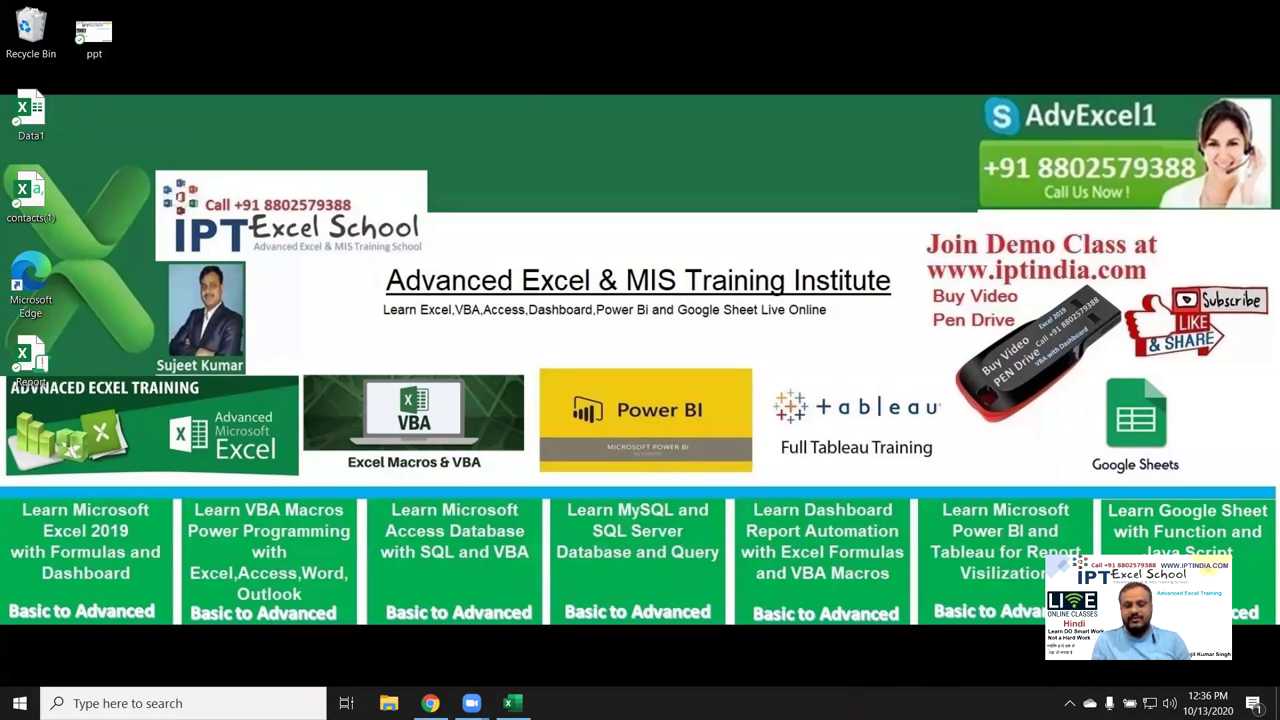
# Bring the Book4 Excel workbook to the front from the taskbar
pyautogui.click(512, 703)
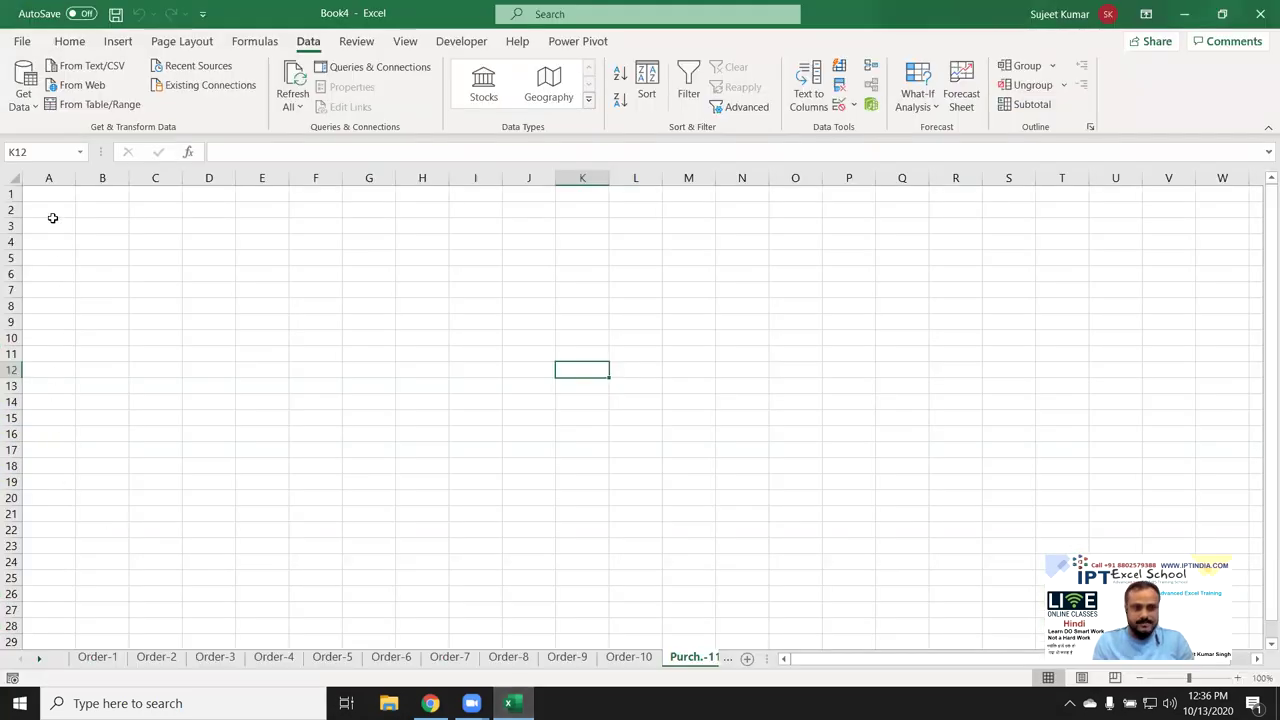
pyautogui.click(50, 194)
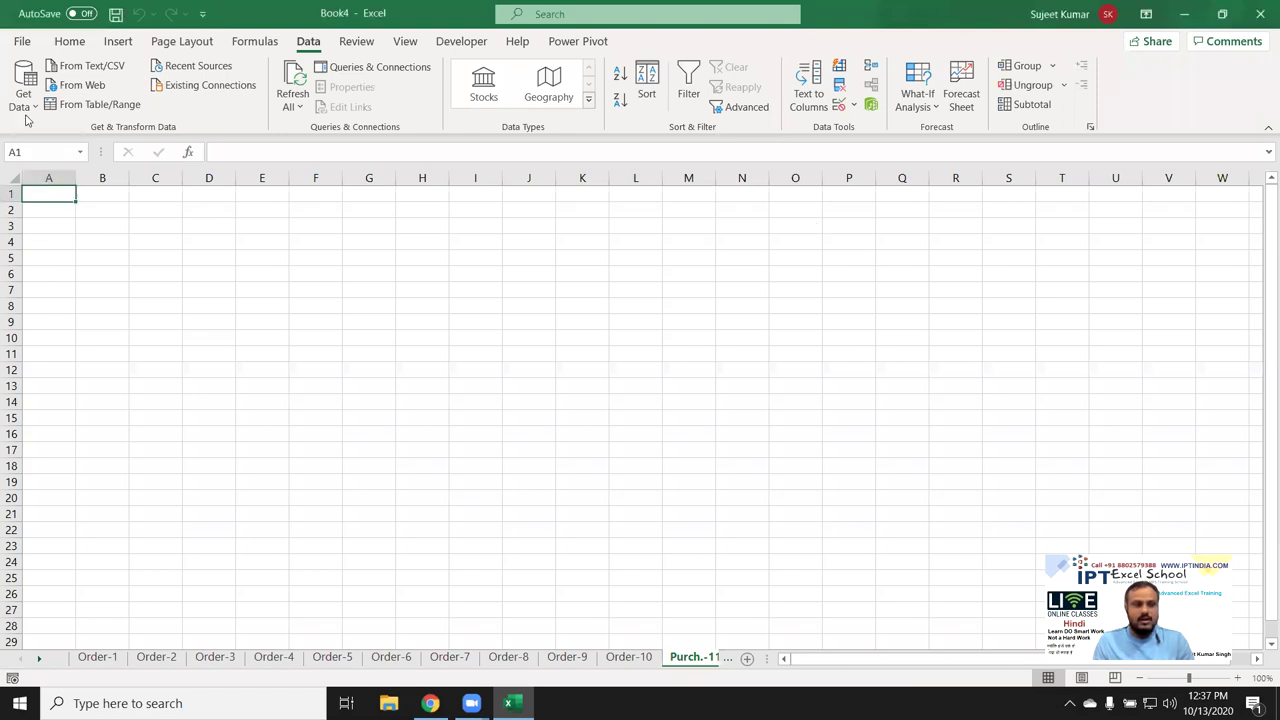
pyautogui.click(62, 251)
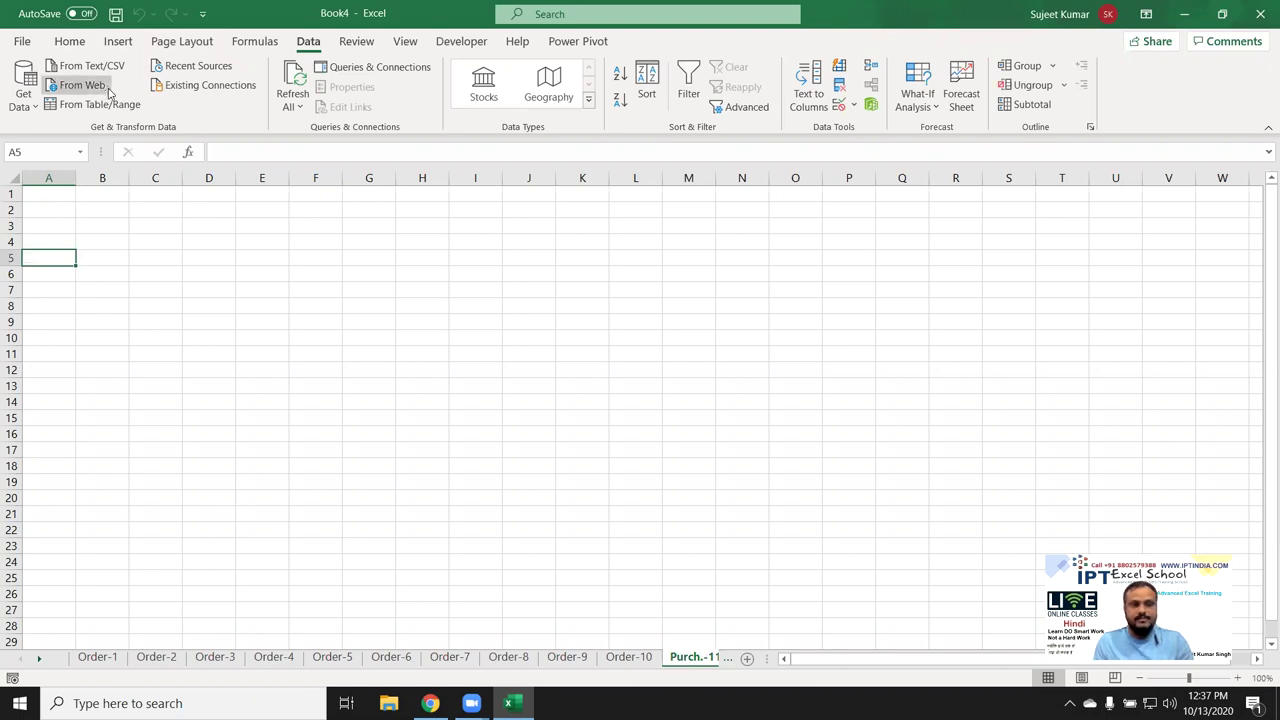
pyautogui.click(45, 217)
pyautogui.click(63, 192)
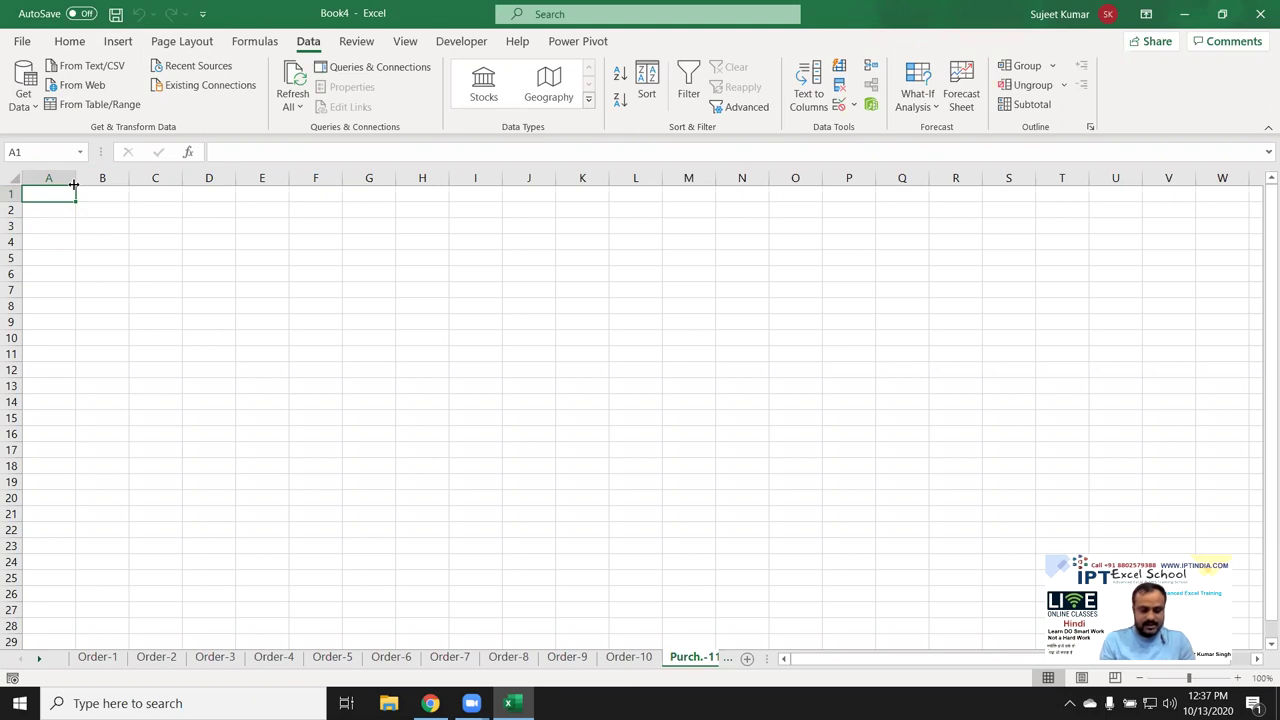
# Enter the cities Delhi and Noida in A1:A2
pyautogui.write('Delhi')
pyautogui.press('Return')
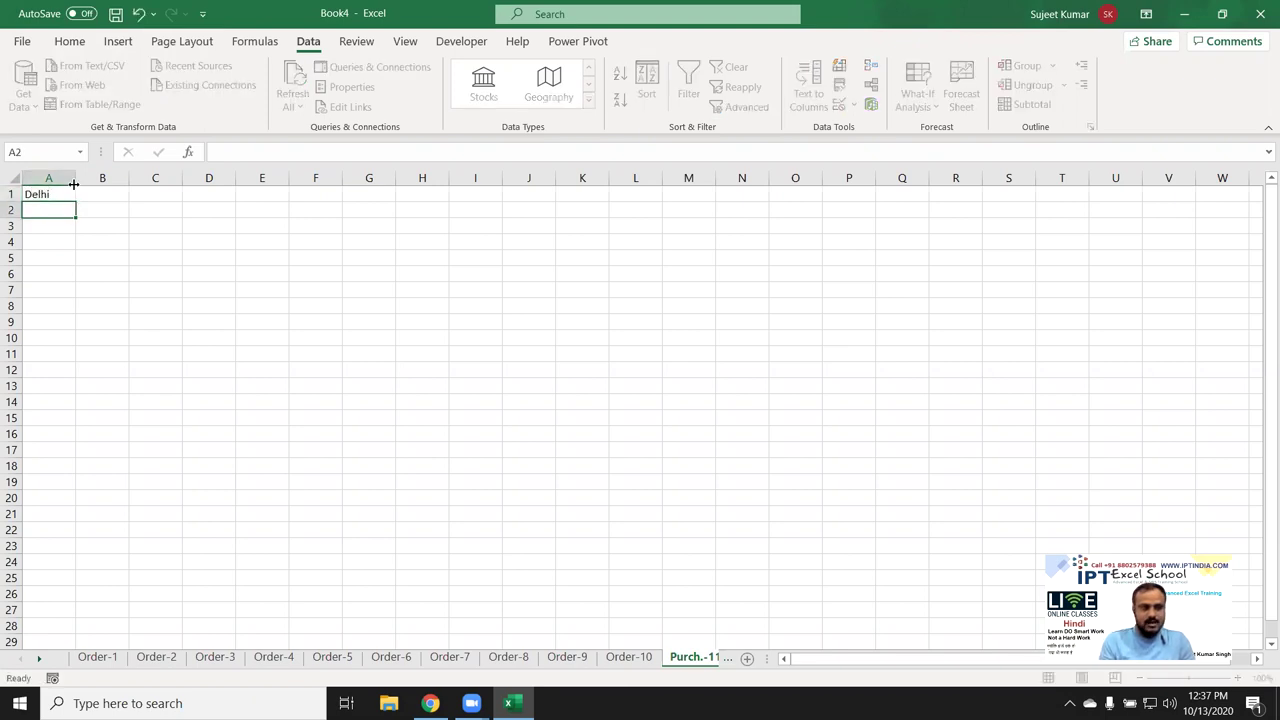
pyautogui.write('Noida')
pyautogui.press('Return')
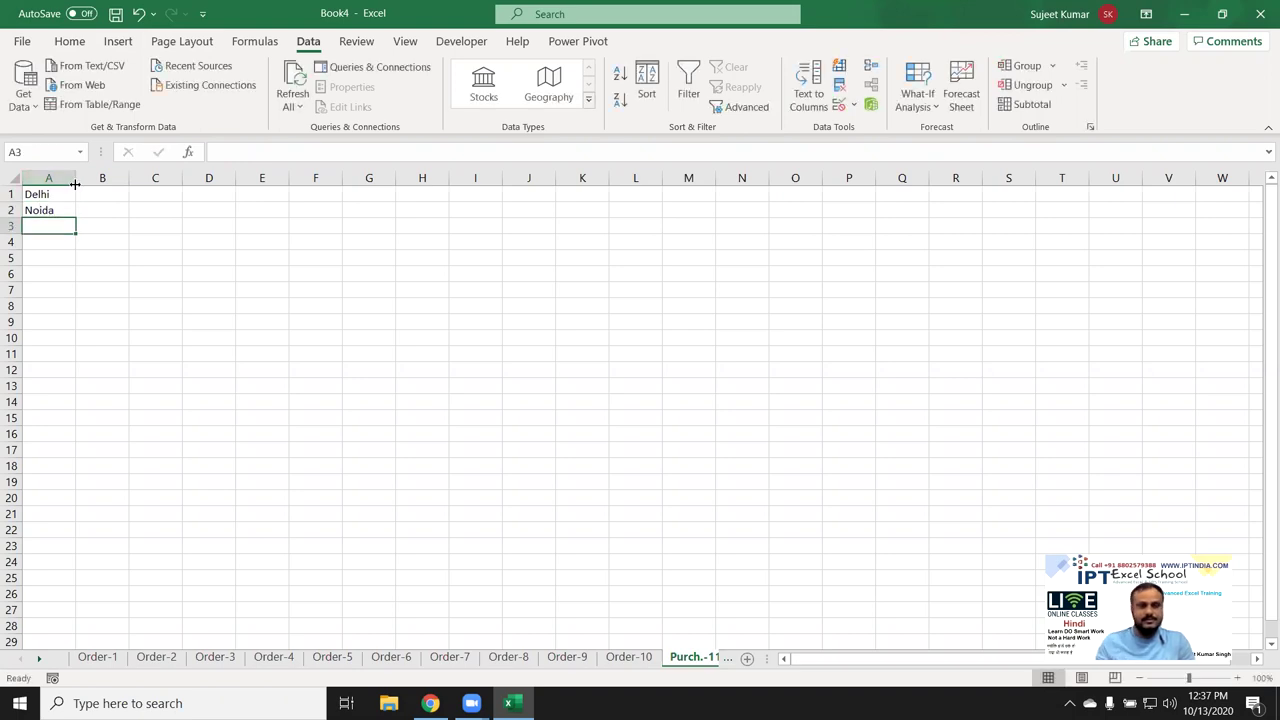
# List the regions South, North, East, West, Central and NCR in B1:B6
pyautogui.click(103, 200)
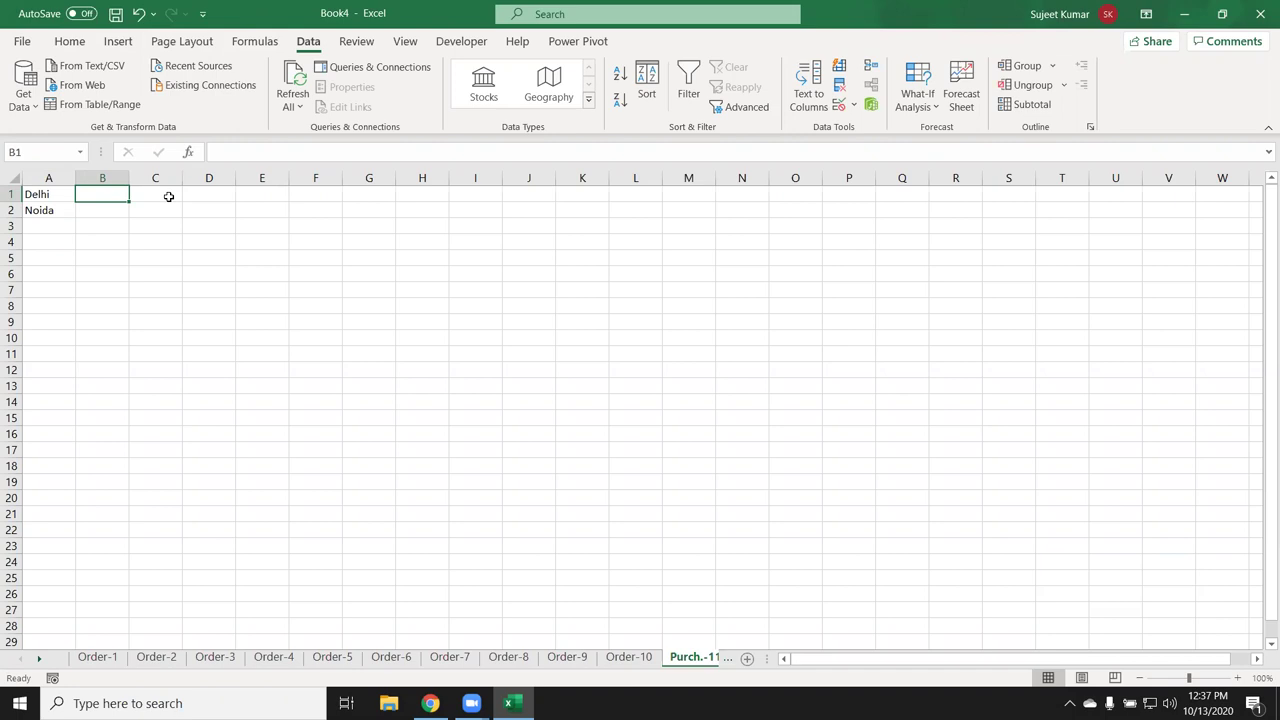
pyautogui.write('South')
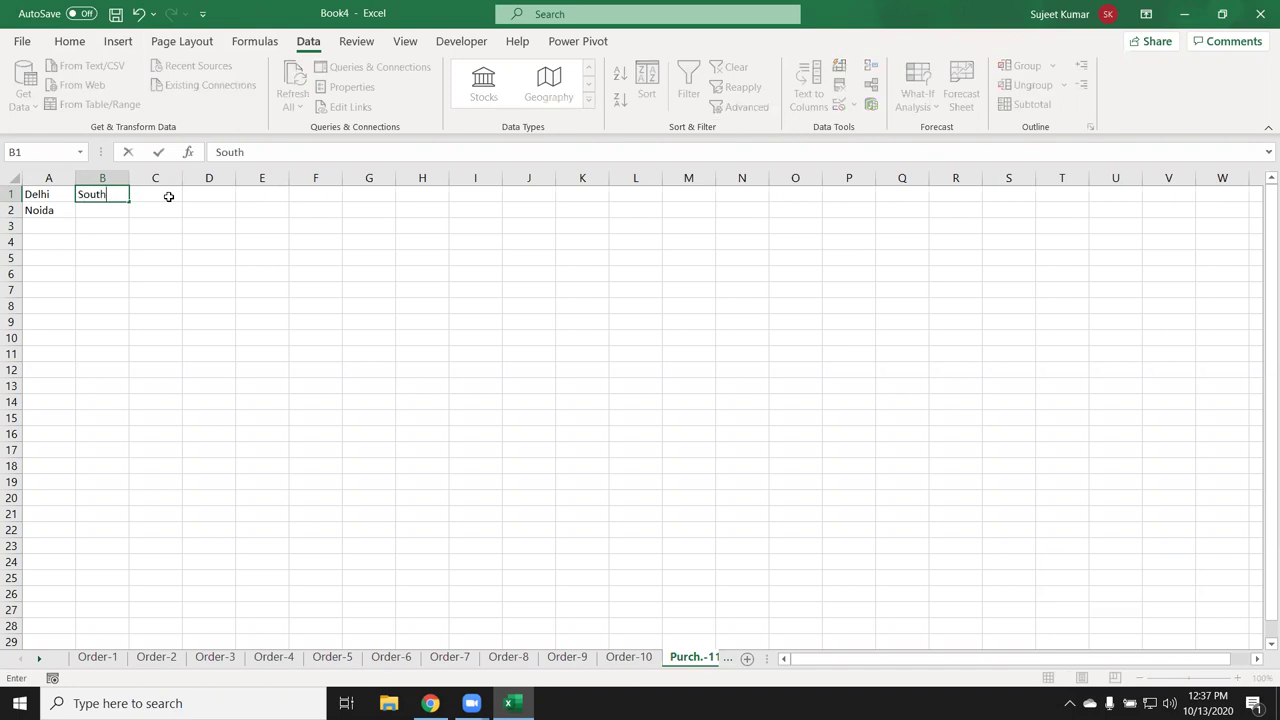
pyautogui.press('Return')
pyautogui.write('Nr')
pyautogui.press('BackSpace')
pyautogui.write('ortj')
pyautogui.press('BackSpace')
pyautogui.write('h')
pyautogui.press('Return')
pyautogui.write('Ea')
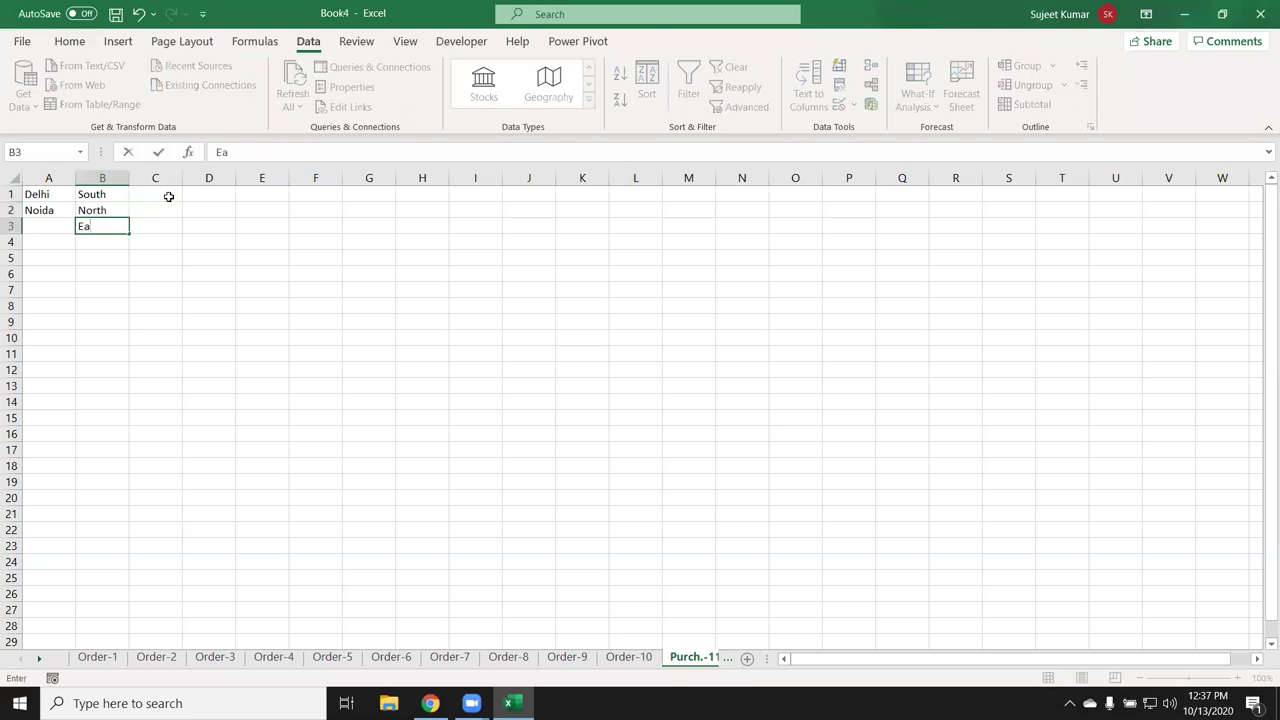
pyautogui.write('st')
pyautogui.press('Return')
pyautogui.write('West')
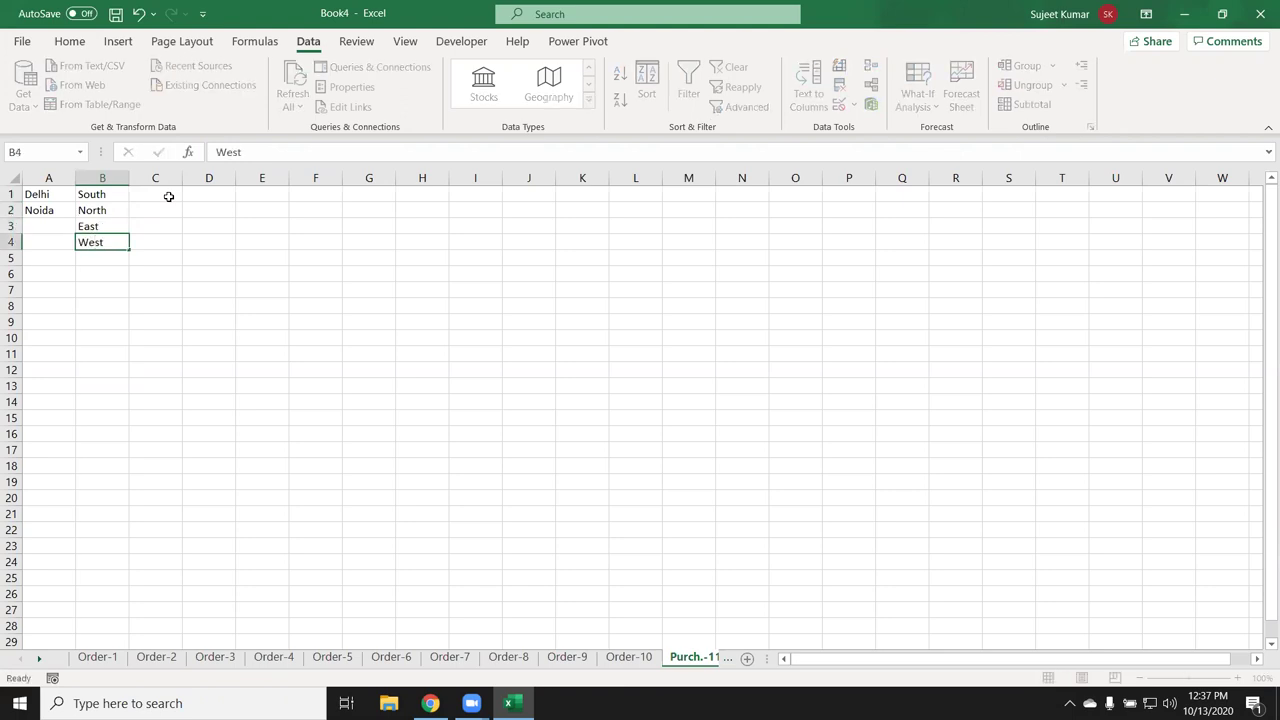
pyautogui.press('Return')
pyautogui.write('Central')
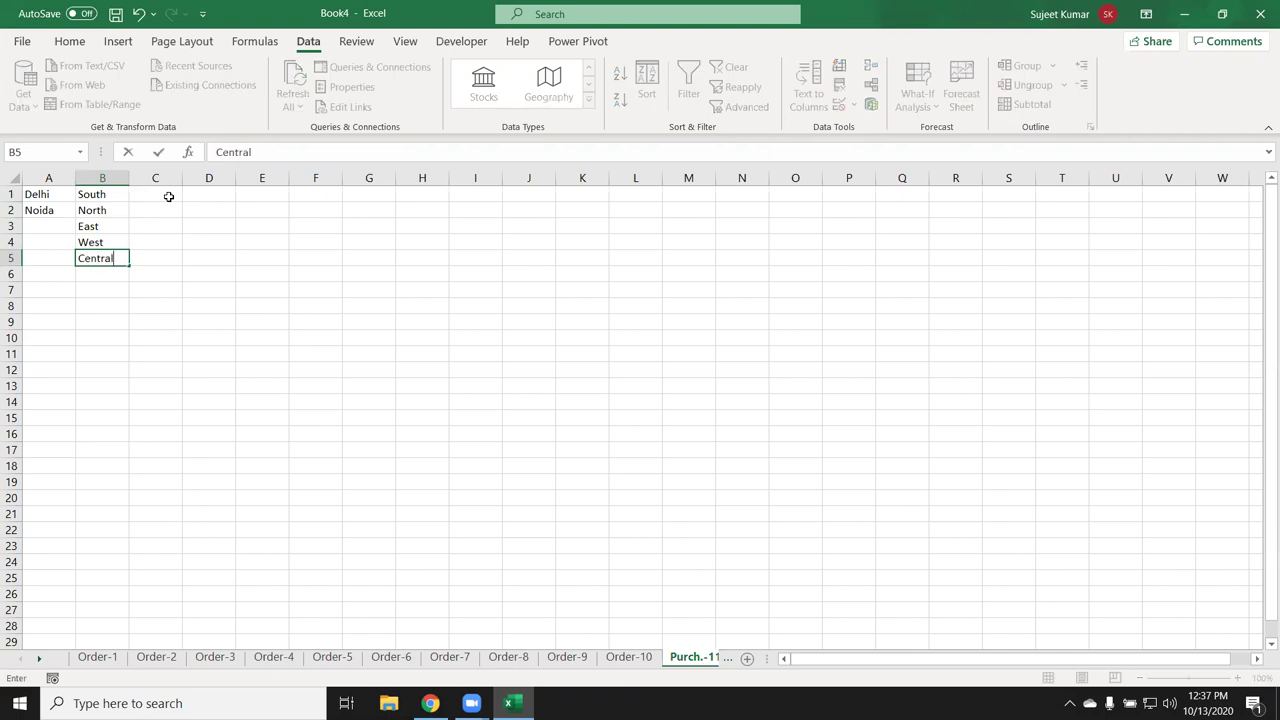
pyautogui.press('Return')
pyautogui.press('Up')
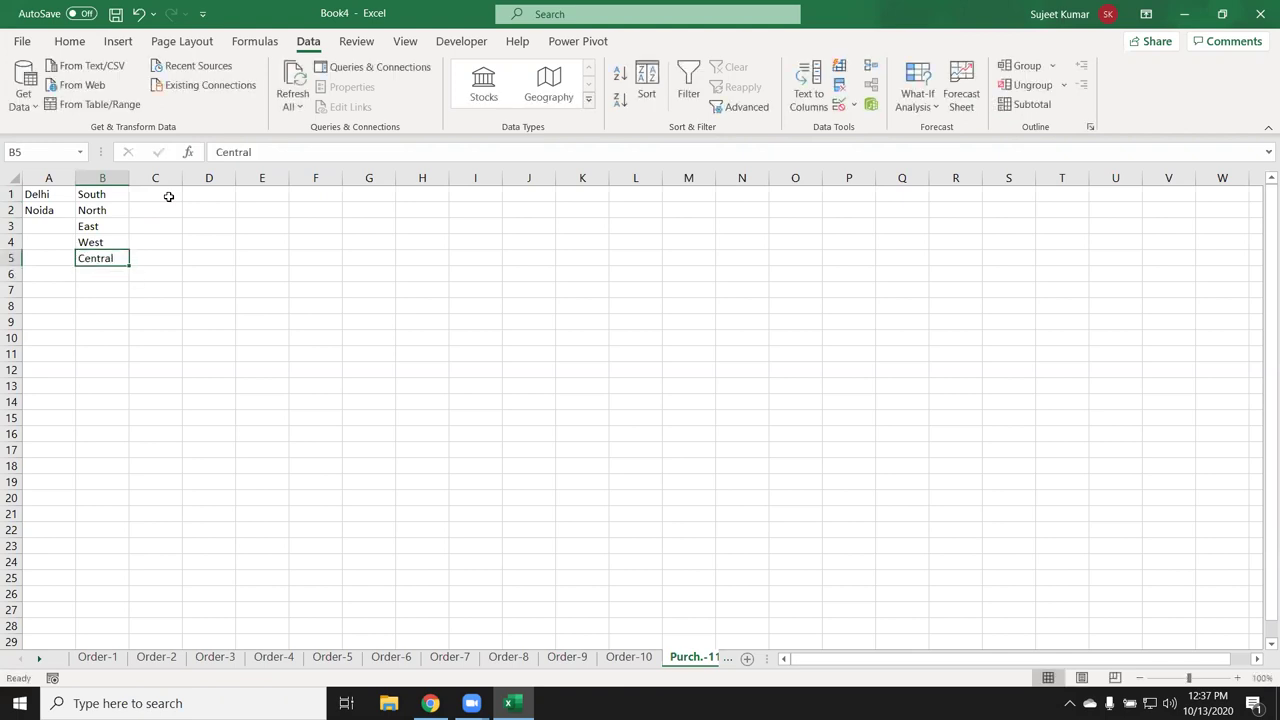
pyautogui.press('Down')
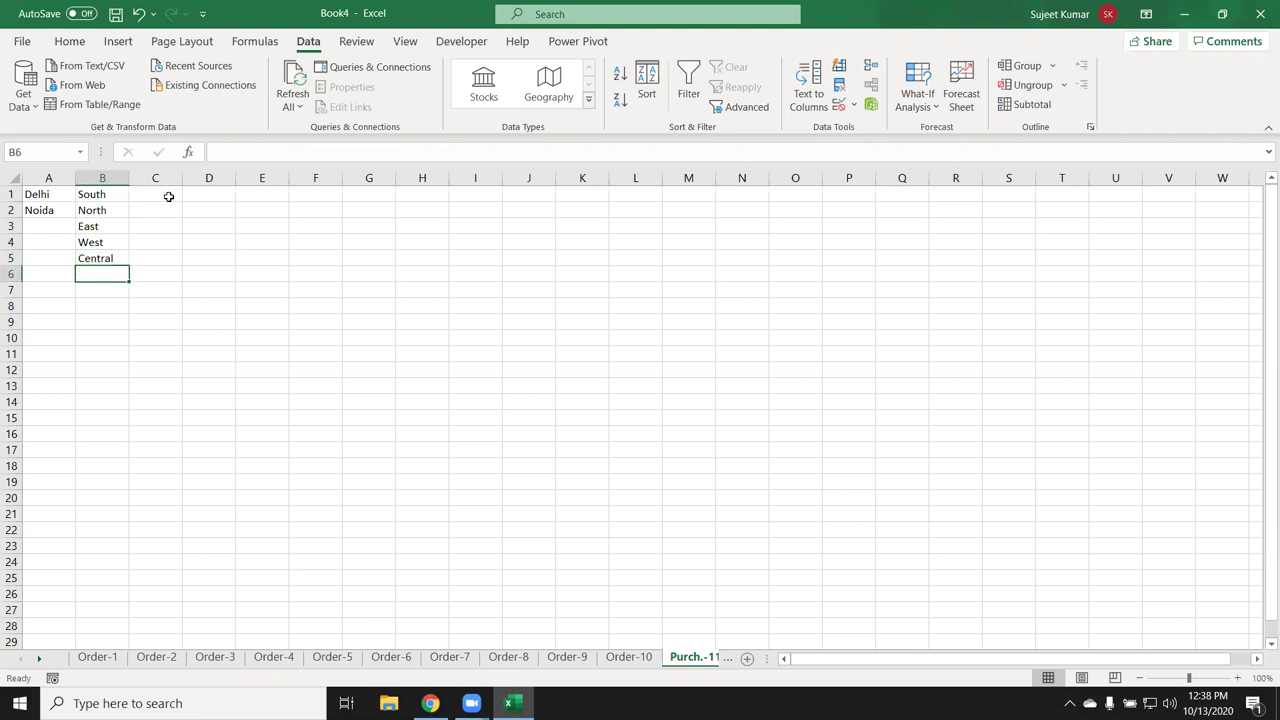
pyautogui.write('NCR')
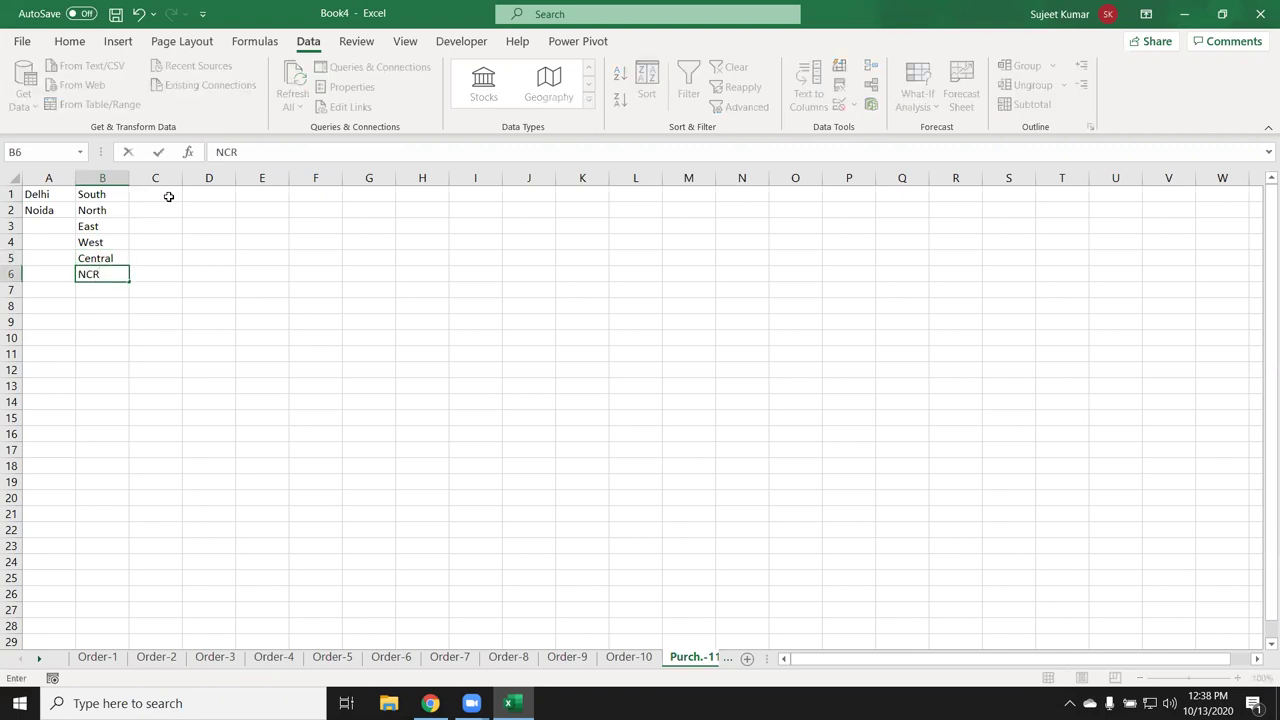
pyautogui.press('Tab')
# Enter Sec-1 in C1 and fill it down to Sec-20 in C20
pyautogui.click(169, 196)
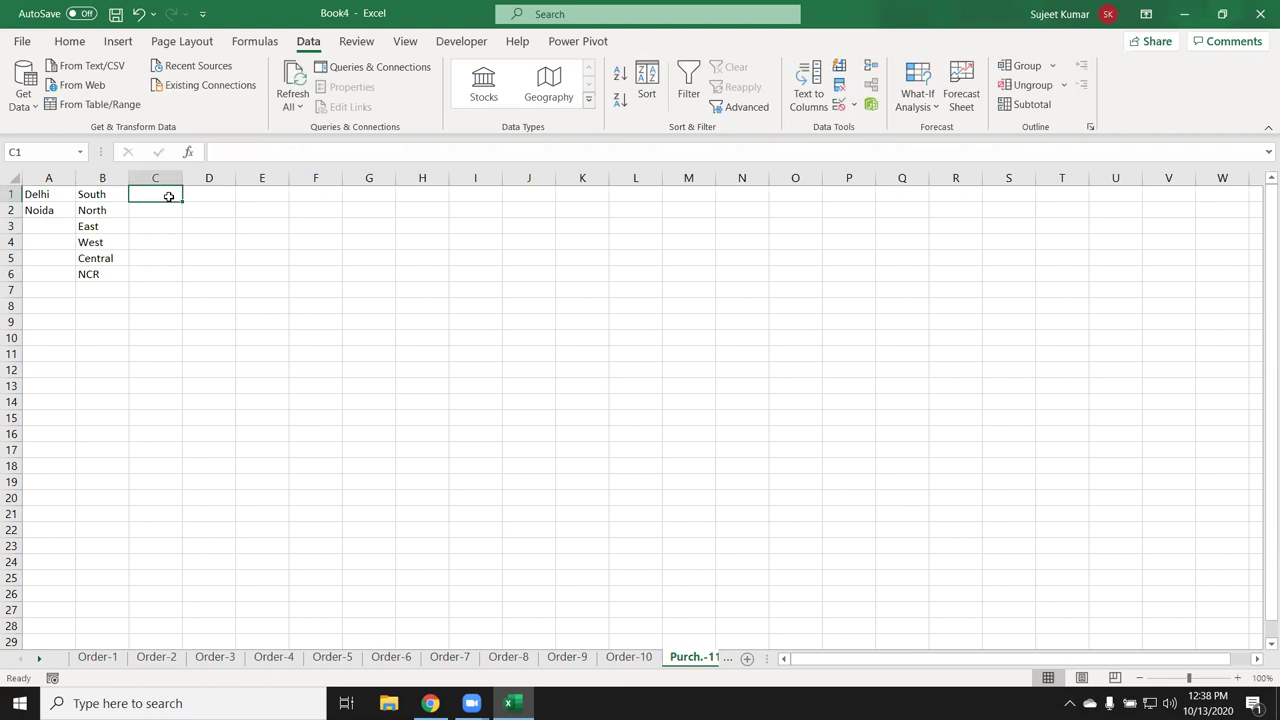
pyautogui.write('Sec-1')
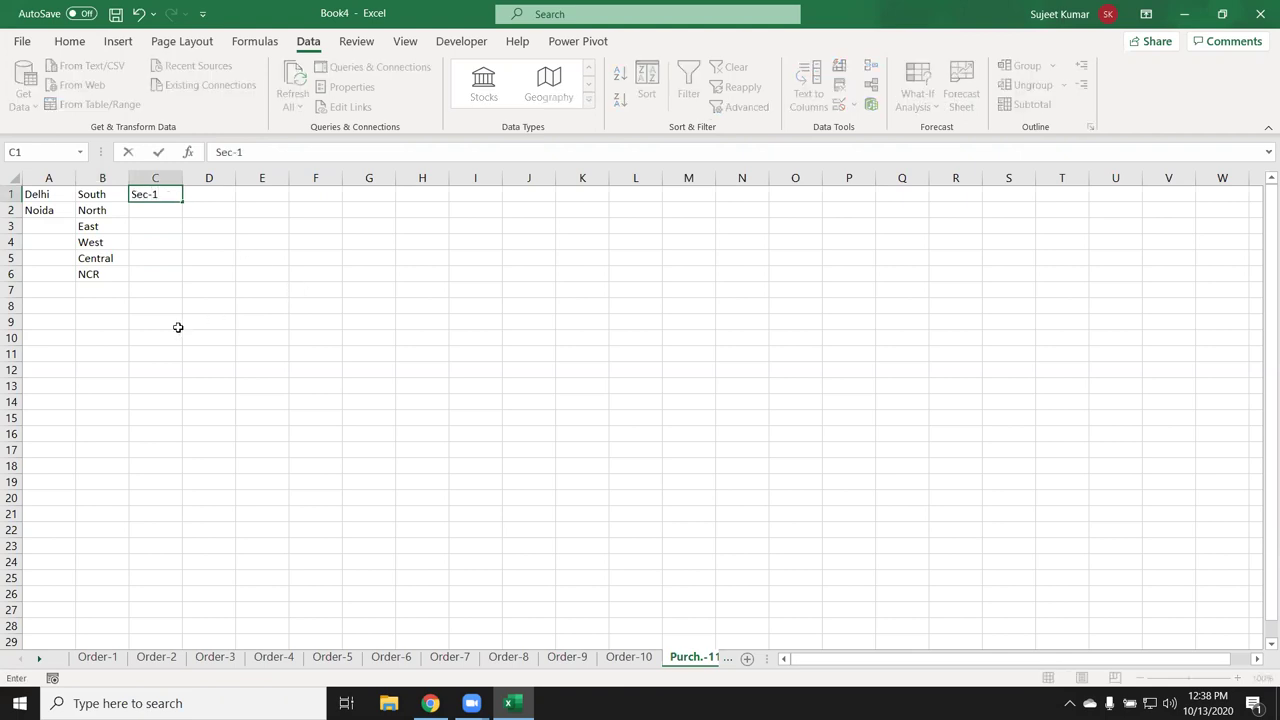
pyautogui.click(177, 328)
pyautogui.click(172, 197)
pyautogui.moveTo(182, 201); pyautogui.dragTo(184, 505)
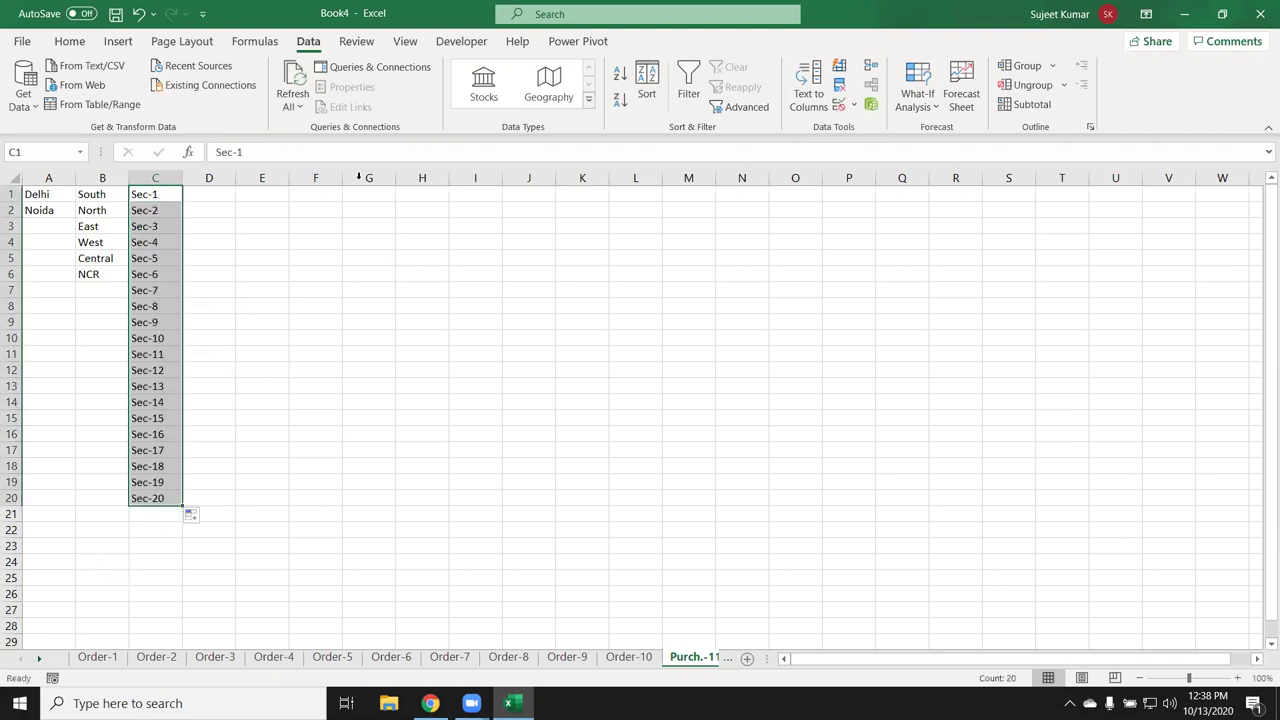
# Add the headings City in G2 and Area in H2
pyautogui.click(353, 210)
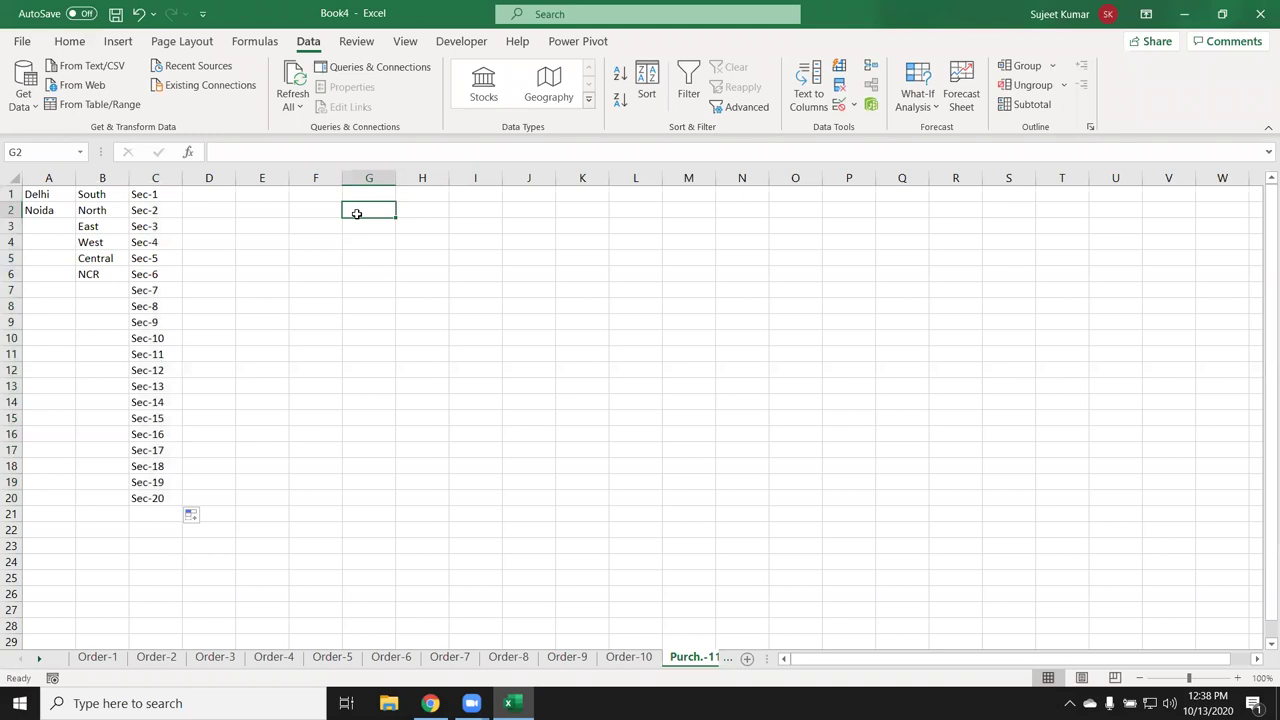
pyautogui.write('Cit')
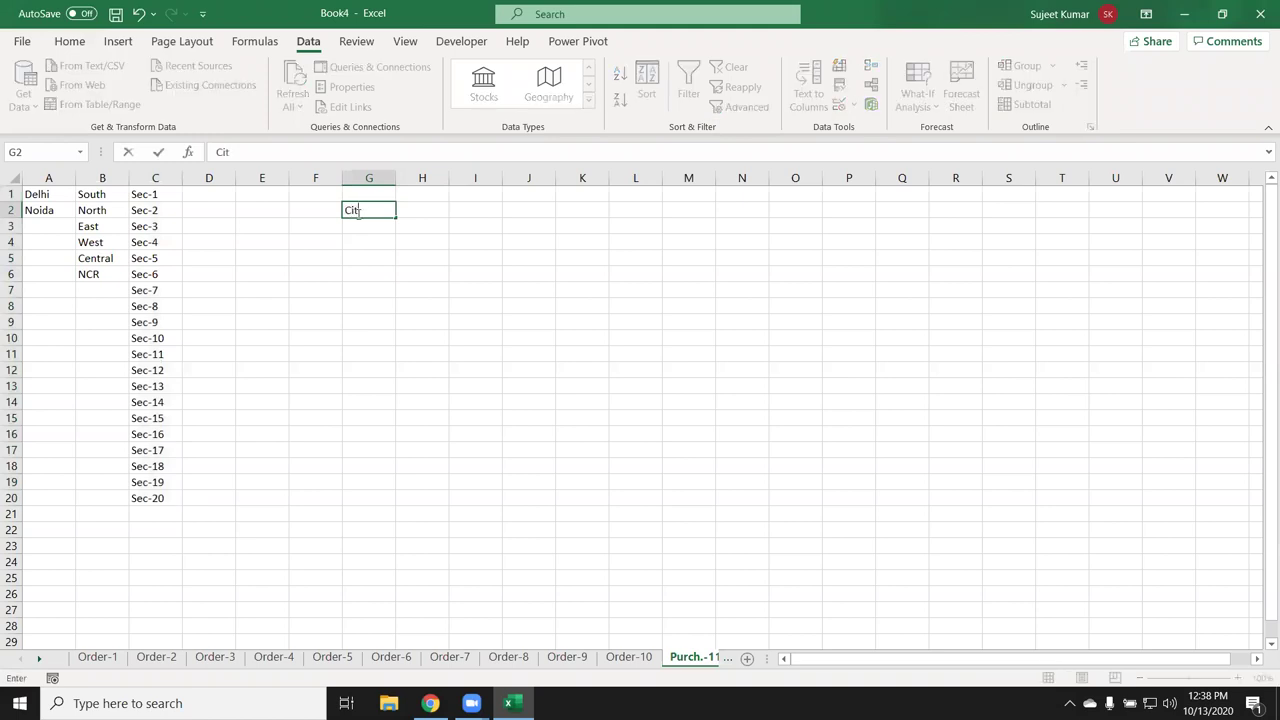
pyautogui.write('y')
pyautogui.press('Tab')
pyautogui.write('Aerw')
pyautogui.press('BackSpace')
pyautogui.press('BackSpace')
pyautogui.press('BackSpace')
pyautogui.write('ea')
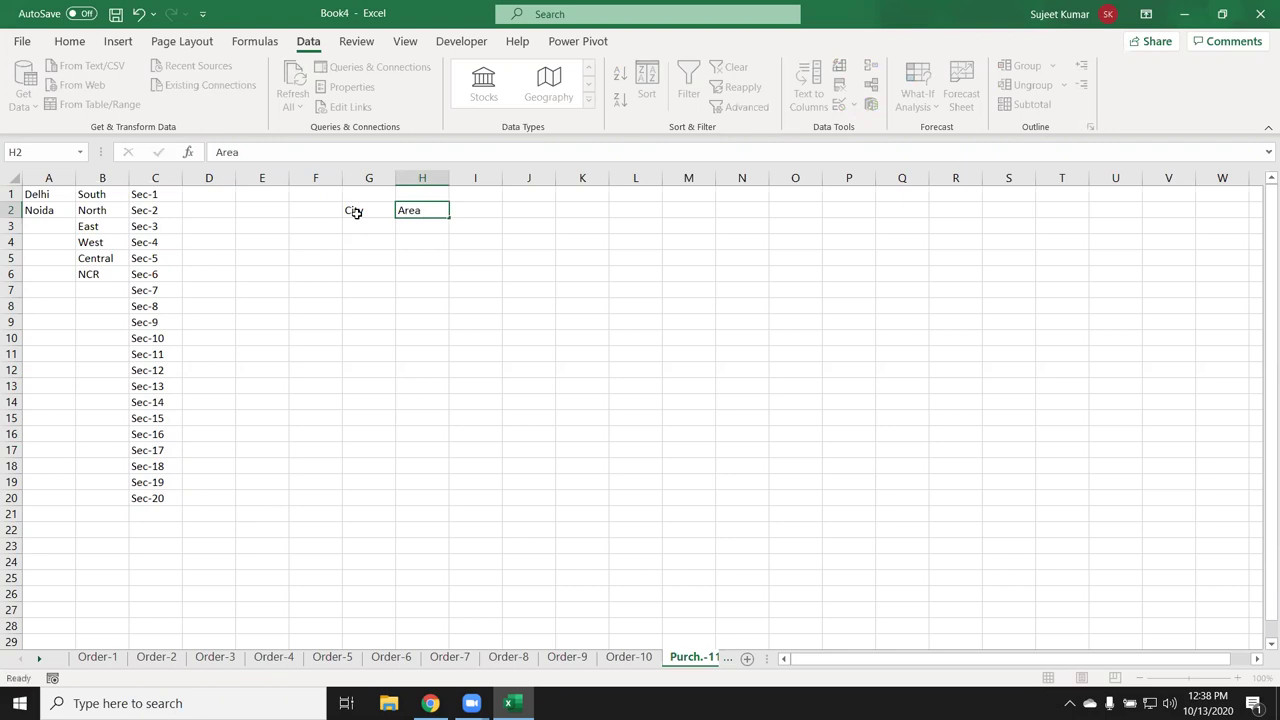
pyautogui.press('Return')
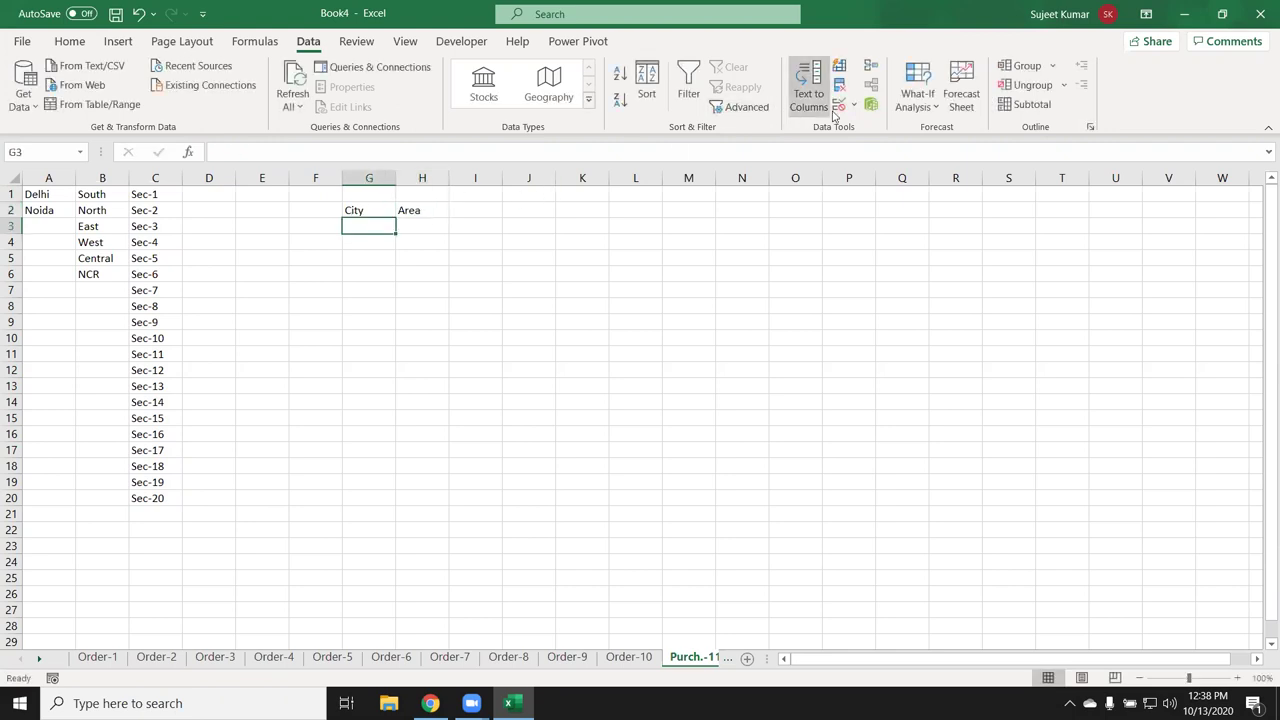
# Give G3 a dropdown list sourced from the Delhi and Noida cells A1:A2
pyautogui.click(839, 86)
pyautogui.press('Return')
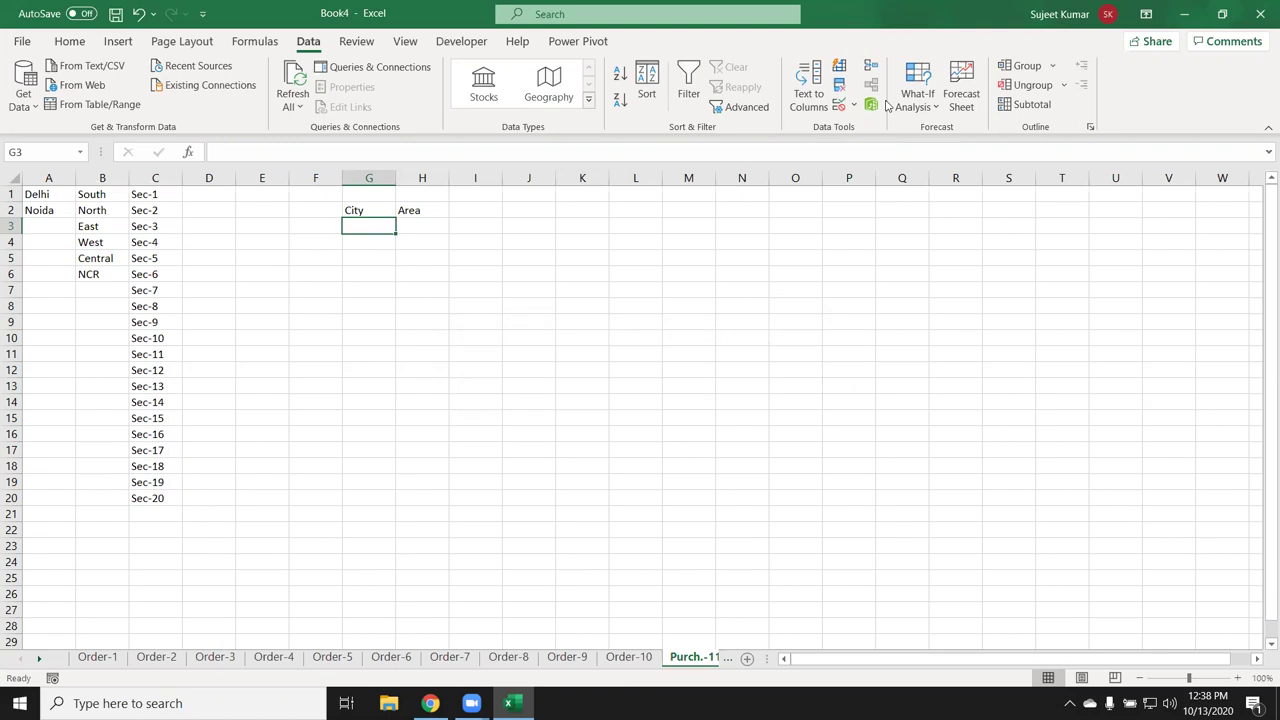
pyautogui.click(839, 104)
pyautogui.click(567, 232)
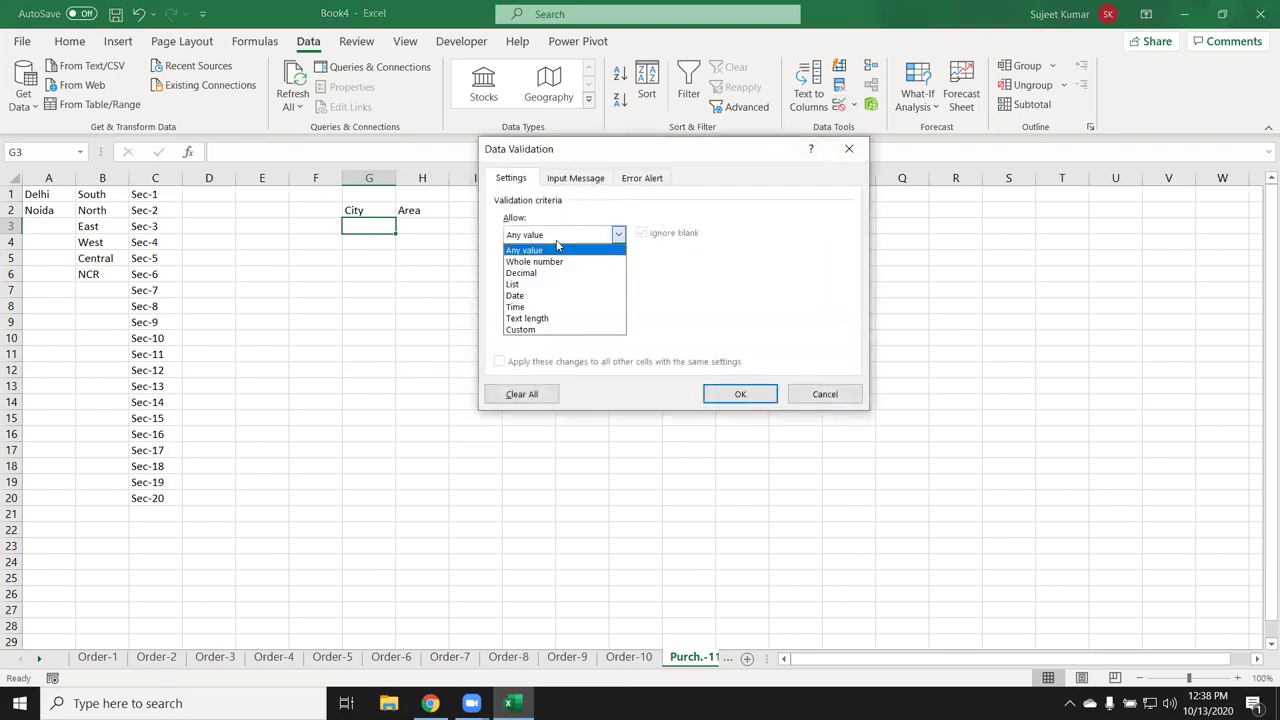
pyautogui.click(533, 284)
pyautogui.click(533, 300)
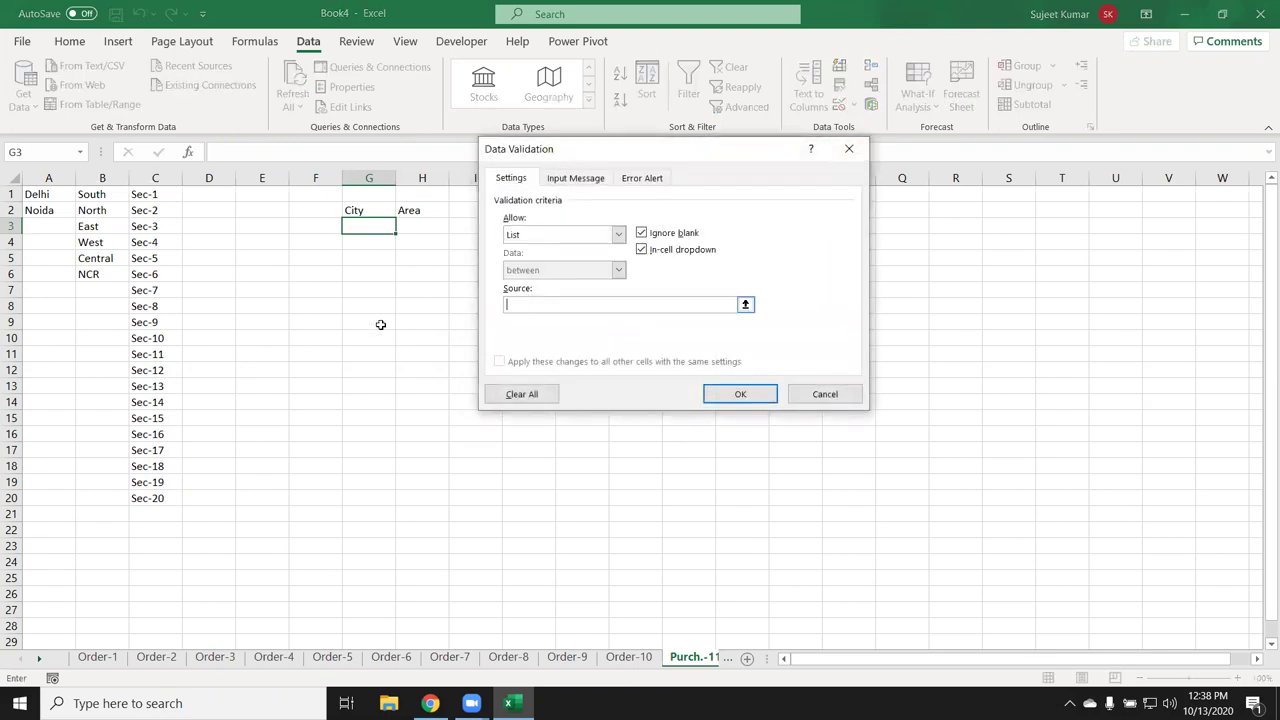
pyautogui.click(43, 196)
pyautogui.moveTo(43, 196); pyautogui.dragTo(43, 210)
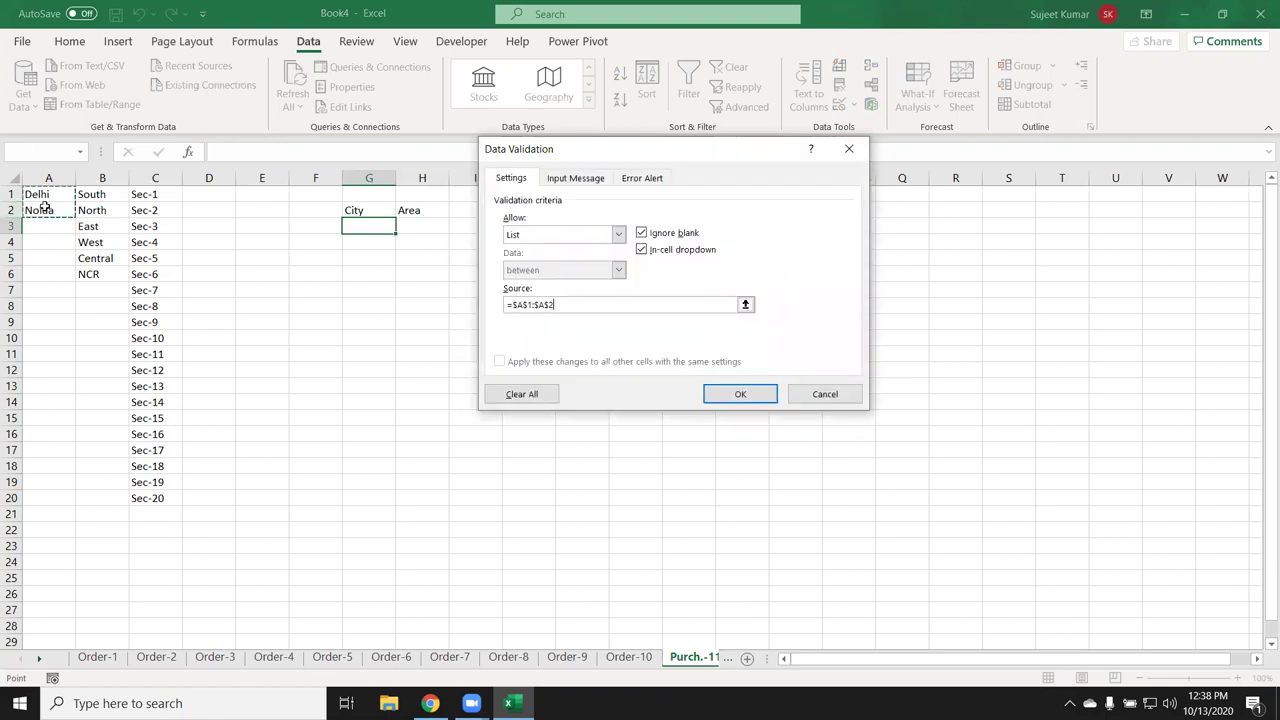
pyautogui.click(738, 395)
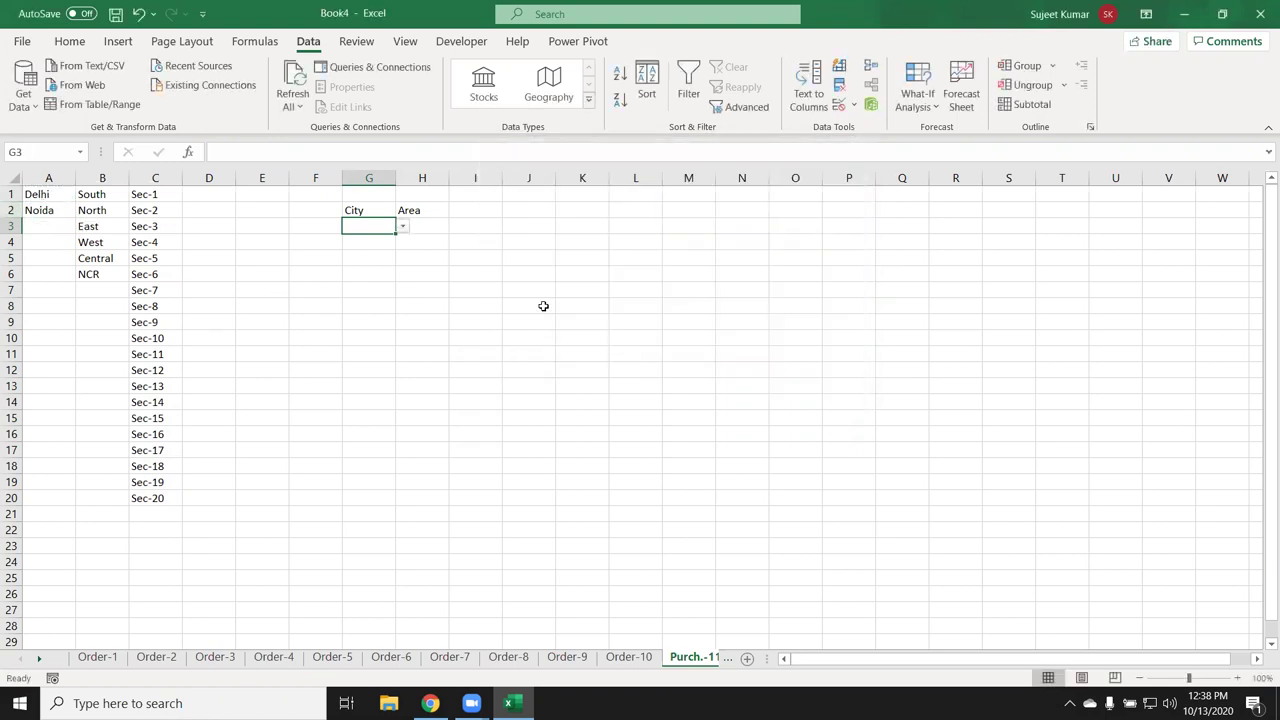
# Pick Delhi in G3, try Noida, then switch it back to Delhi
pyautogui.click(403, 226)
pyautogui.click(378, 236)
pyautogui.click(421, 229)
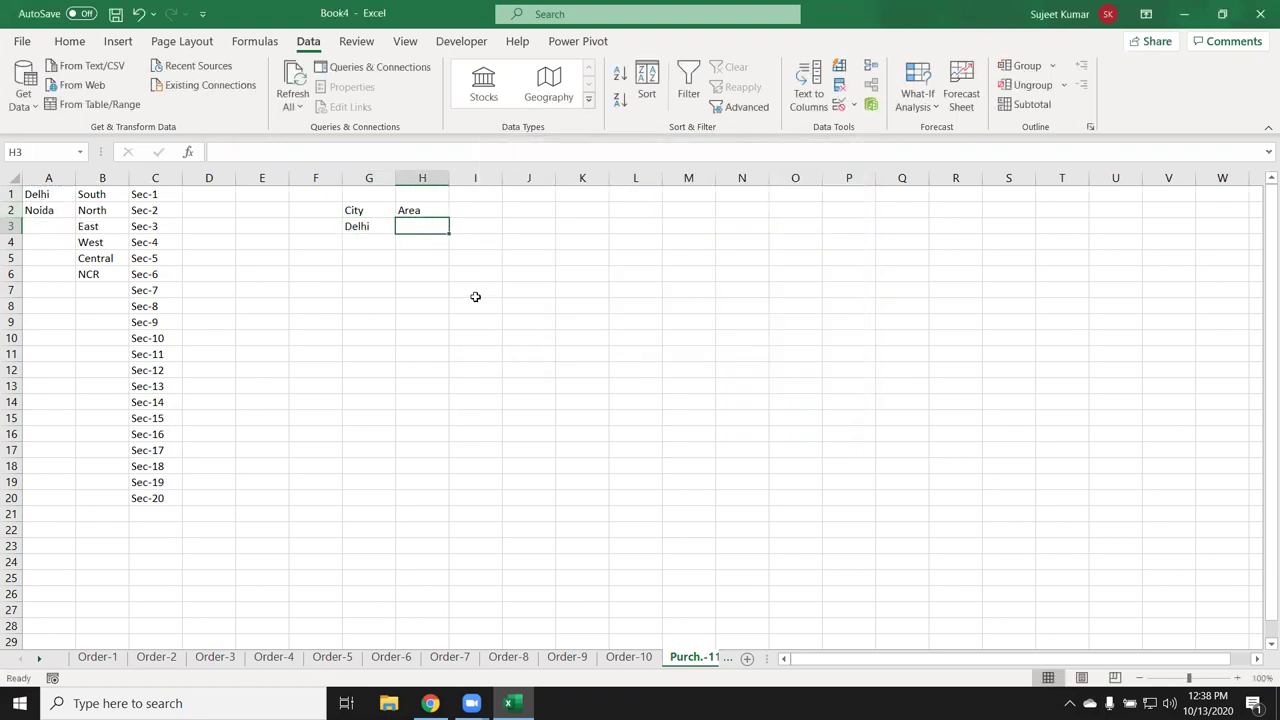
pyautogui.click(375, 226)
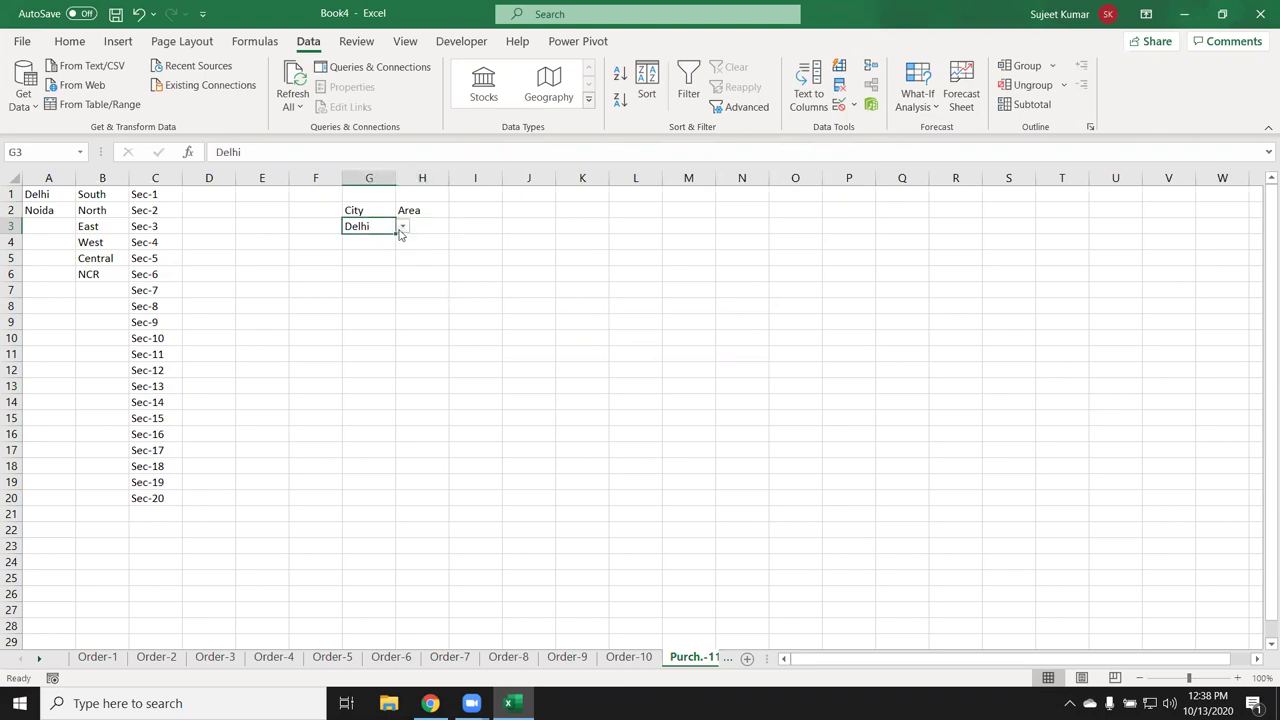
pyautogui.click(402, 227)
pyautogui.click(388, 251)
pyautogui.click(402, 227)
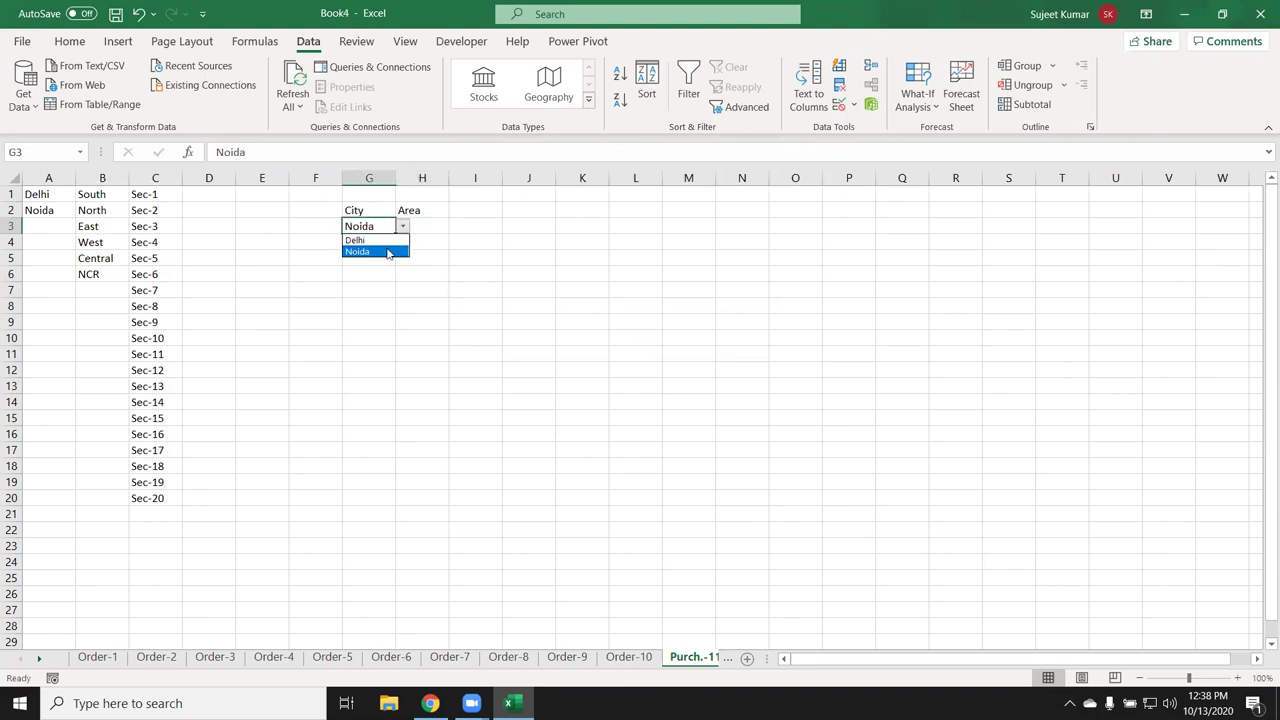
pyautogui.click(386, 240)
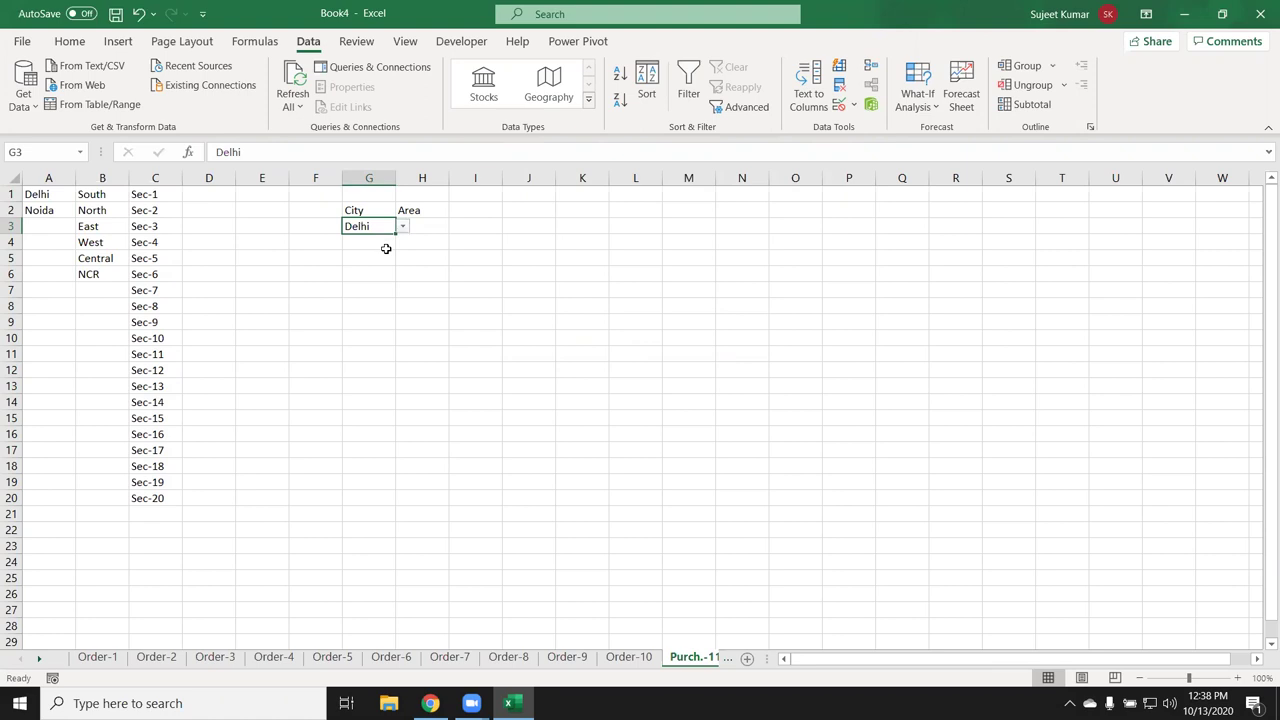
pyautogui.click(207, 288)
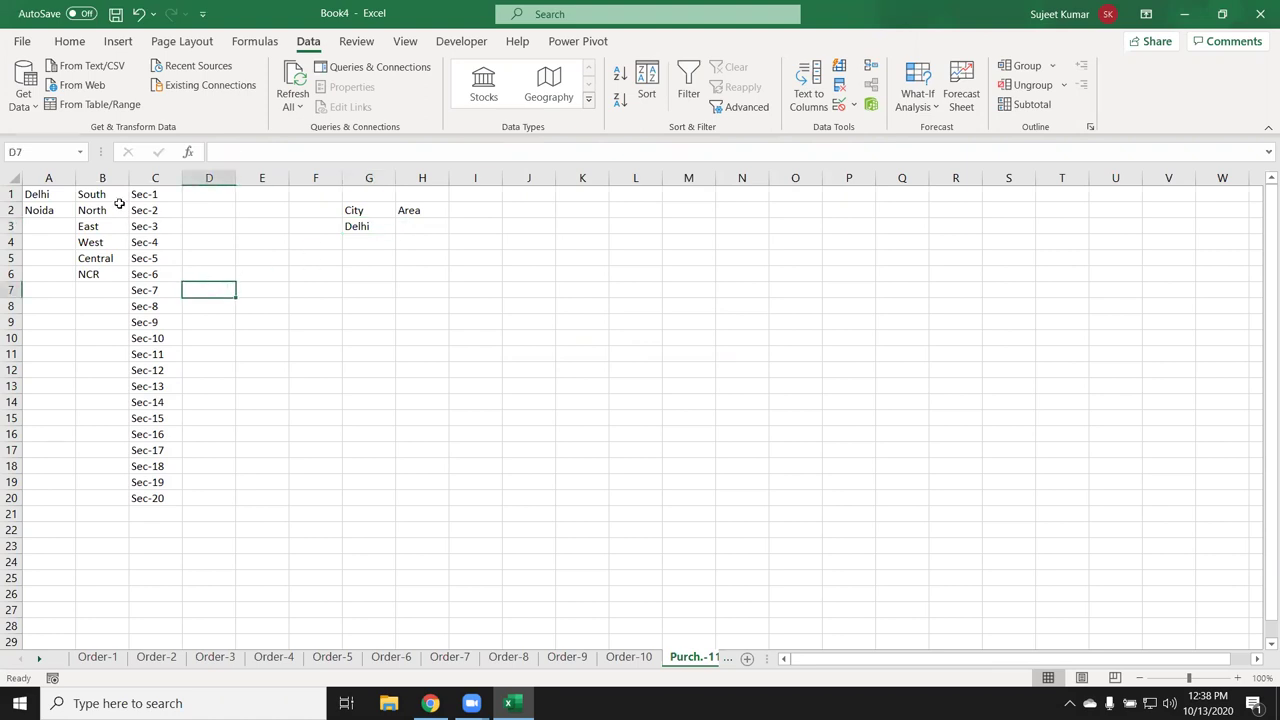
# Name the region range B1:B6 'Delhi'
pyautogui.moveTo(103, 197); pyautogui.dragTo(112, 270)
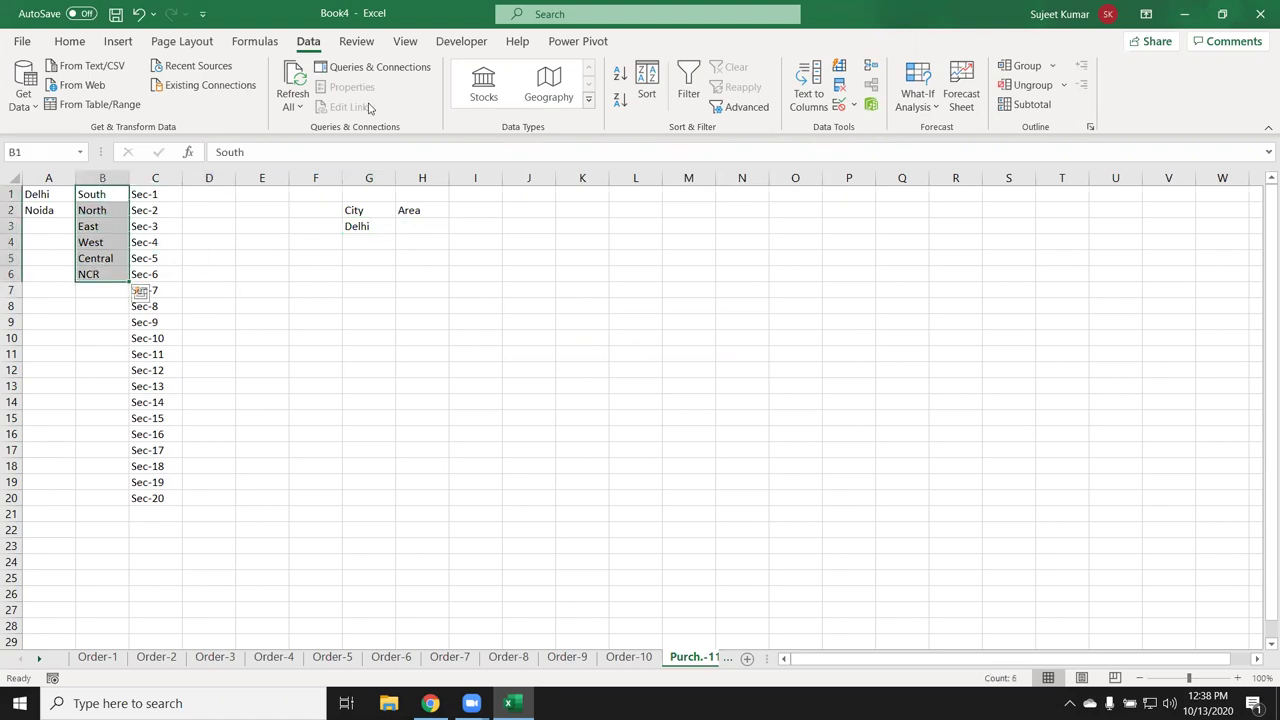
pyautogui.click(262, 44)
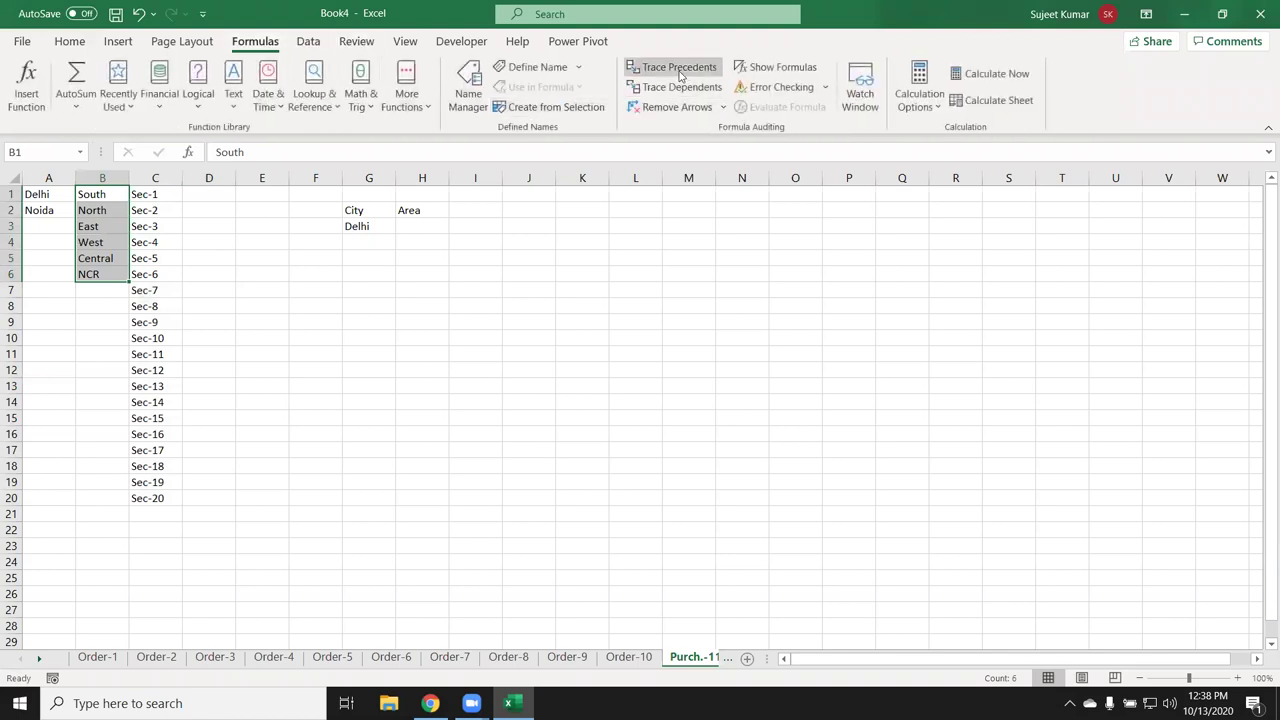
pyautogui.click(537, 67)
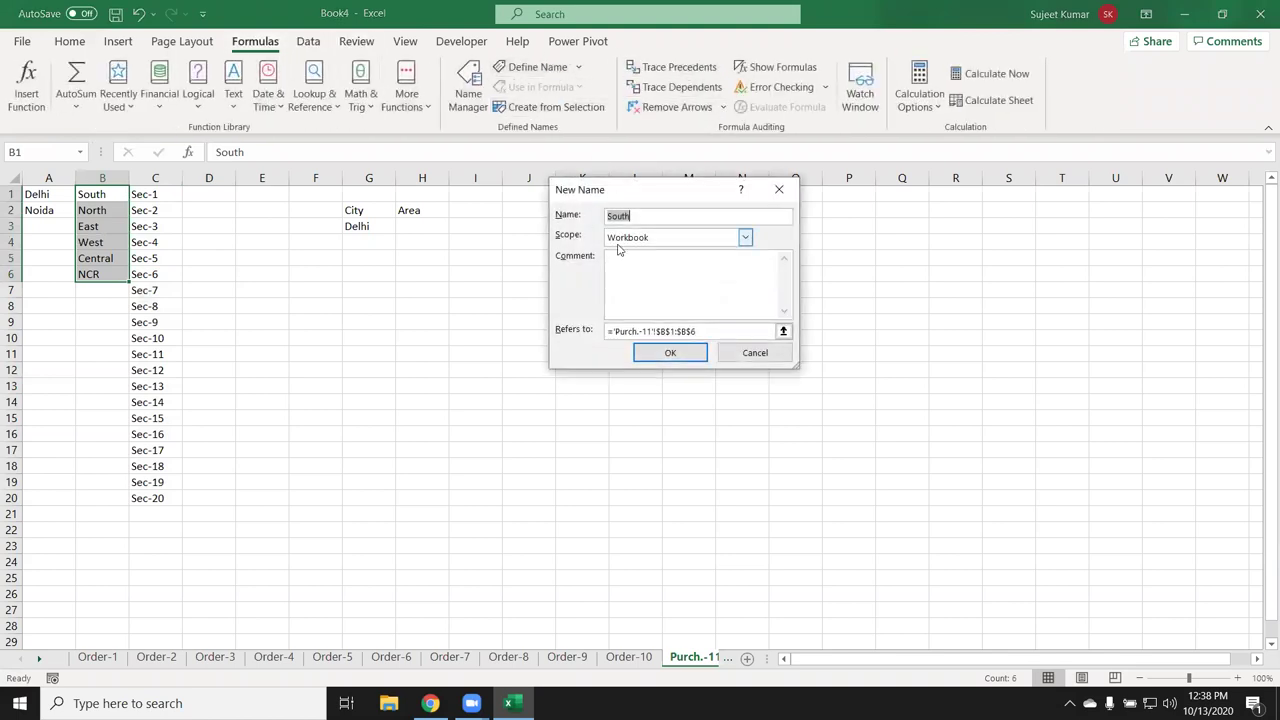
pyautogui.write('Delhi')
pyautogui.click(670, 352)
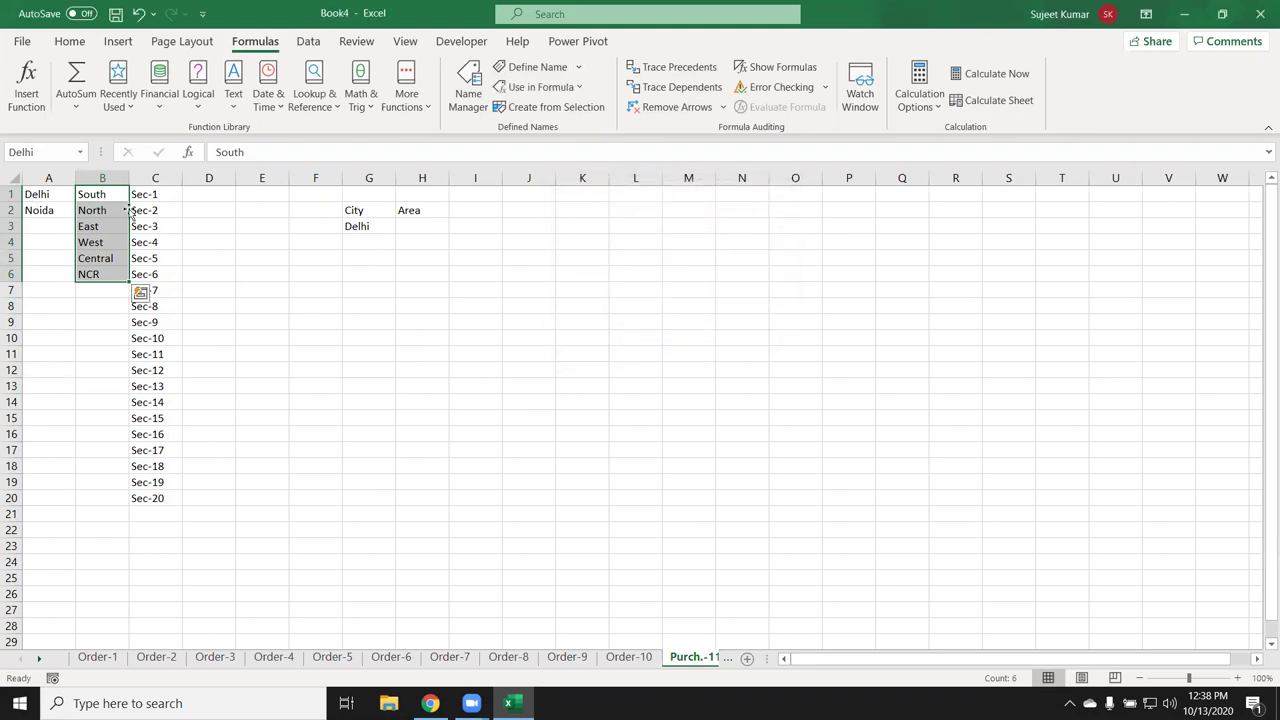
# Name the sector range C1:C20 'Noida'
pyautogui.click(134, 197)
pyautogui.hotkey('ctrl', 'shift', 'Down')
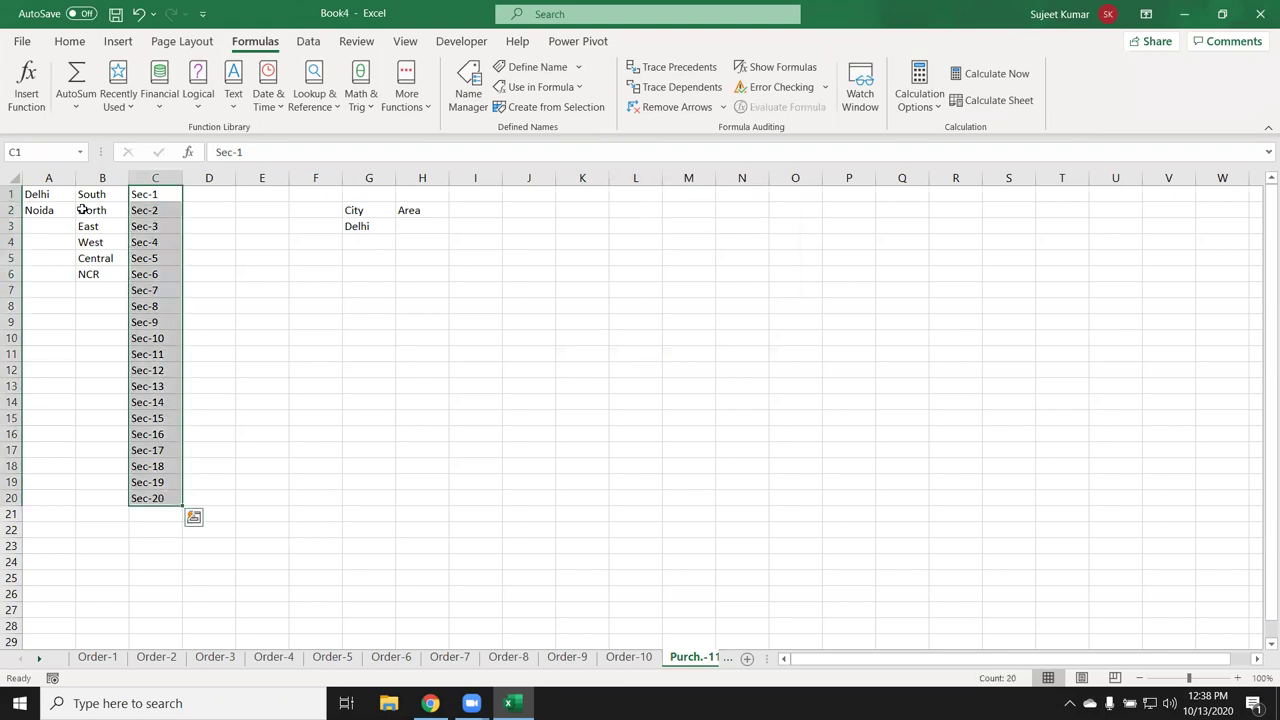
pyautogui.click(532, 66)
pyautogui.write('Noida')
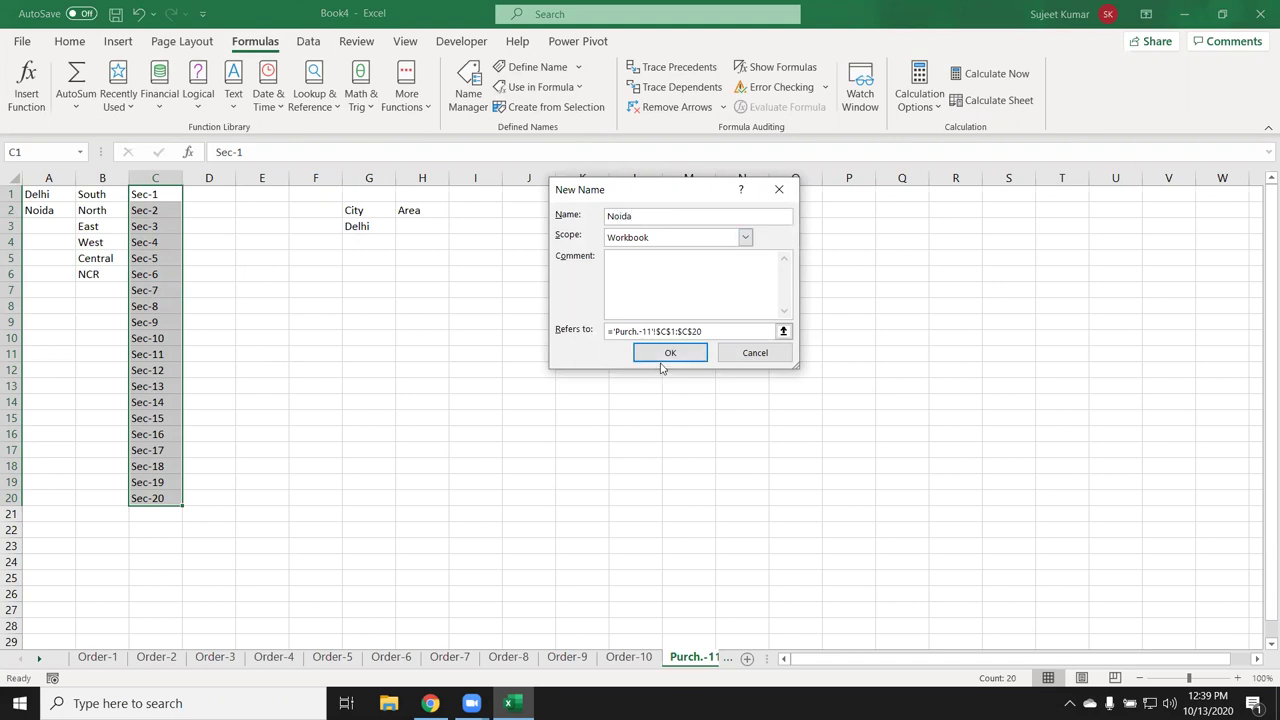
pyautogui.click(667, 354)
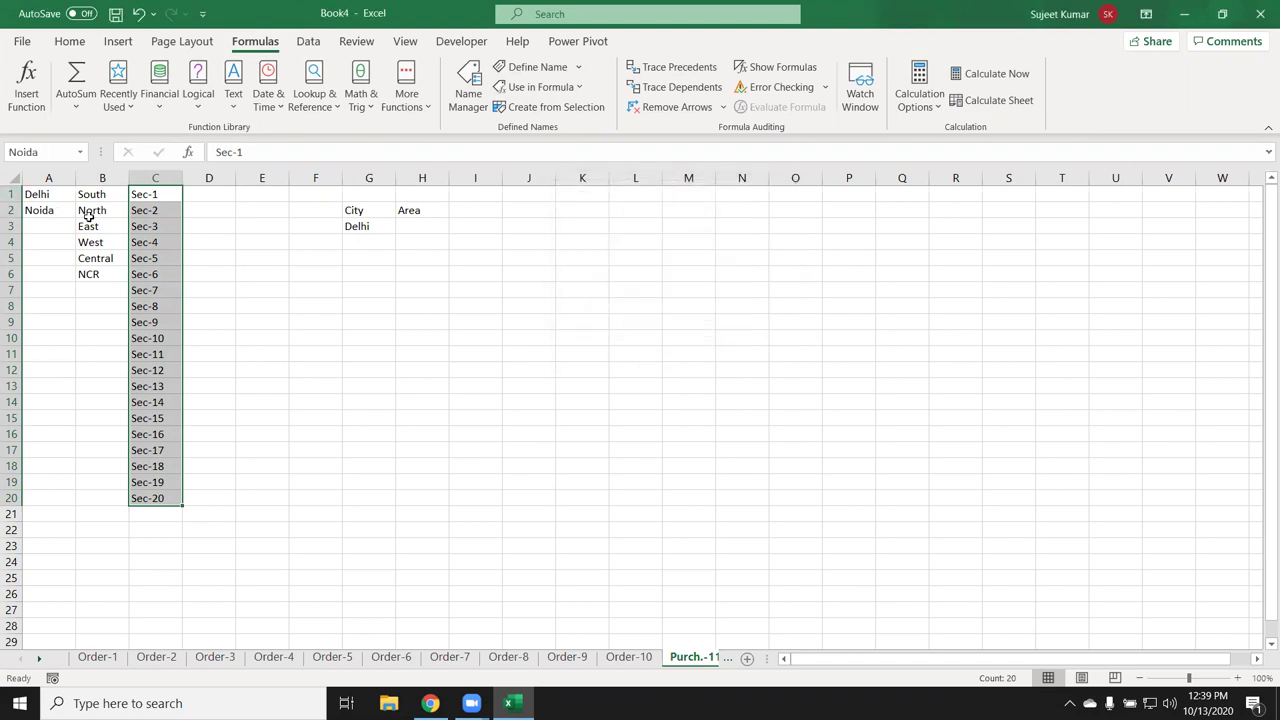
pyautogui.click(422, 225)
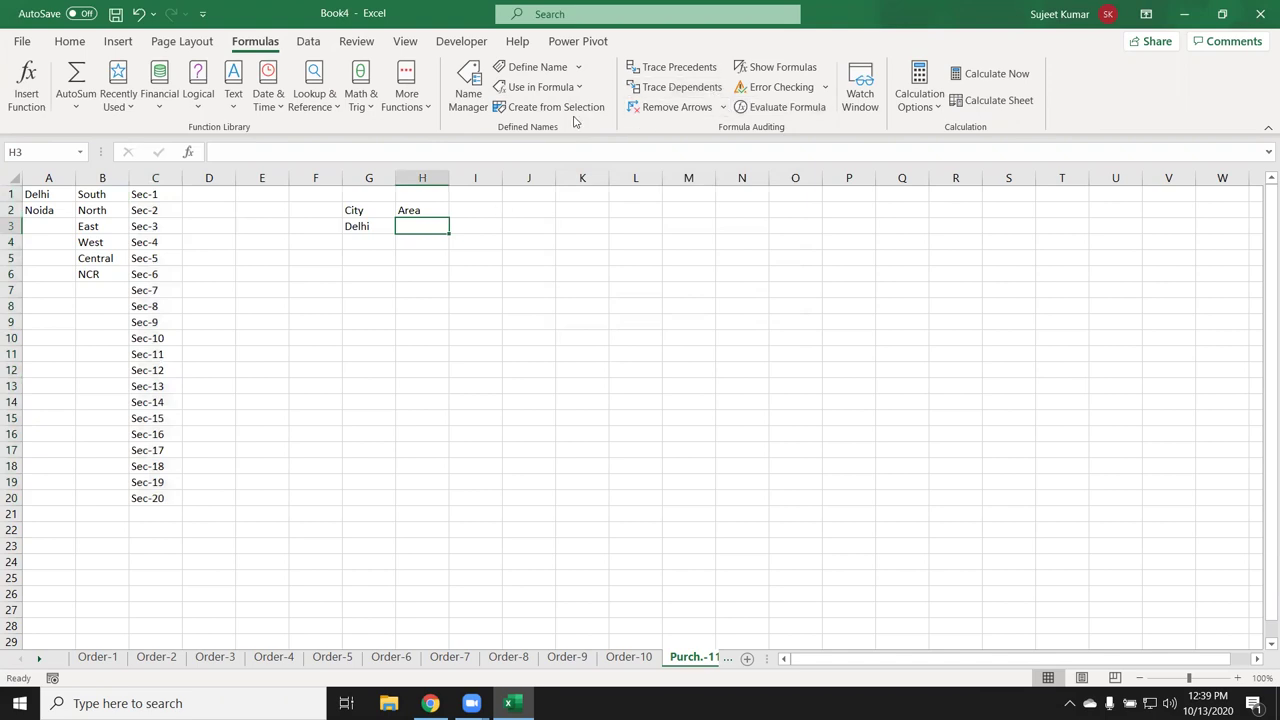
pyautogui.click(308, 41)
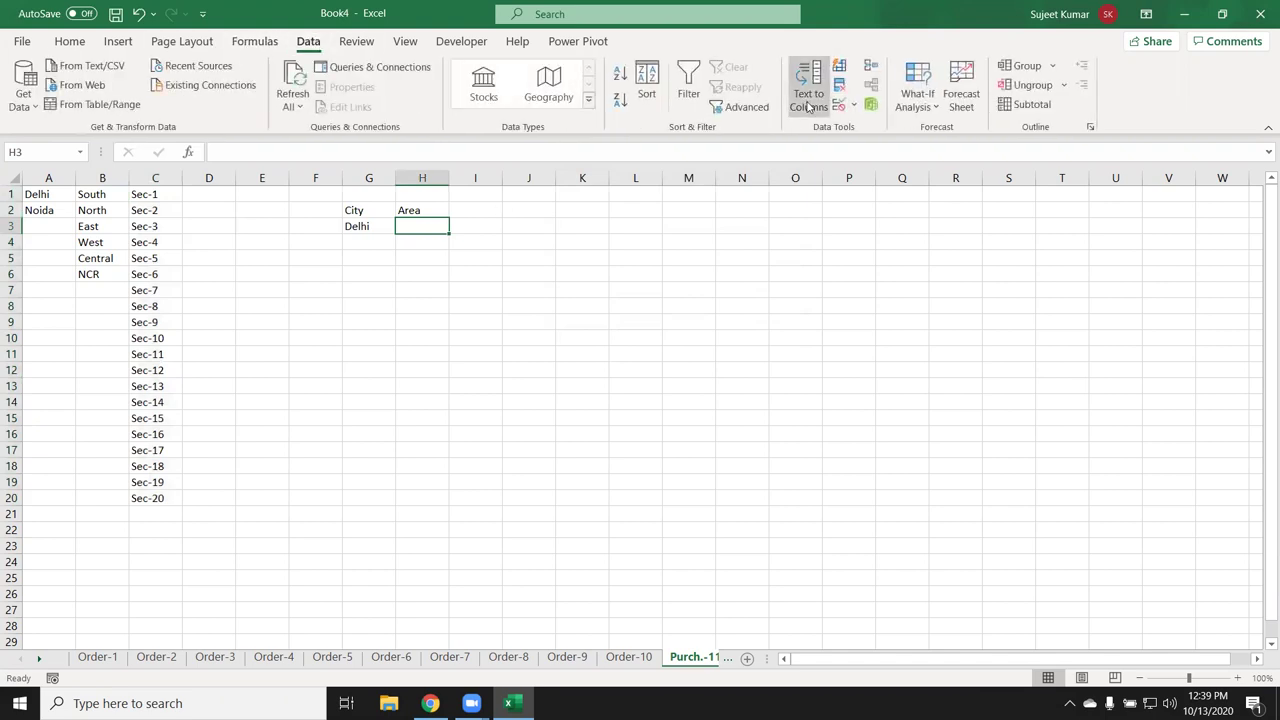
# Restrict H3 to a list whose source is =indirect($G$3)
pyautogui.click(854, 104)
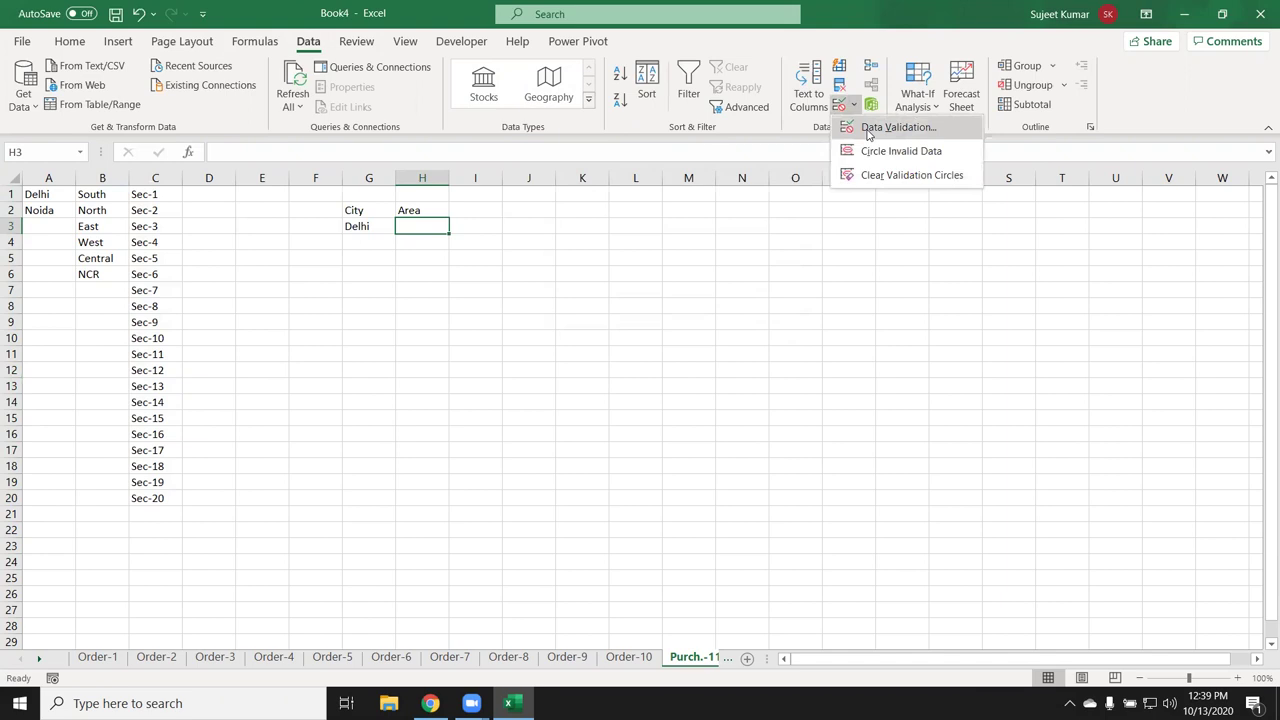
pyautogui.click(868, 130)
pyautogui.click(582, 236)
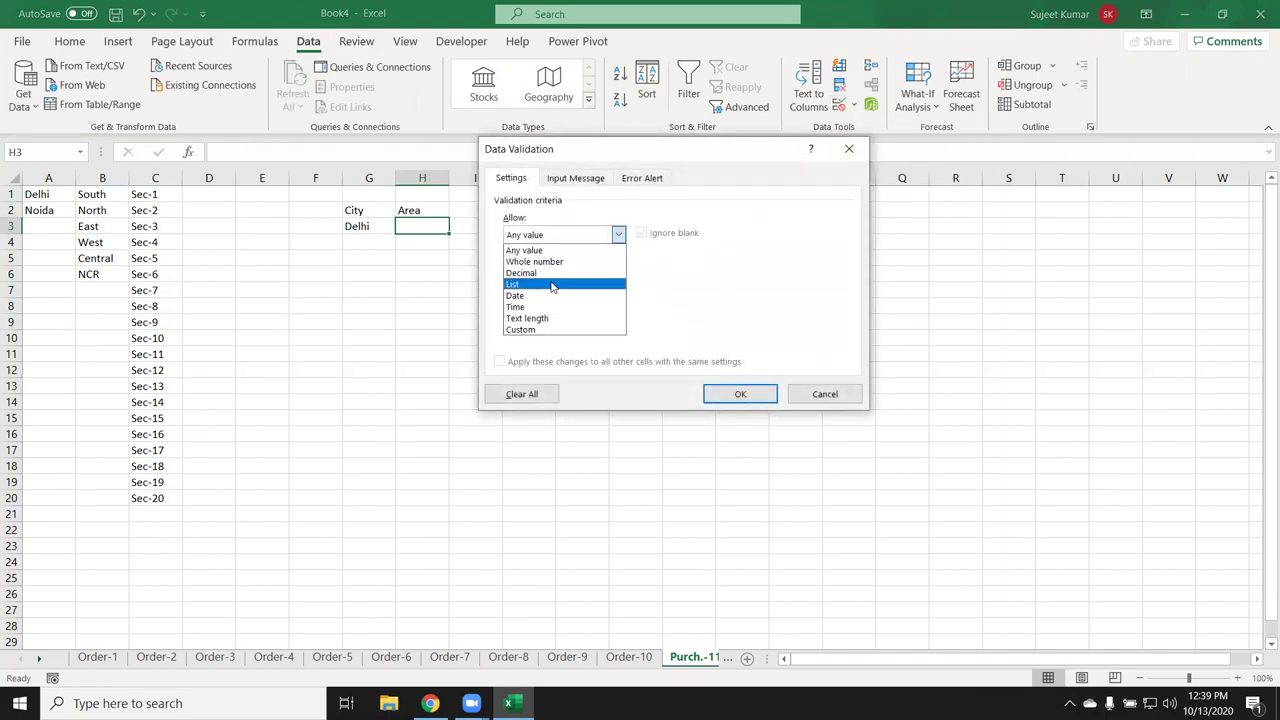
pyautogui.click(552, 285)
pyautogui.click(545, 305)
pyautogui.write('=i')
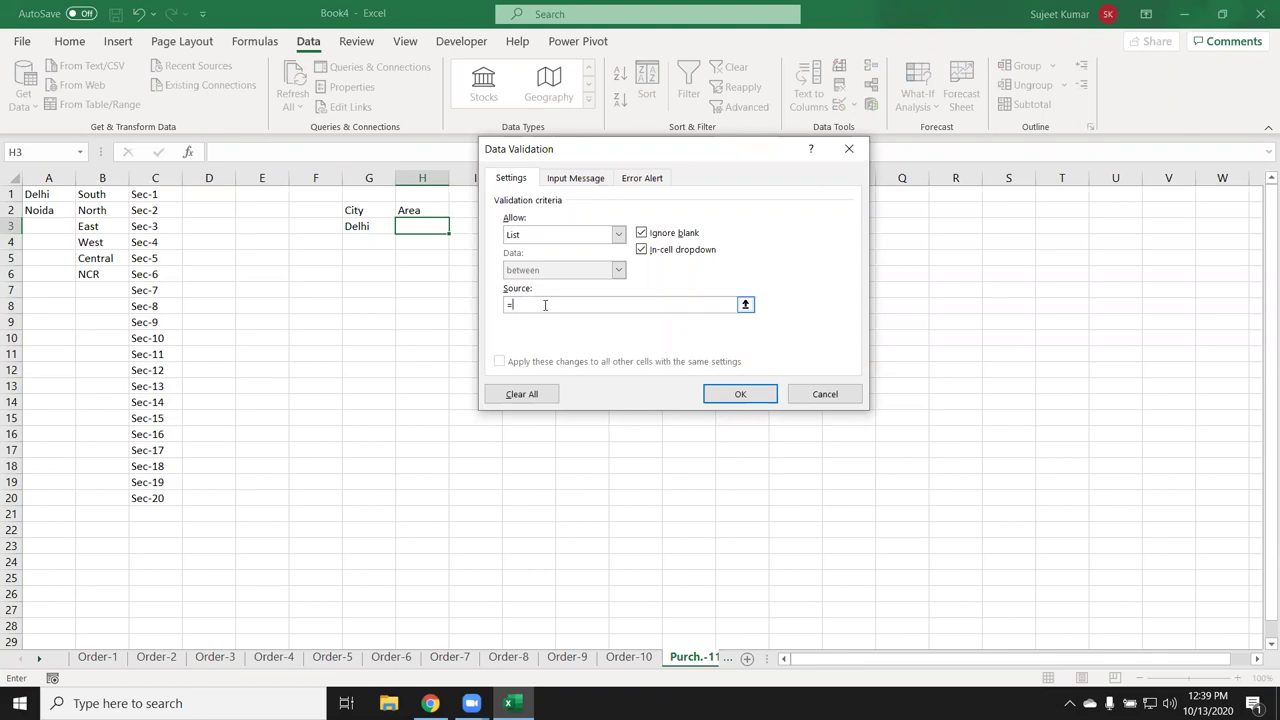
pyautogui.write('ndirect(')
pyautogui.click(360, 229)
pyautogui.write(')')
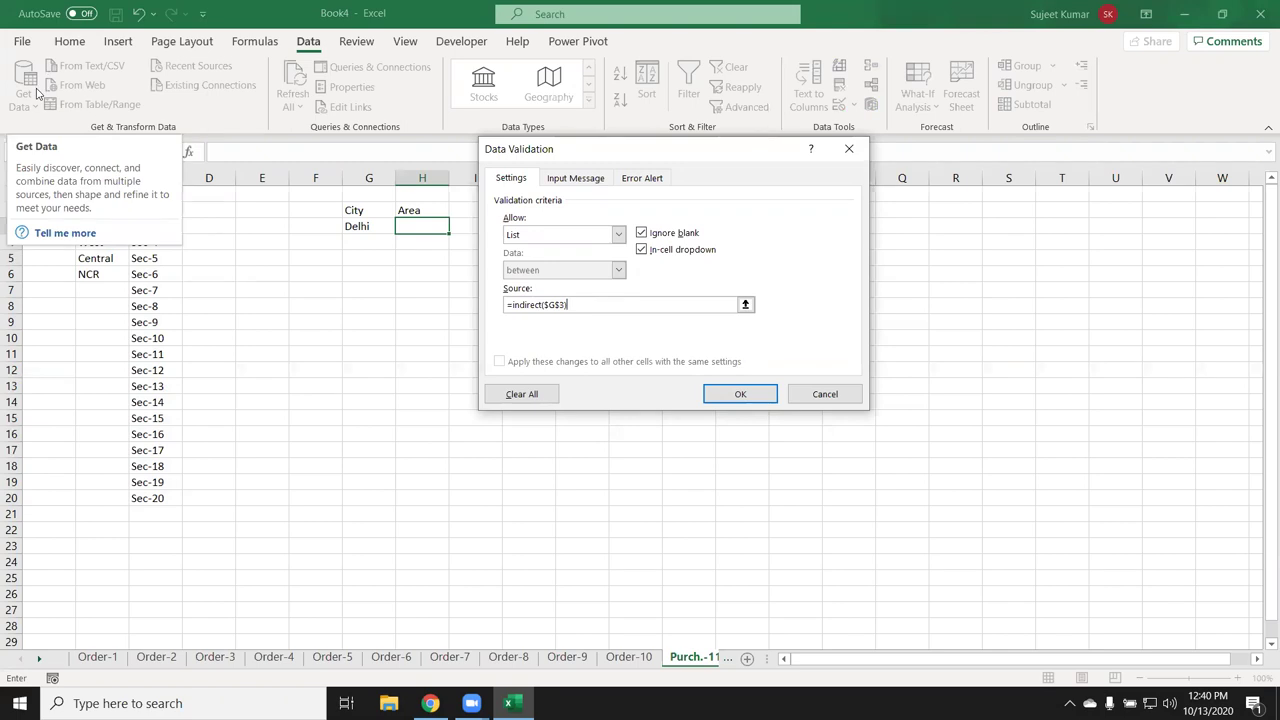
pyautogui.click(740, 393)
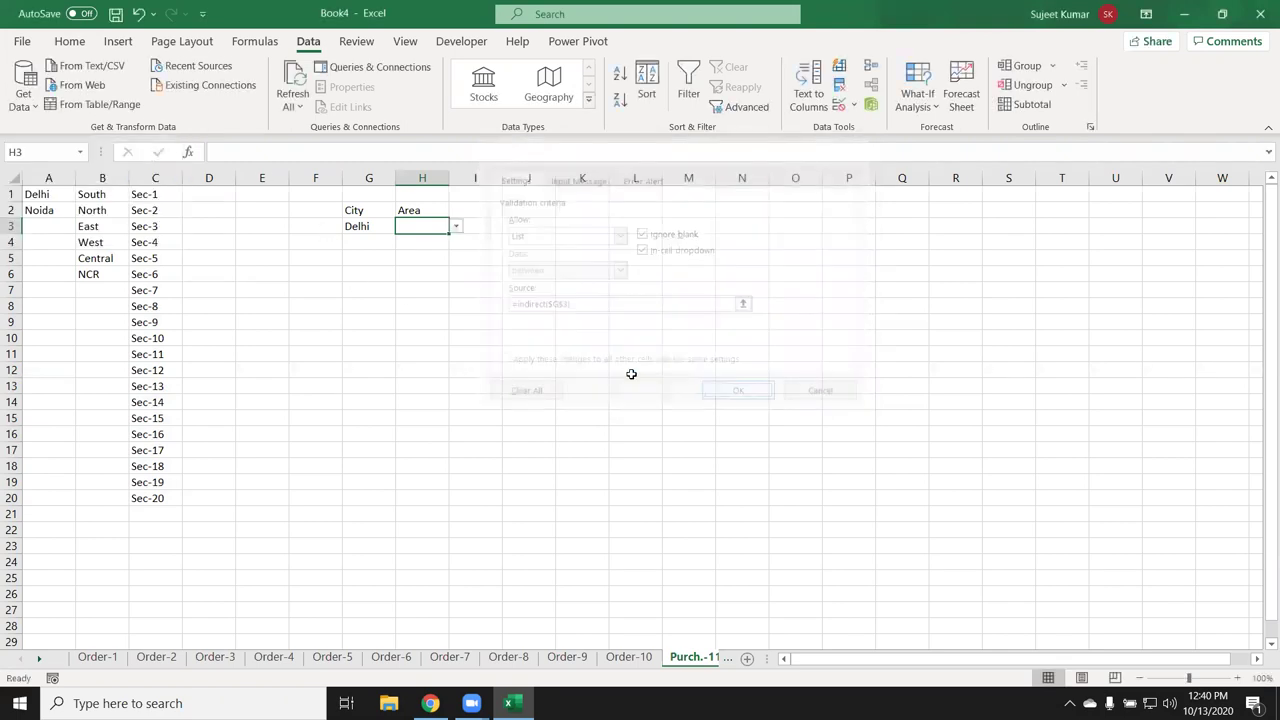
pyautogui.click(348, 307)
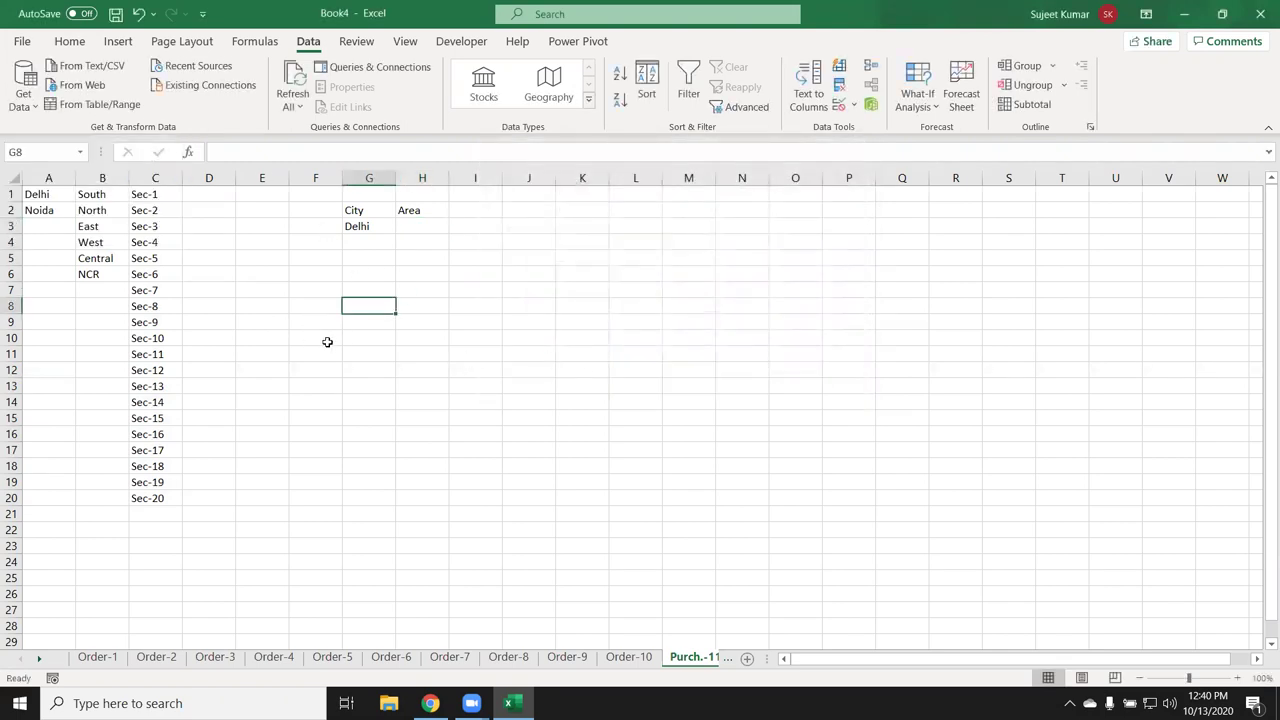
# Enter =a1 in G8 and ="A1" in G9
pyautogui.write('=a1')
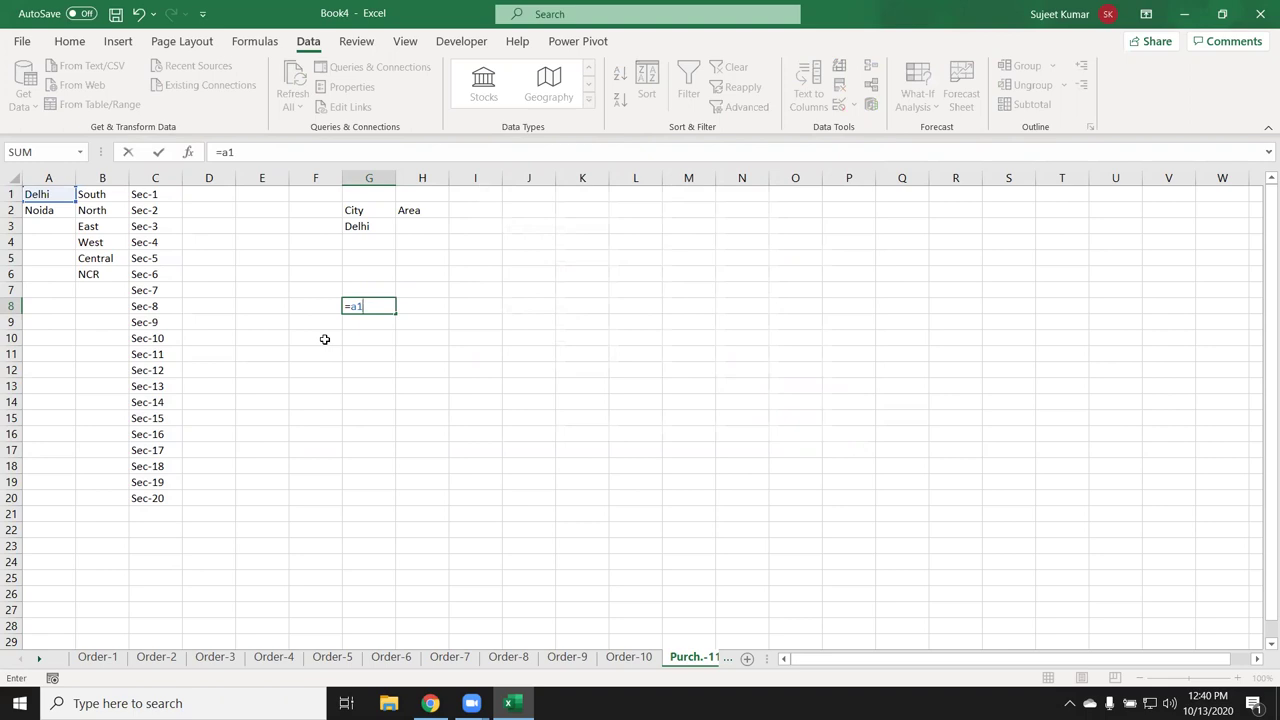
pyautogui.press('Return')
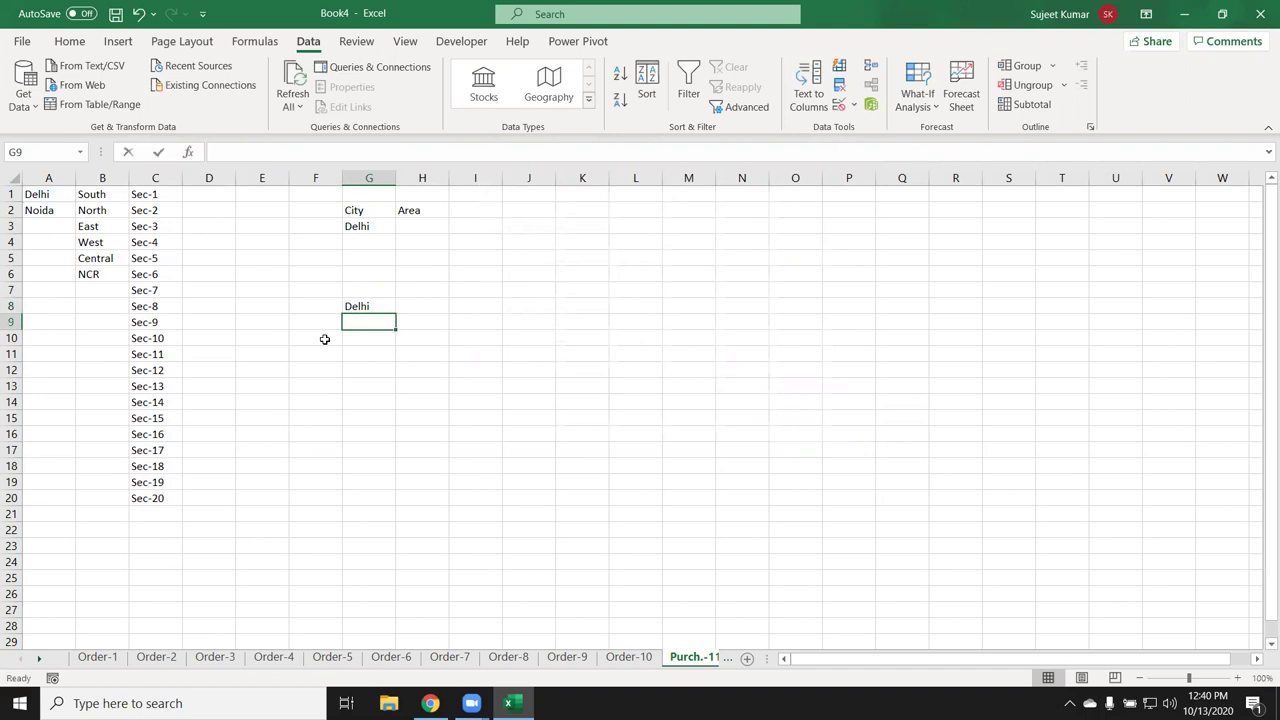
pyautogui.write('="A1"')
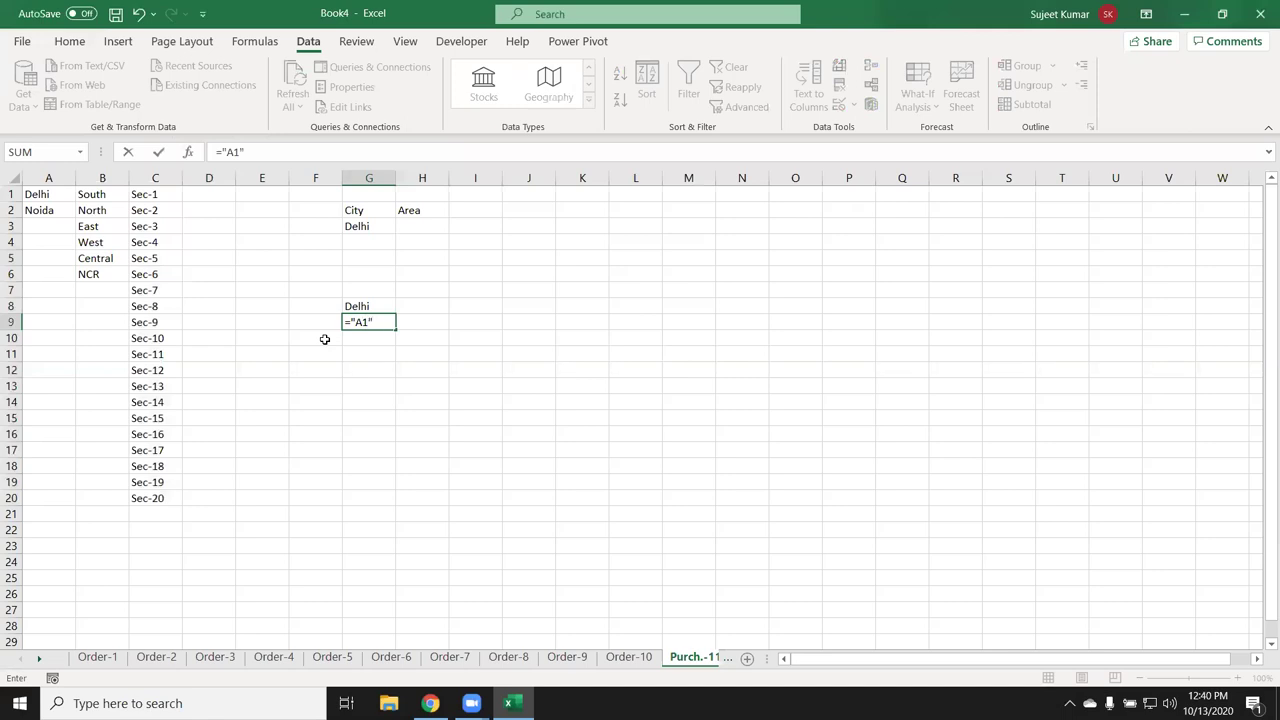
pyautogui.press('Return')
# Type the text A1 in E9 and start a G9 formula referencing E9
pyautogui.press('Up')
pyautogui.press('Left')
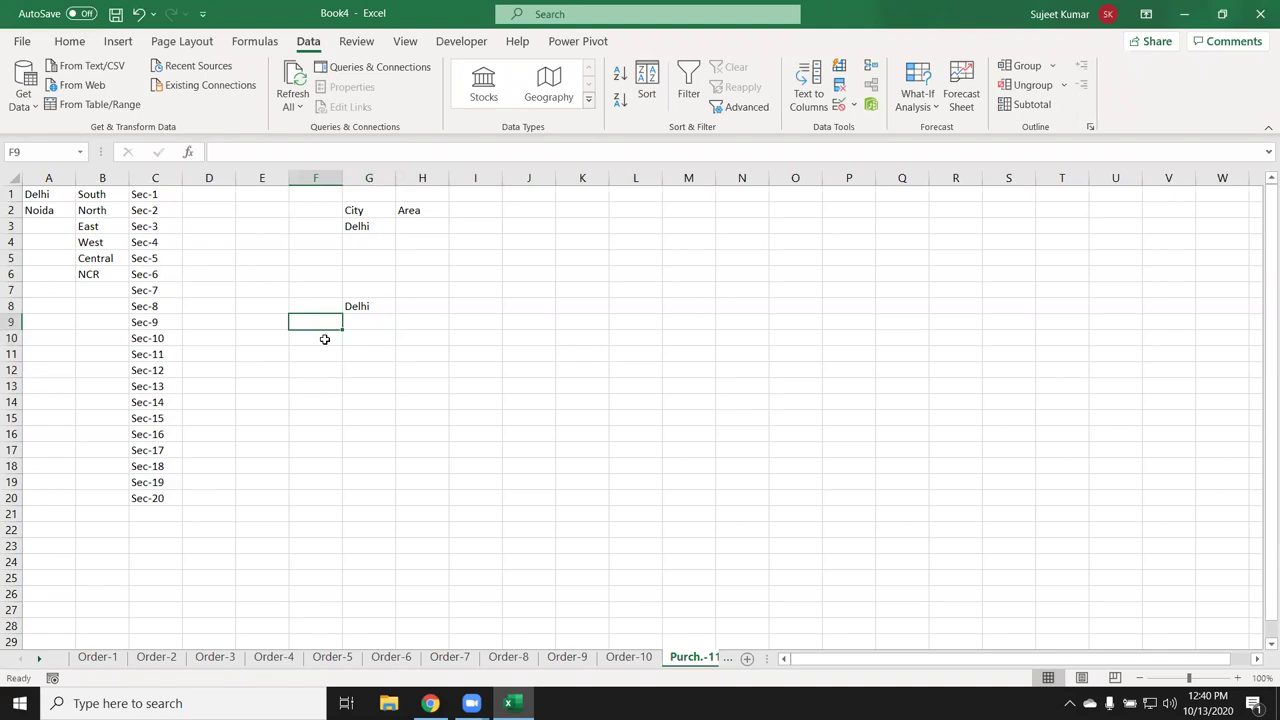
pyautogui.press('Left')
pyautogui.write('A1')
pyautogui.press('Return')
pyautogui.press('Up')
pyautogui.press('Right')
pyautogui.press('Right')
pyautogui.write('=')
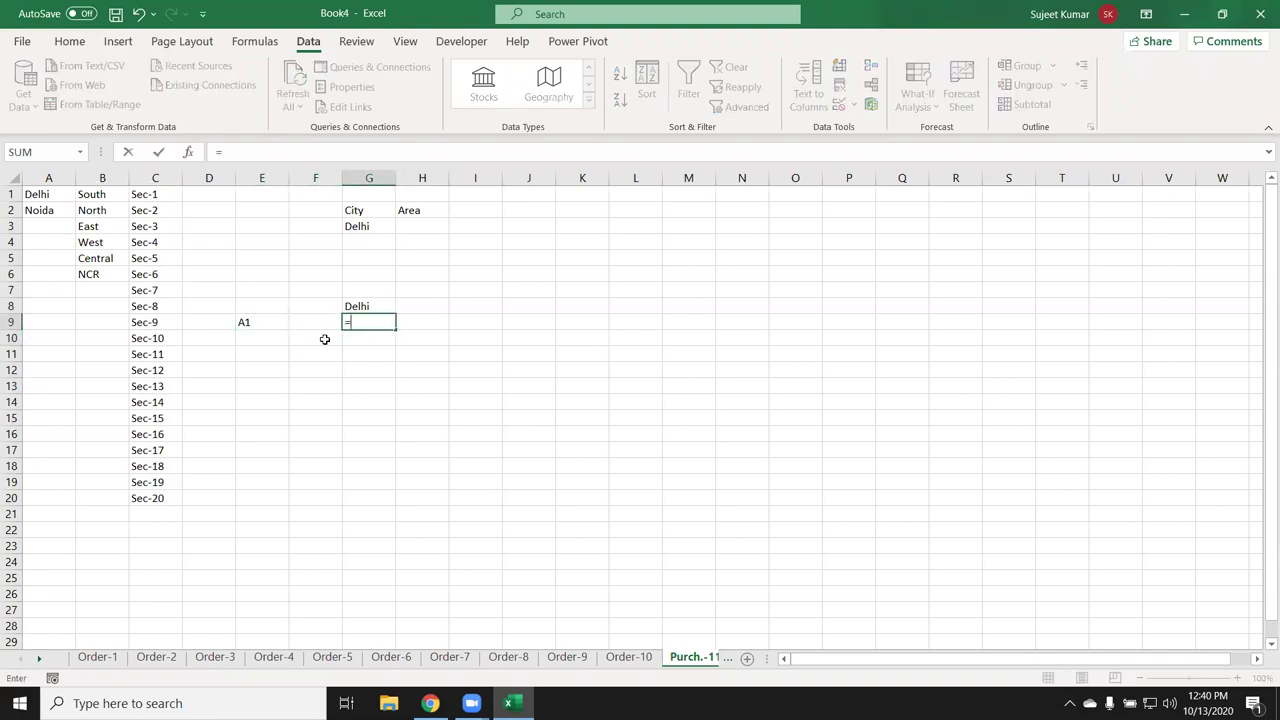
pyautogui.click(266, 329)
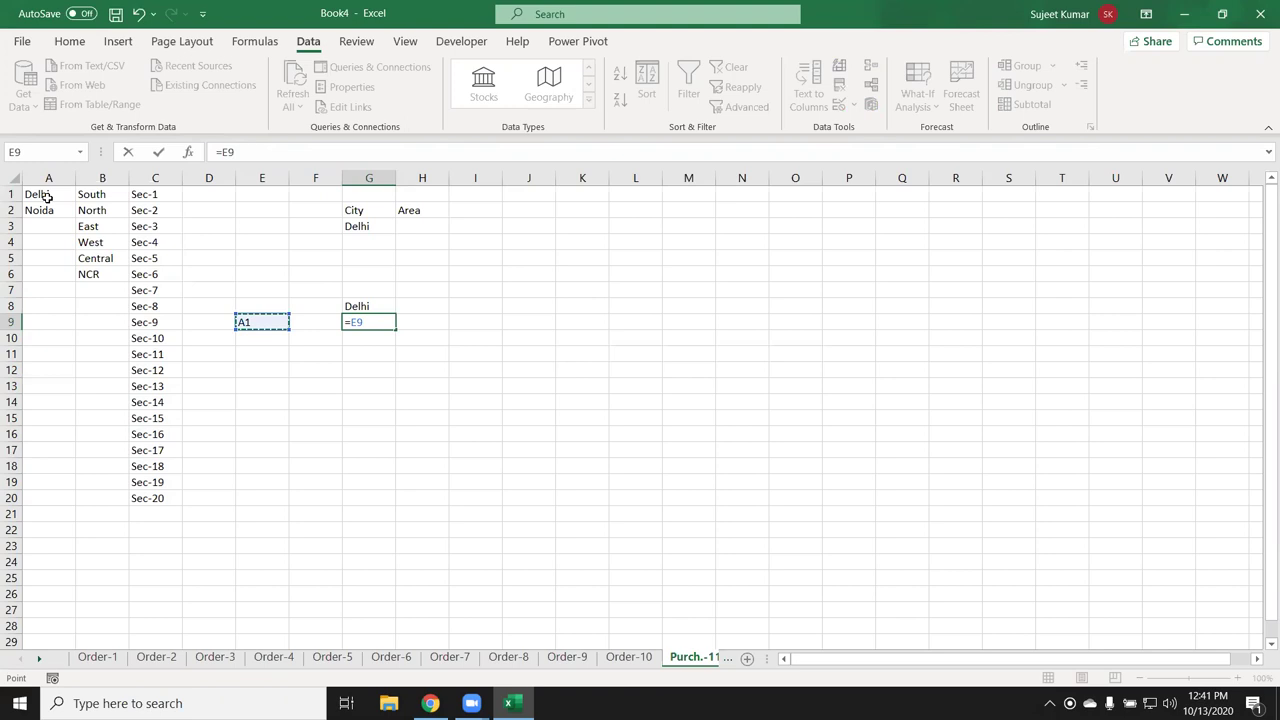
# Change G9's formula to =INDIRECT(E9)
pyautogui.press('BackSpace')
pyautogui.press('BackSpace')
pyautogui.write('indr')
pyautogui.press('BackSpace')
pyautogui.press('Down')
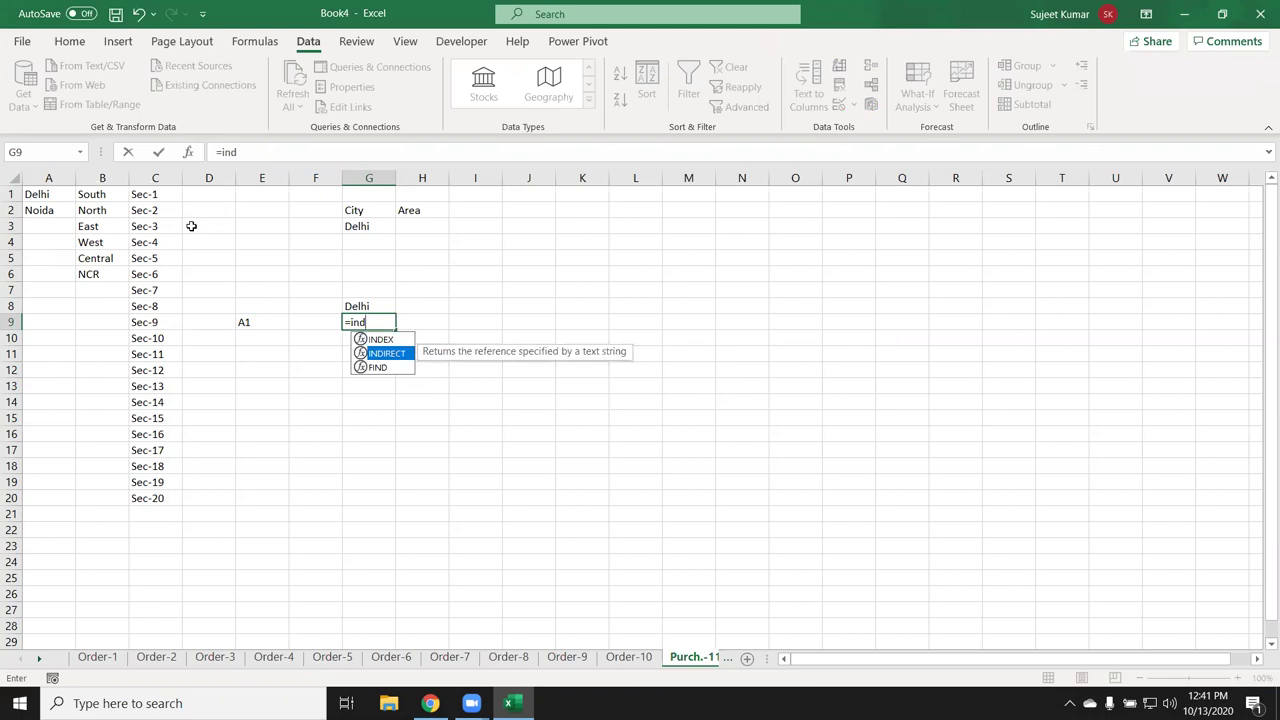
pyautogui.press('Tab')
pyautogui.click(252, 322)
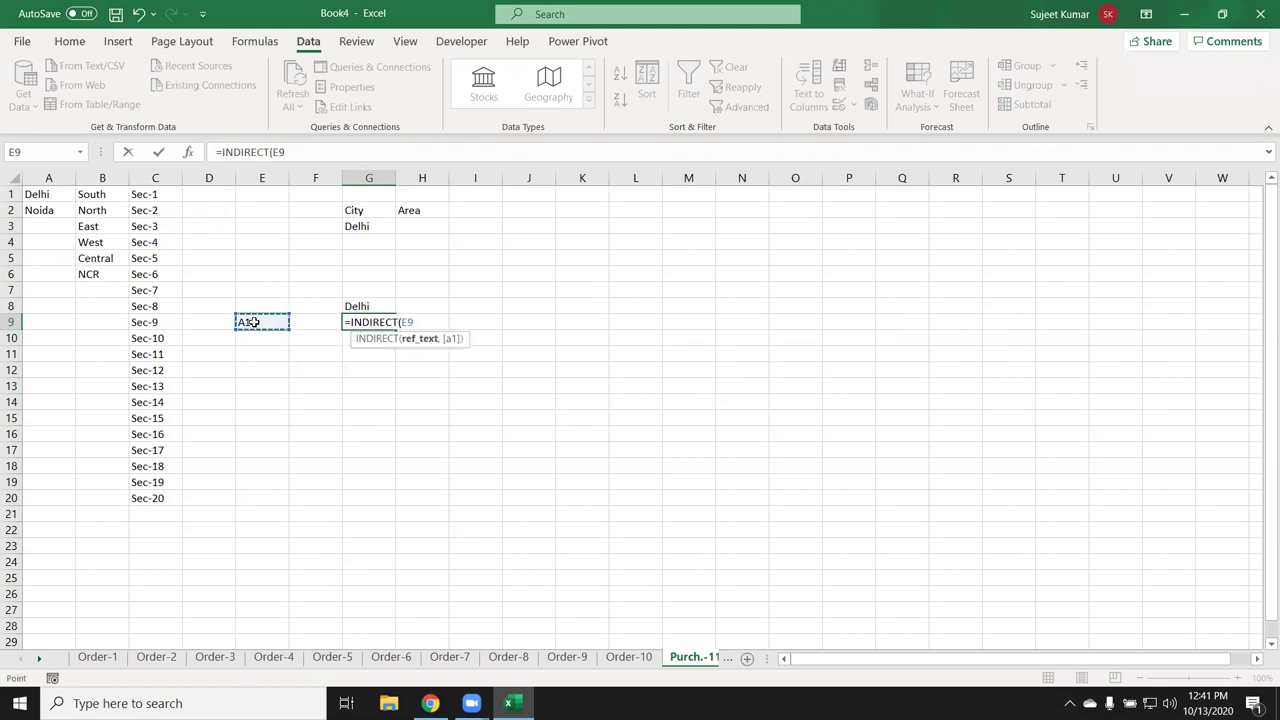
pyautogui.write(')')
pyautogui.press('Return')
pyautogui.press('Up')
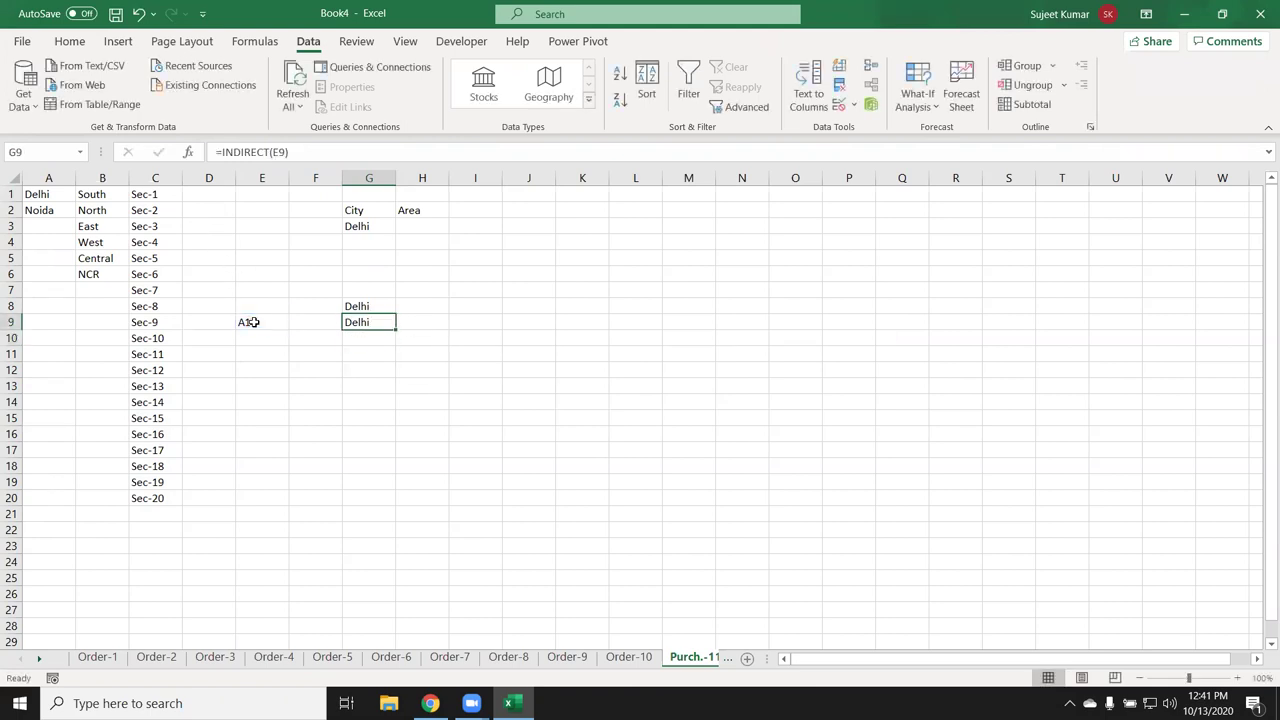
# Replace the E9 argument so G9 reads =INDIRECT("A1")
pyautogui.doubleClick(362, 322)
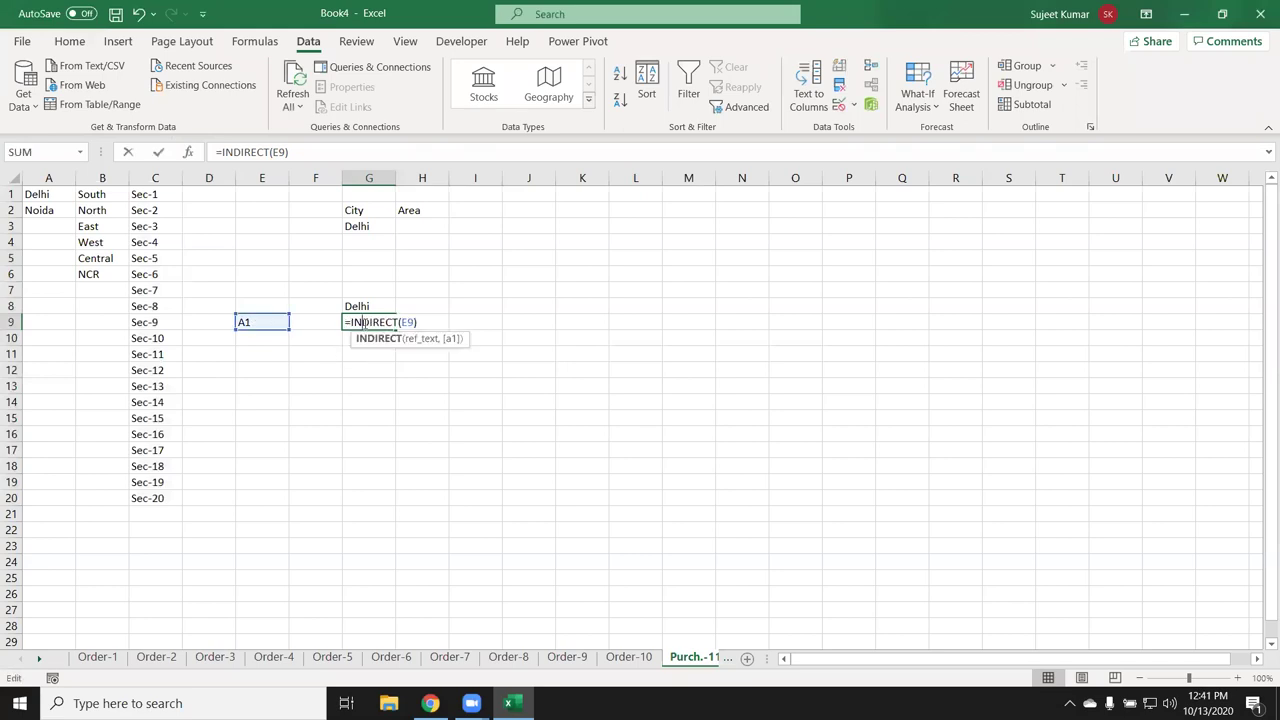
pyautogui.doubleClick(410, 322)
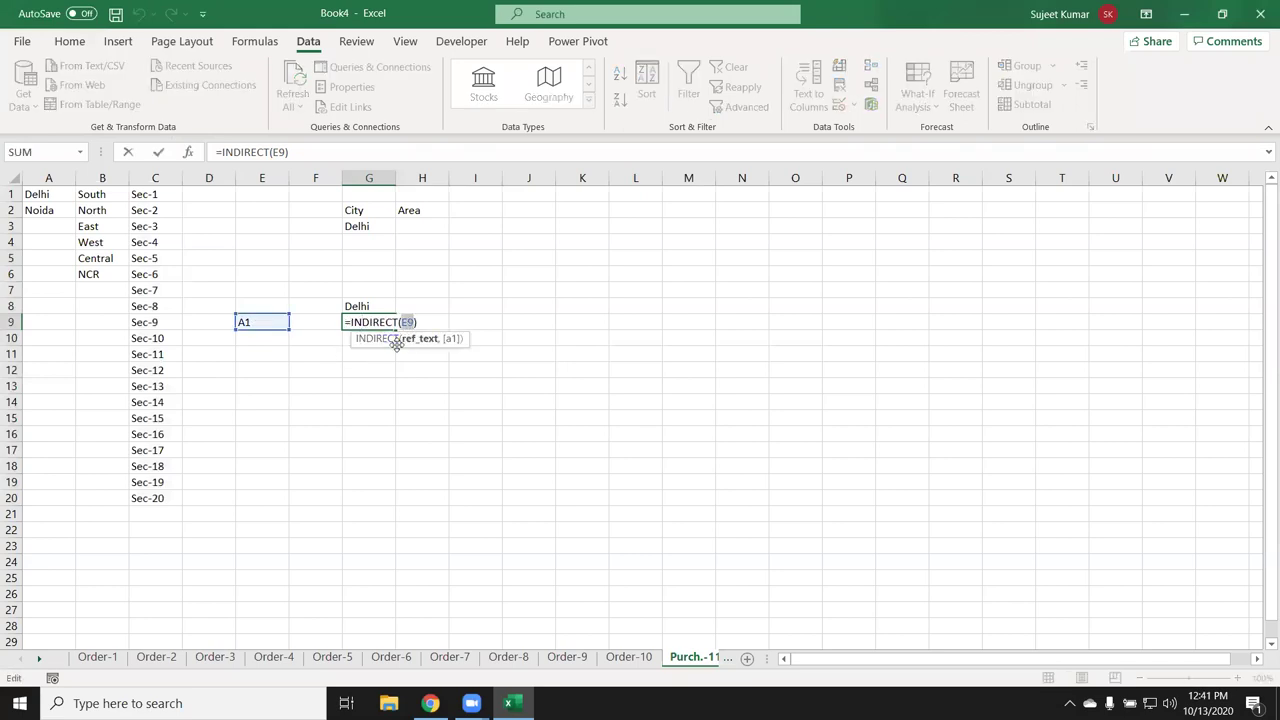
pyautogui.write('"A')
pyautogui.write('1"')
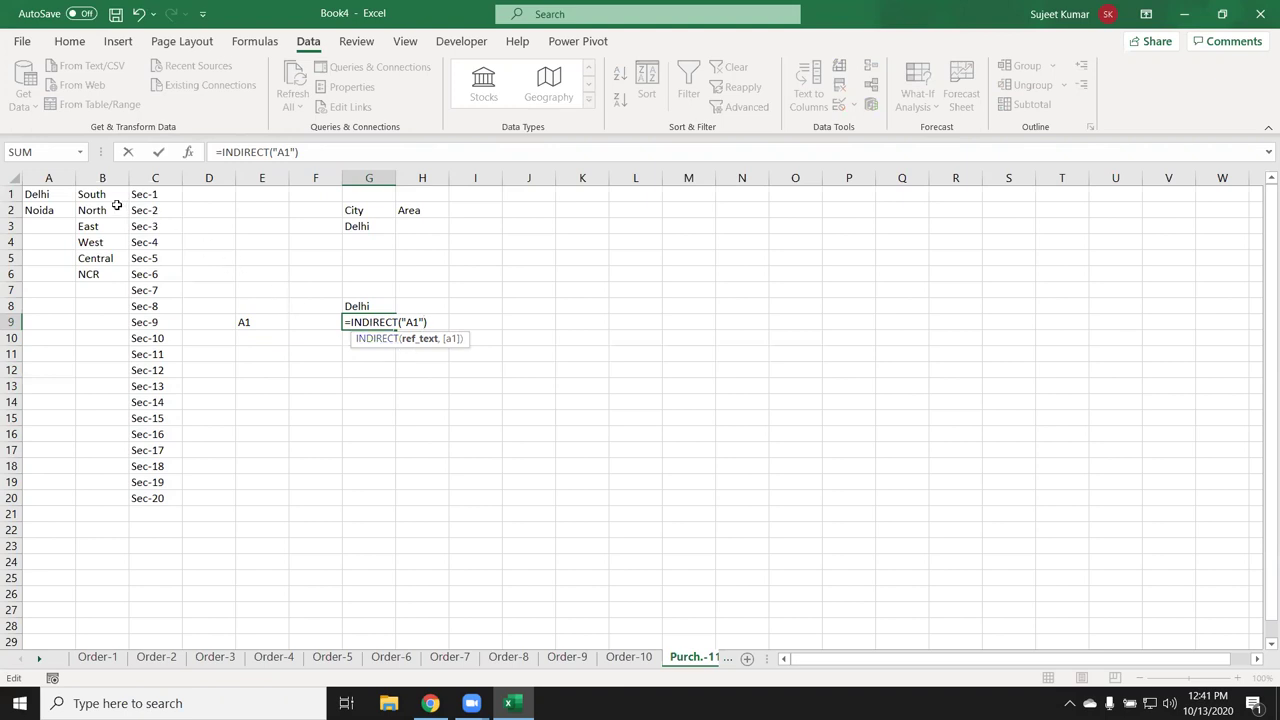
pyautogui.press('Return')
pyautogui.press('Up')
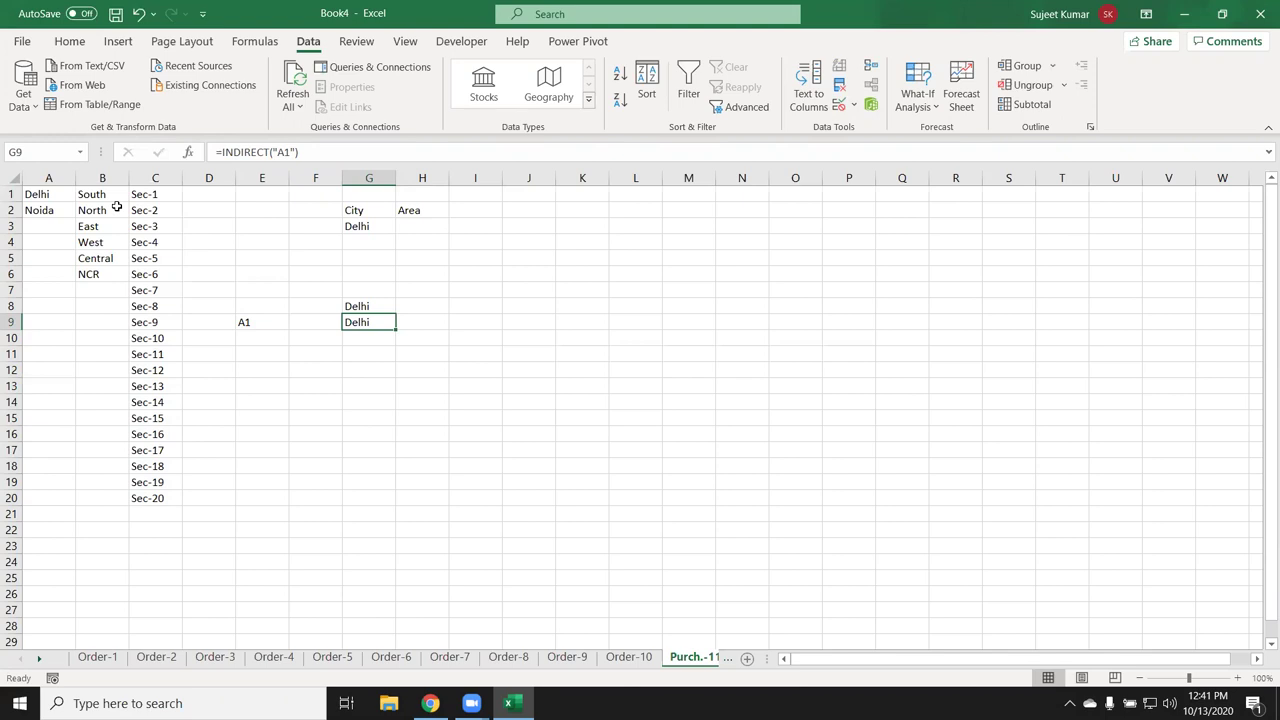
pyautogui.click(428, 229)
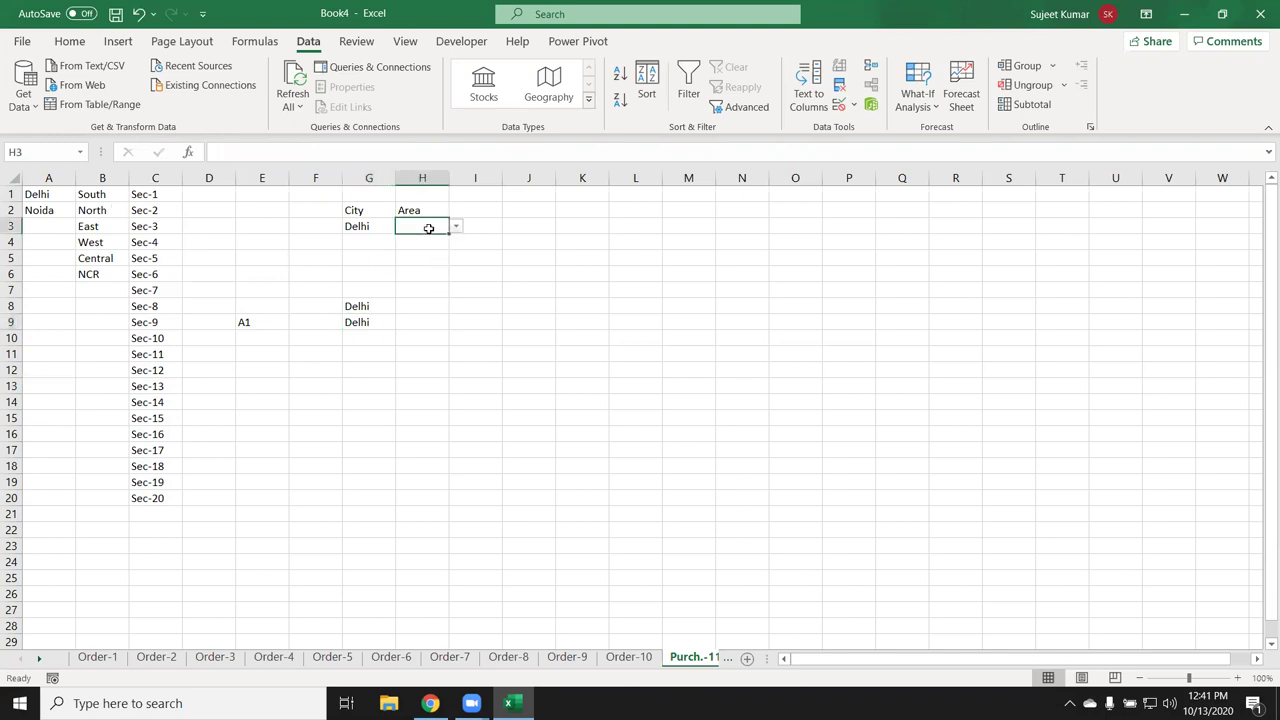
pyautogui.click(362, 229)
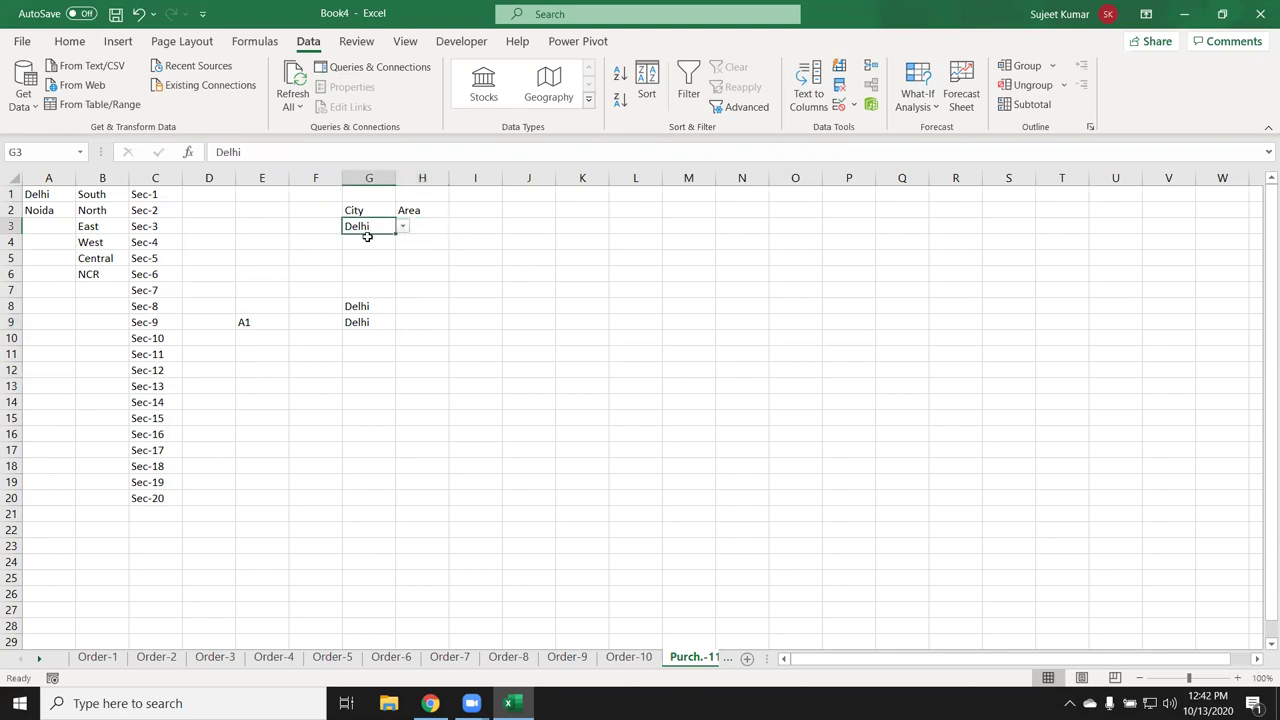
pyautogui.moveTo(98, 197); pyautogui.dragTo(93, 268)
pyautogui.click(255, 41)
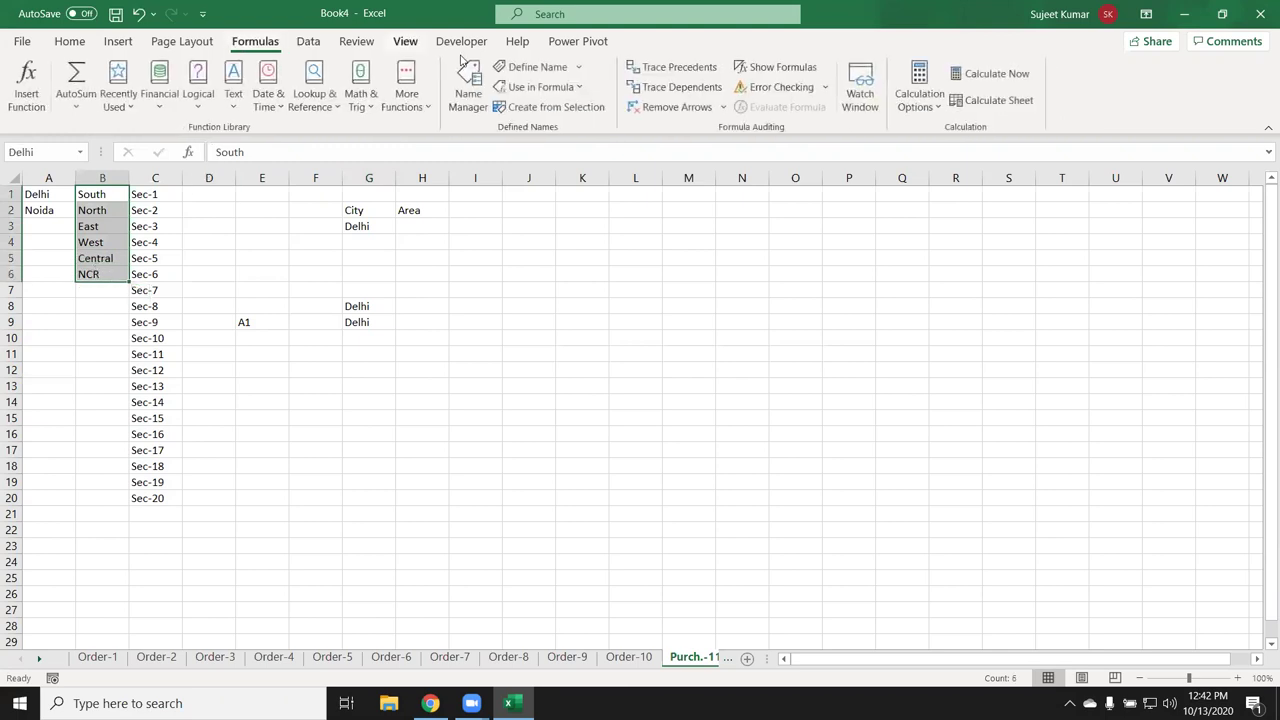
pyautogui.click(467, 90)
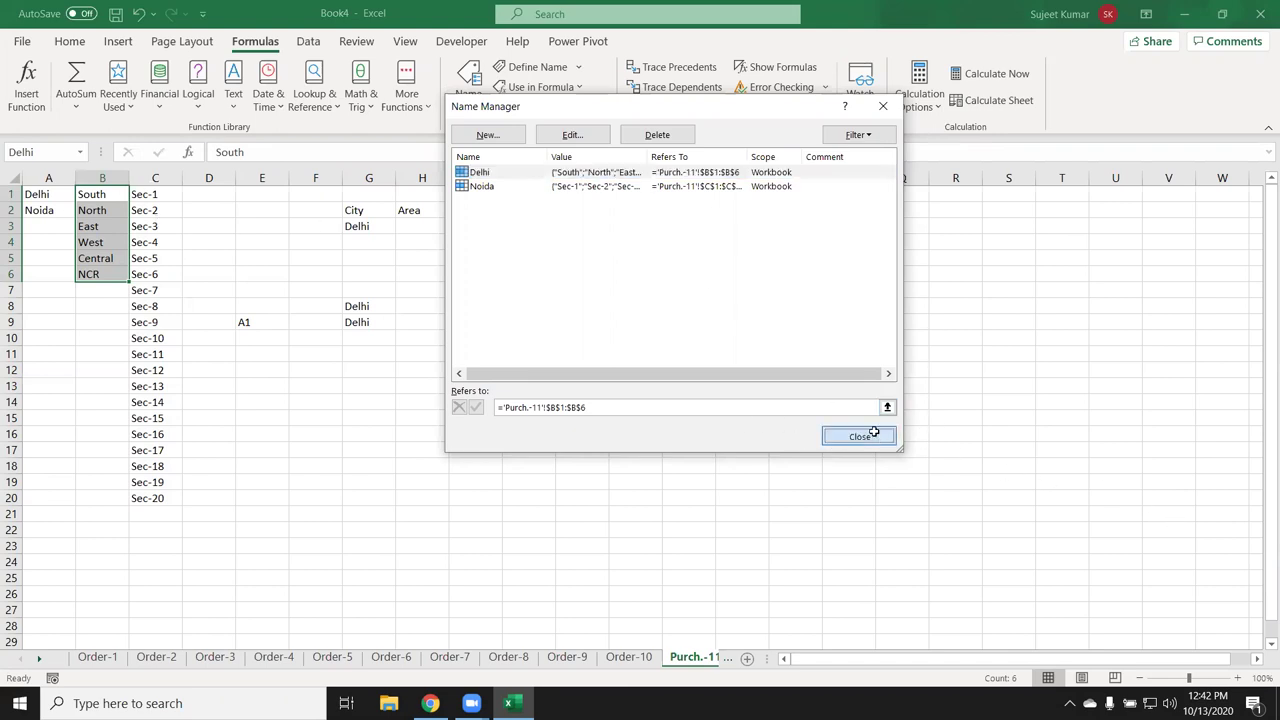
pyautogui.click(857, 435)
pyautogui.click(419, 238)
pyautogui.click(421, 226)
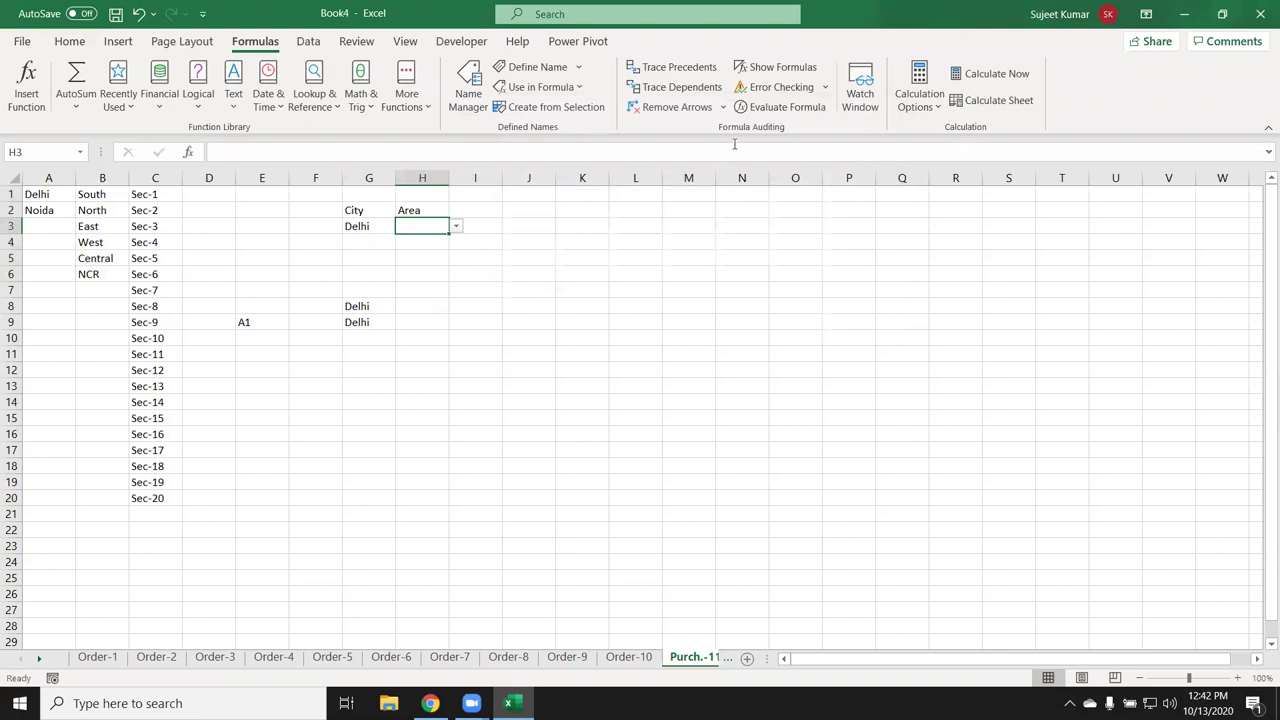
# Review H3's validation rule, then pick North from the Area list
pyautogui.click(308, 41)
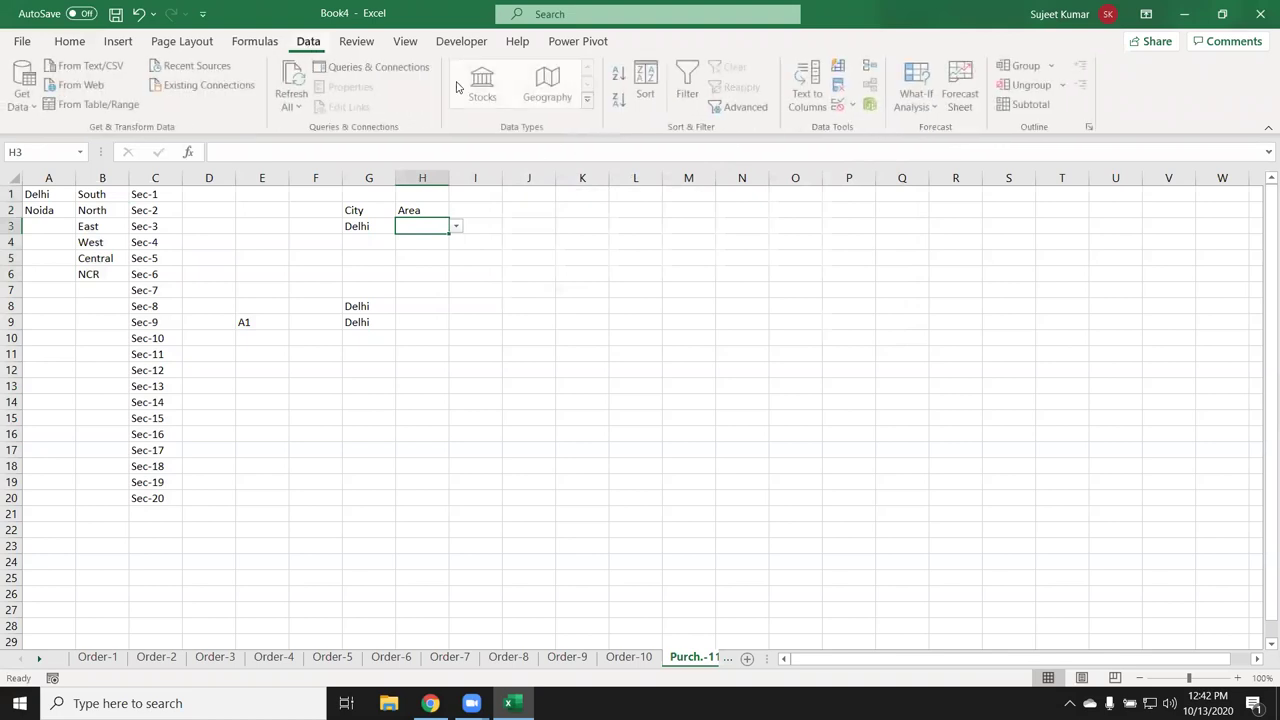
pyautogui.click(842, 104)
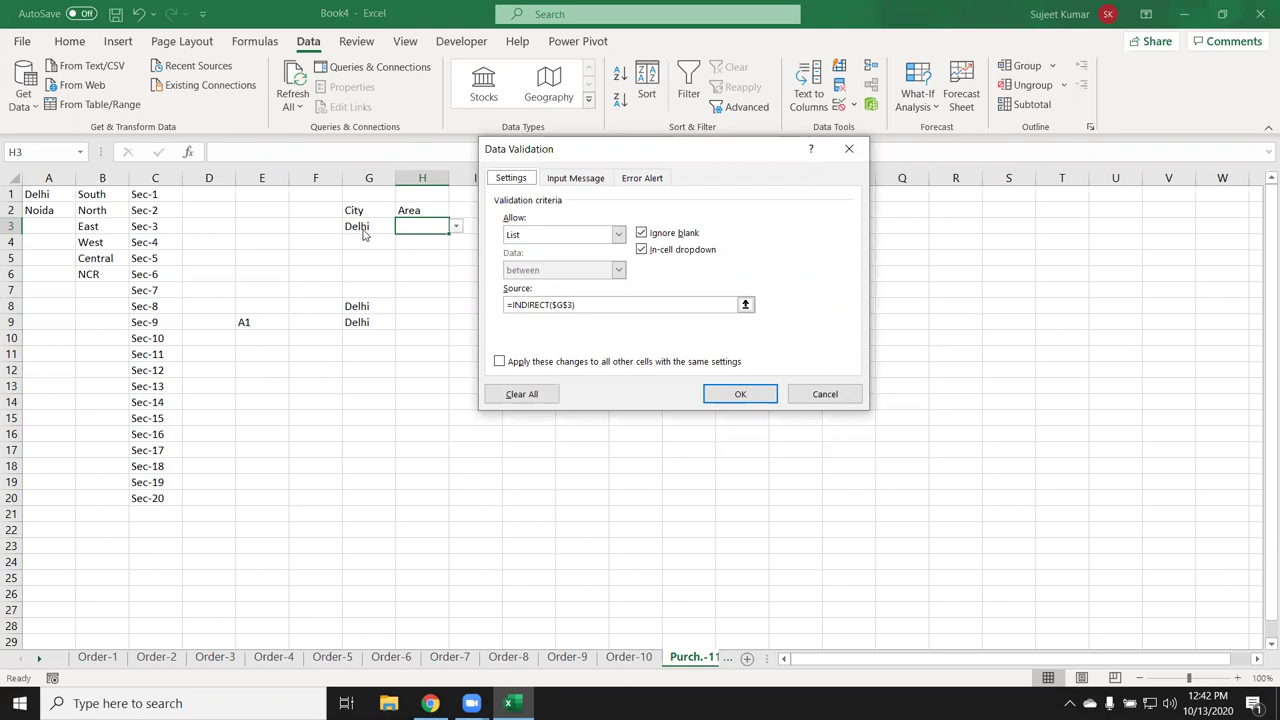
pyautogui.click(823, 392)
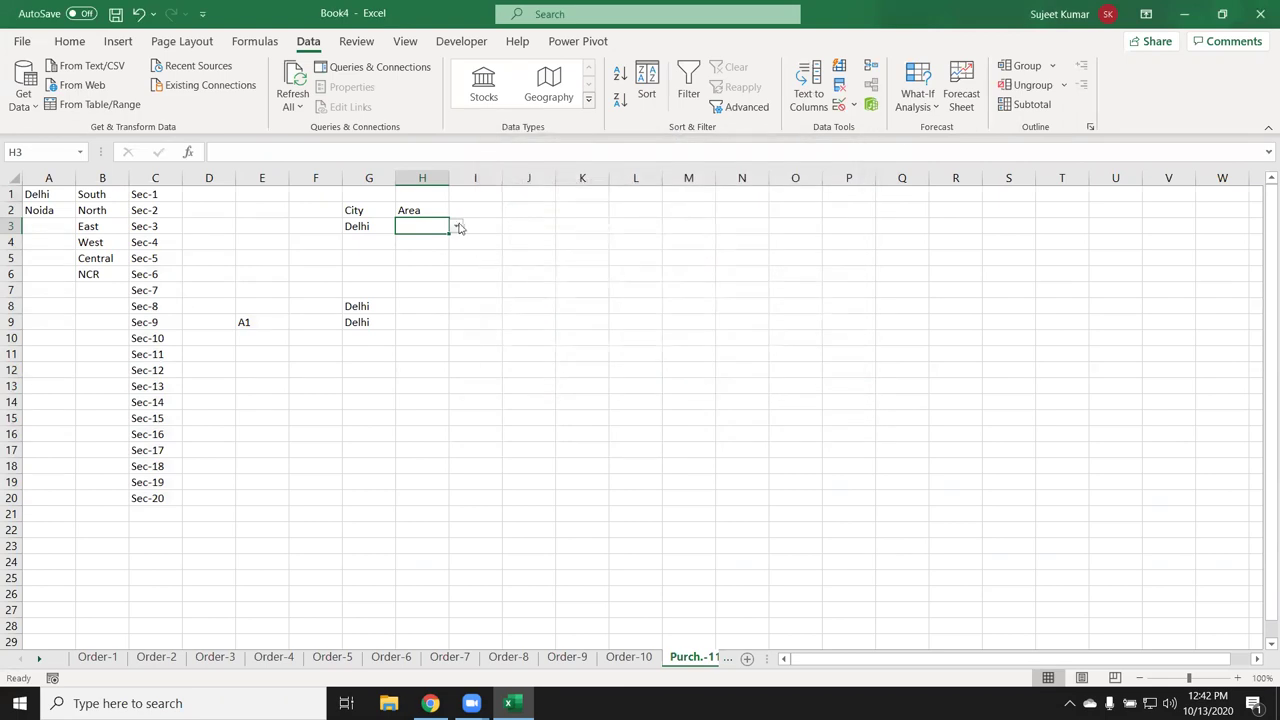
pyautogui.click(457, 227)
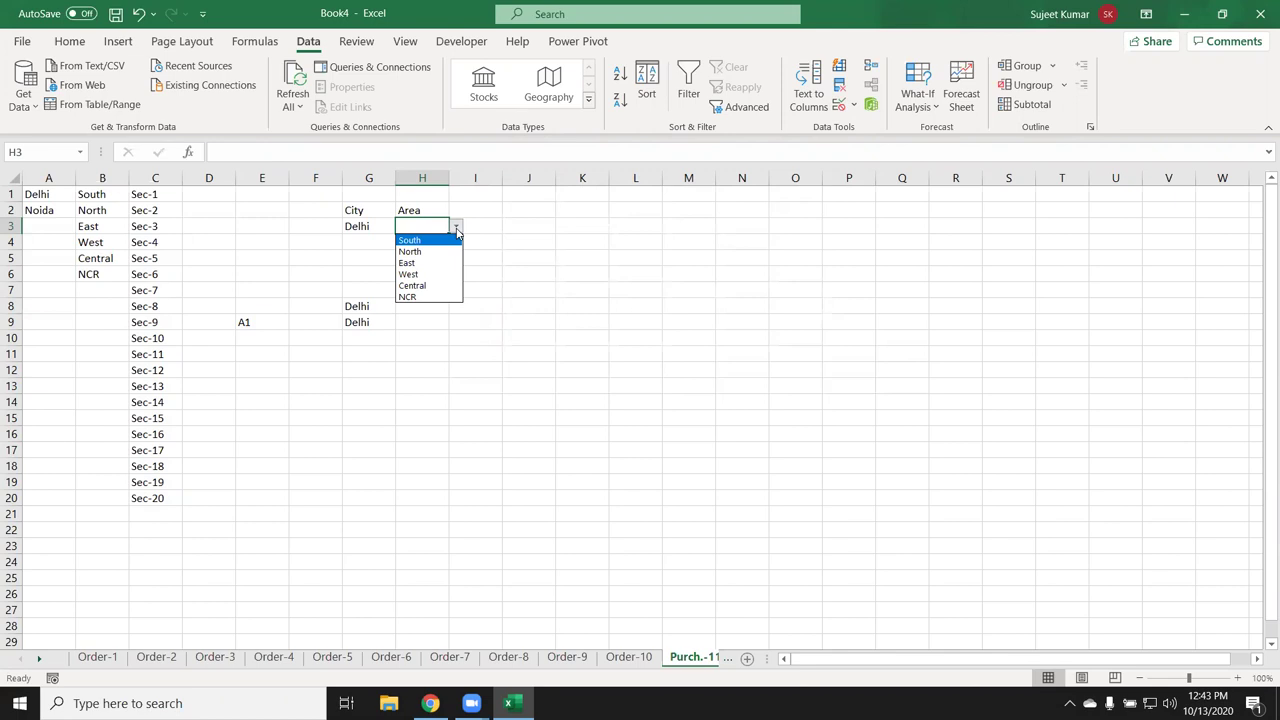
pyautogui.press('Down')
pyautogui.press('Down')
pyautogui.press('Down')
pyautogui.press('Down')
pyautogui.press('Up')
pyautogui.click(410, 251)
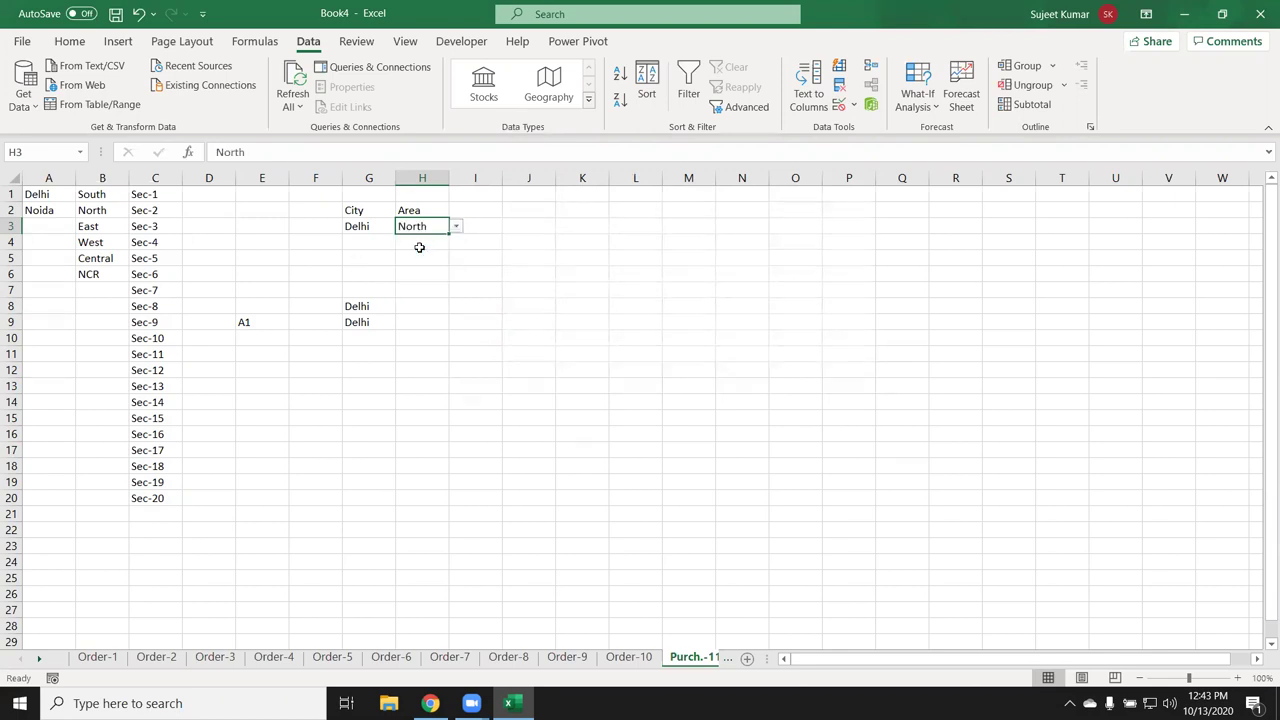
# Choose Noida as the city in G3 and Sec-4 as the area in H3
pyautogui.click(387, 227)
pyautogui.click(403, 226)
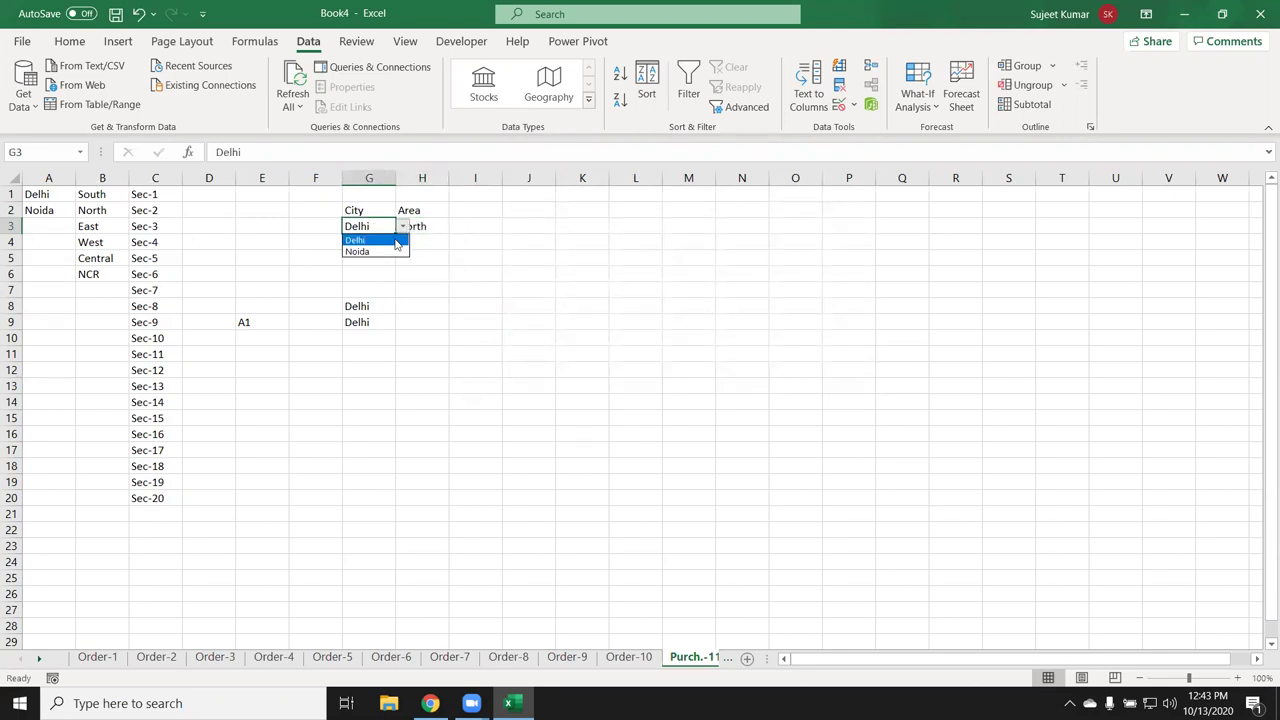
pyautogui.click(380, 250)
pyautogui.click(442, 221)
pyautogui.click(456, 226)
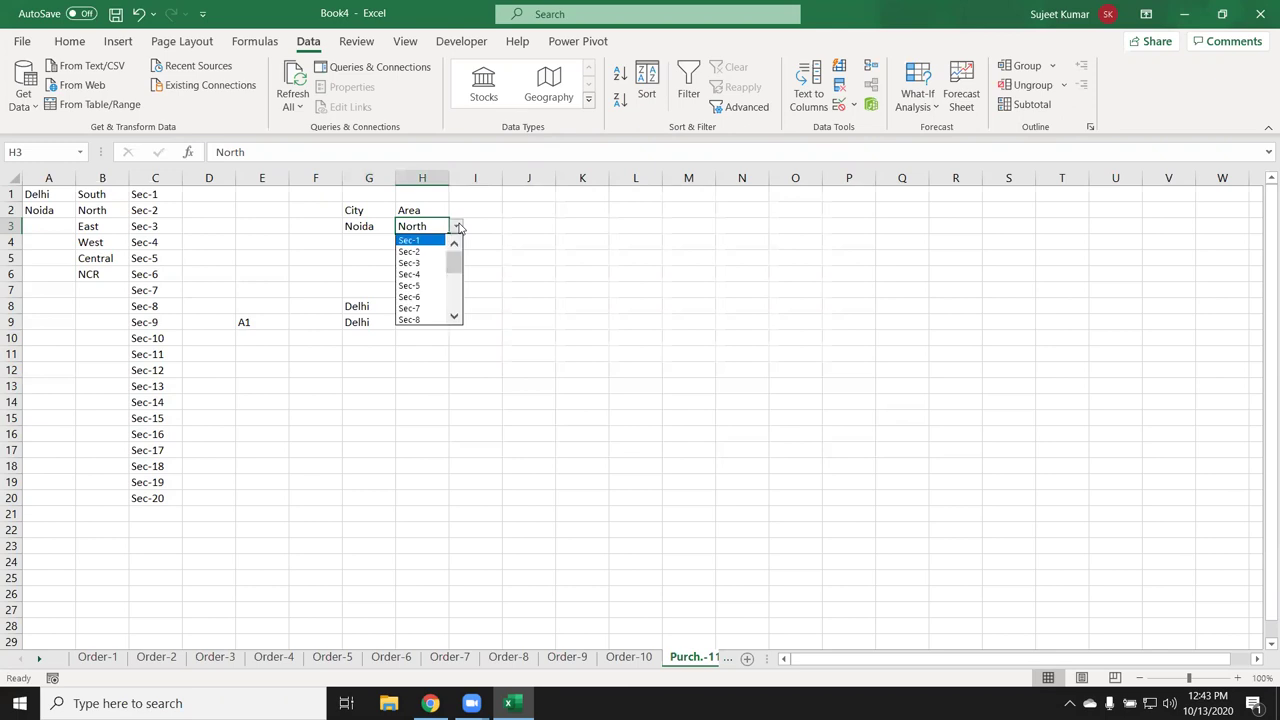
pyautogui.click(412, 275)
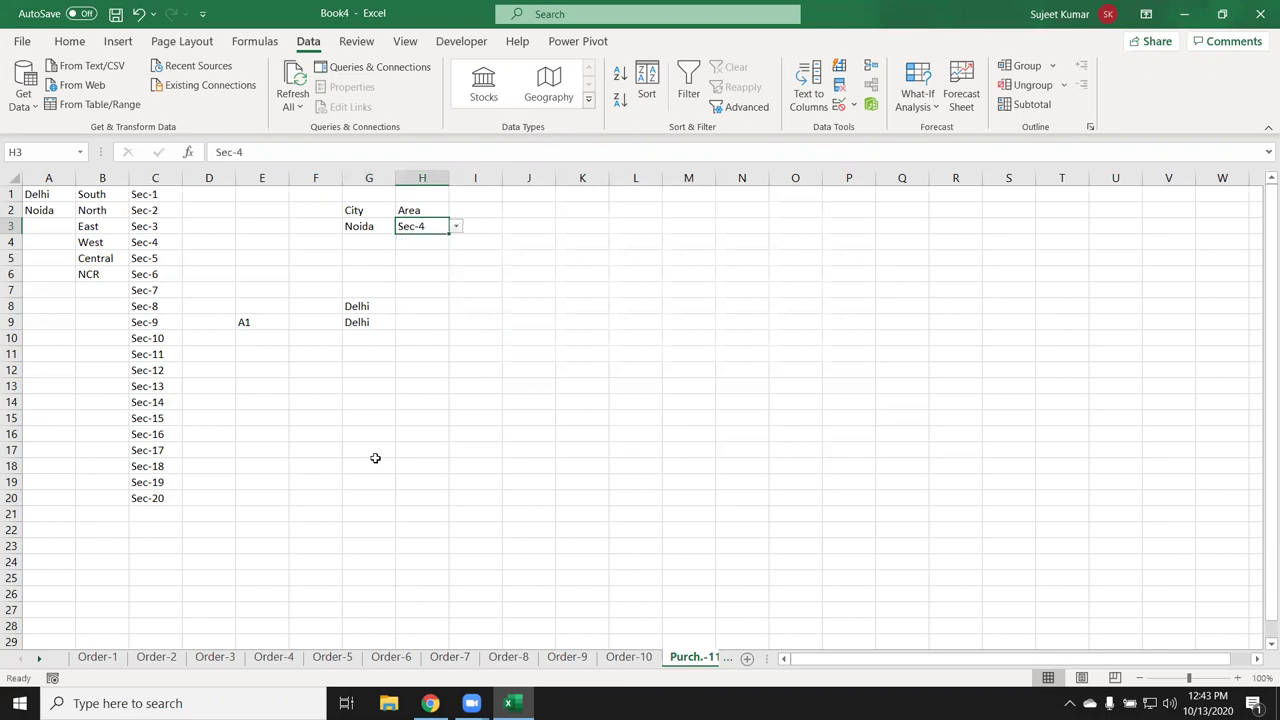
pyautogui.click(40, 660)
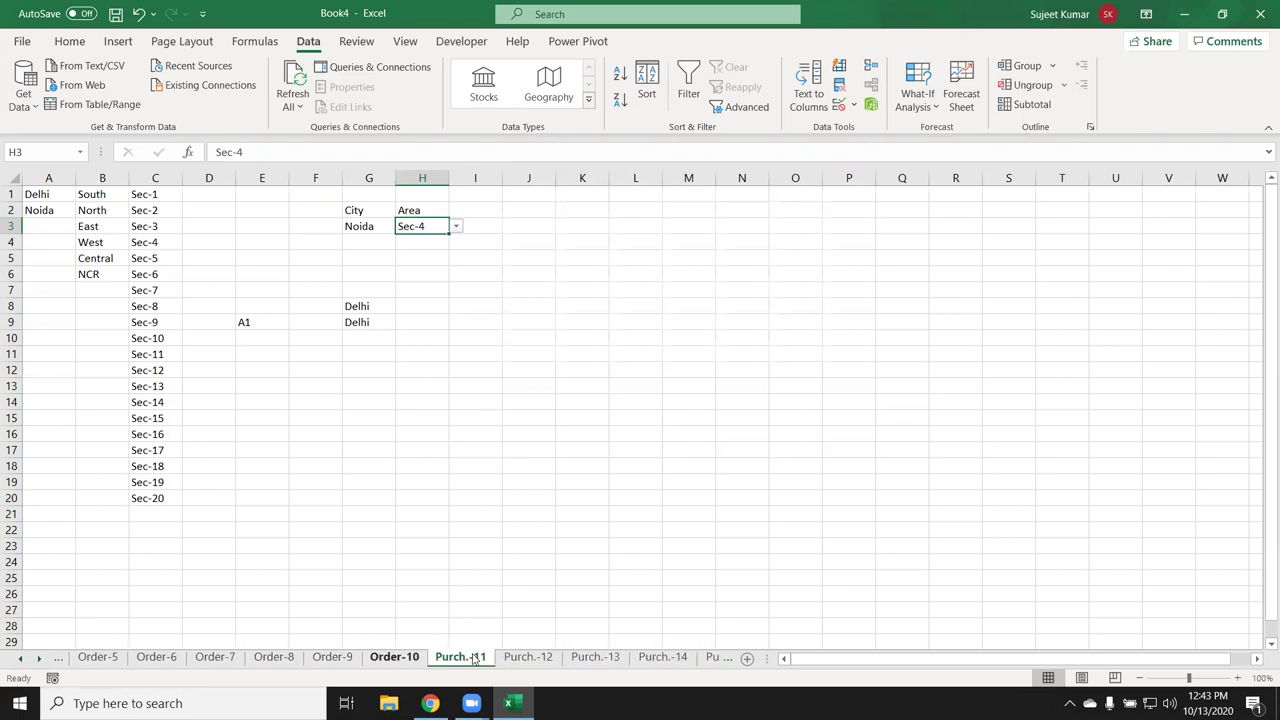
# Rename Sheet1 of the new workbook to Q1
pyautogui.click(528, 657)
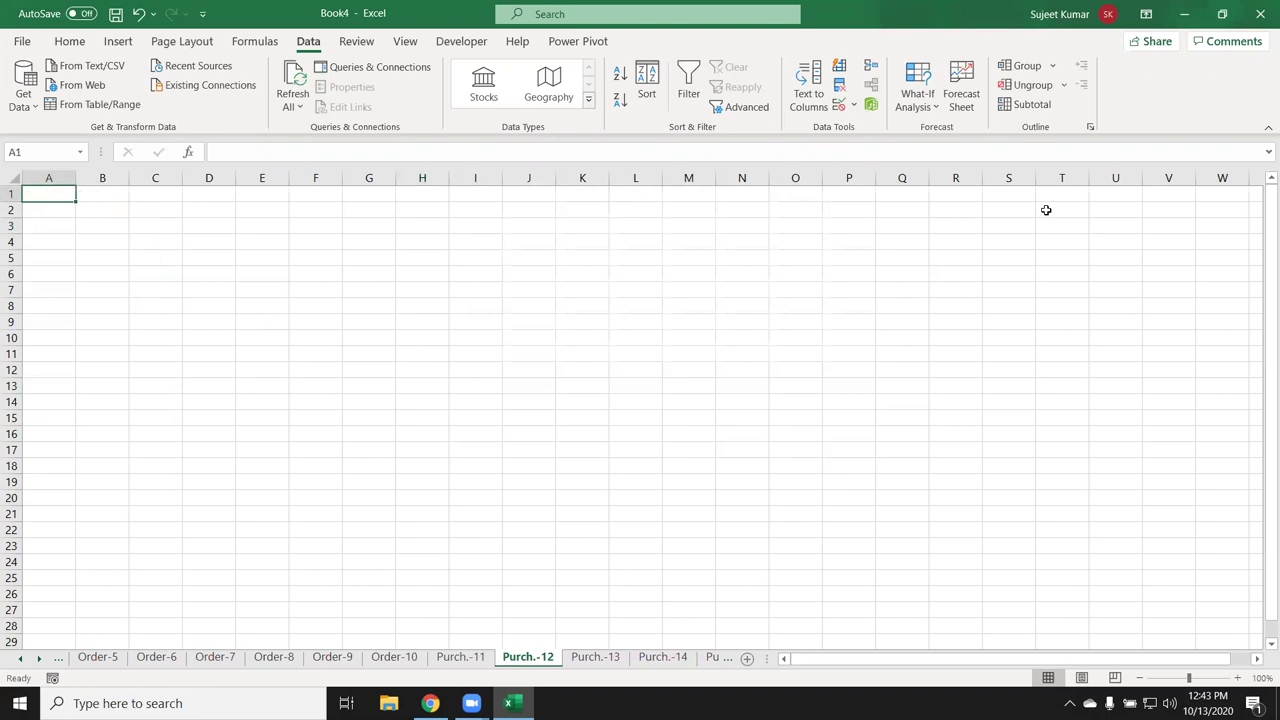
pyautogui.click(539, 231)
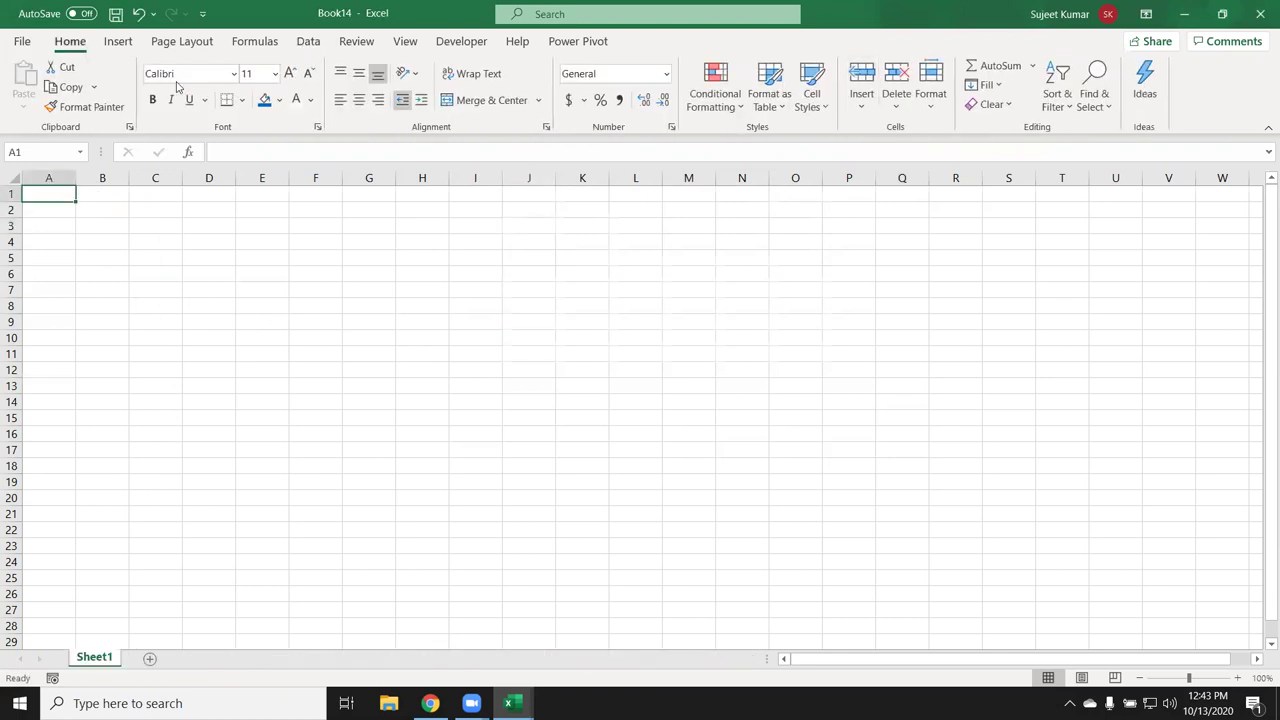
pyautogui.doubleClick(89, 658)
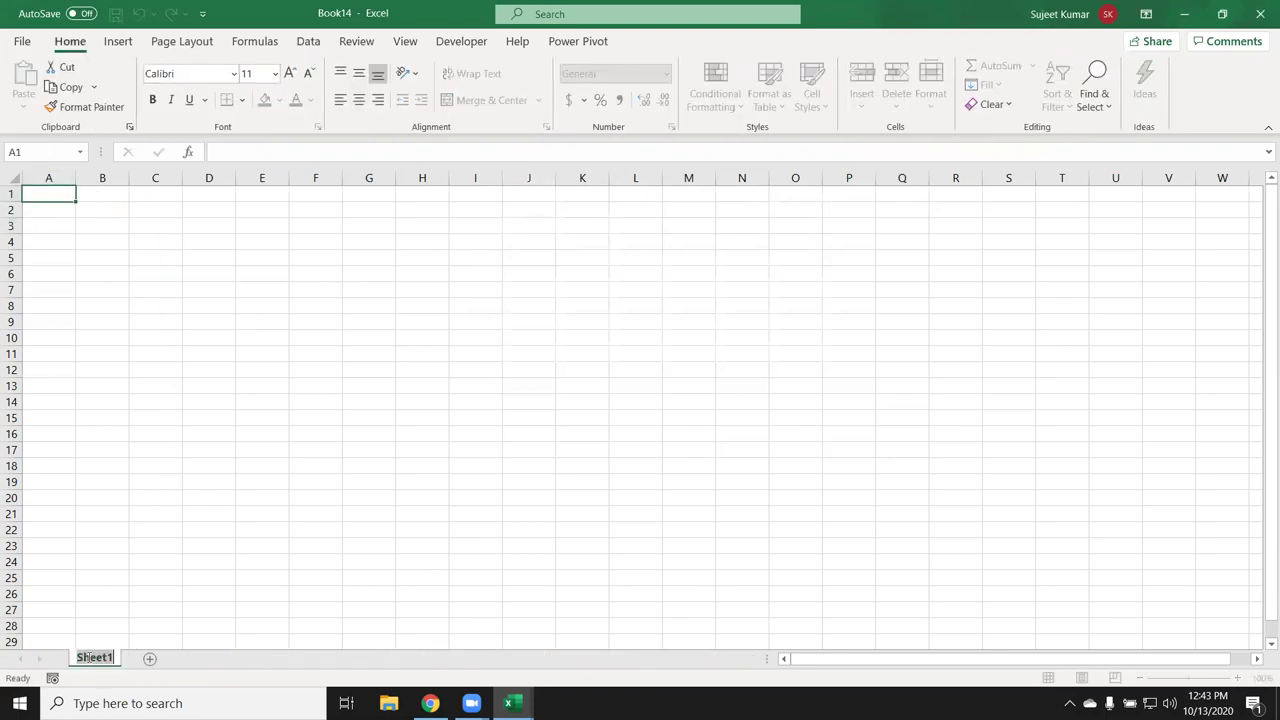
pyautogui.write('Q1')
pyautogui.click(102, 628)
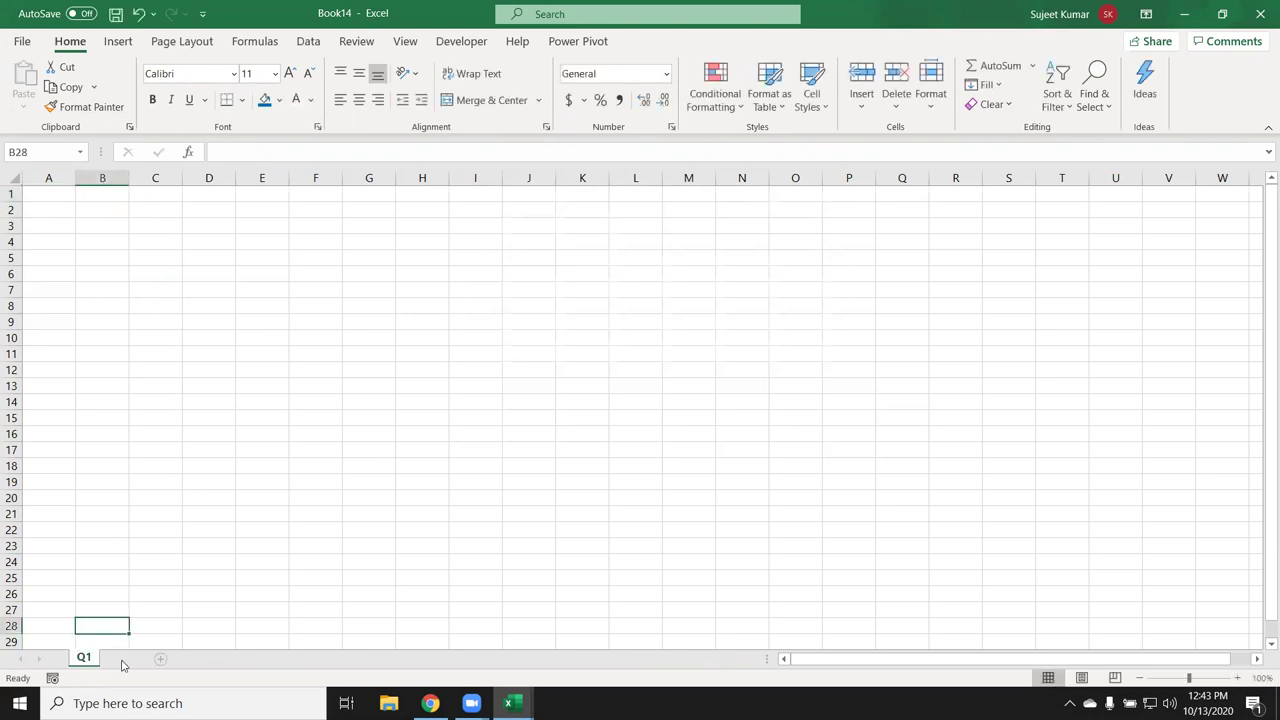
# Add two more sheets named Q2 and Q3, then return to Q1
pyautogui.click(128, 659)
pyautogui.doubleClick(123, 658)
pyautogui.write('Q2')
pyautogui.click(156, 660)
pyautogui.doubleClick(158, 658)
pyautogui.write('Q3')
pyautogui.click(157, 595)
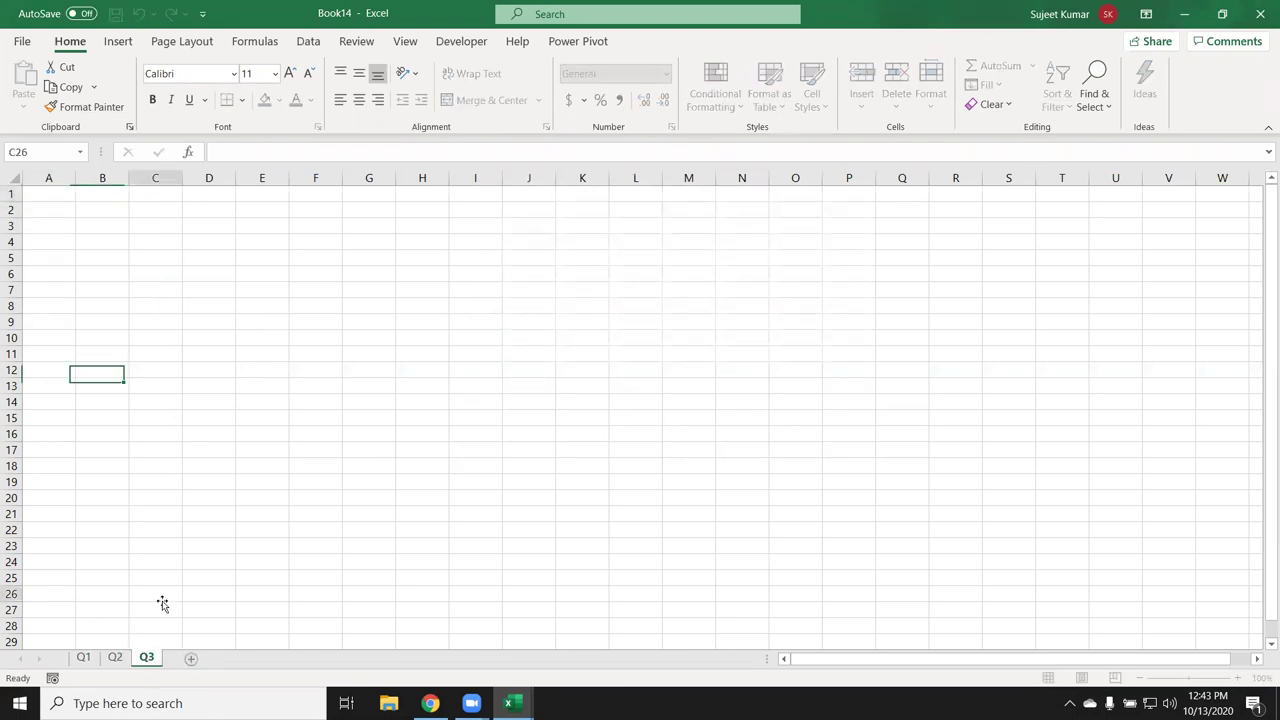
pyautogui.click(84, 658)
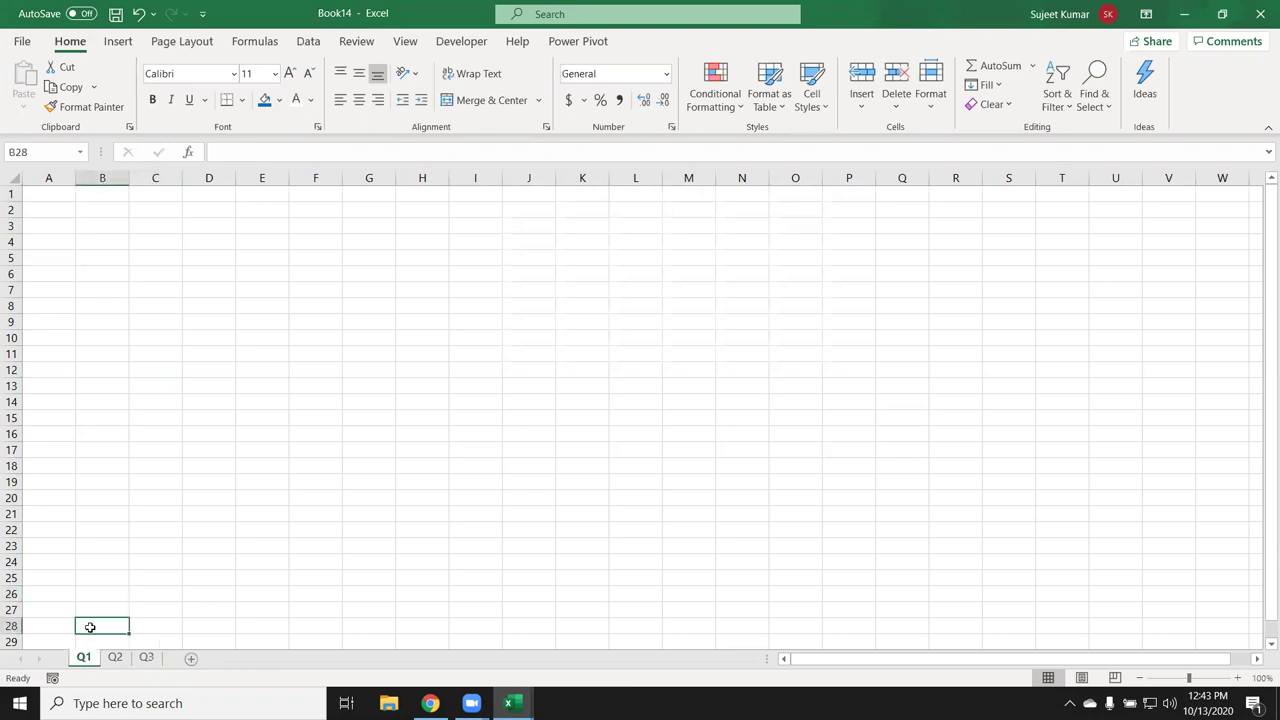
pyautogui.click(54, 196)
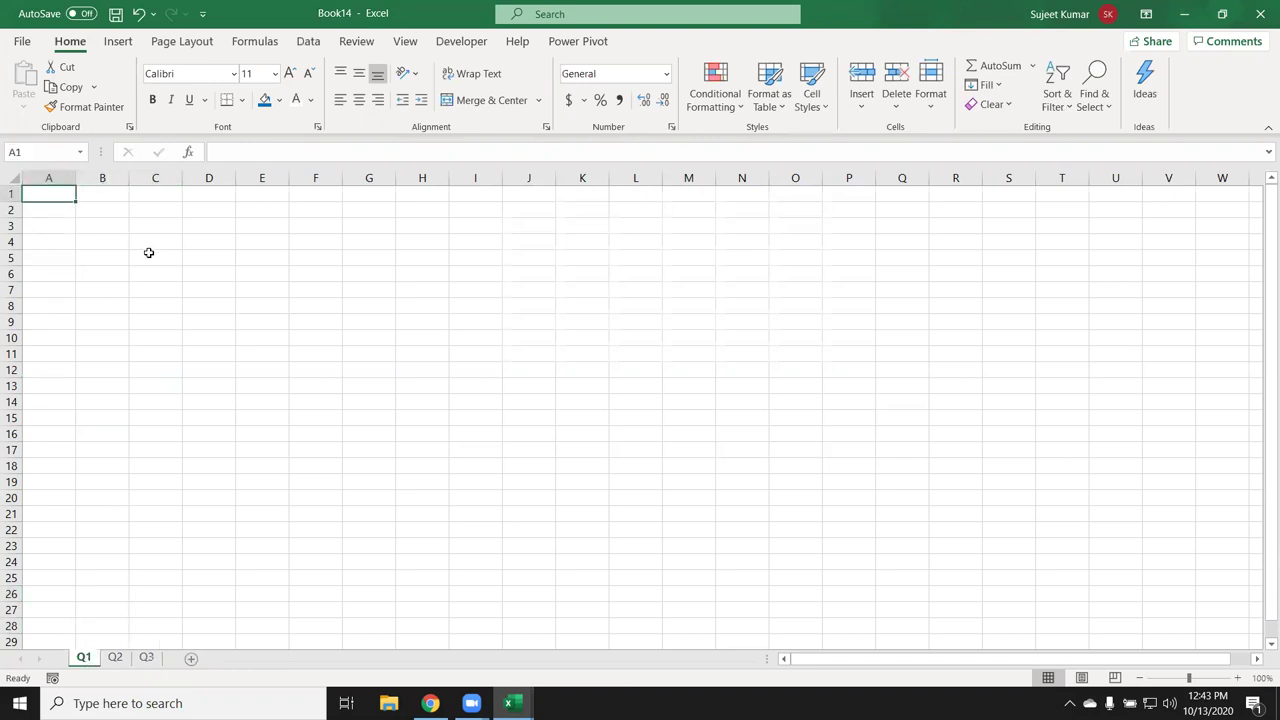
# Enter the headers Name, Jan, Feb and Mar across A1:D1 on sheet Q1
pyautogui.write('Name')
pyautogui.press('Return')
pyautogui.press('Up')
pyautogui.press('Right')
pyautogui.write('Jan')
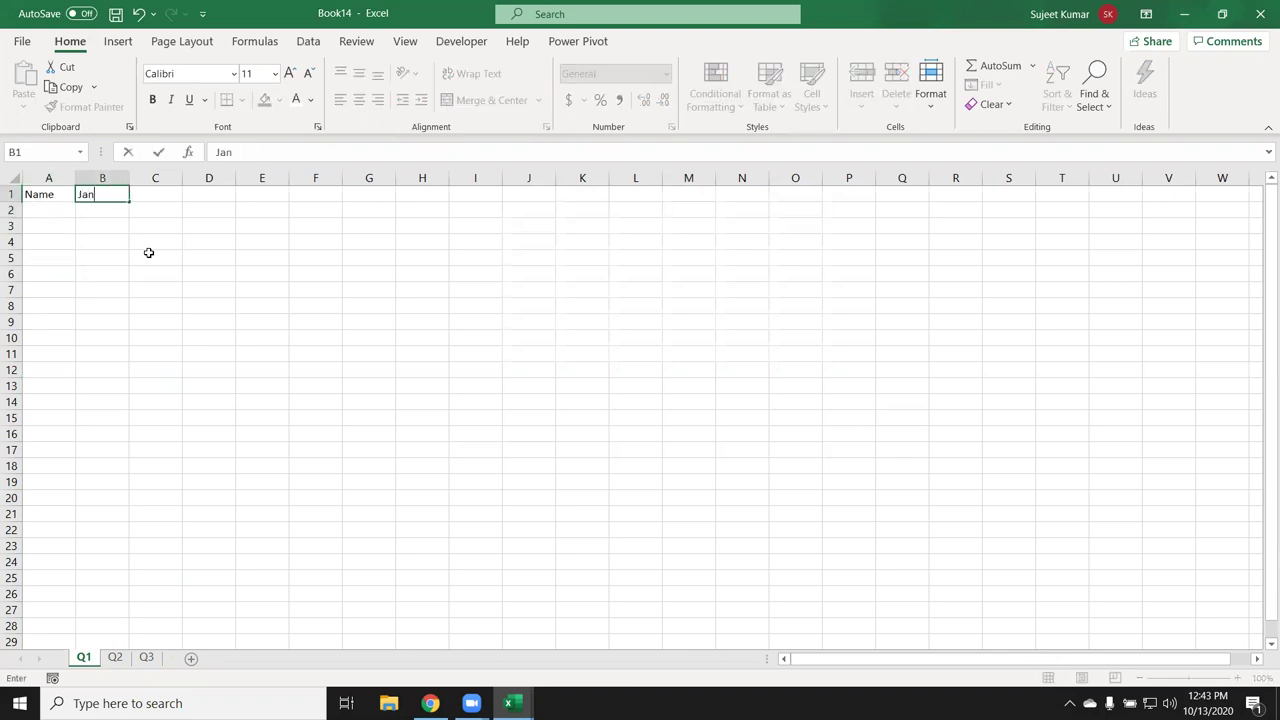
pyautogui.click(190, 257)
pyautogui.click(119, 192)
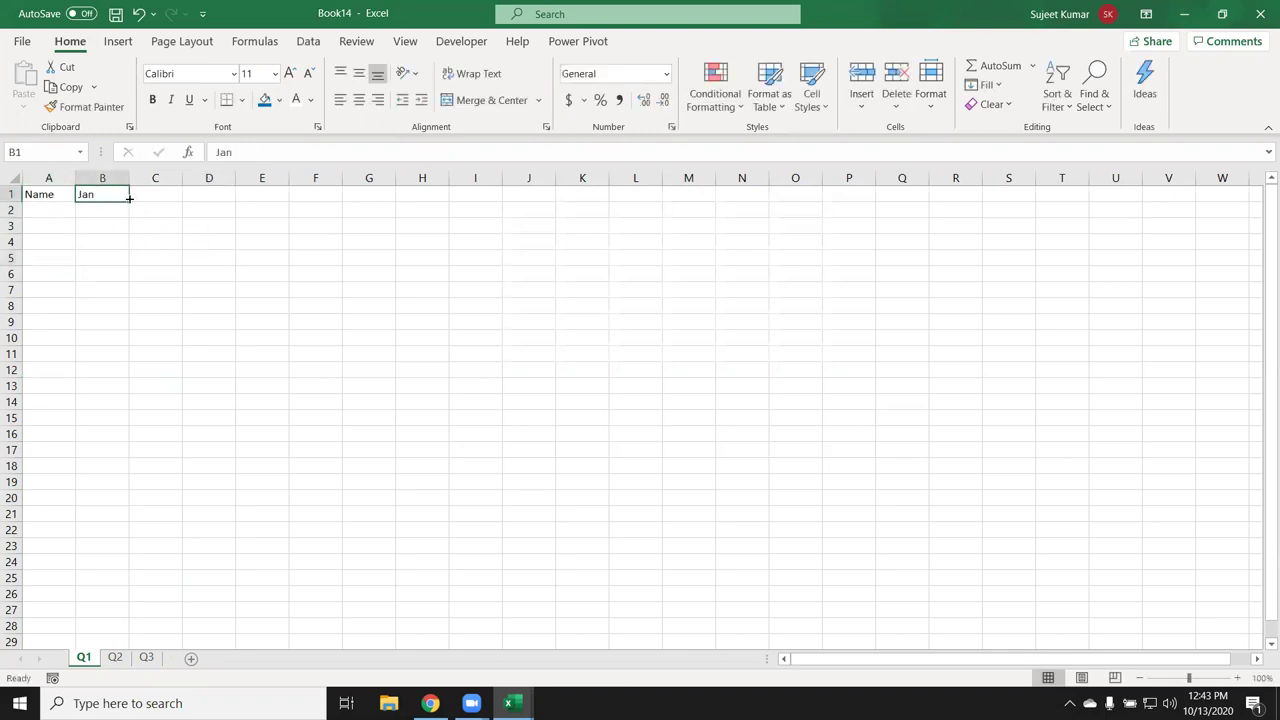
pyautogui.moveTo(129, 198); pyautogui.dragTo(232, 198)
# Type seven people's names down A2:A8
pyautogui.click(46, 206)
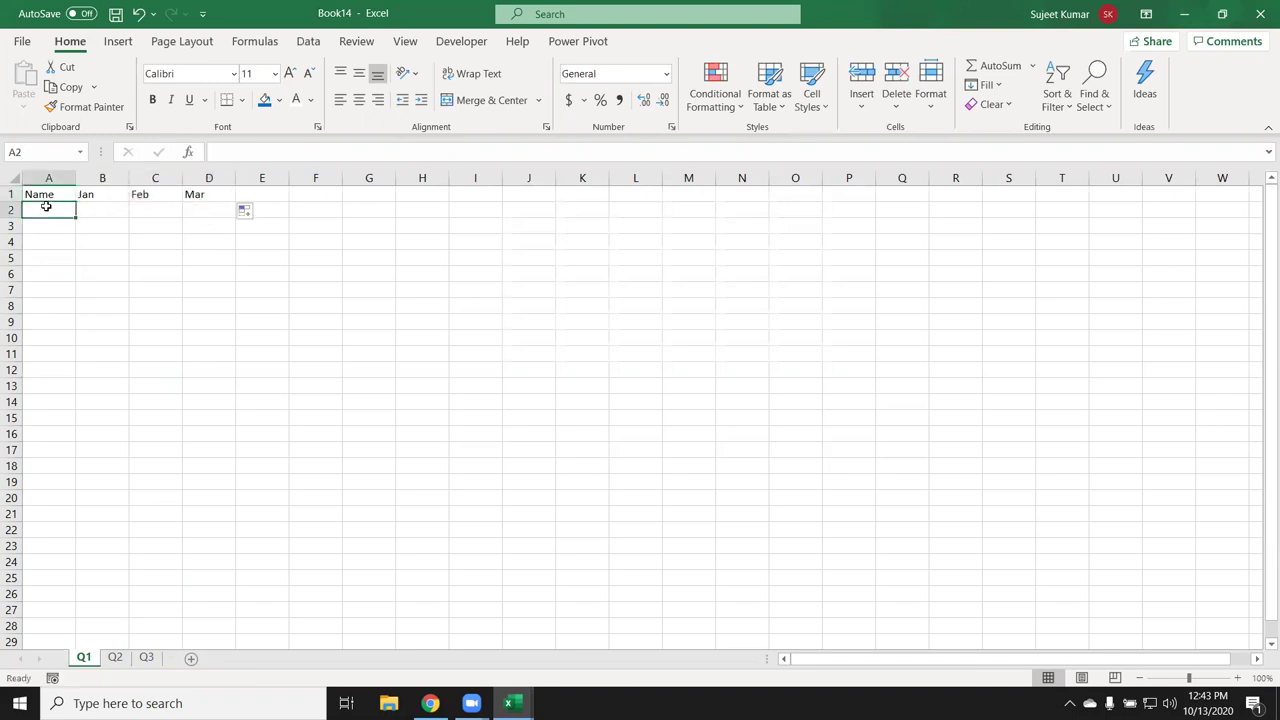
pyautogui.write('Puja')
pyautogui.press('Return')
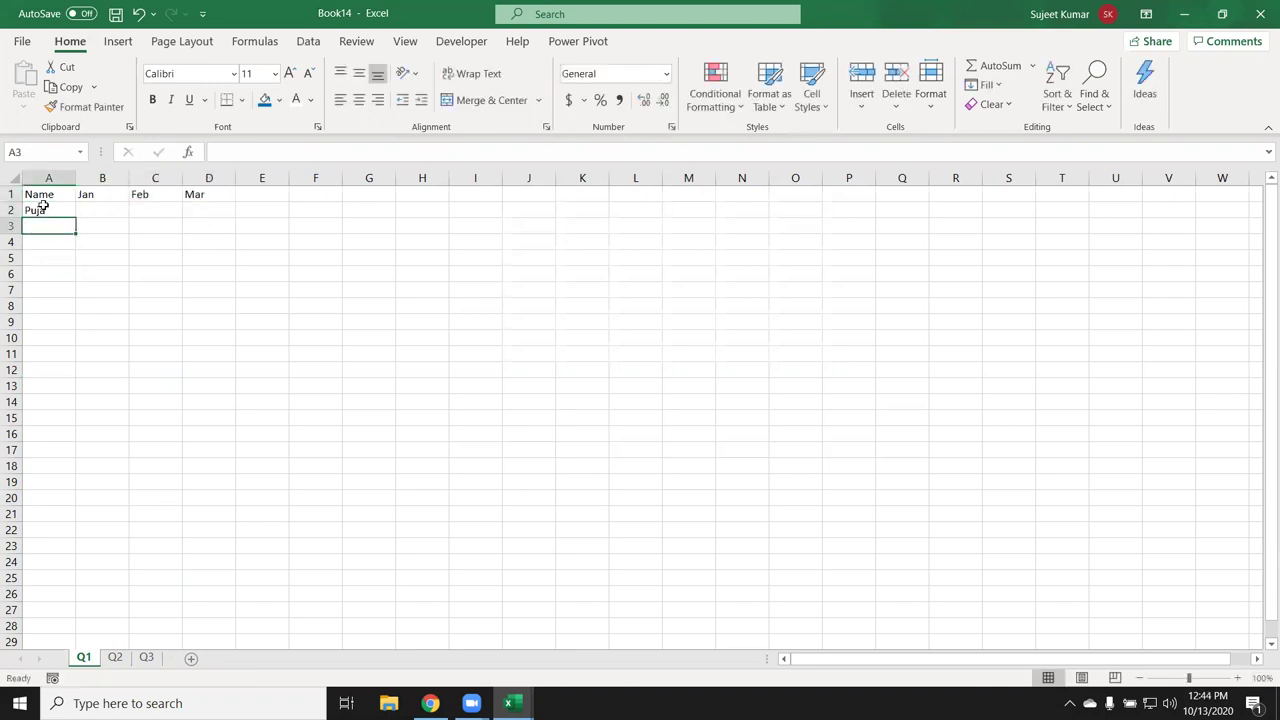
pyautogui.click(42, 212)
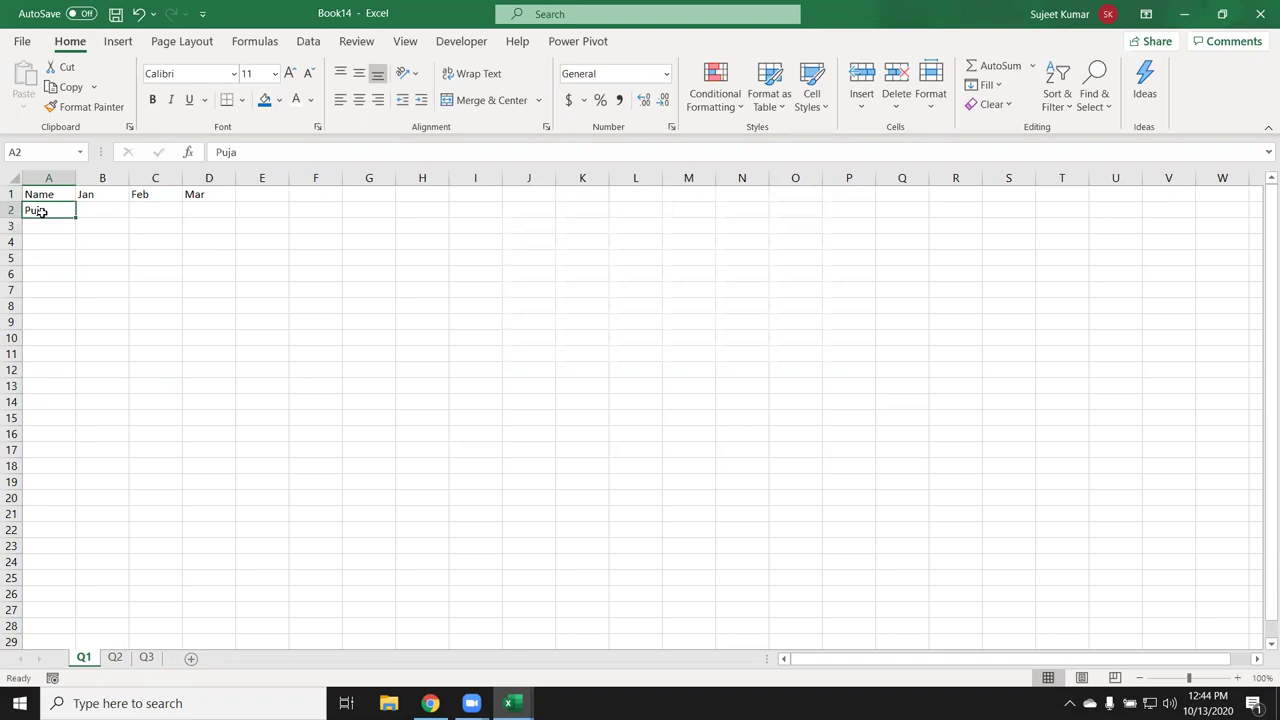
pyautogui.press('Return')
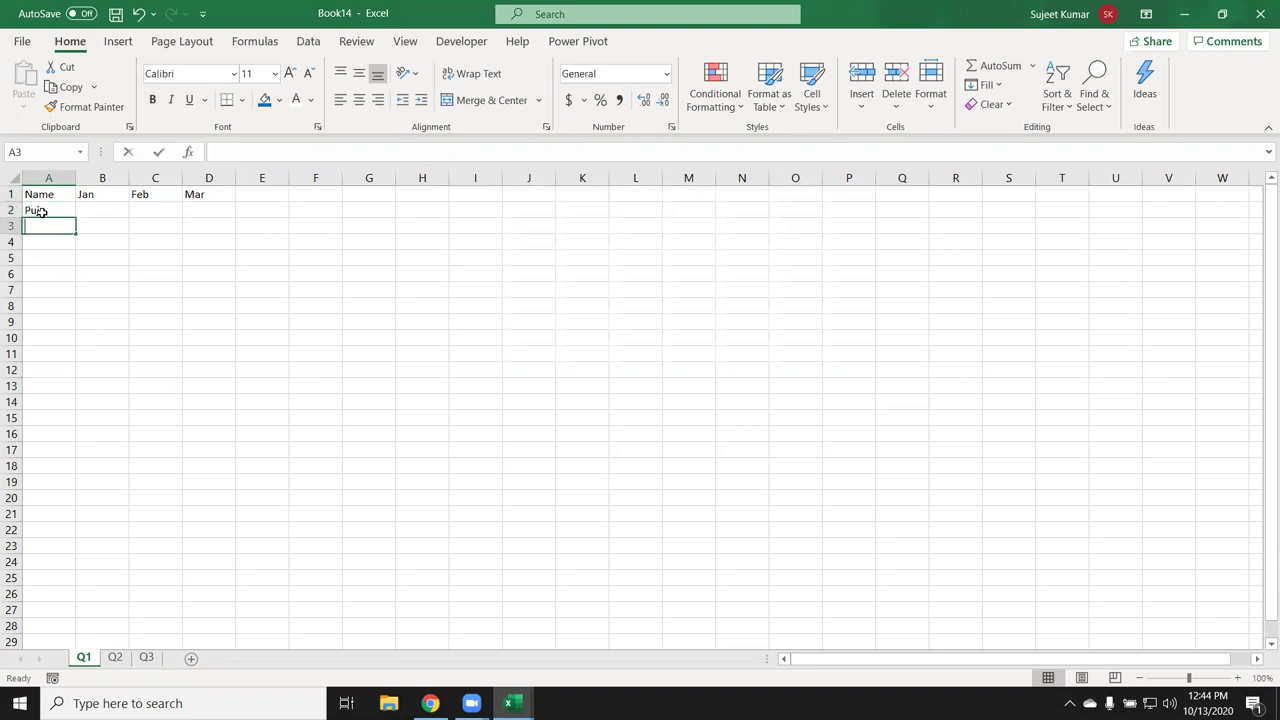
pyautogui.write('Neeraj')
pyautogui.press('Return')
pyautogui.write('kavita')
pyautogui.press('Return')
pyautogui.write('M')
pyautogui.press('Return')
pyautogui.write('Inder')
pyautogui.press('Return')
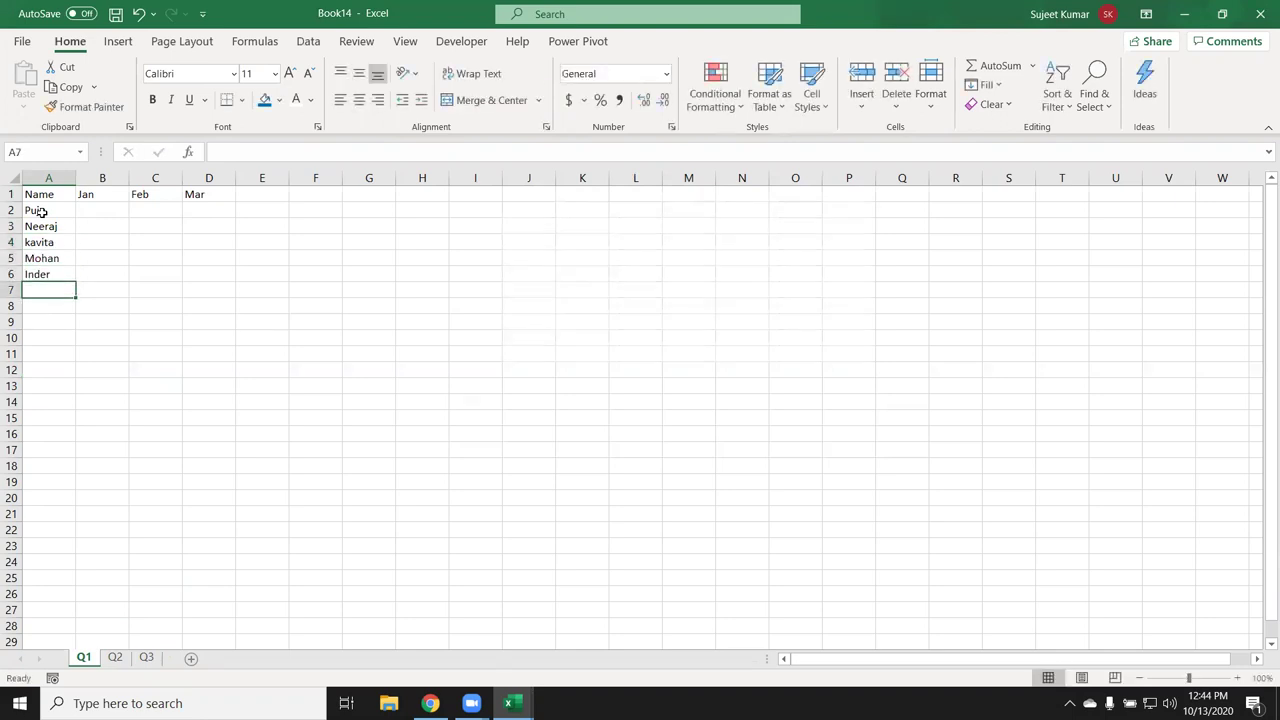
pyautogui.write('Uday')
pyautogui.press('Return')
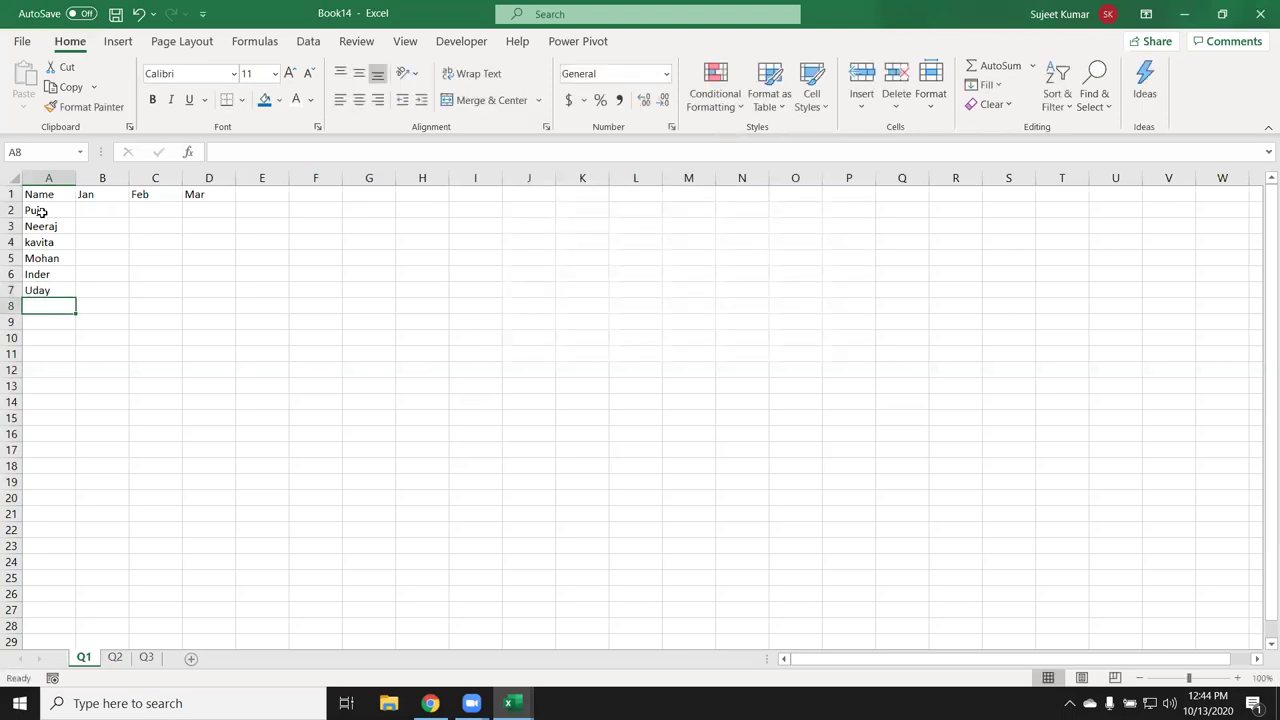
pyautogui.write('Titu')
pyautogui.press('Return')
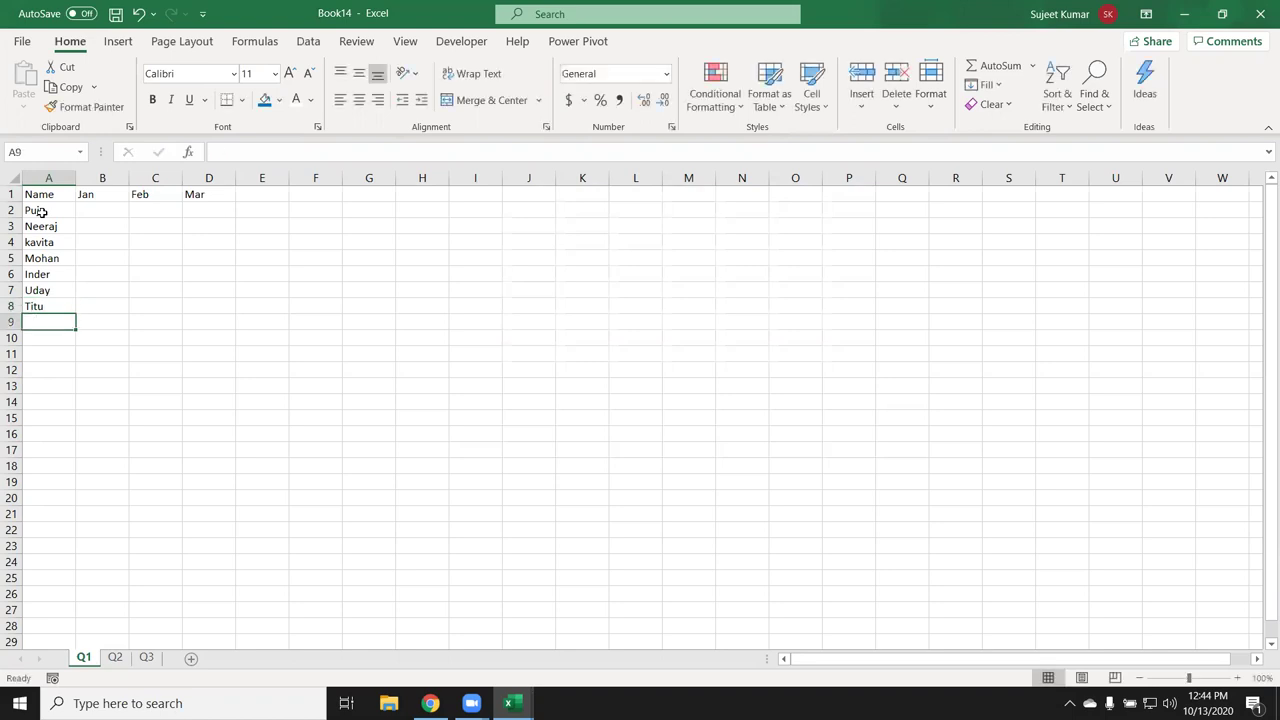
# Fill B2:D8 with =RANDBETWEEN(10,90) random values
pyautogui.click(105, 209)
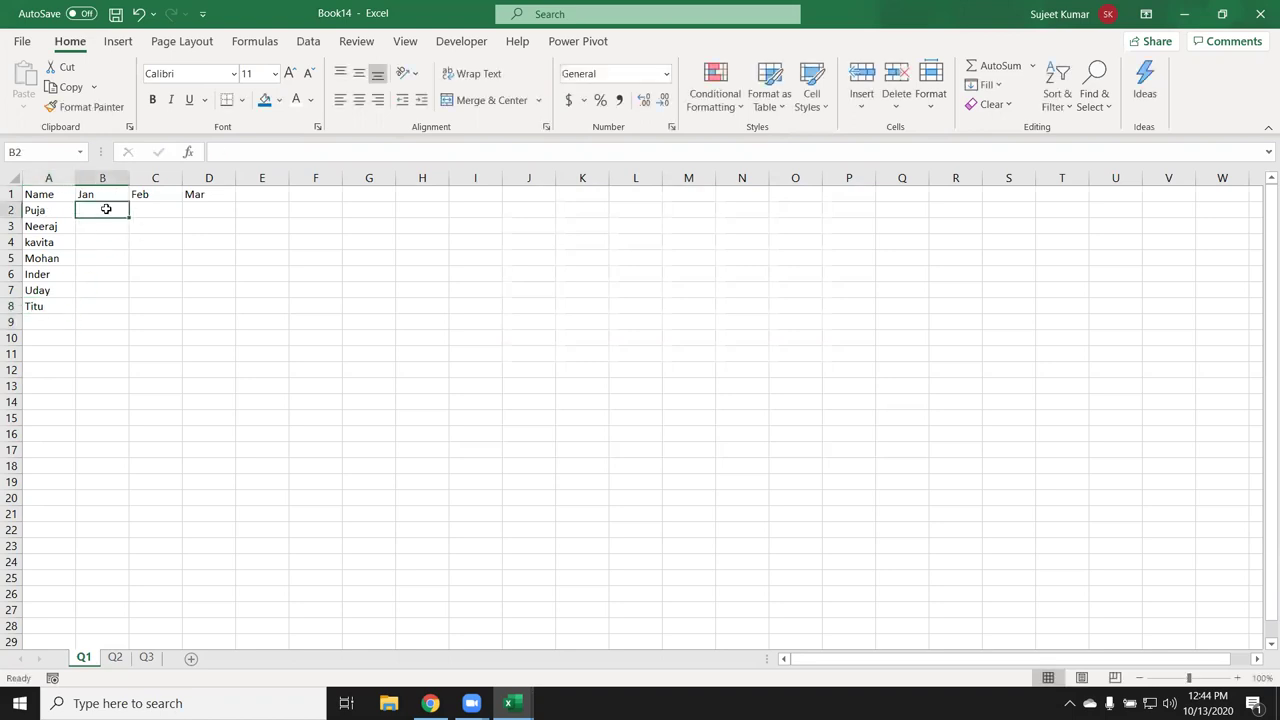
pyautogui.write('=ra')
pyautogui.press('Down')
pyautogui.press('Down')
pyautogui.press('Down')
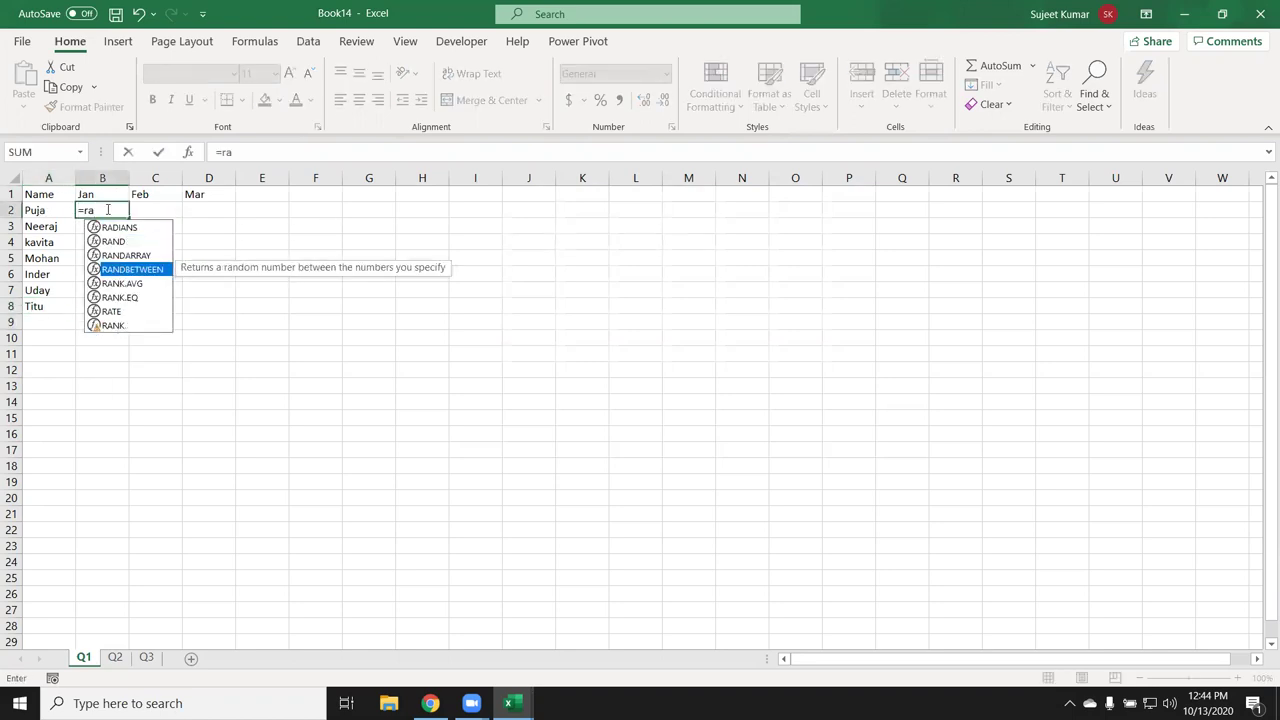
pyautogui.press('Tab')
pyautogui.write('10,90')
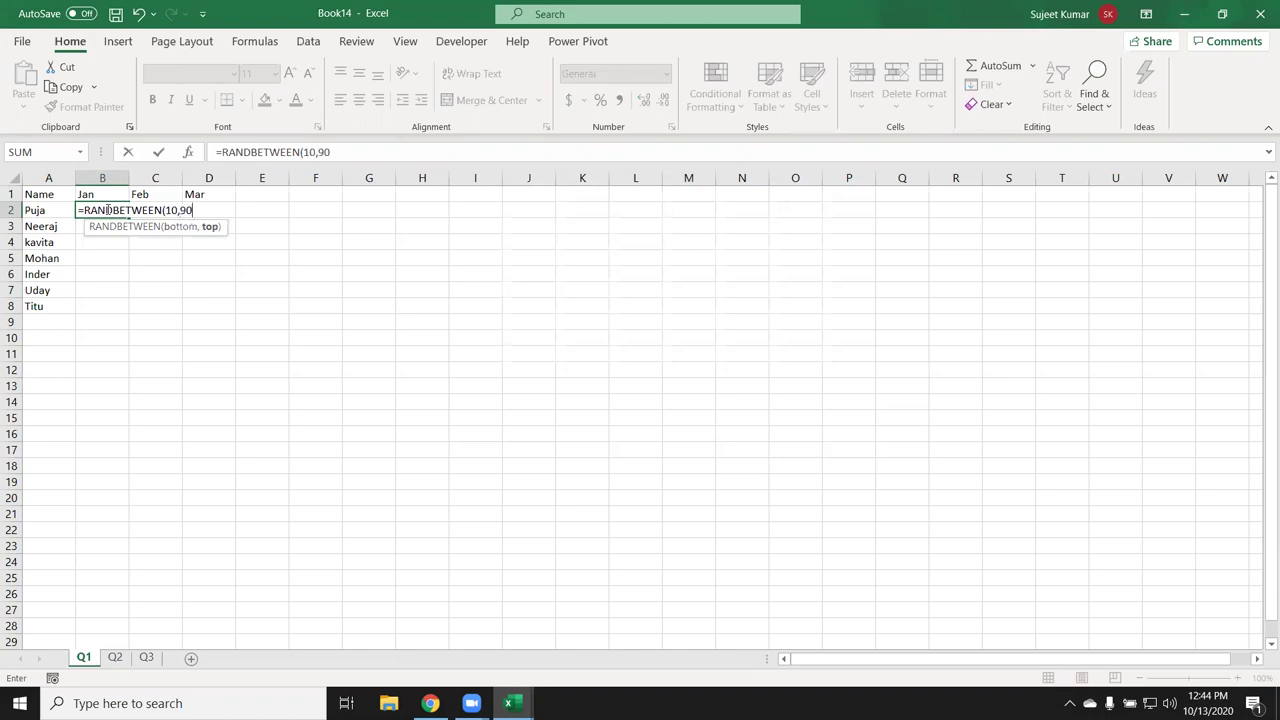
pyautogui.press('Return')
pyautogui.moveTo(105, 210); pyautogui.dragTo(186, 310)
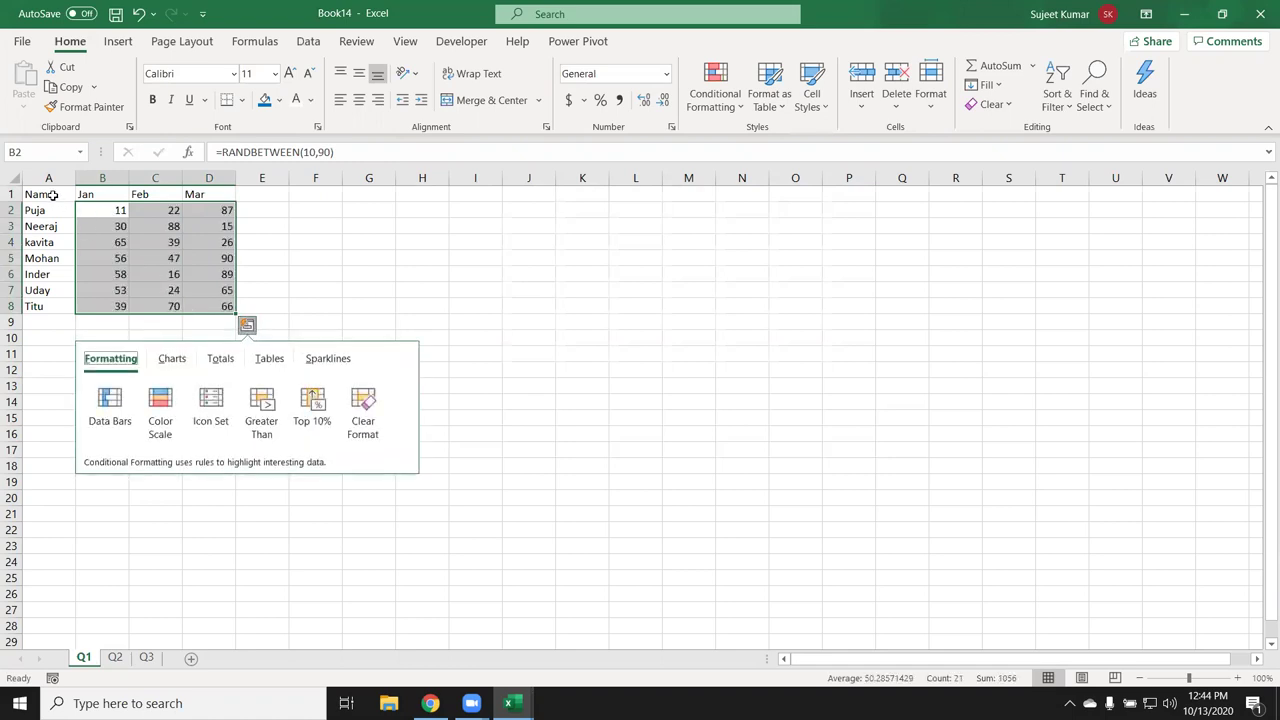
# Copy the A1:D8 table from Q1 and paste it into sheet Q2
pyautogui.moveTo(40, 194); pyautogui.dragTo(186, 291)
pyautogui.hotkey('ctrl', 'a')
pyautogui.hotkey('ctrl', 'c')
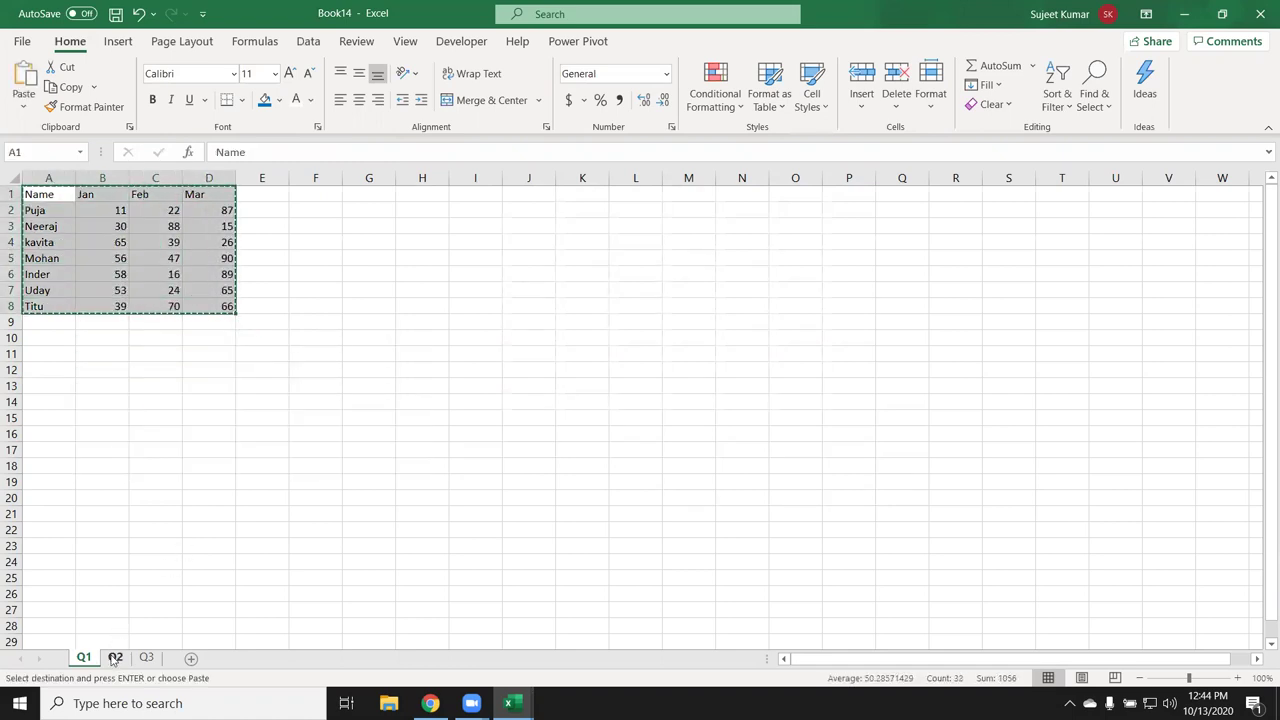
pyautogui.click(115, 657)
pyautogui.hotkey('ctrl', 'v')
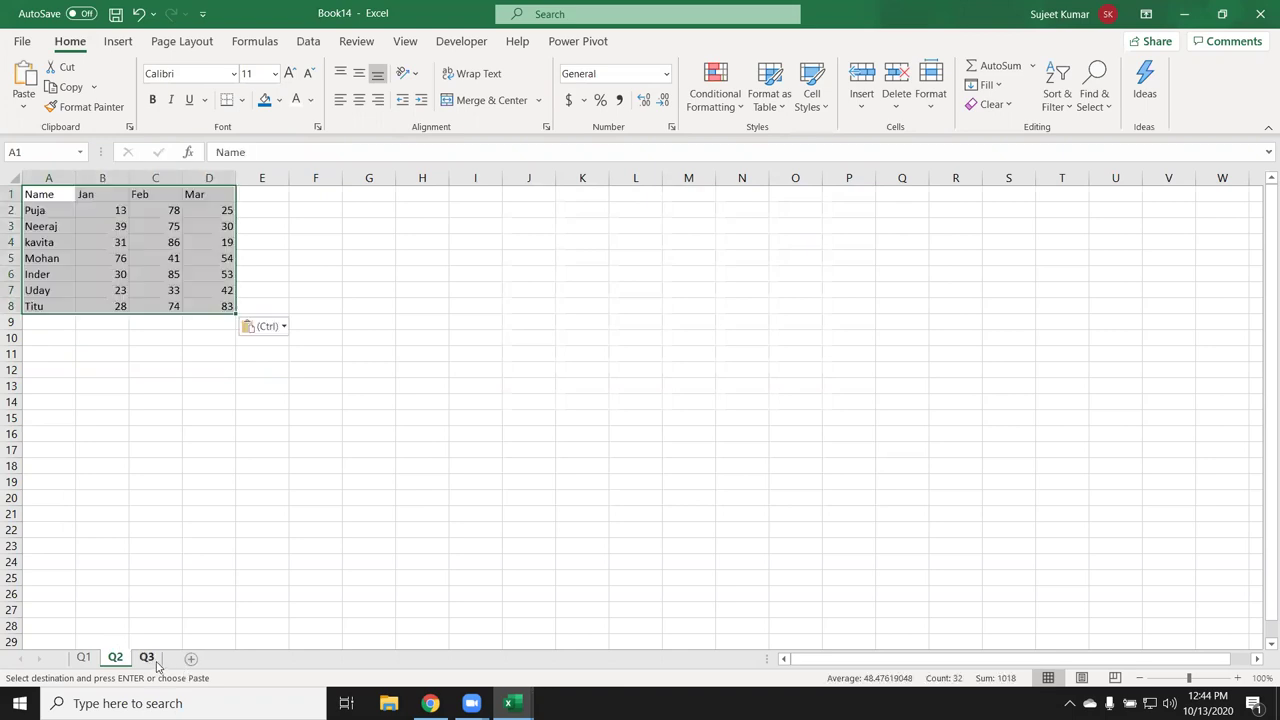
pyautogui.click(147, 657)
pyautogui.click(115, 657)
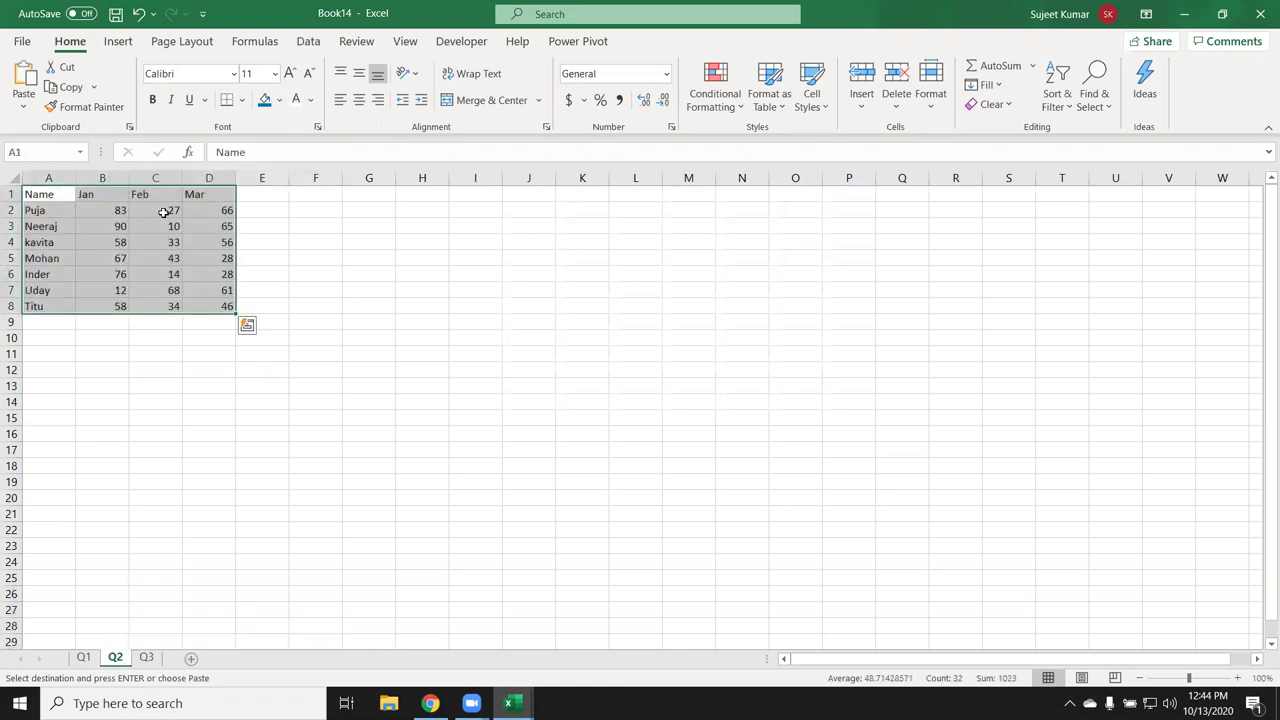
pyautogui.click(197, 196)
# Relabel Q2's month headers as Apr, May and Jun
pyautogui.moveTo(238, 201)
pyautogui.mouseDown()
pyautogui.moveTo(86, 203)
pyautogui.moveTo(195, 205)
pyautogui.mouseUp()
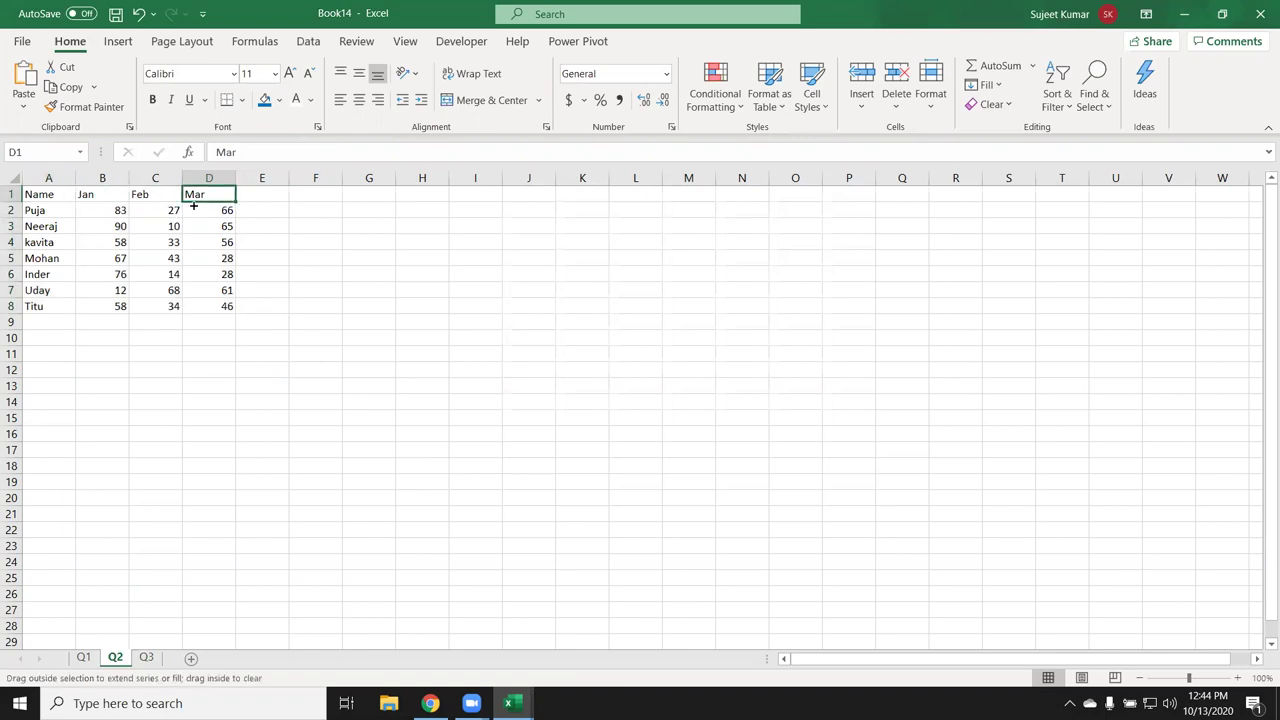
pyautogui.click(89, 193)
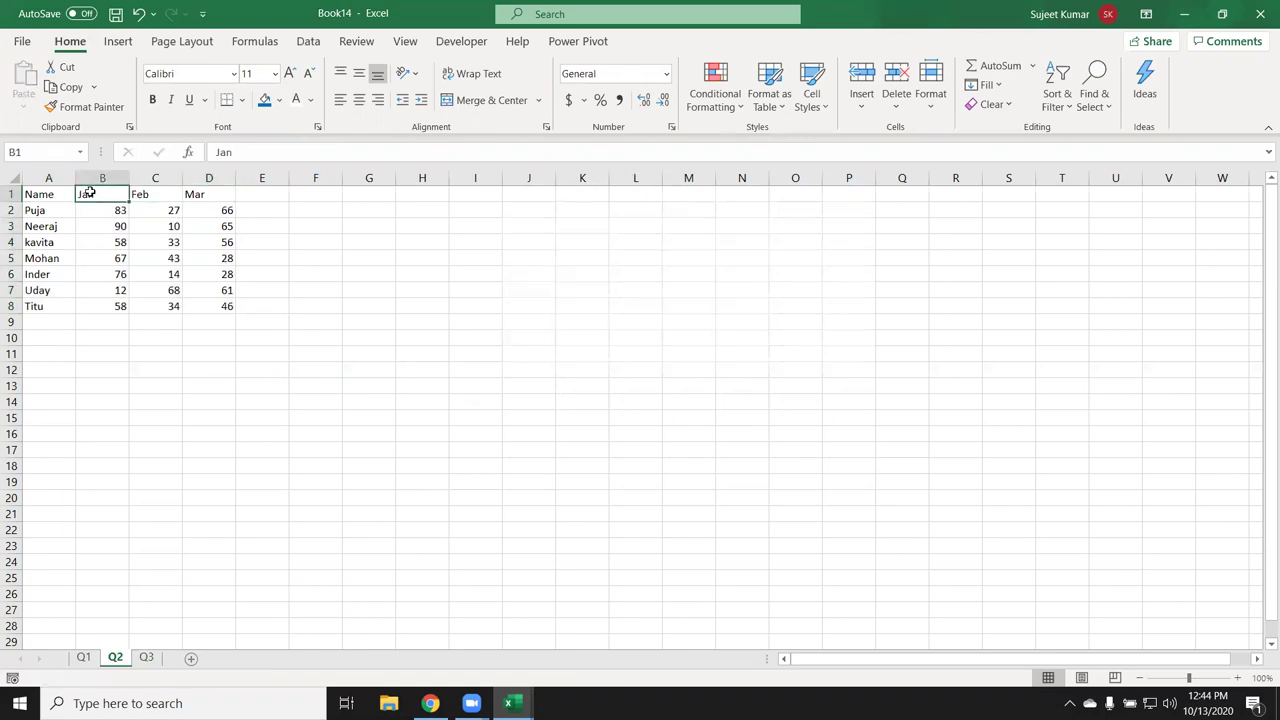
pyautogui.write('Ape')
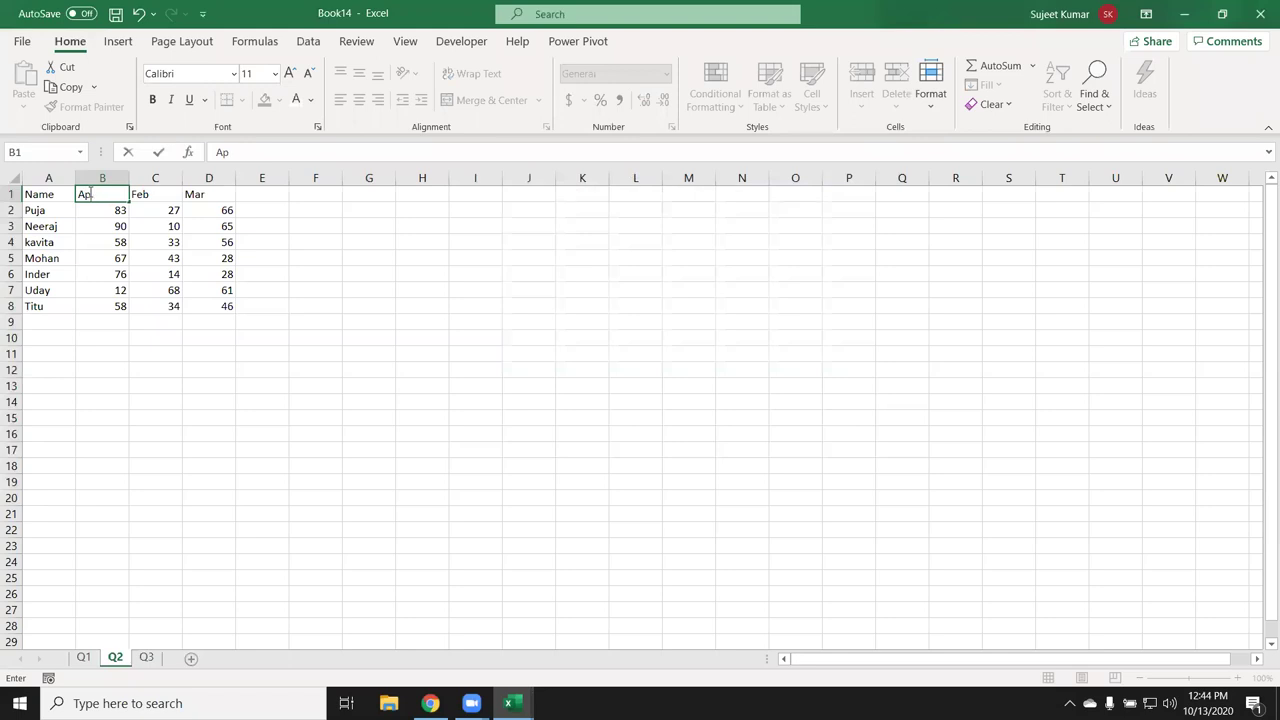
pyautogui.press('Return')
pyautogui.click(108, 194)
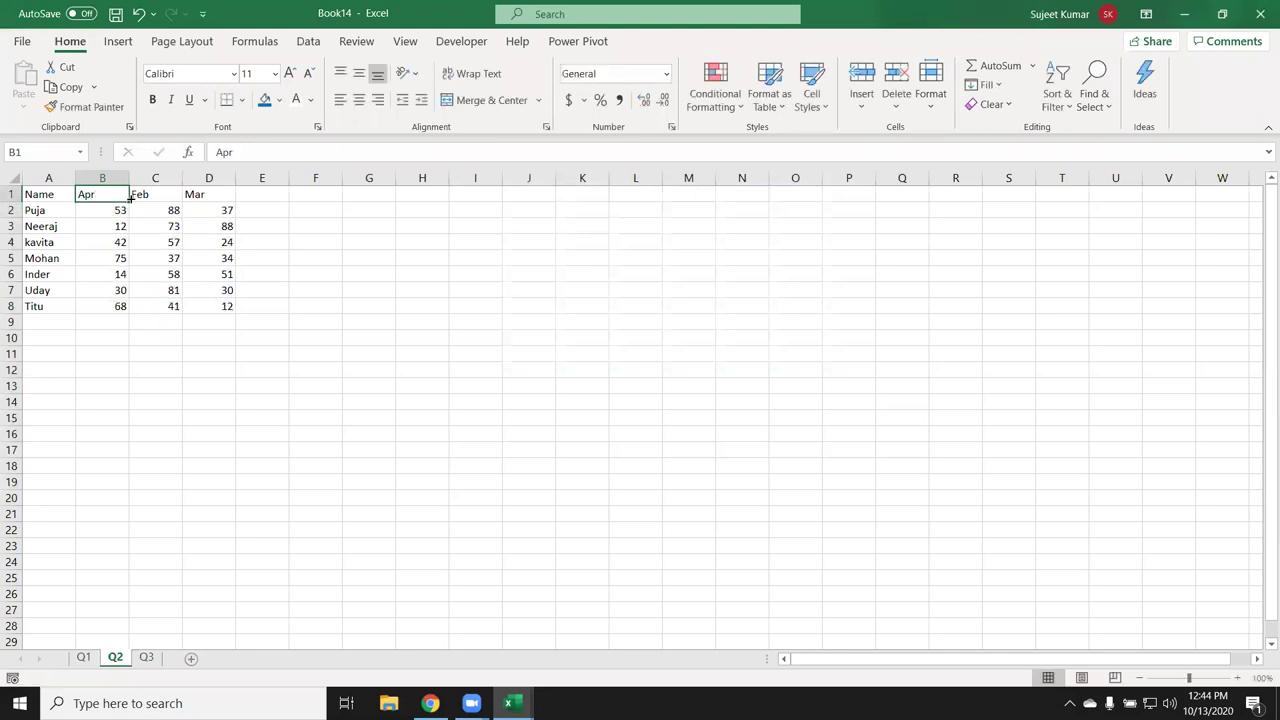
pyautogui.moveTo(130, 198); pyautogui.dragTo(237, 200)
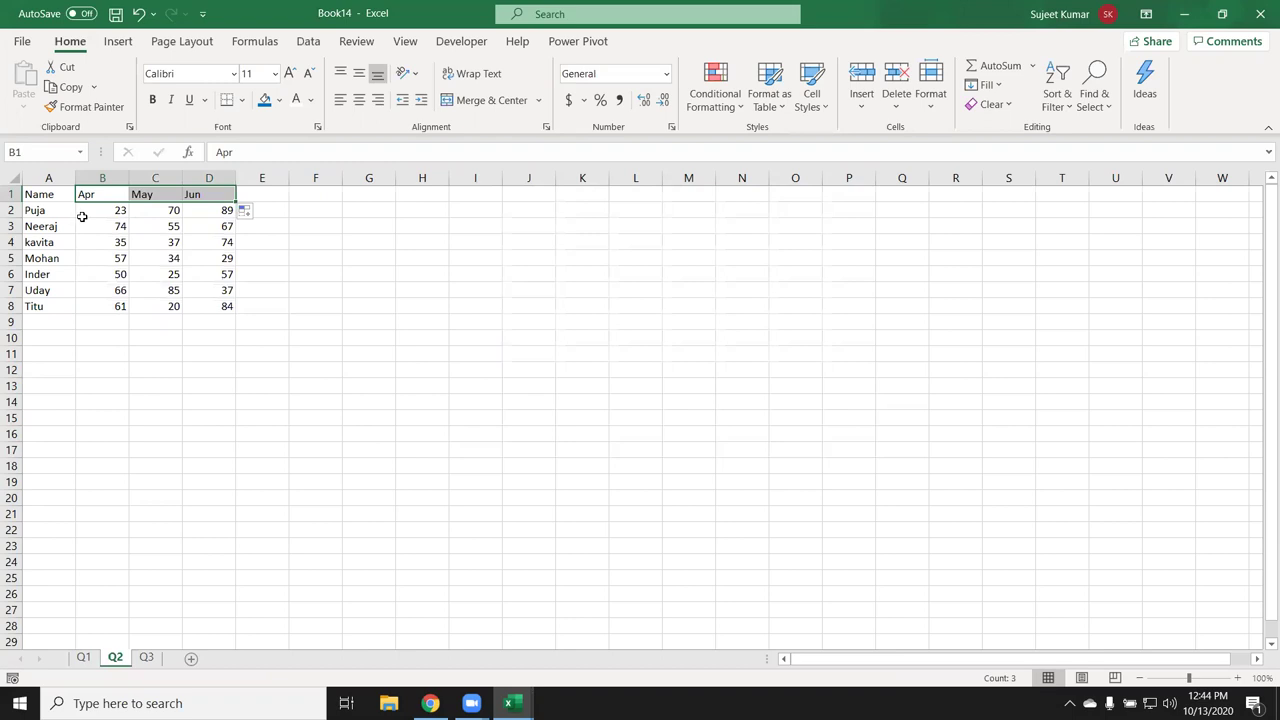
# On Q3, move the pasted table from C26 to cell A1
pyautogui.click(146, 658)
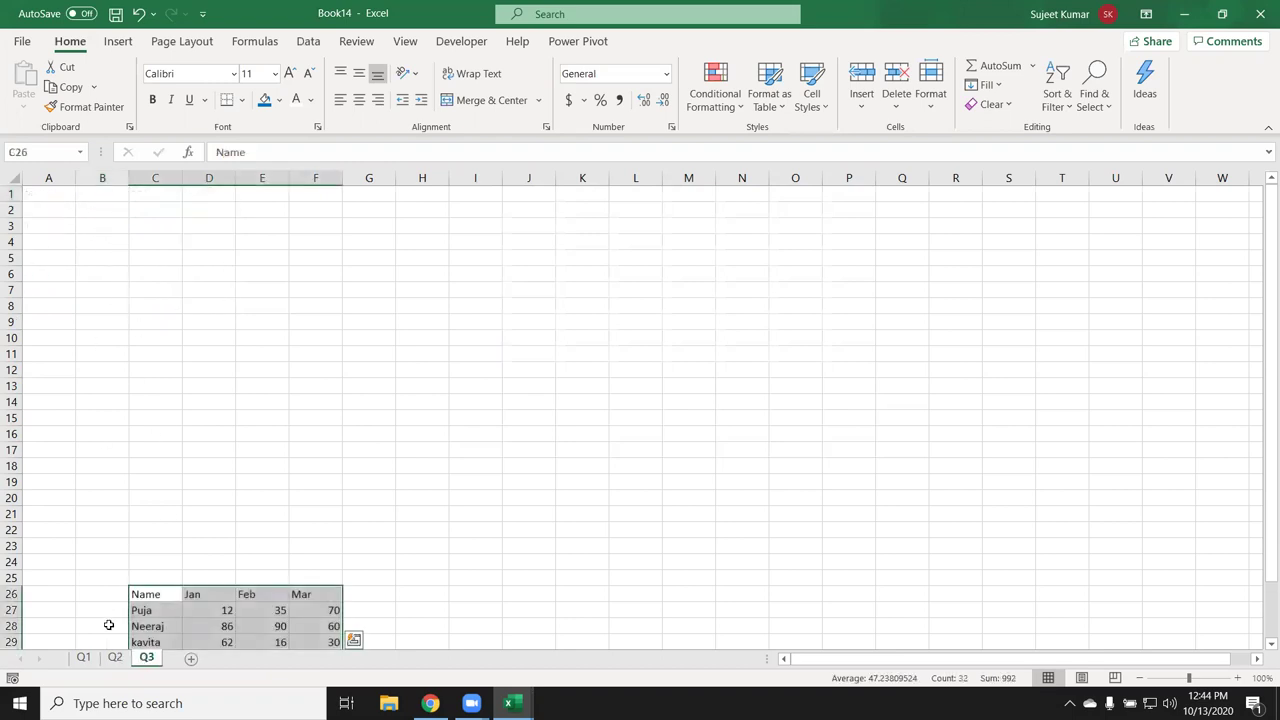
pyautogui.hotkey('ctrl', 'pageup')
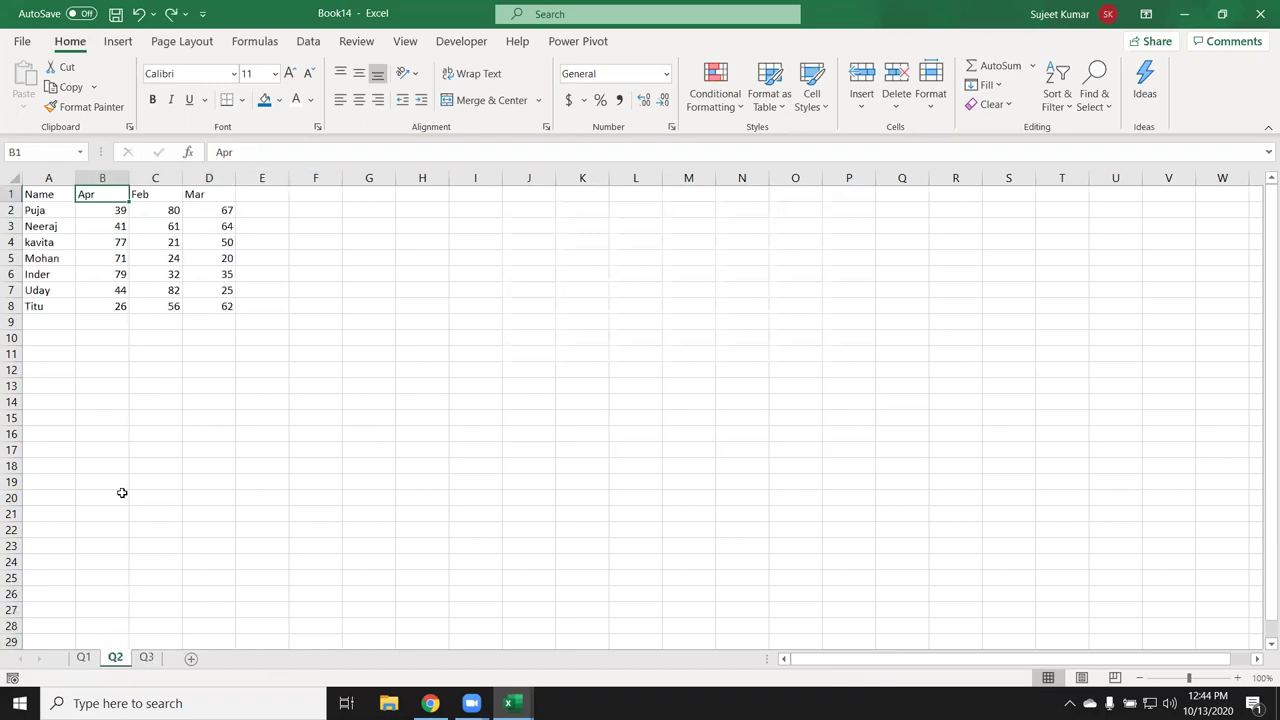
pyautogui.click(148, 660)
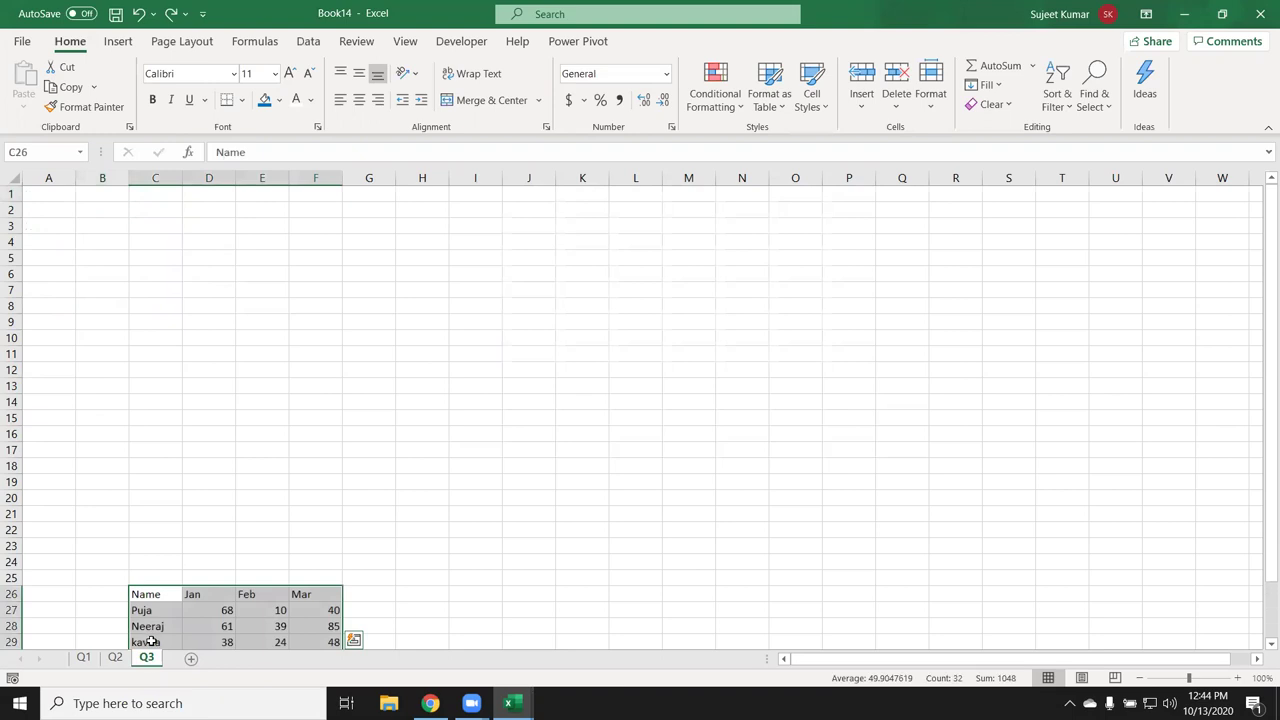
pyautogui.hotkey('ctrl', 'x')
pyautogui.click(48, 194)
pyautogui.hotkey('ctrl', 'v')
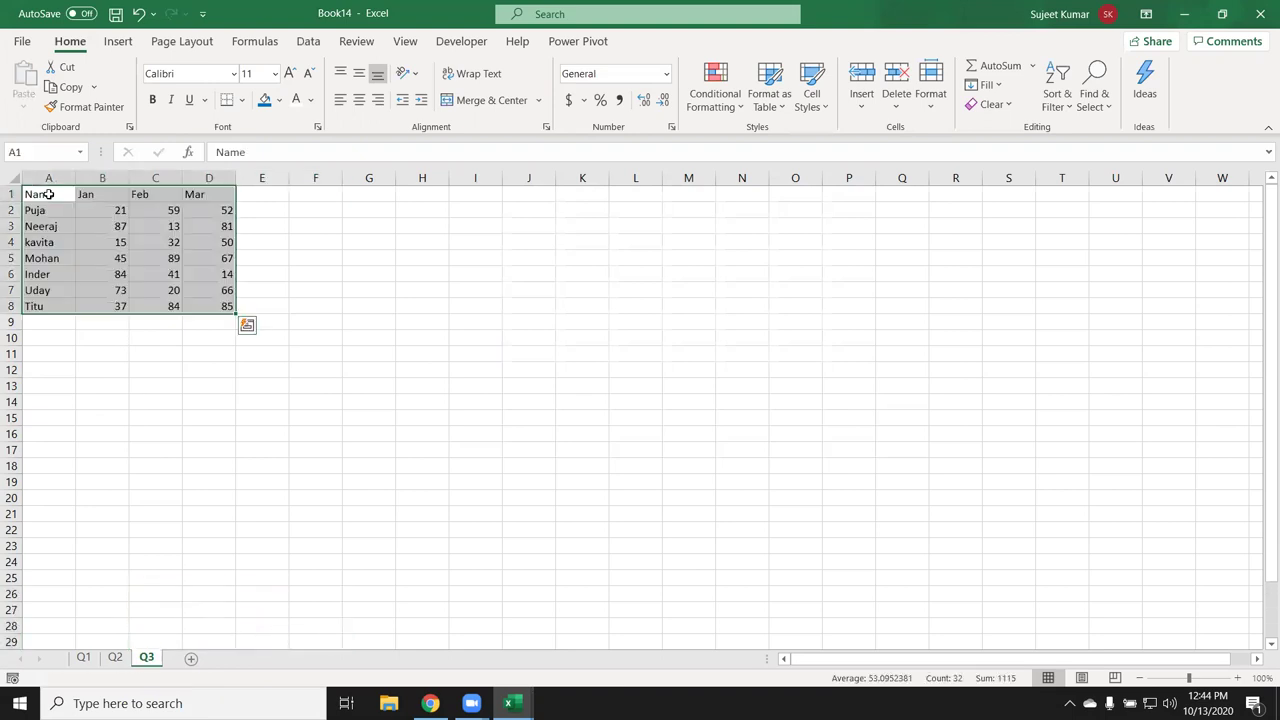
pyautogui.click(90, 195)
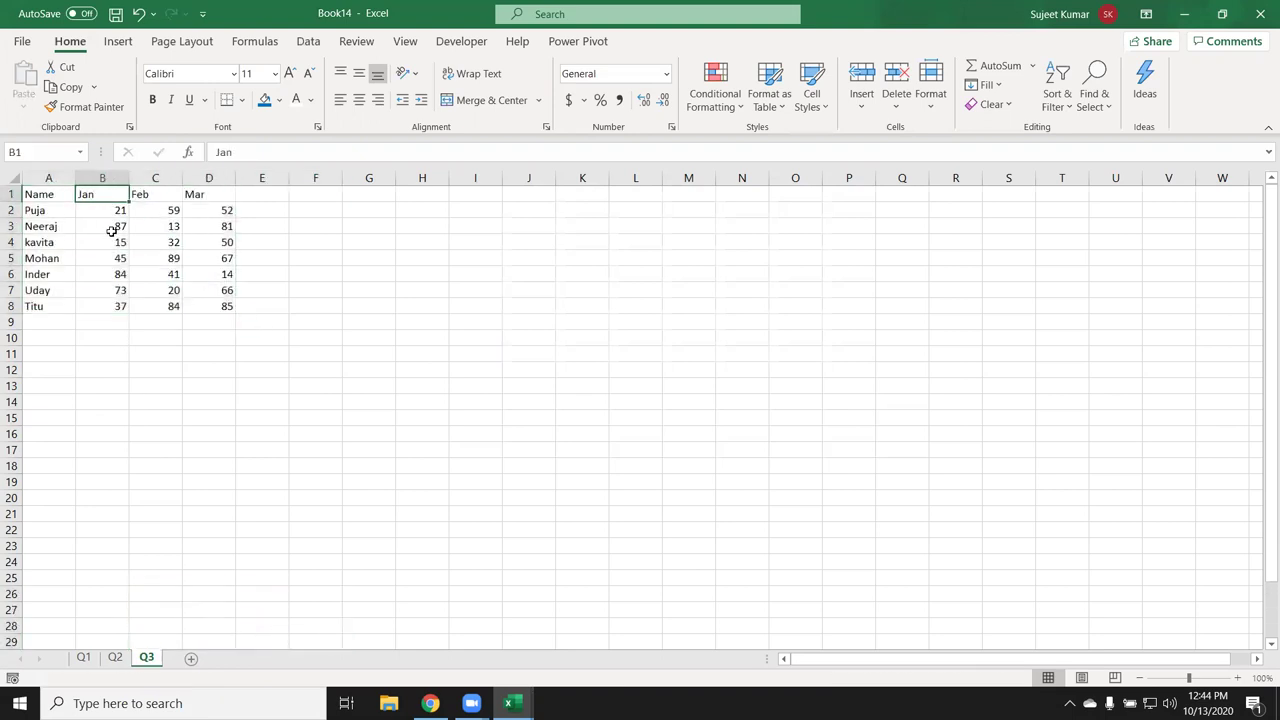
# Fill the month series across B1:D1 on Q2
pyautogui.click(117, 659)
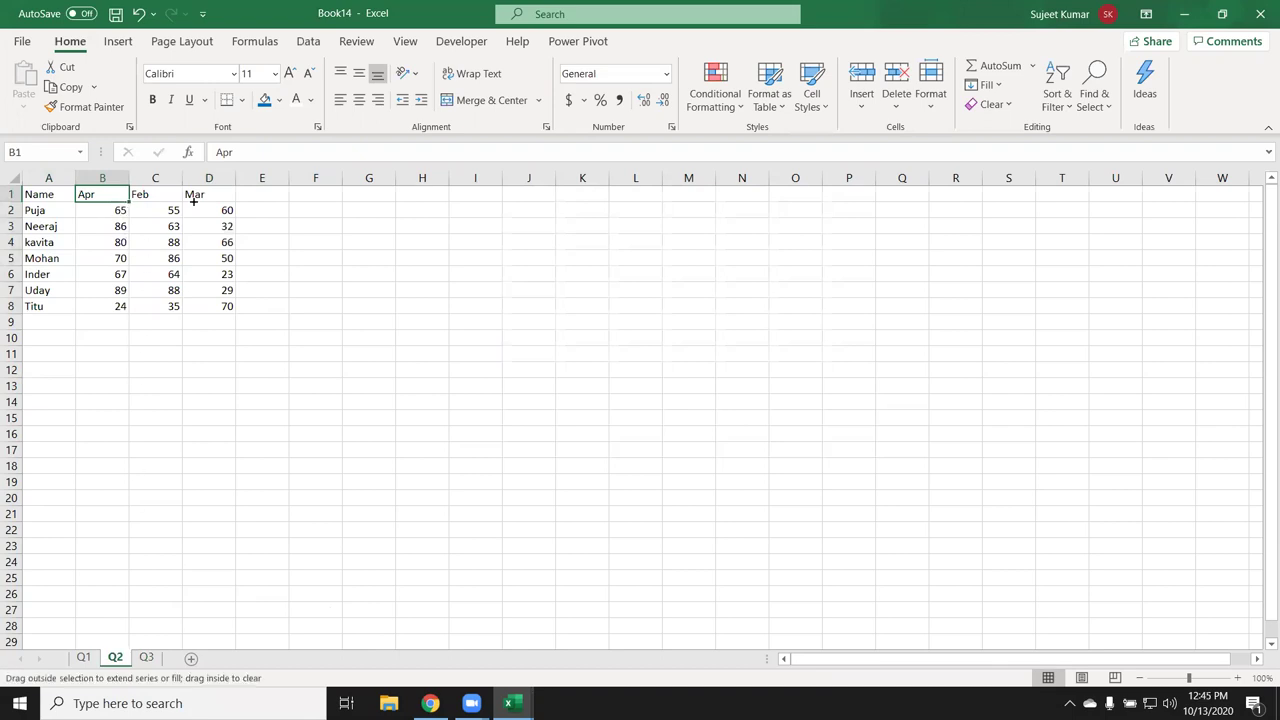
pyautogui.moveTo(194, 201); pyautogui.dragTo(245, 208)
pyautogui.click(146, 657)
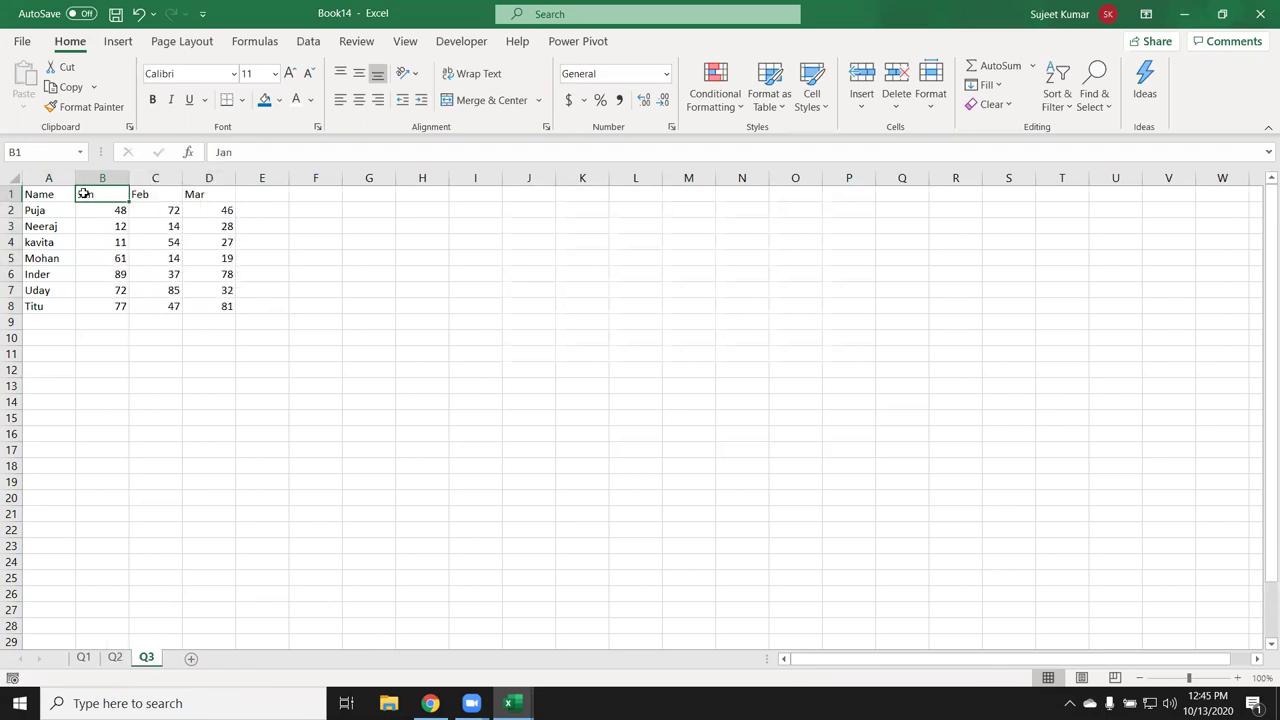
pyautogui.click(116, 658)
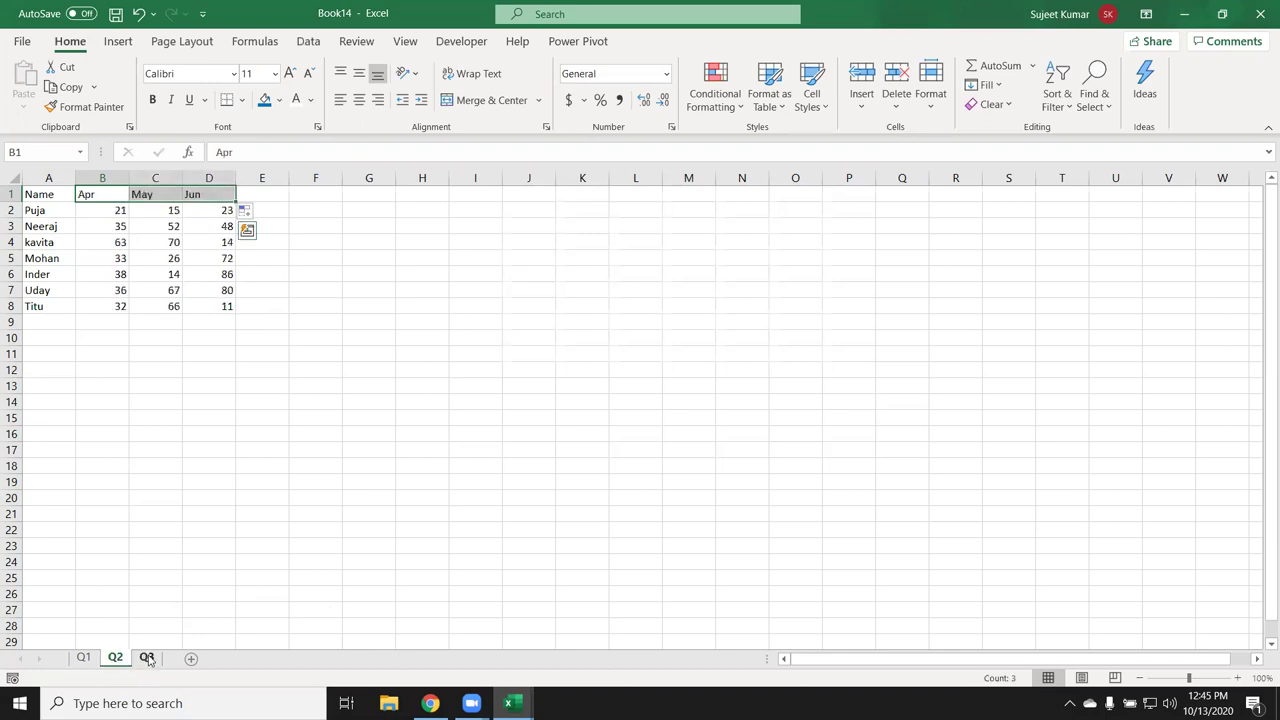
pyautogui.click(147, 657)
# Head Q3's months Jul, Aug and Sep, then group sheets Q1 through Q3
pyautogui.write('J')
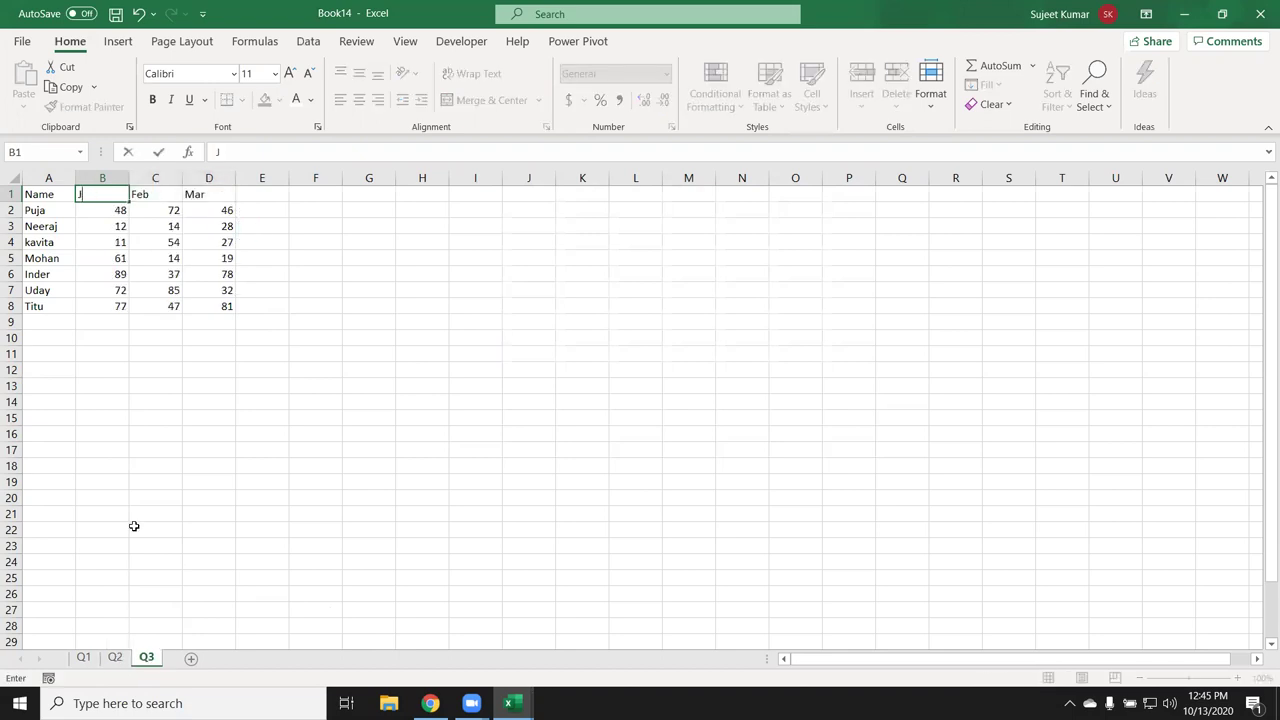
pyautogui.press('Return')
pyautogui.click(151, 234)
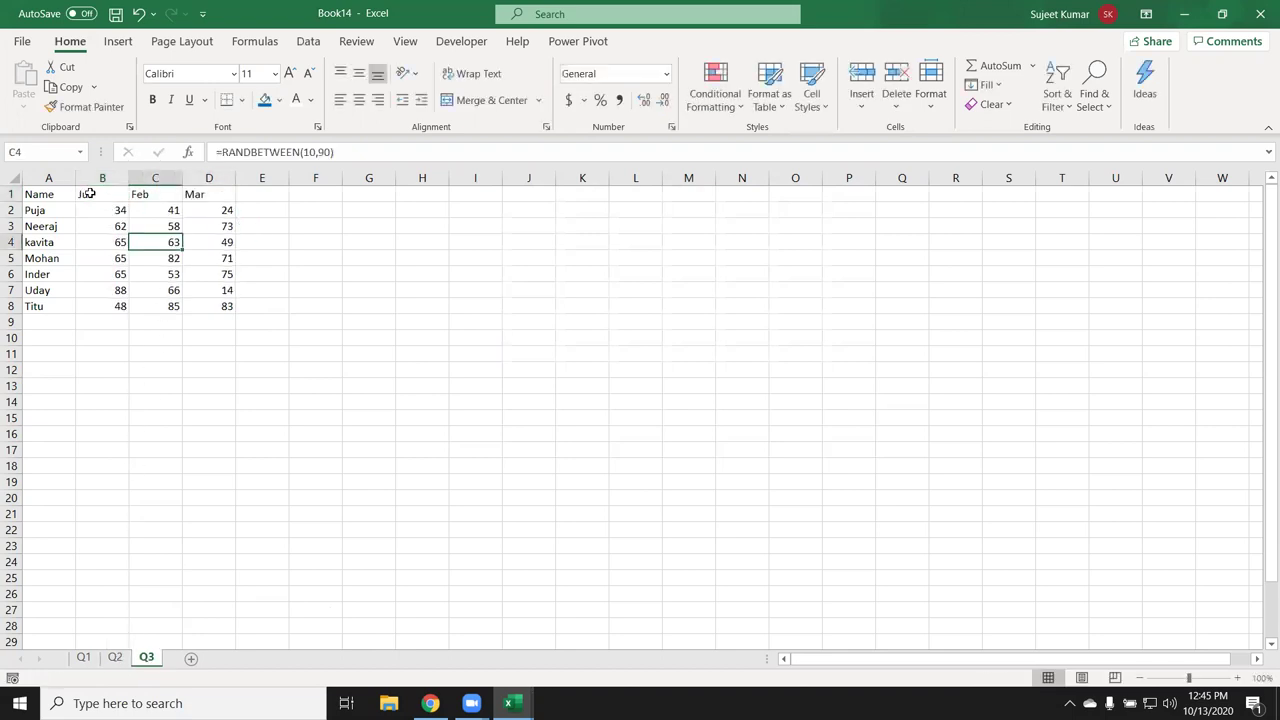
pyautogui.click(114, 196)
pyautogui.moveTo(128, 201); pyautogui.dragTo(225, 199)
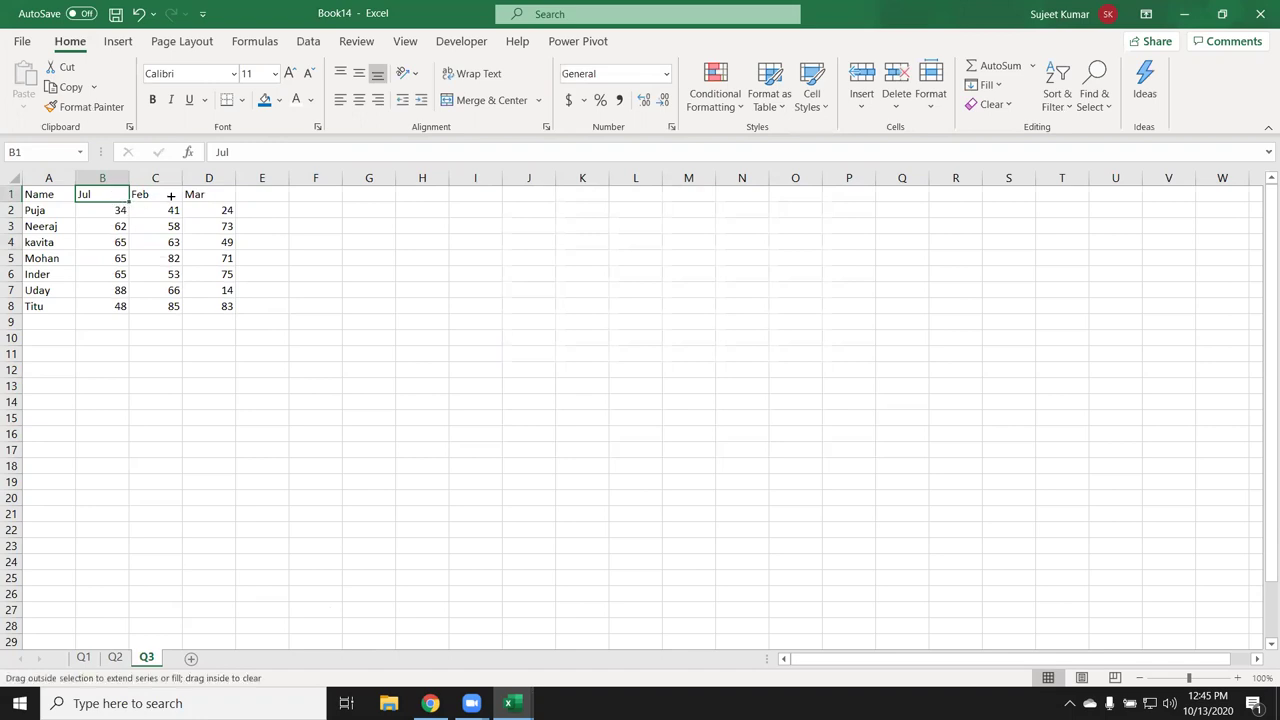
pyautogui.keyDown('ctrl'); pyautogui.click(112, 659); pyautogui.keyUp('ctrl')
pyautogui.keyDown('ctrl'); pyautogui.click(86, 659); pyautogui.keyUp('ctrl')
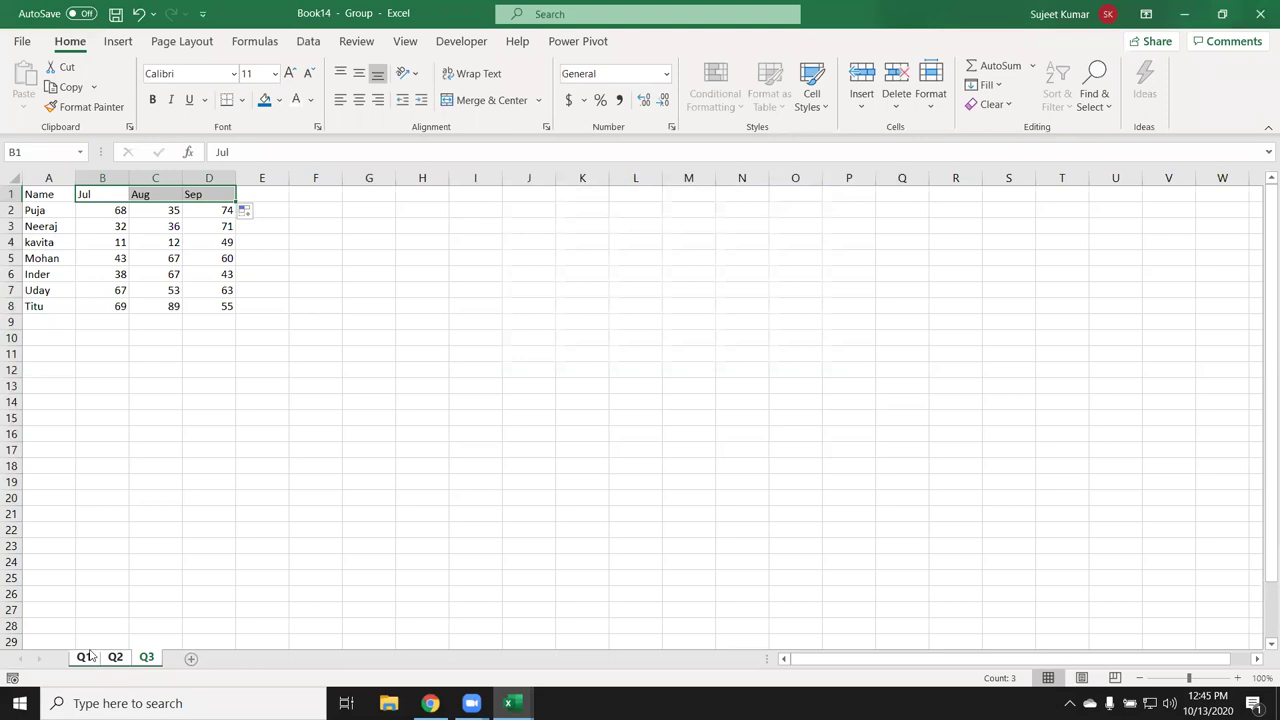
# Copy the whole grouped sheet and paste it back as values only
pyautogui.click(10, 183)
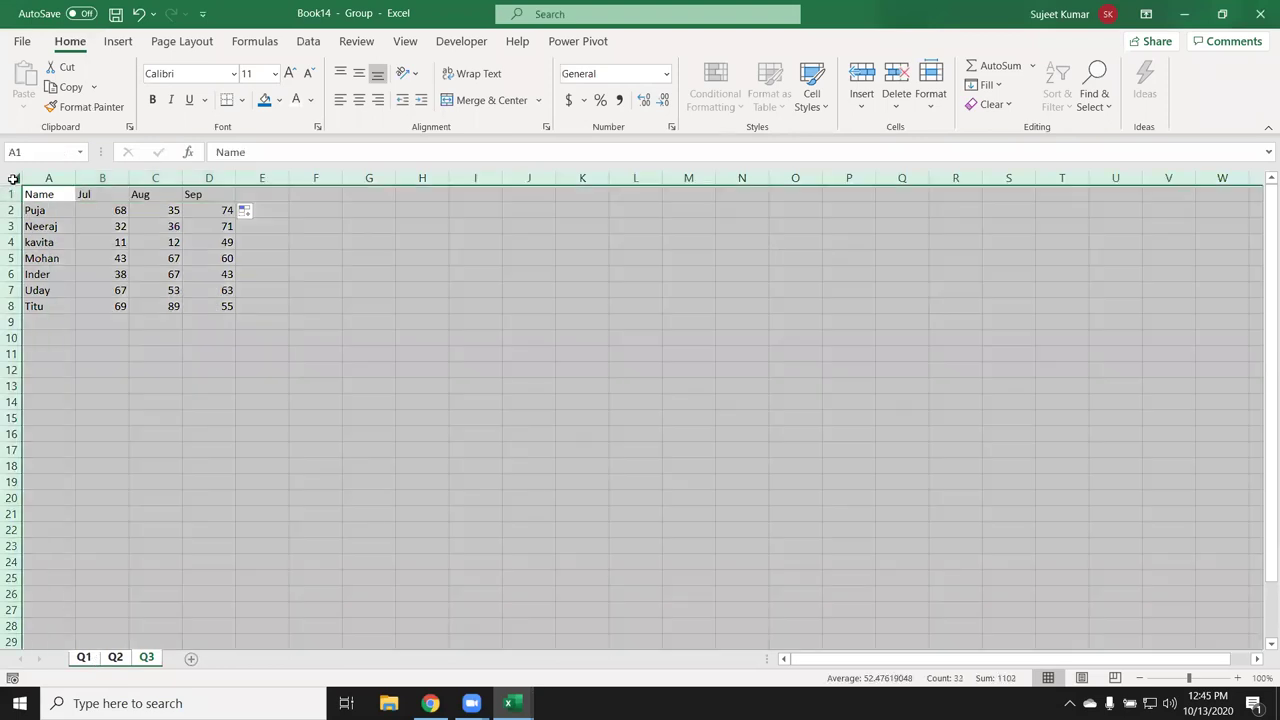
pyautogui.hotkey('ctrl', 'c')
pyautogui.rightClick(72, 226)
pyautogui.click(139, 320)
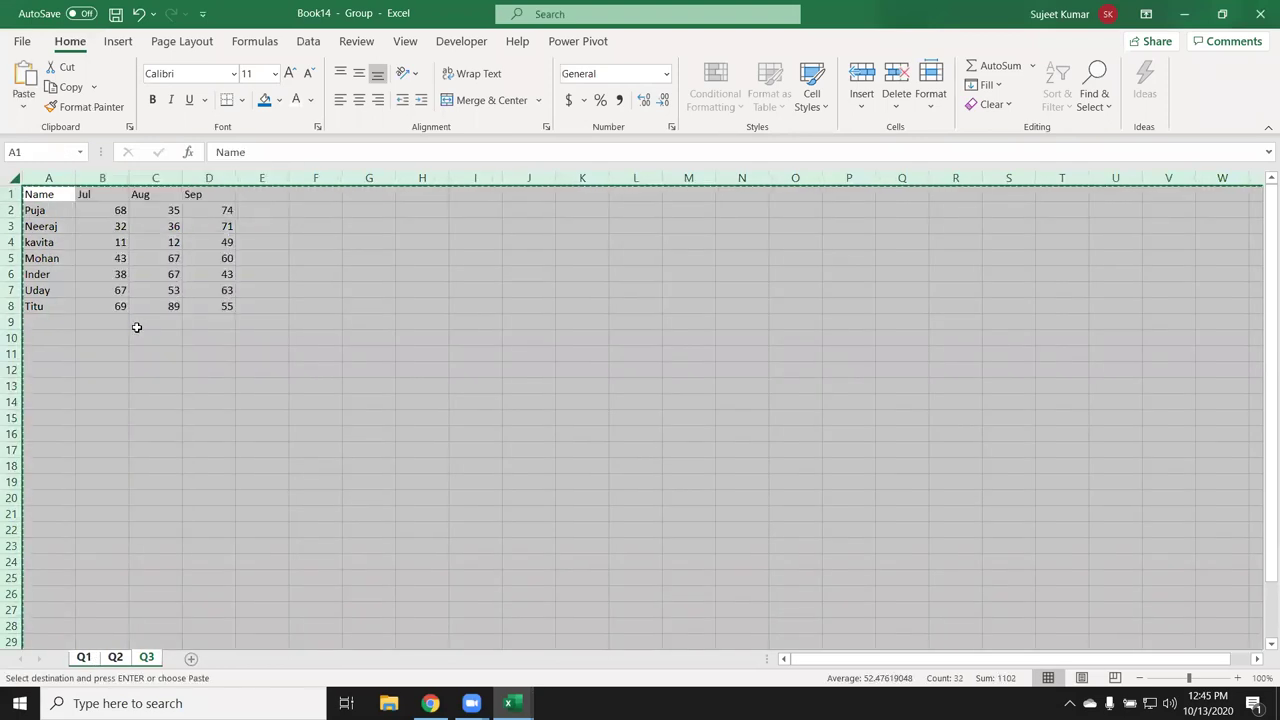
# Add a new empty worksheet, Sheet4, after Q3
pyautogui.click(130, 354)
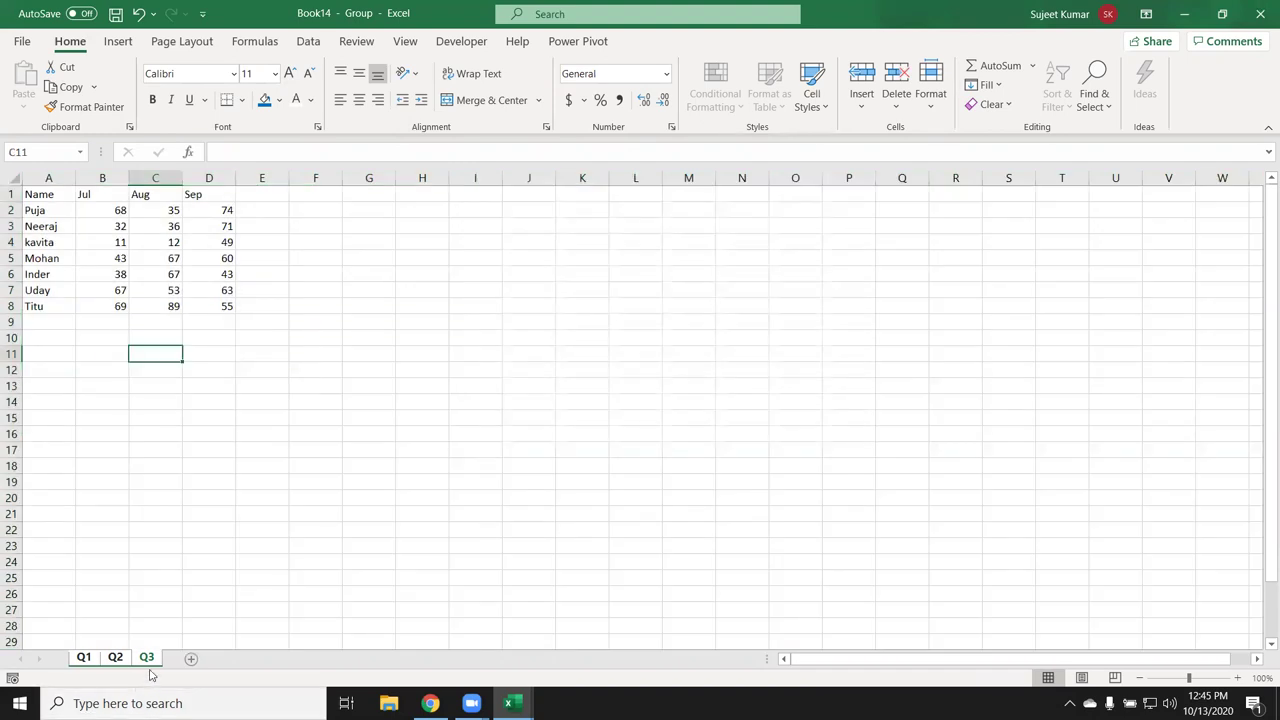
pyautogui.click(191, 659)
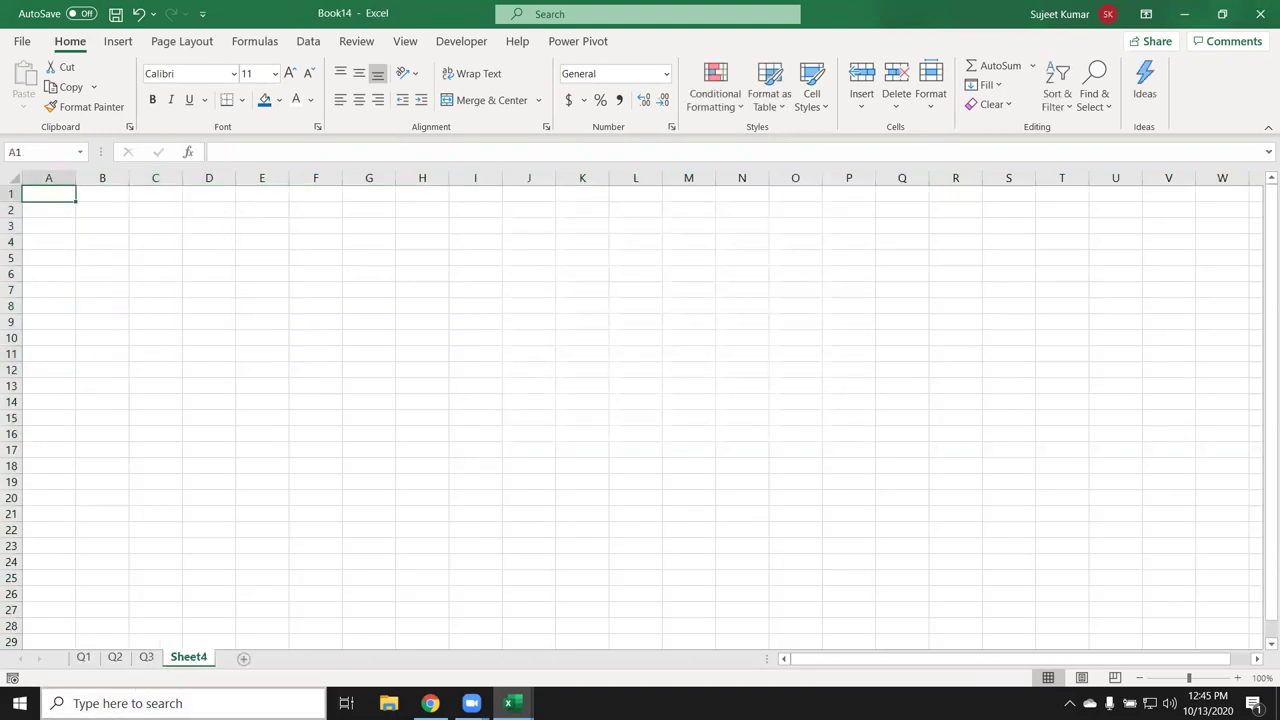
pyautogui.click(308, 41)
# Start a Sum consolidation and add Q1!A1:D8 as the first source range
pyautogui.click(872, 67)
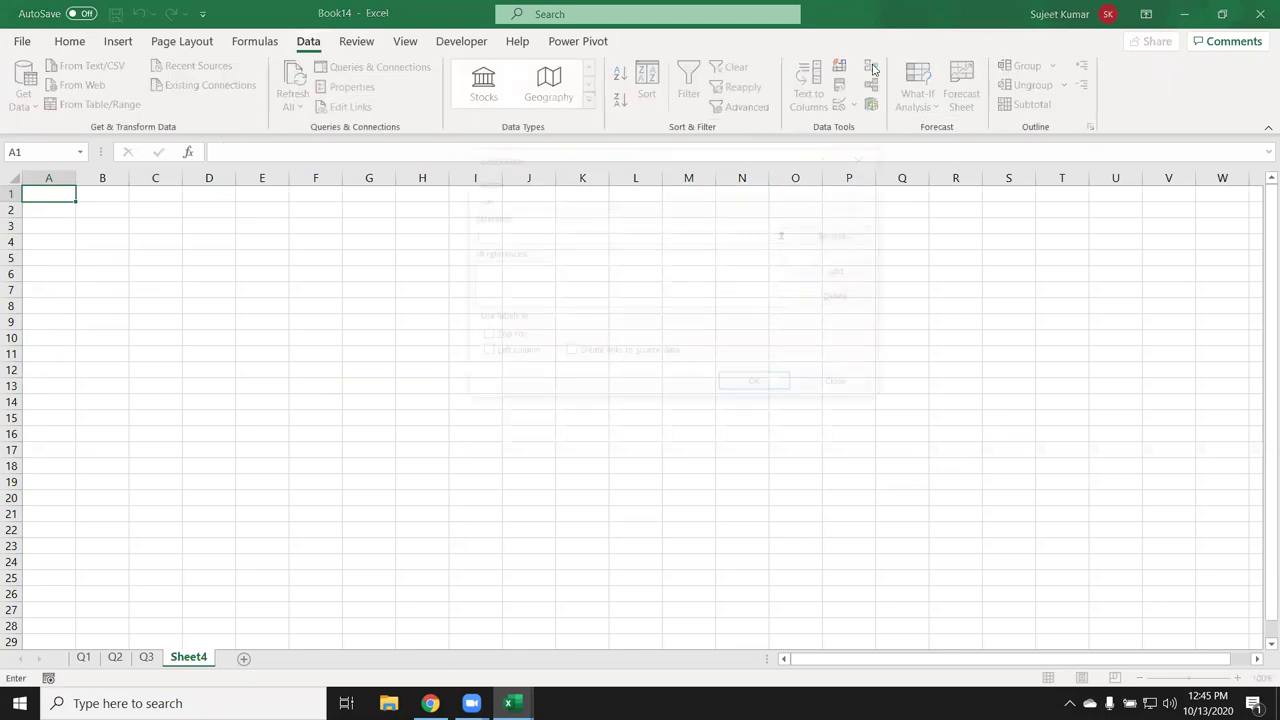
pyautogui.moveTo(613, 161); pyautogui.dragTo(466, 161)
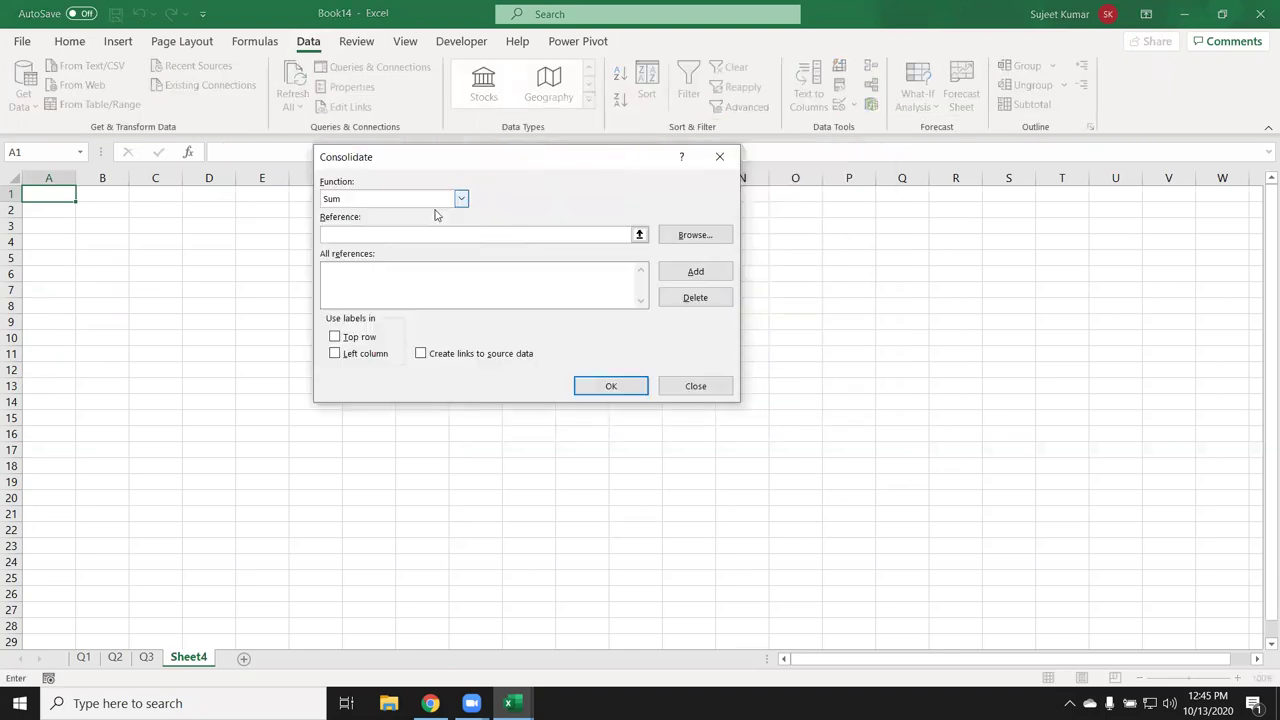
pyautogui.click(460, 199)
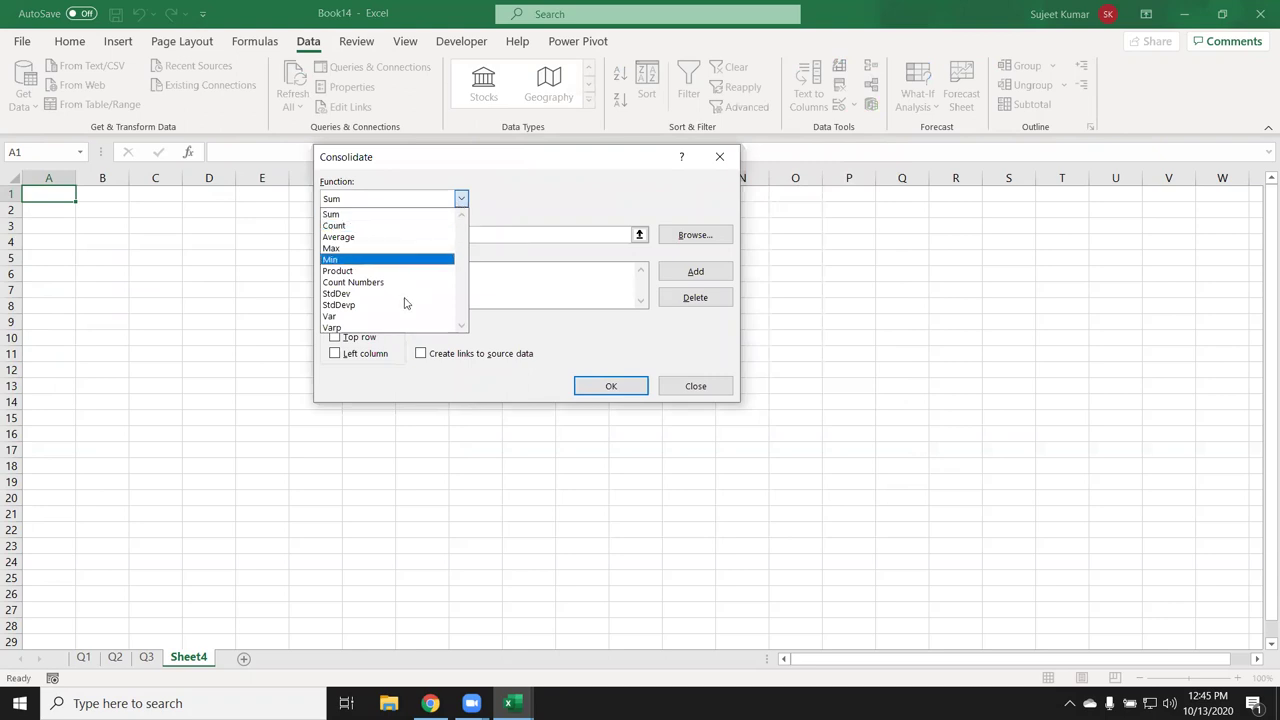
pyautogui.click(370, 214)
pyautogui.click(409, 239)
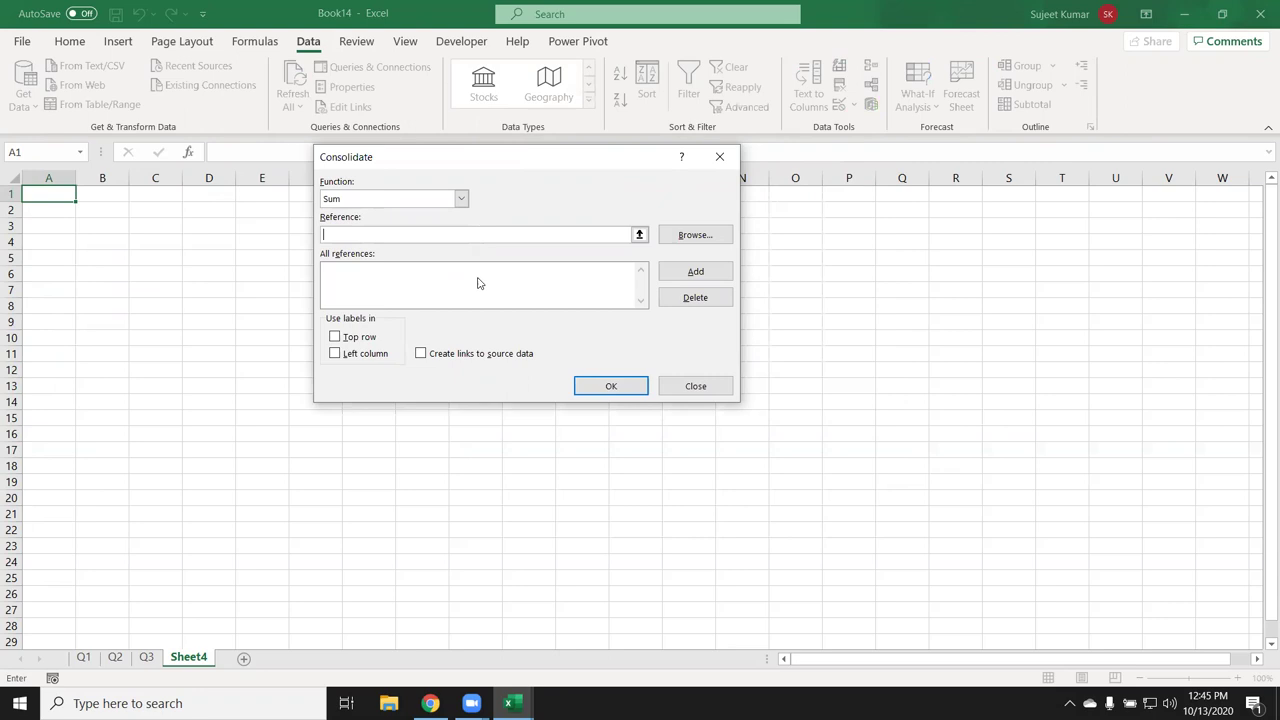
pyautogui.click(84, 657)
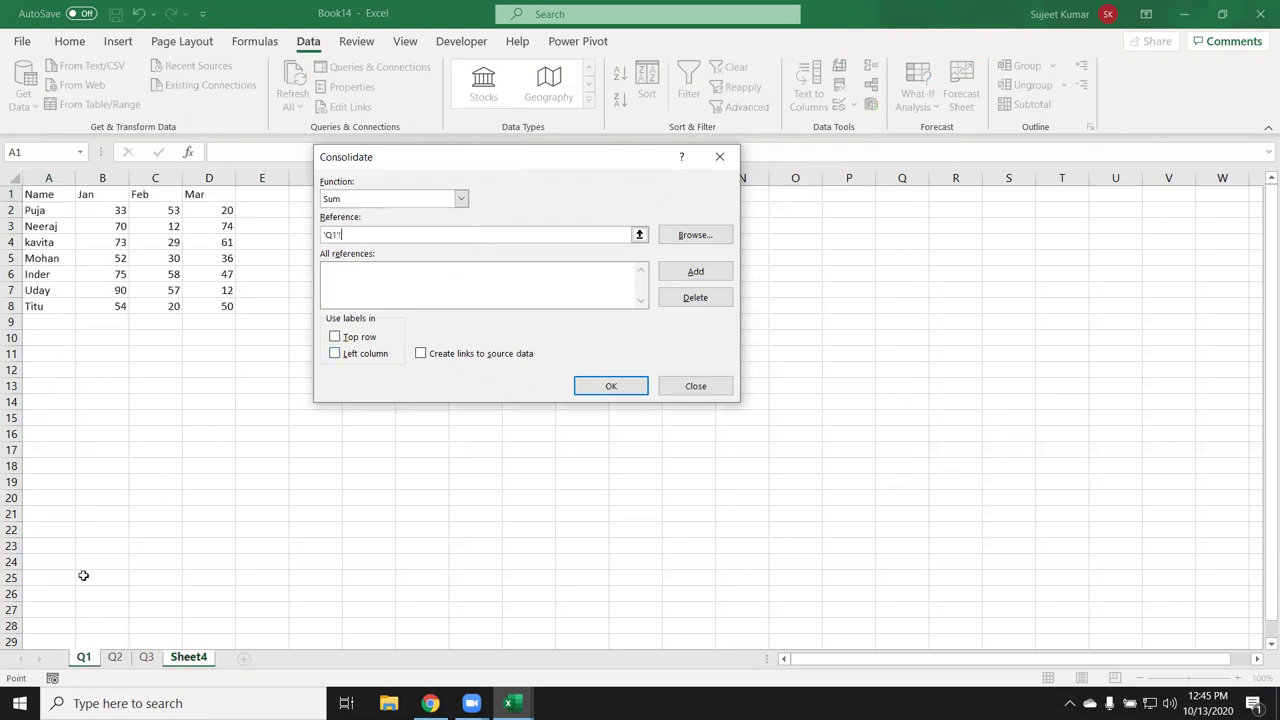
pyautogui.moveTo(47, 194); pyautogui.dragTo(226, 306)
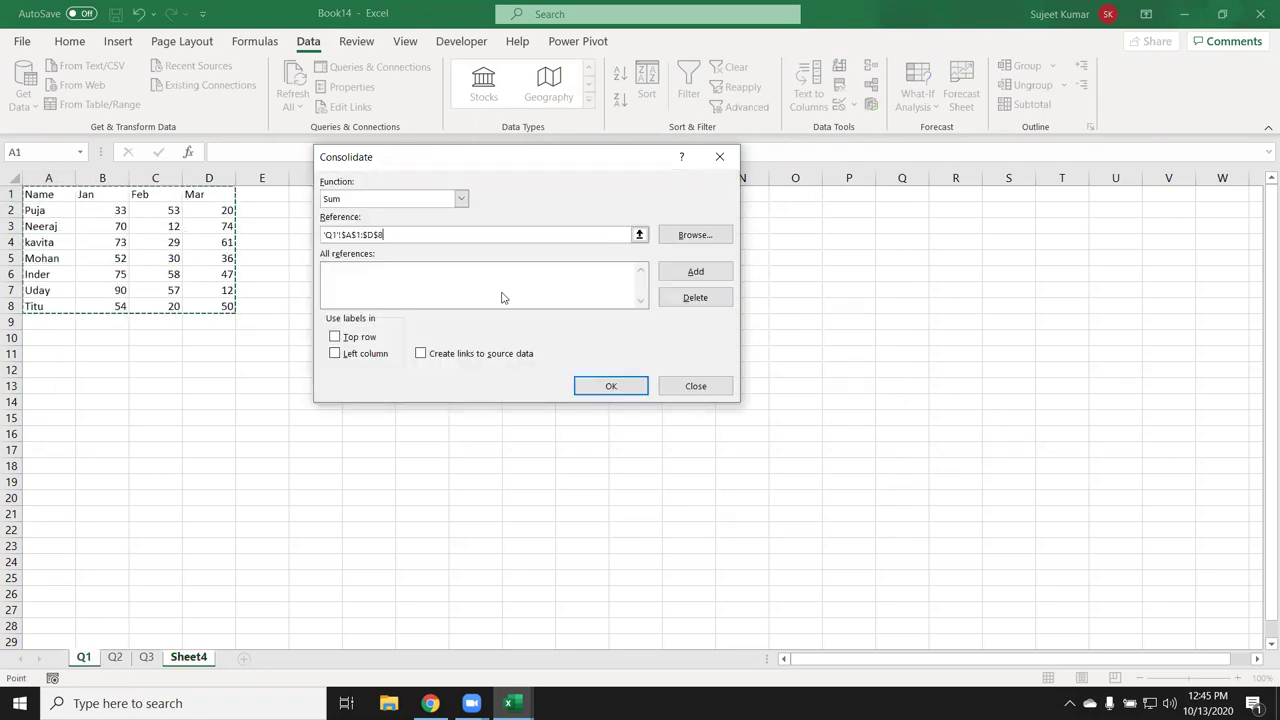
pyautogui.click(695, 272)
# Add the Q2 and Q3 ranges, tick Top row, Left column and Create links, and consolidate
pyautogui.click(115, 657)
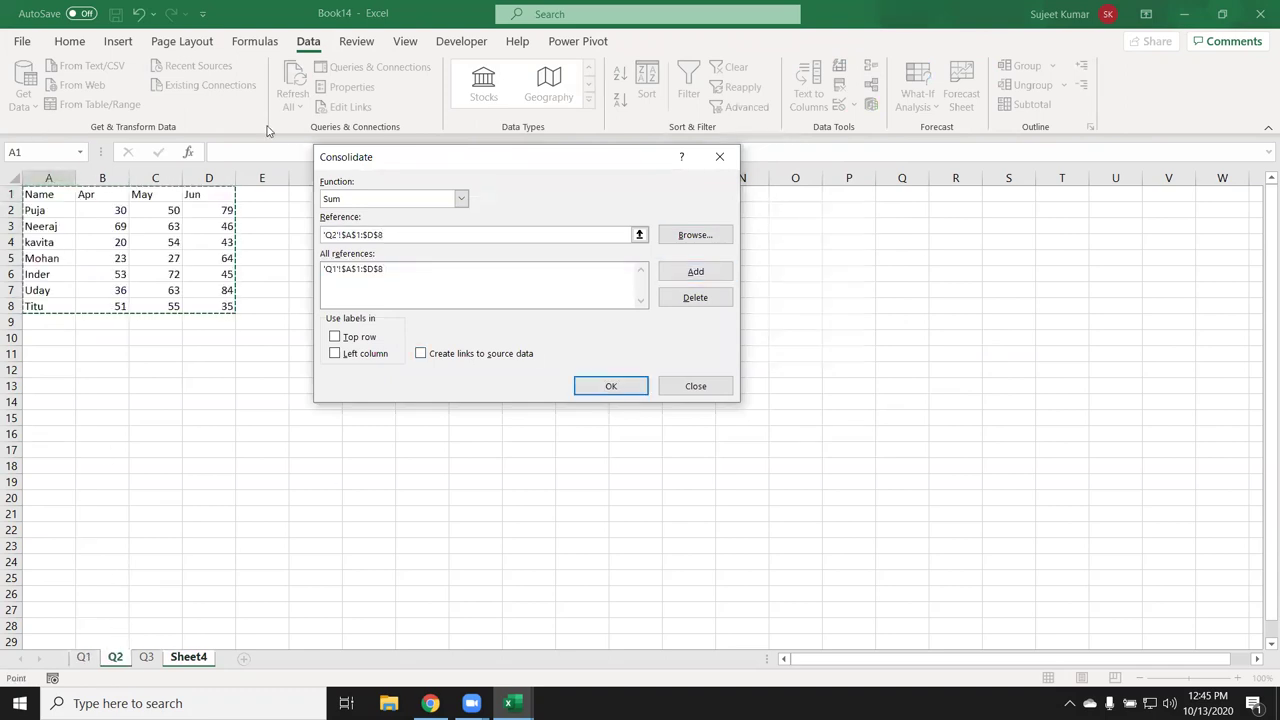
pyautogui.click(695, 272)
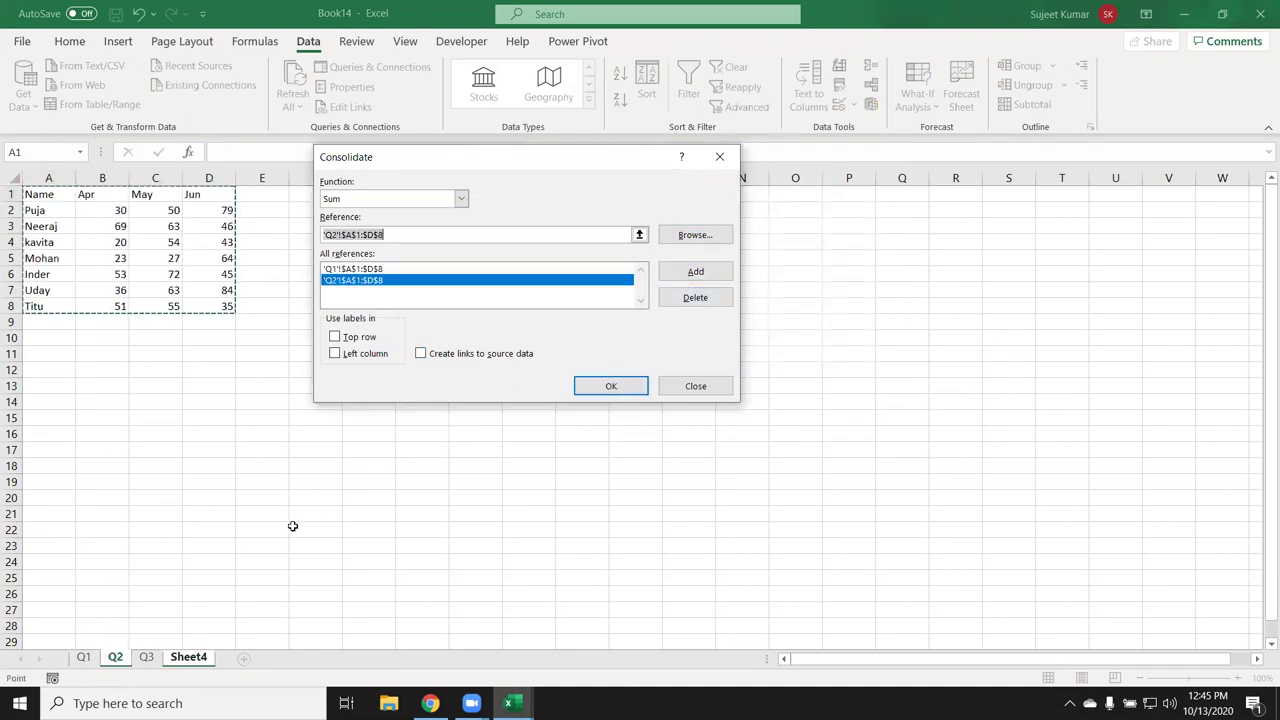
pyautogui.click(146, 657)
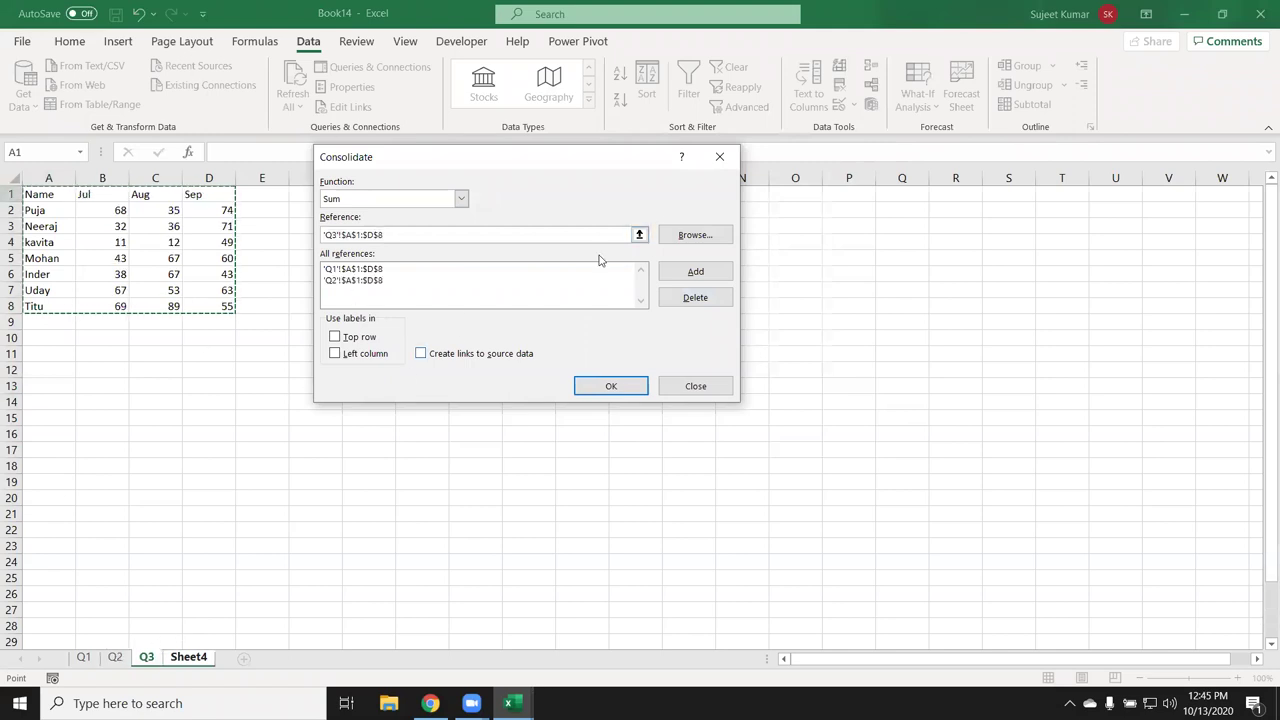
pyautogui.click(695, 272)
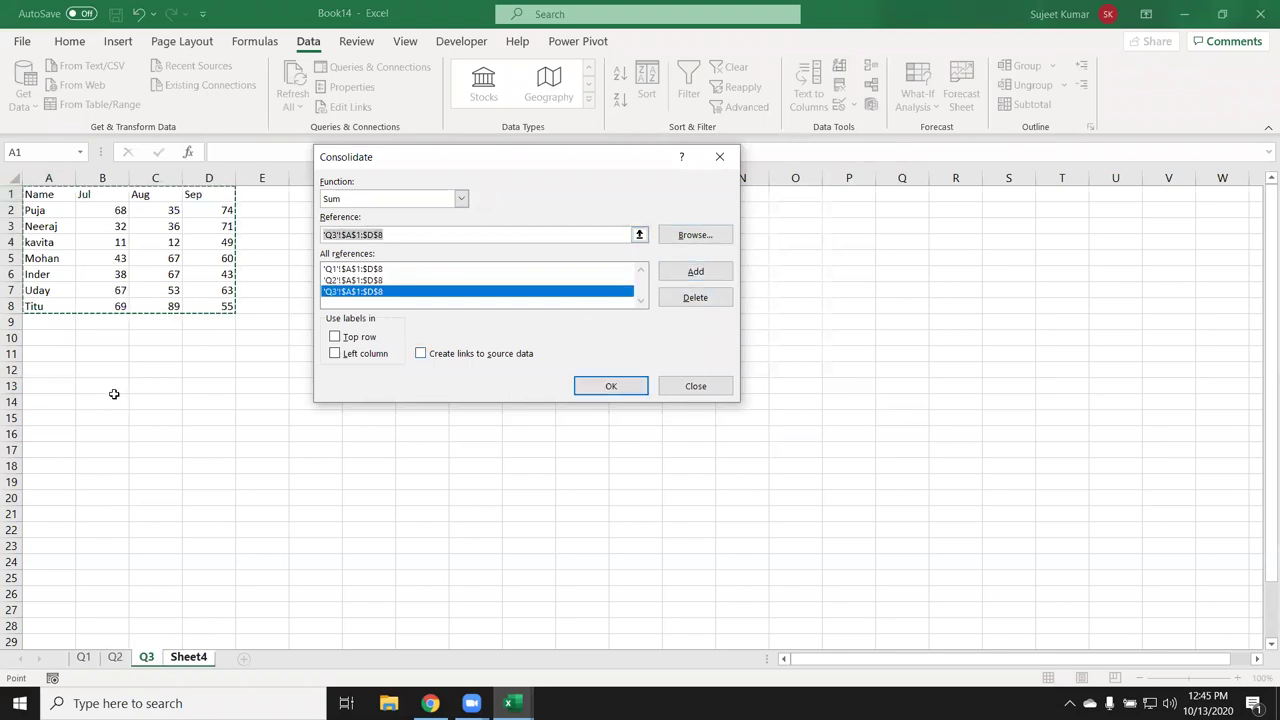
pyautogui.click(341, 337)
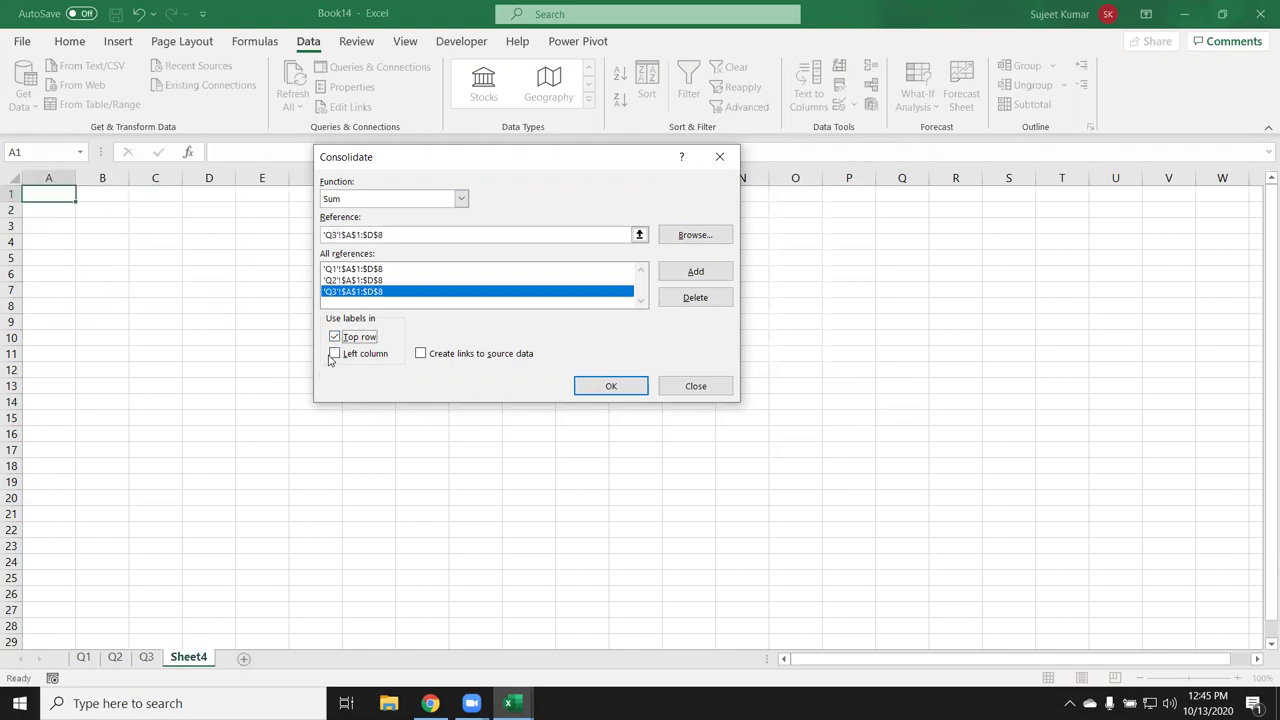
pyautogui.click(334, 356)
pyautogui.click(484, 357)
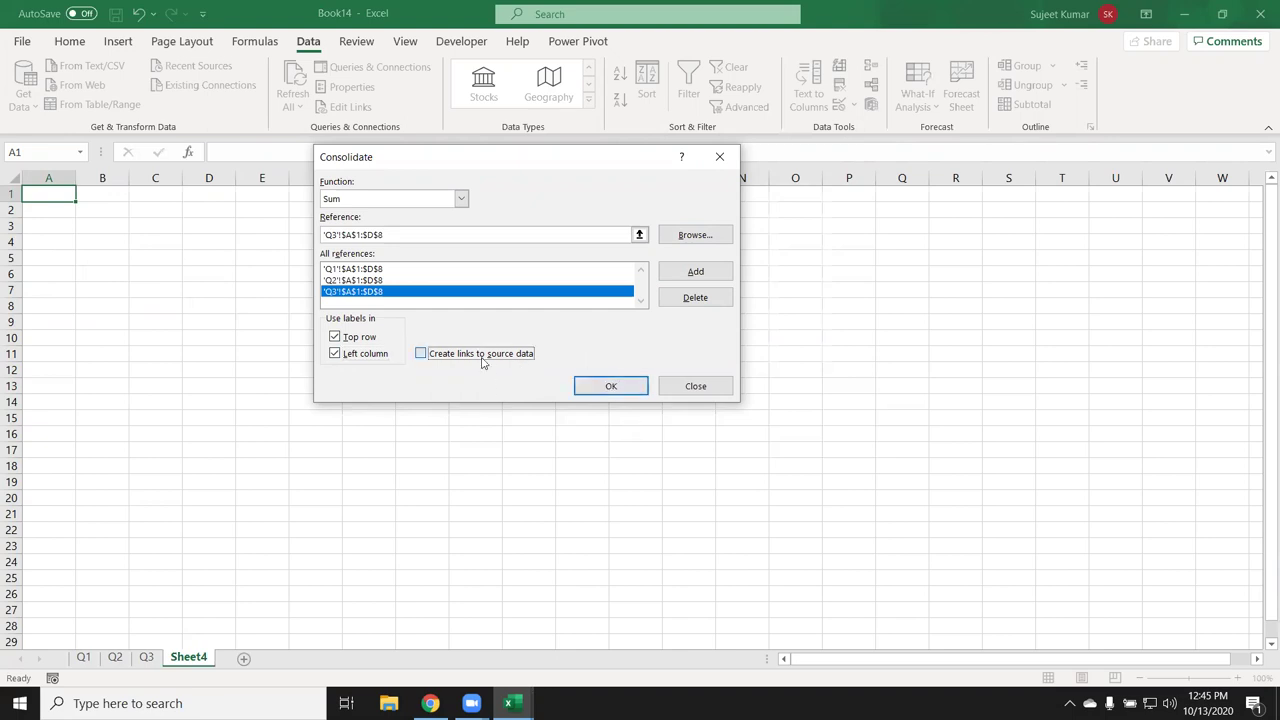
pyautogui.click(600, 386)
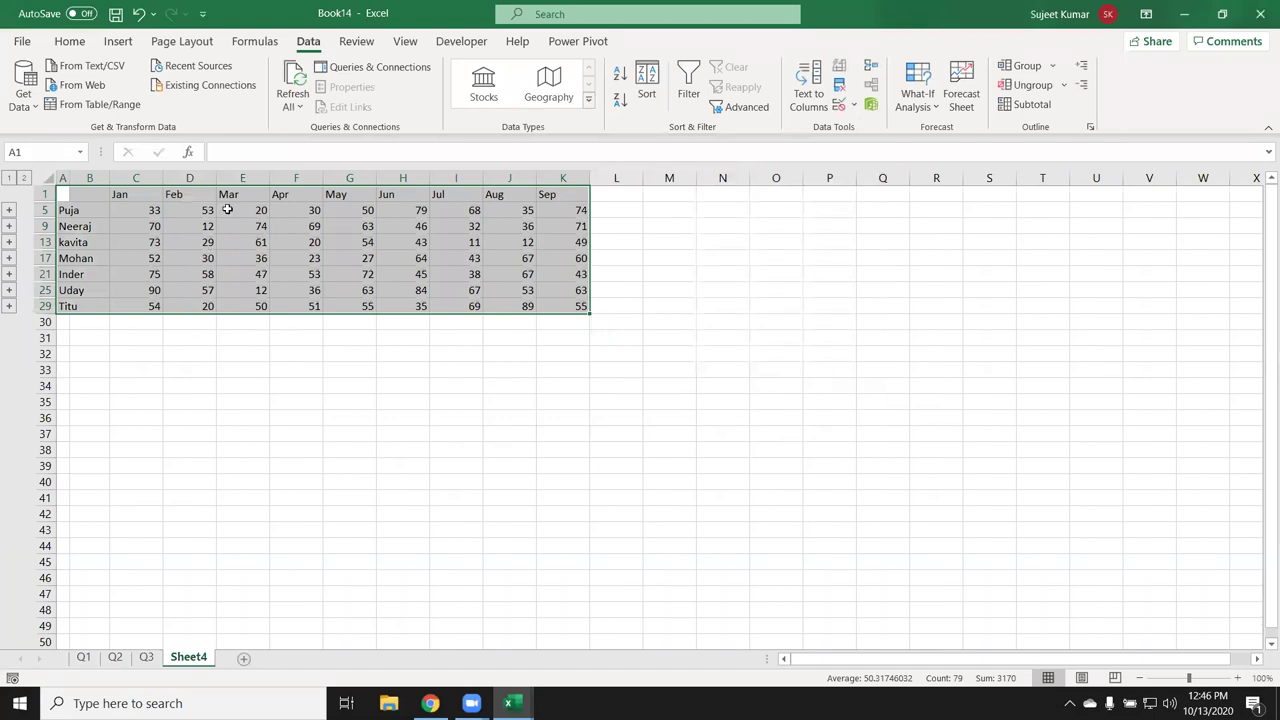
# Expand and collapse Sheet4's outline groups at rows 5, 9, 13 and 17, then select Q1's B2
pyautogui.moveTo(127, 195)
pyautogui.mouseDown()
pyautogui.moveTo(585, 292)
pyautogui.moveTo(585, 306)
pyautogui.mouseUp()
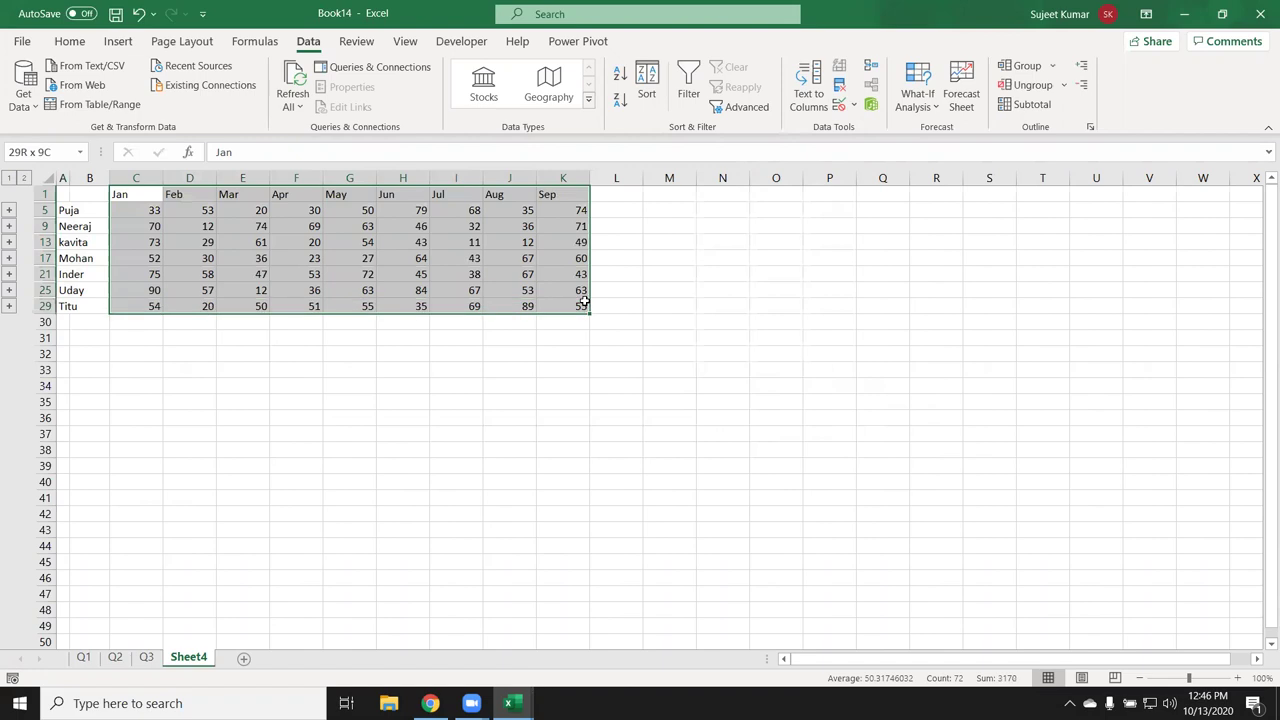
pyautogui.click(8, 210)
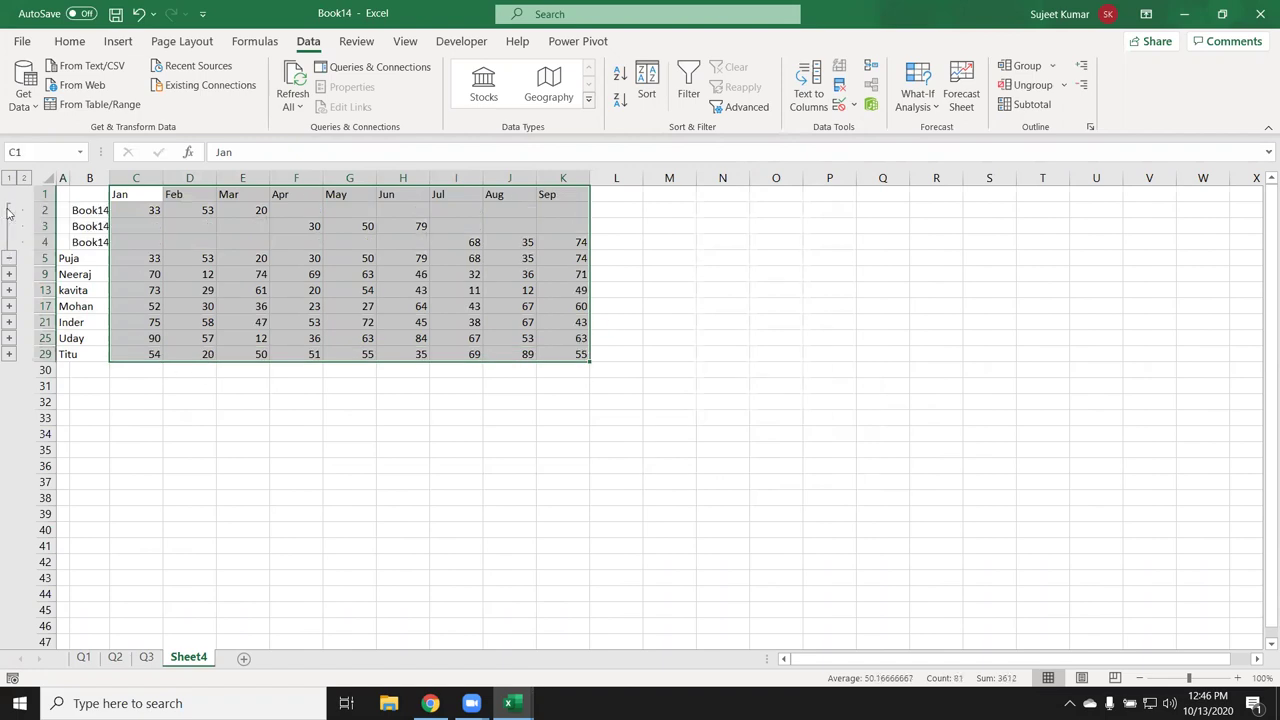
pyautogui.click(8, 212)
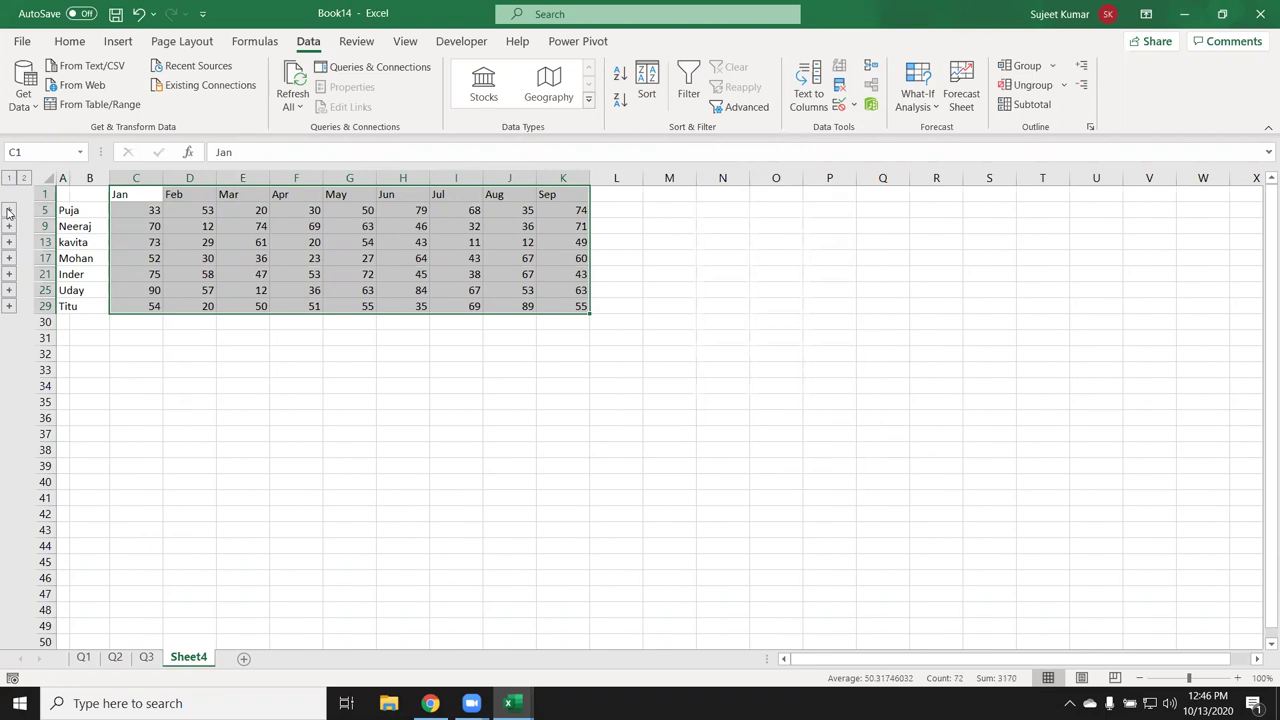
pyautogui.click(8, 227)
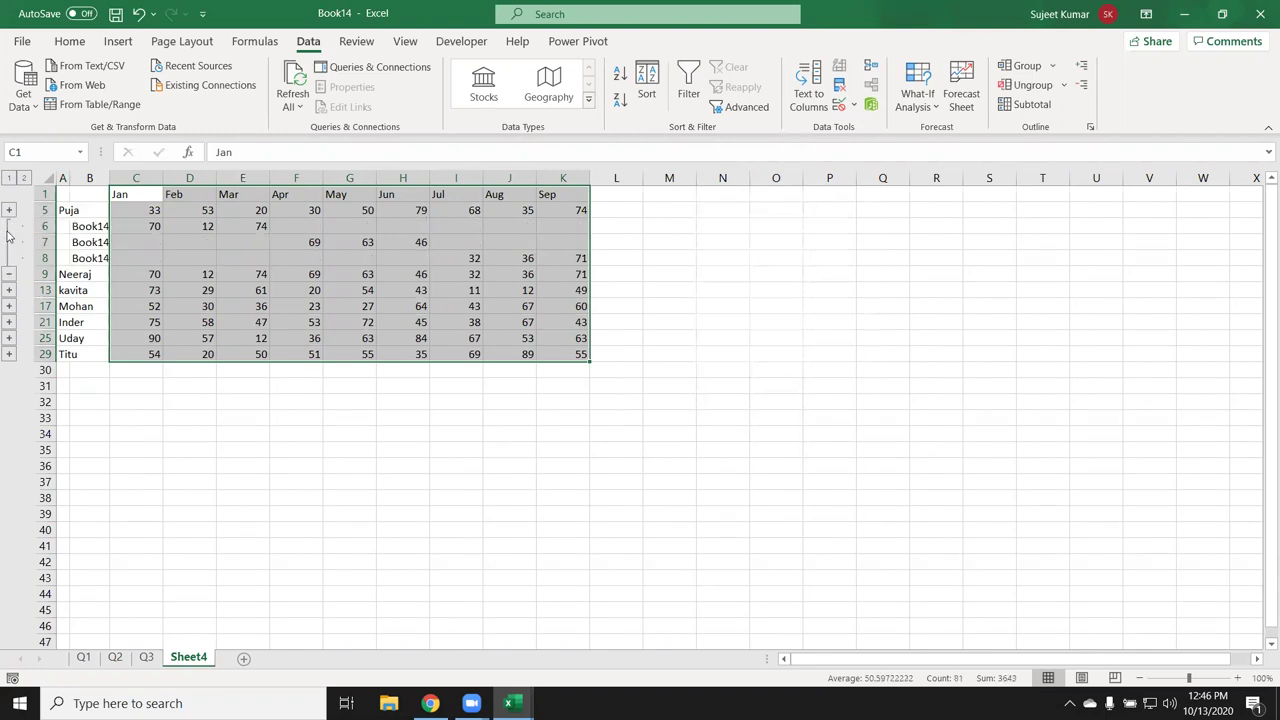
pyautogui.click(8, 236)
pyautogui.click(8, 243)
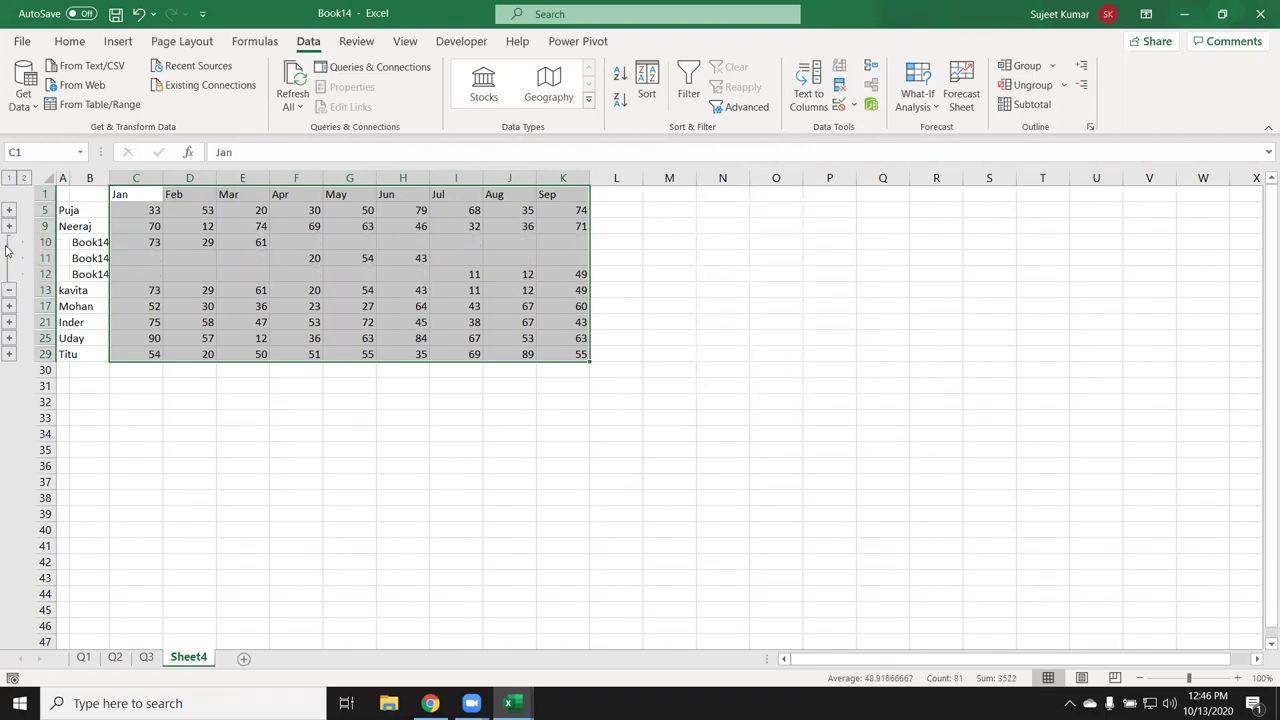
pyautogui.click(8, 255)
pyautogui.click(8, 258)
pyautogui.click(8, 306)
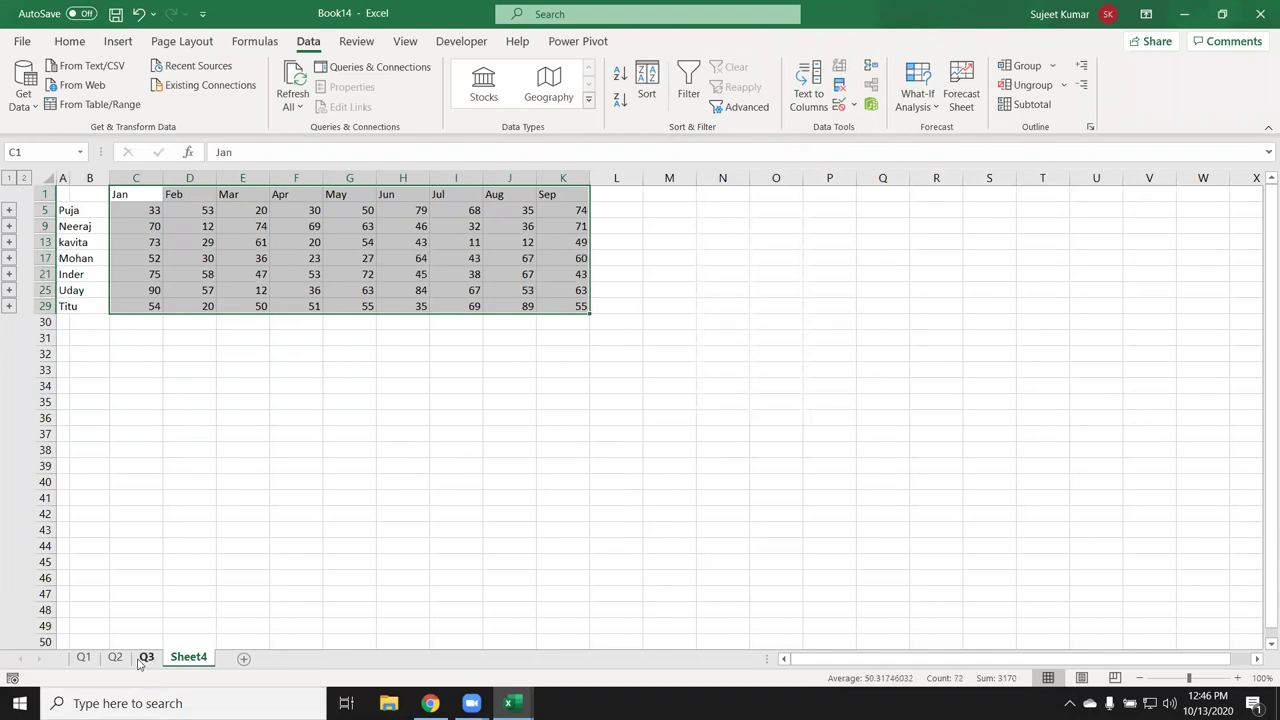
pyautogui.click(83, 657)
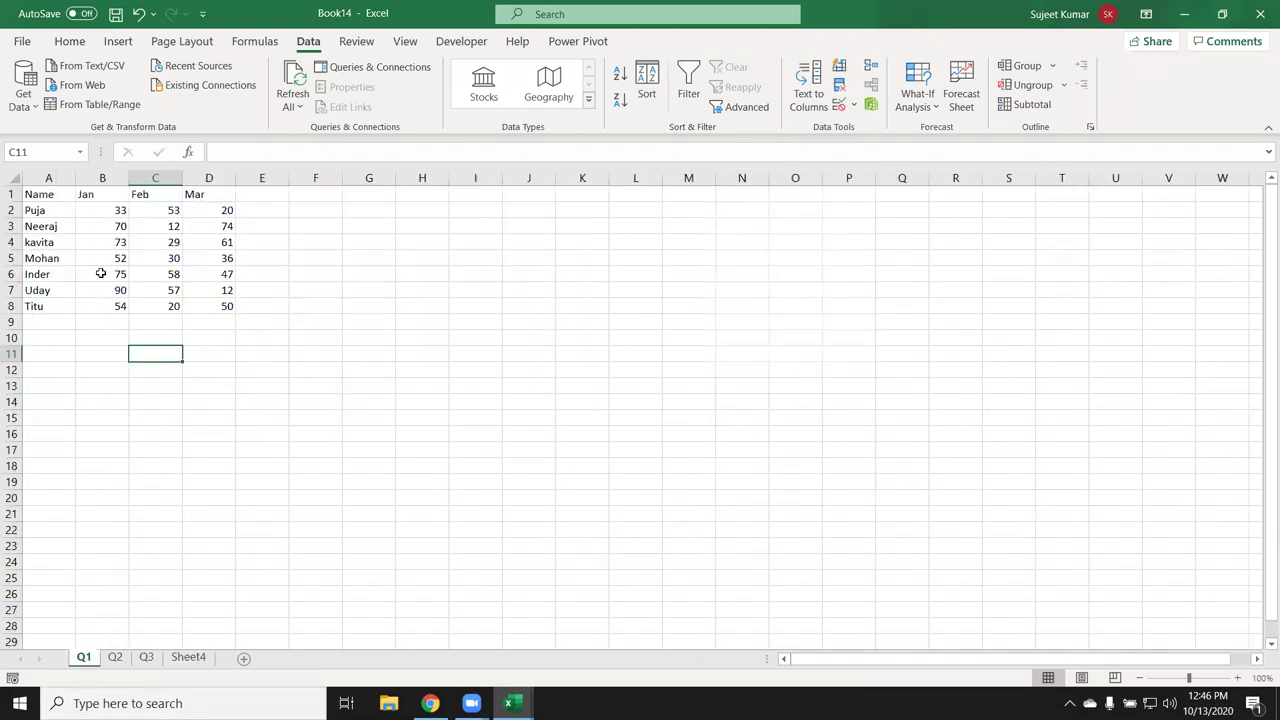
pyautogui.click(107, 209)
# Change Q1's B2 to 65 and check the linked totals in Sheet4's C5 and D5
pyautogui.write('65')
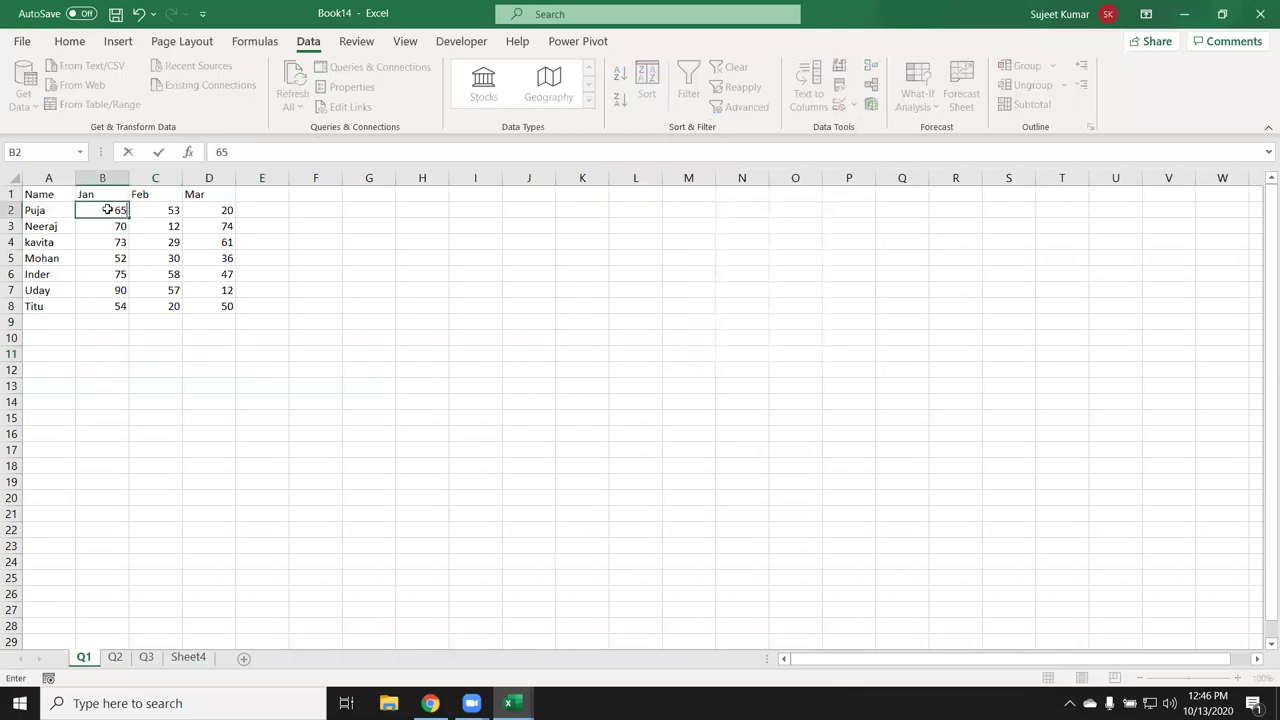
pyautogui.press('Return')
pyautogui.click(188, 657)
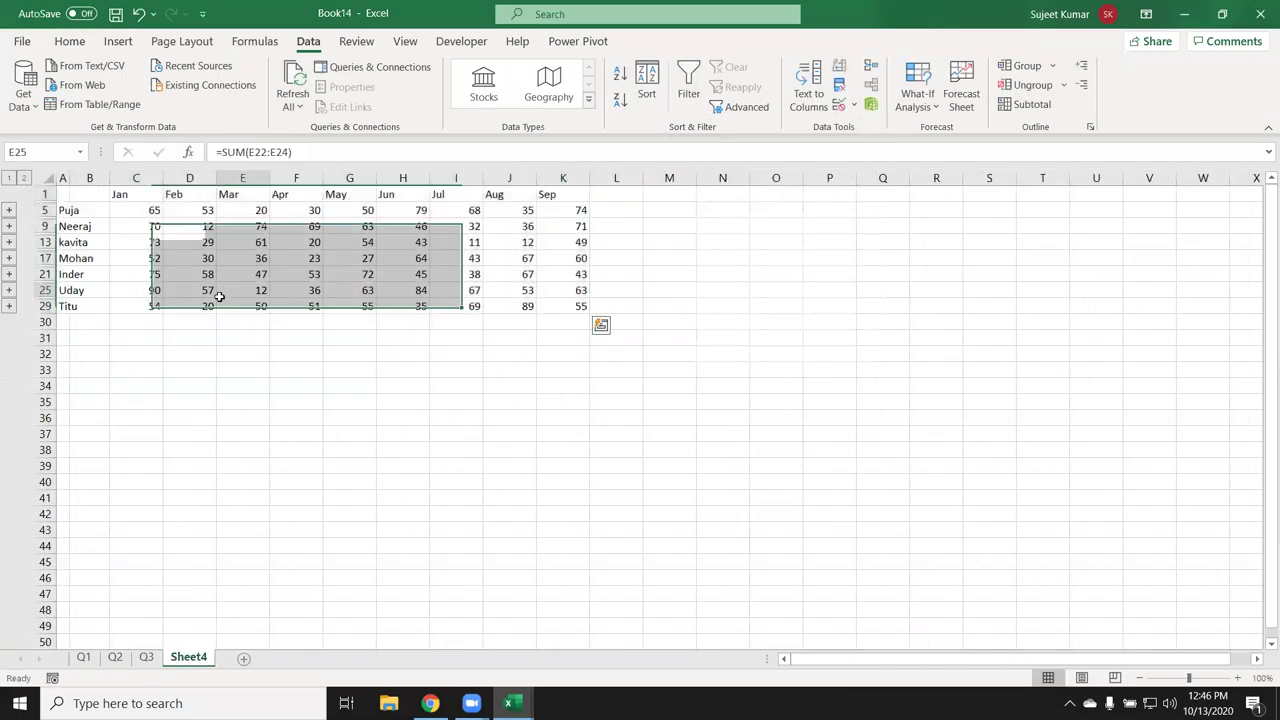
pyautogui.click(146, 210)
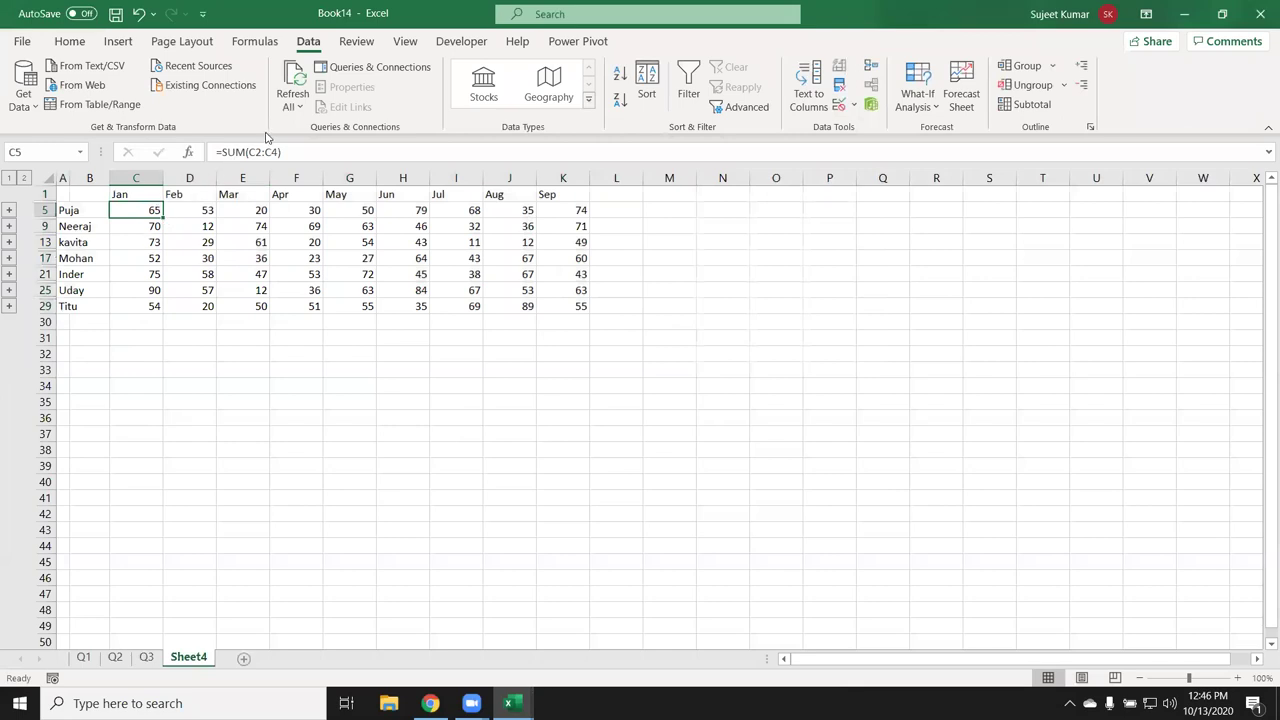
pyautogui.click(196, 207)
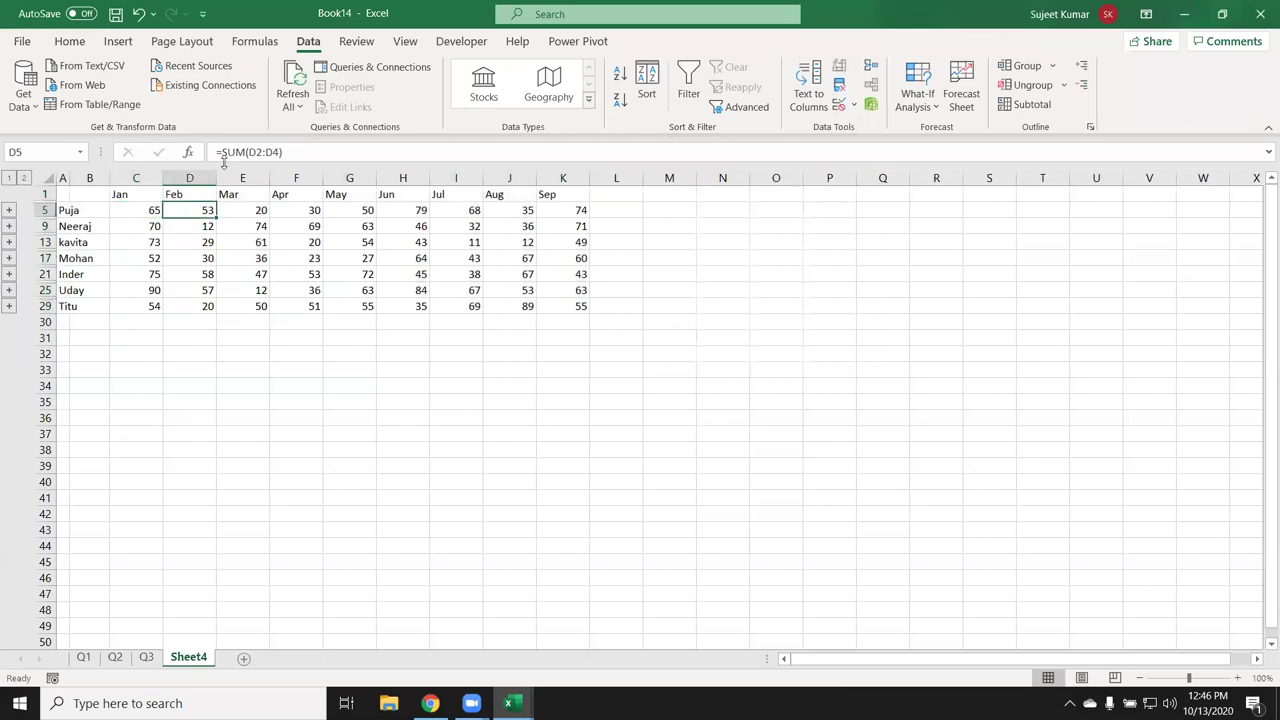
pyautogui.click(142, 205)
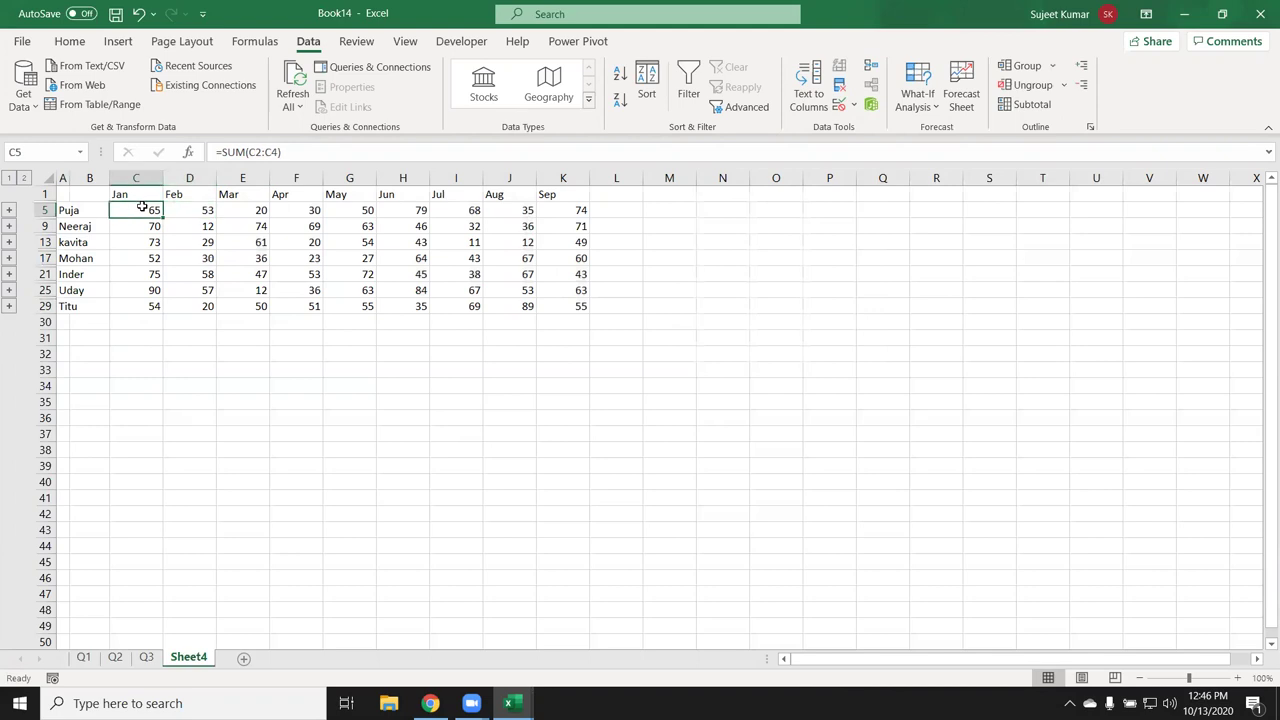
# Change Q2's B1 header from Apr to Jan and inspect Sheet4's C5 sum formula
pyautogui.click(116, 657)
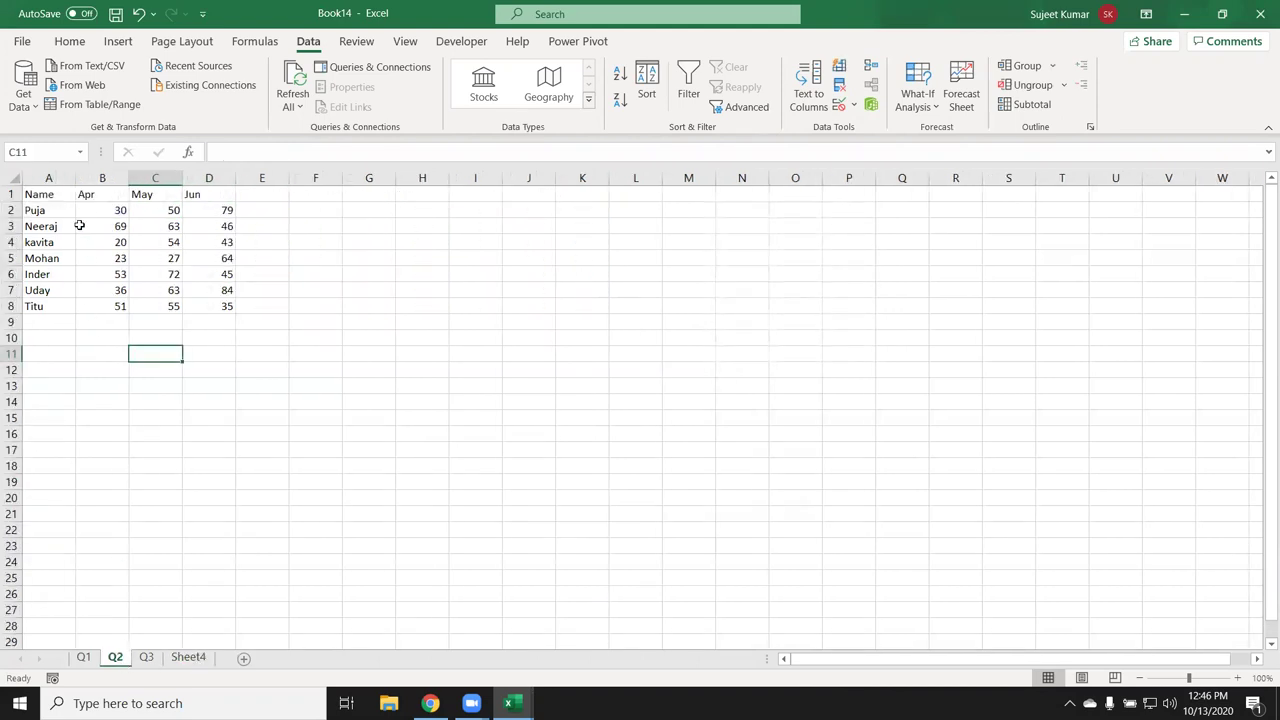
pyautogui.click(86, 194)
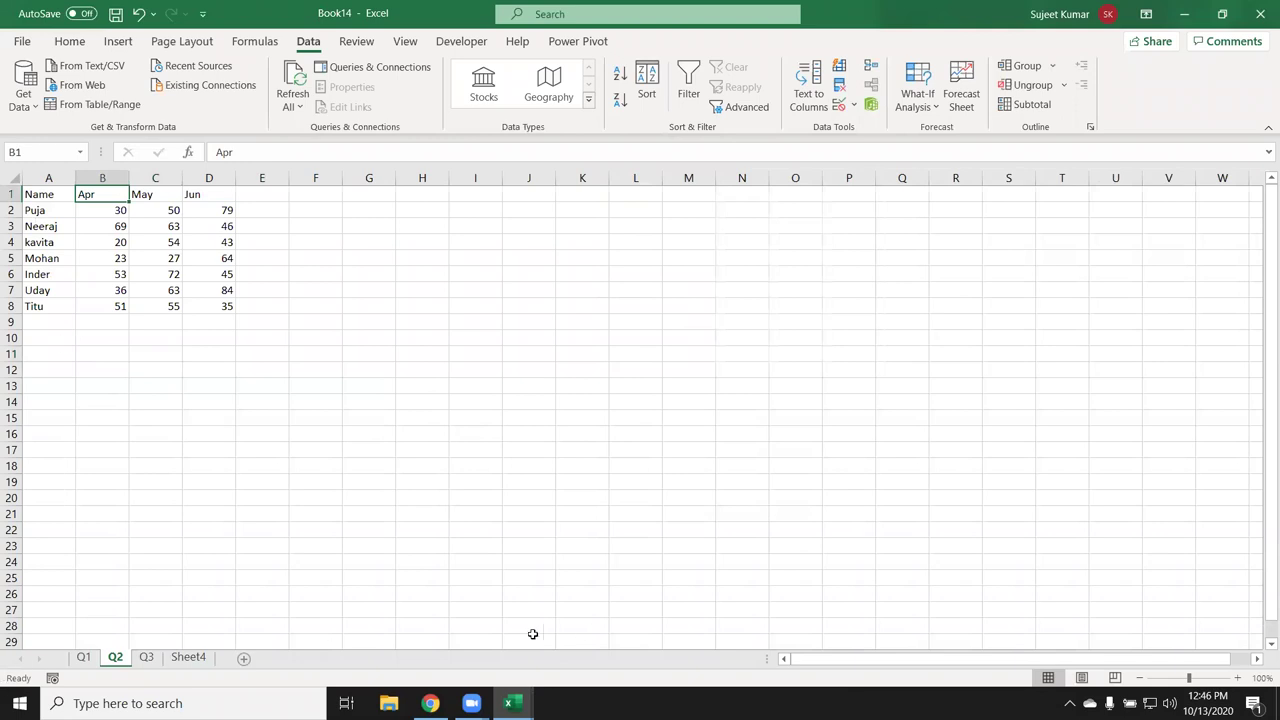
pyautogui.write('Jan')
pyautogui.press('Return')
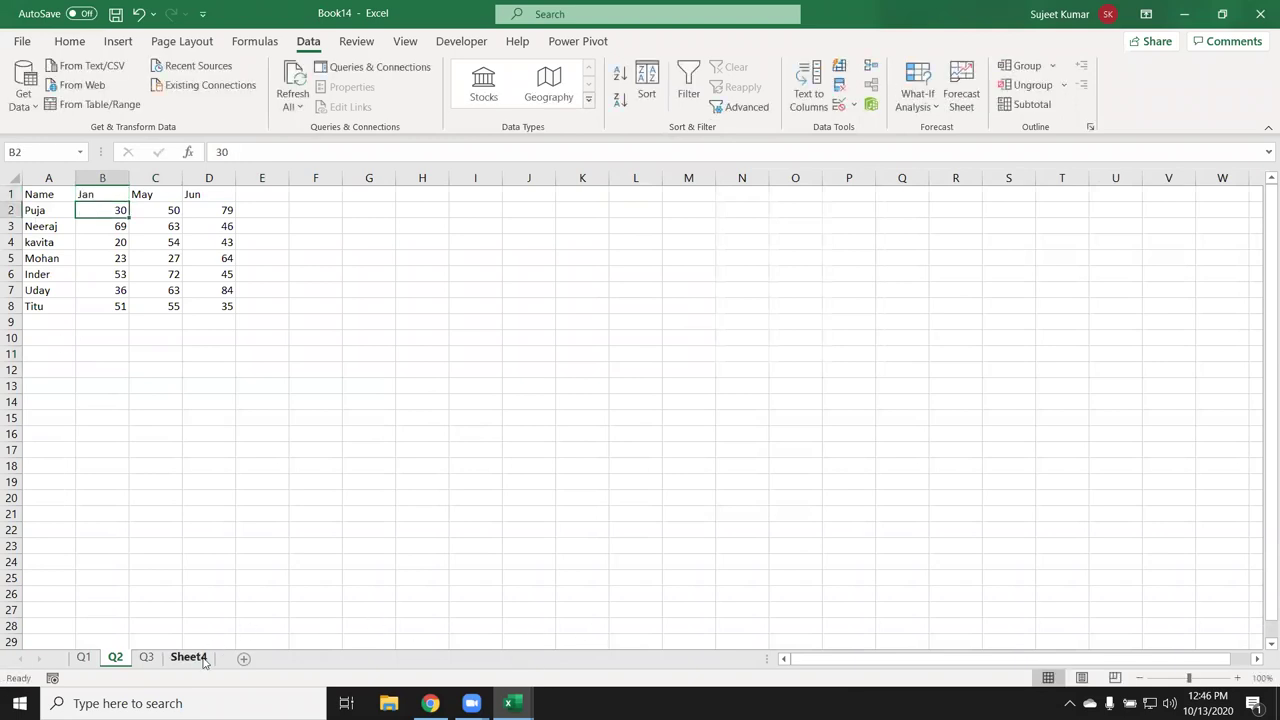
pyautogui.click(189, 657)
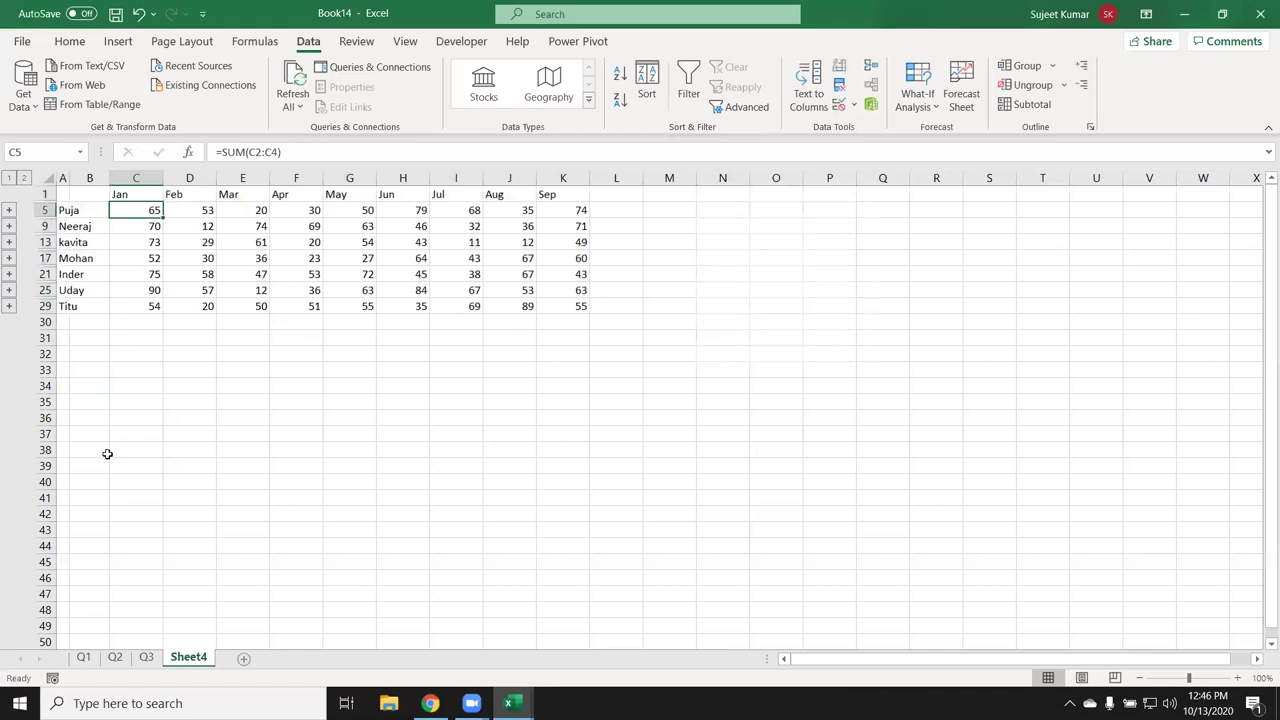
pyautogui.click(223, 152)
pyautogui.click(60, 211)
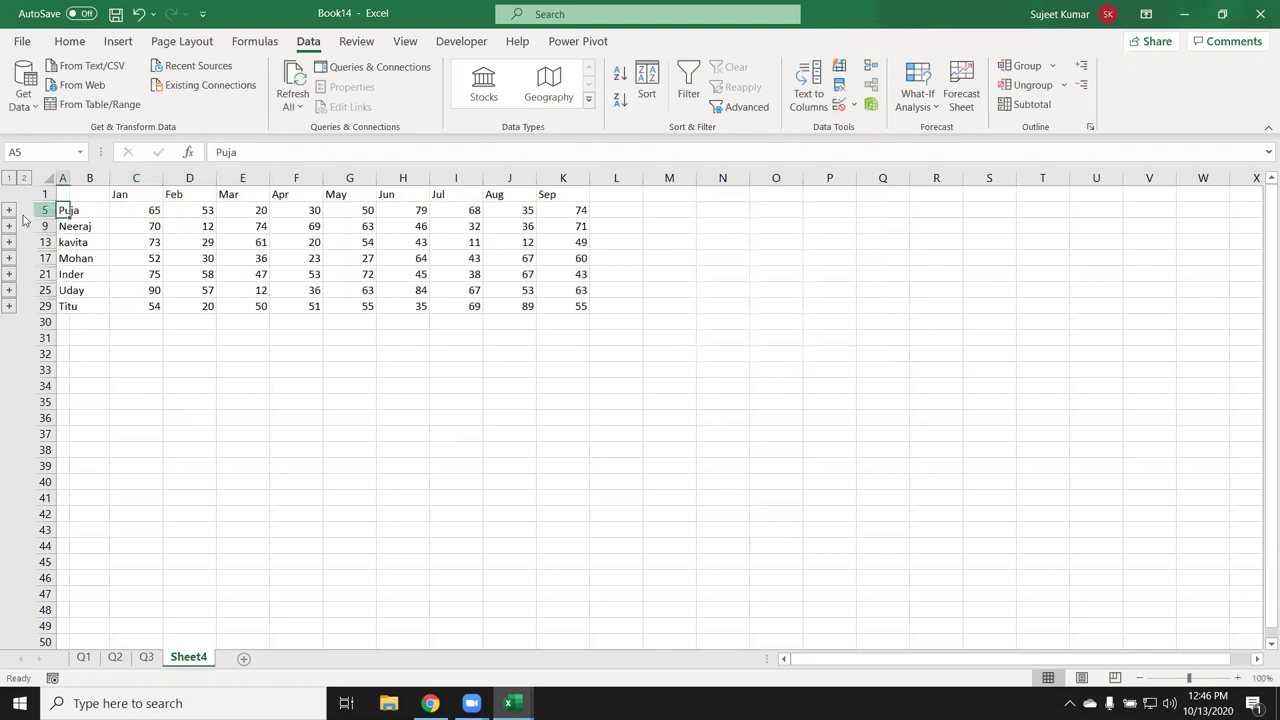
pyautogui.click(9, 210)
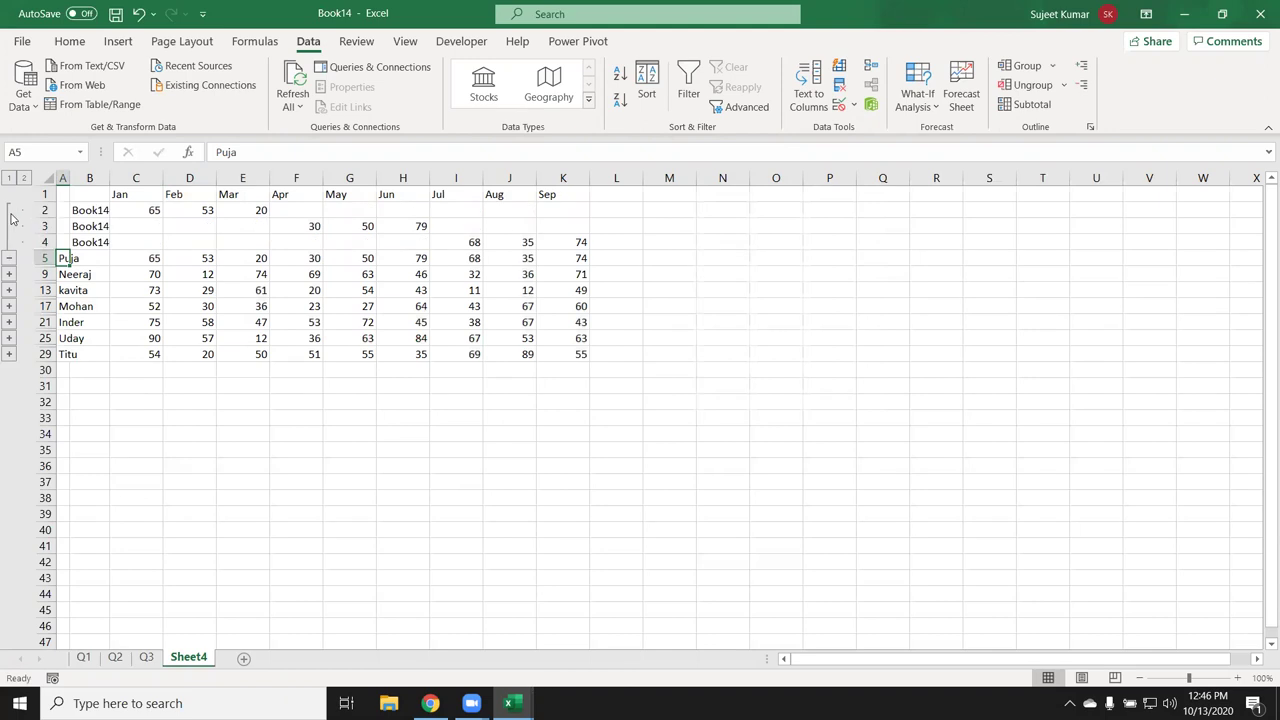
pyautogui.click(305, 230)
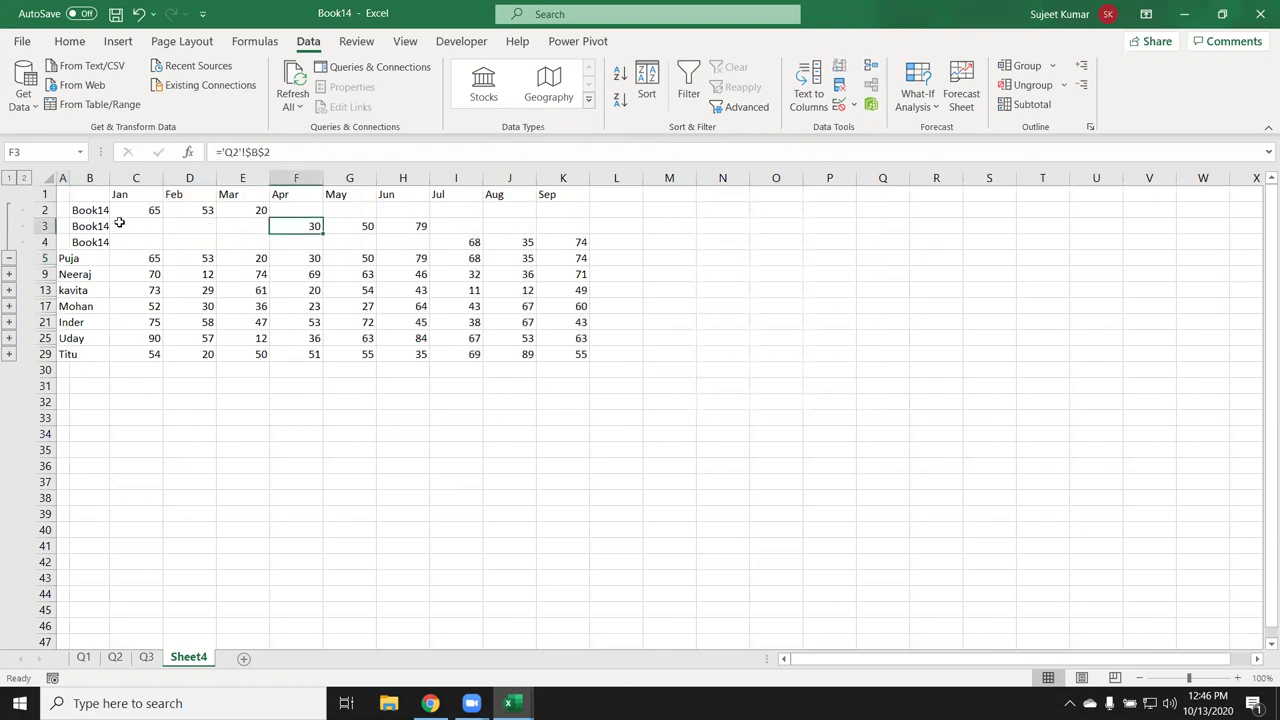
pyautogui.moveTo(128, 210); pyautogui.dragTo(135, 242)
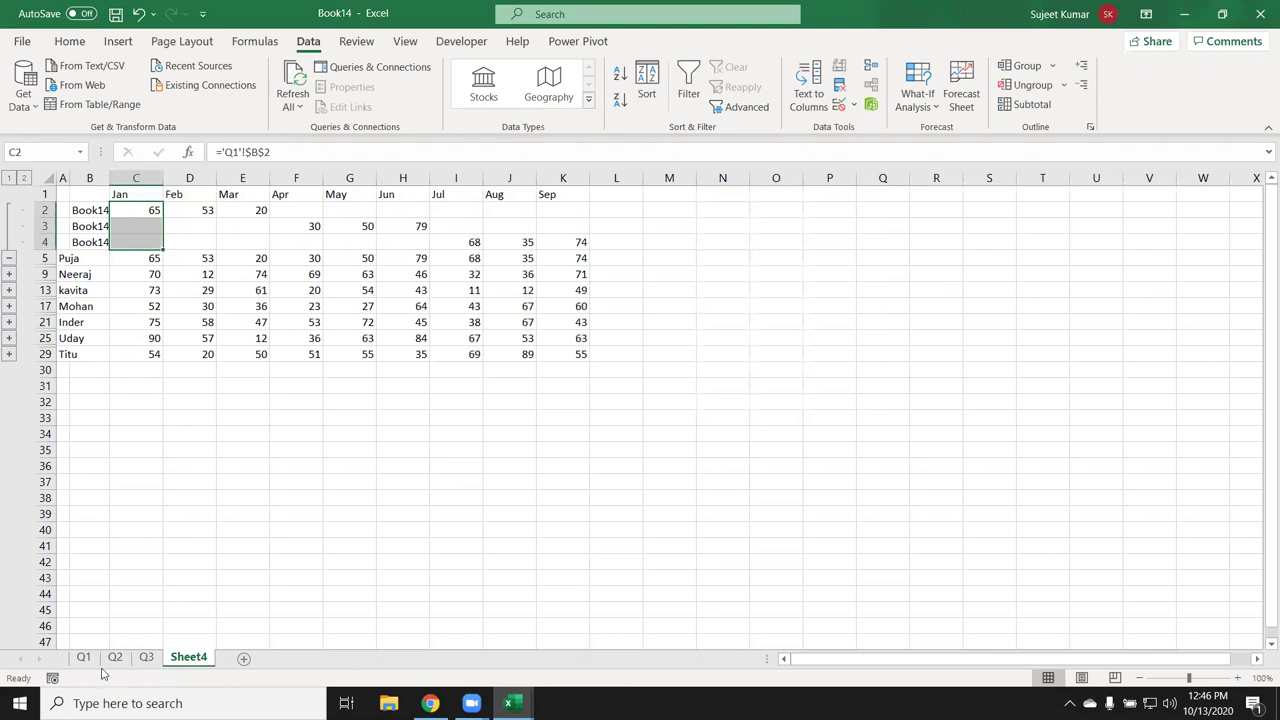
pyautogui.click(10, 236)
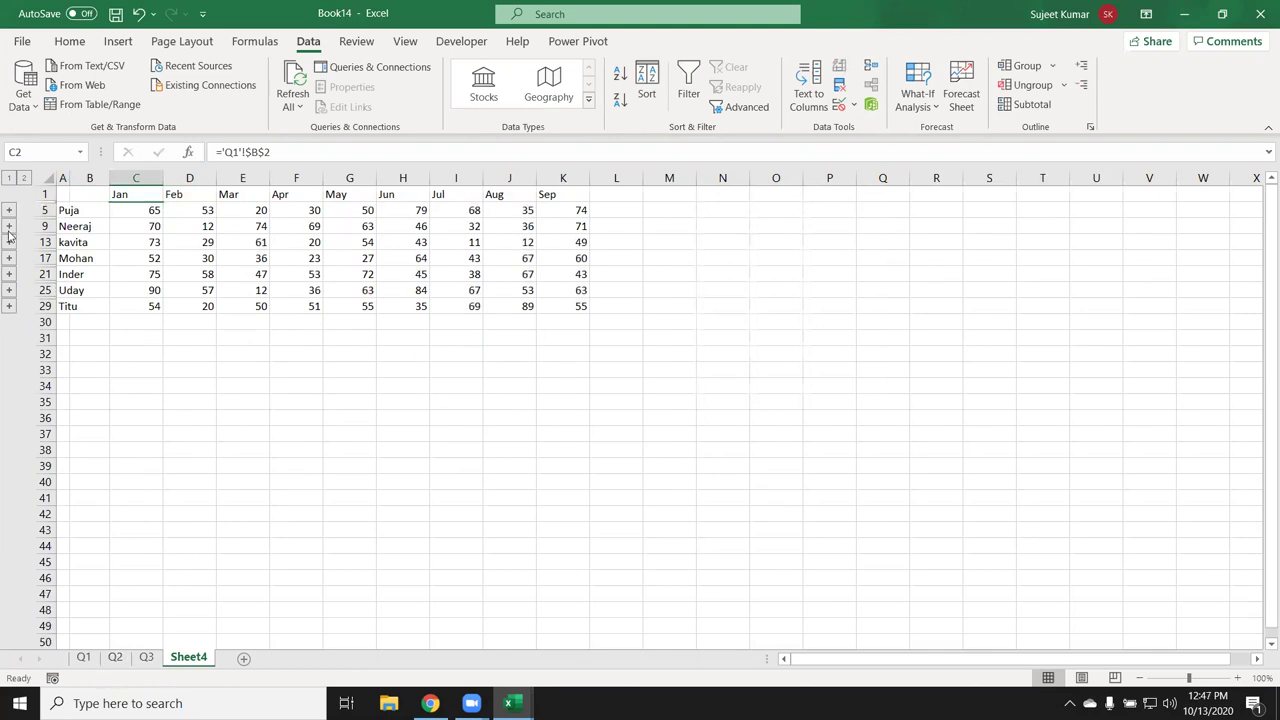
pyautogui.click(221, 320)
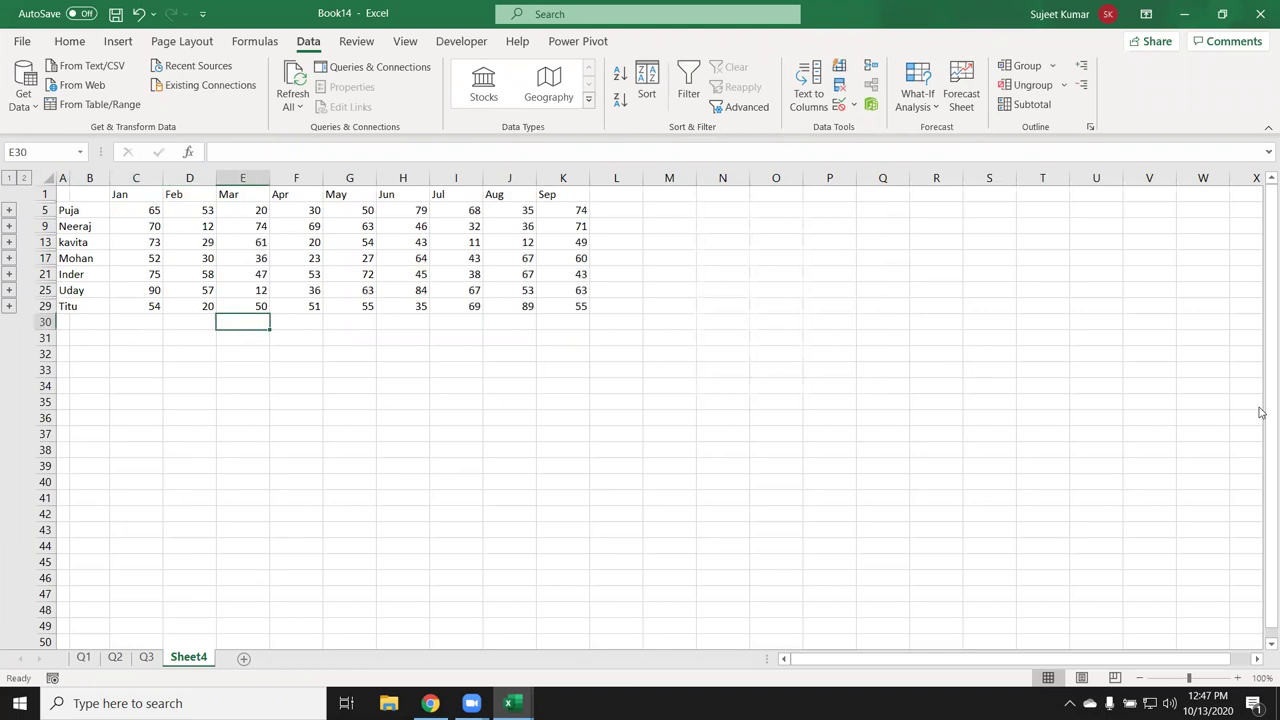
# Close workbook Book14 without saving changes
pyautogui.click(1260, 14)
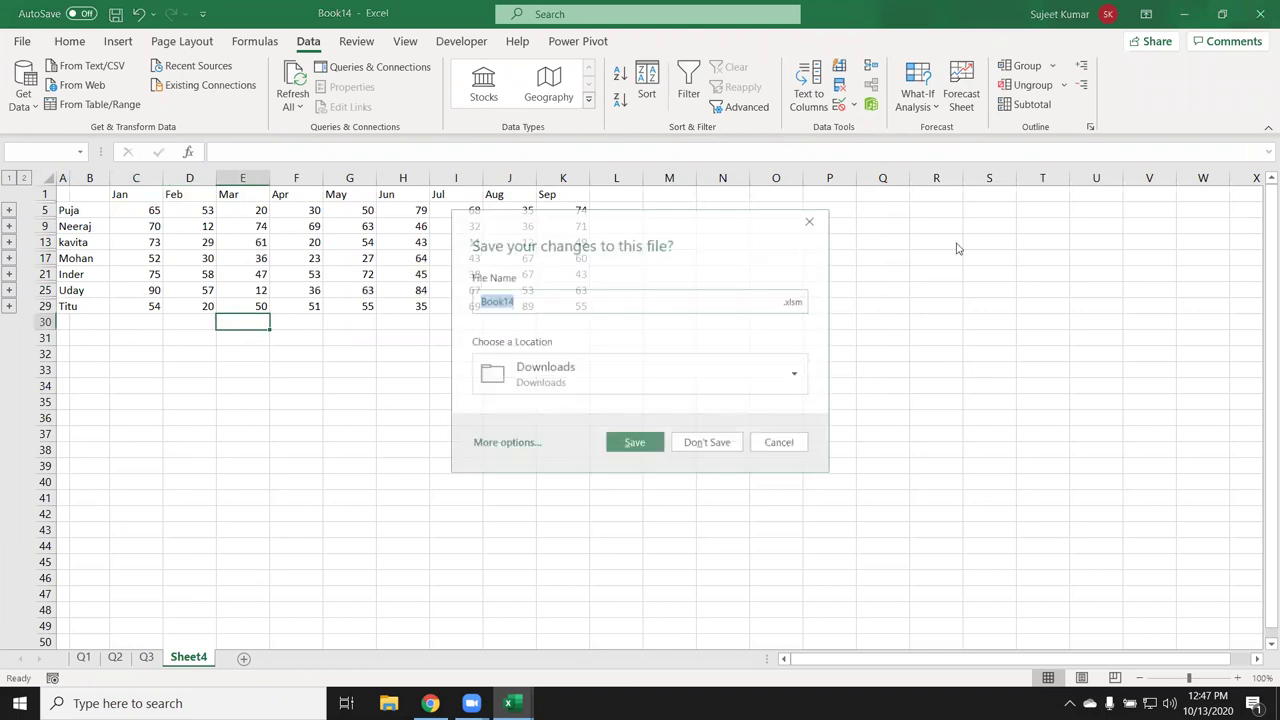
pyautogui.click(687, 441)
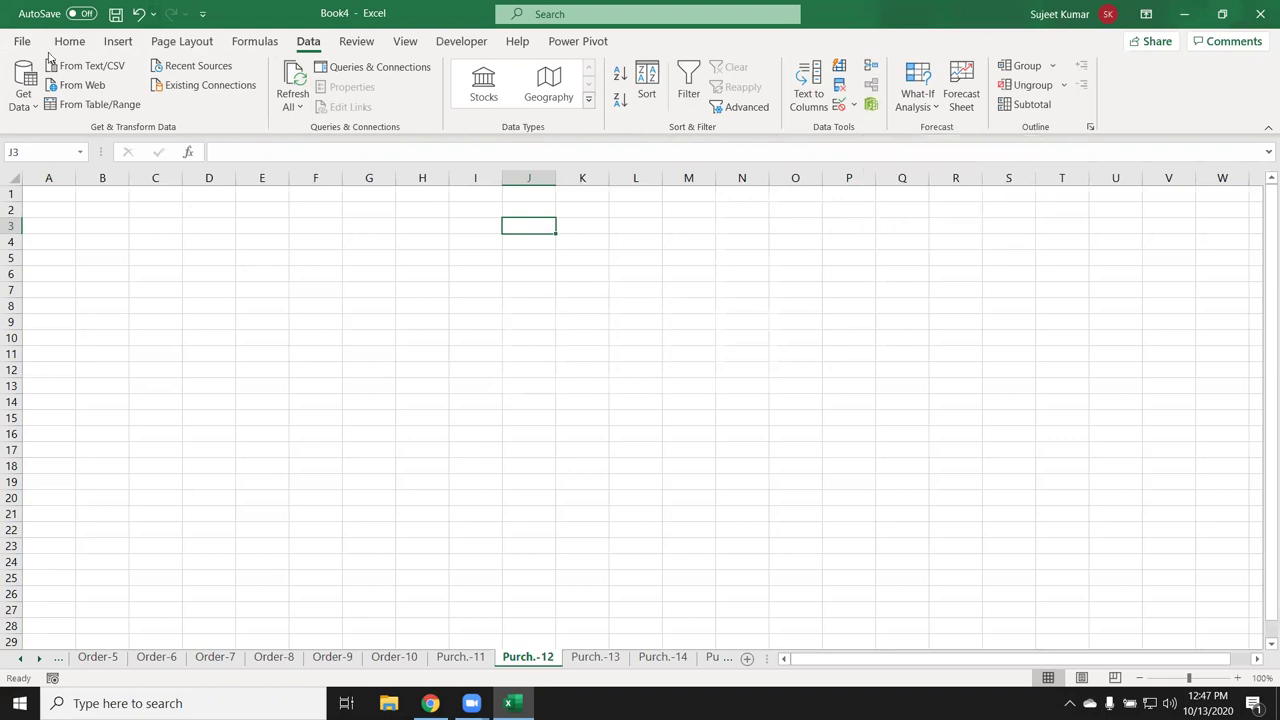
# Browse the Developer, Power Pivot, Home and Data ribbon tabs
pyautogui.click(461, 42)
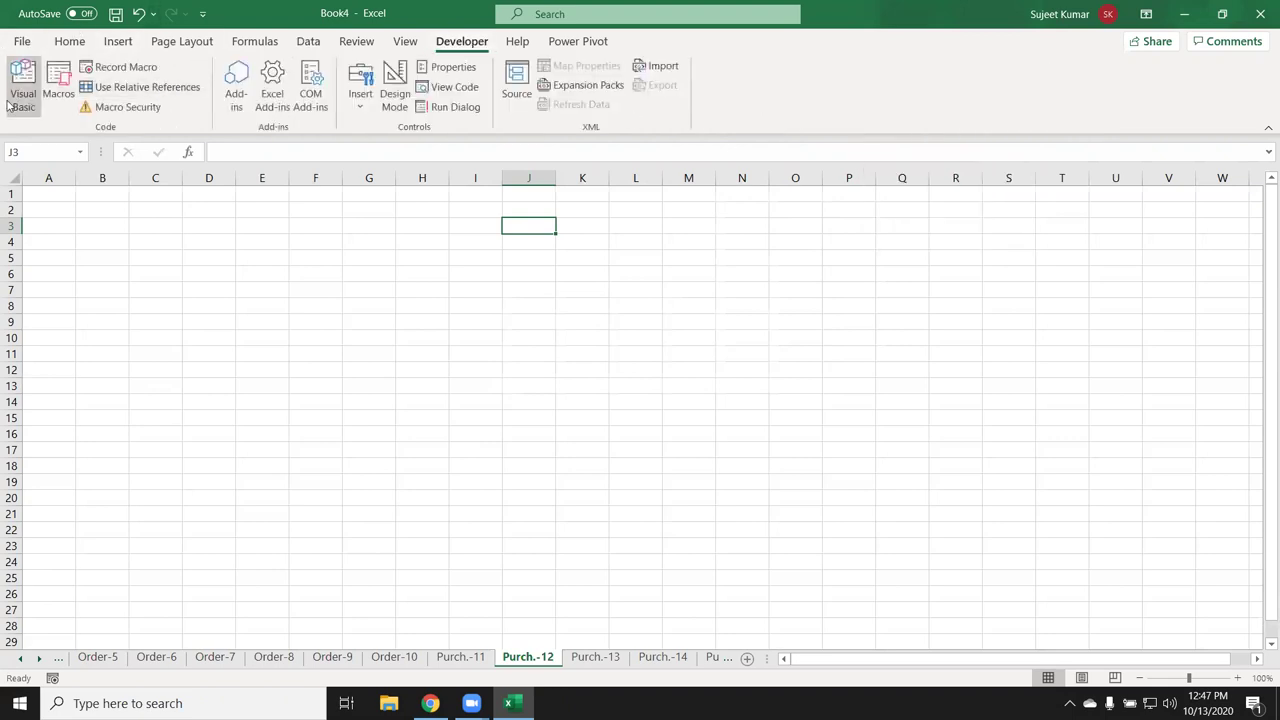
pyautogui.click(558, 44)
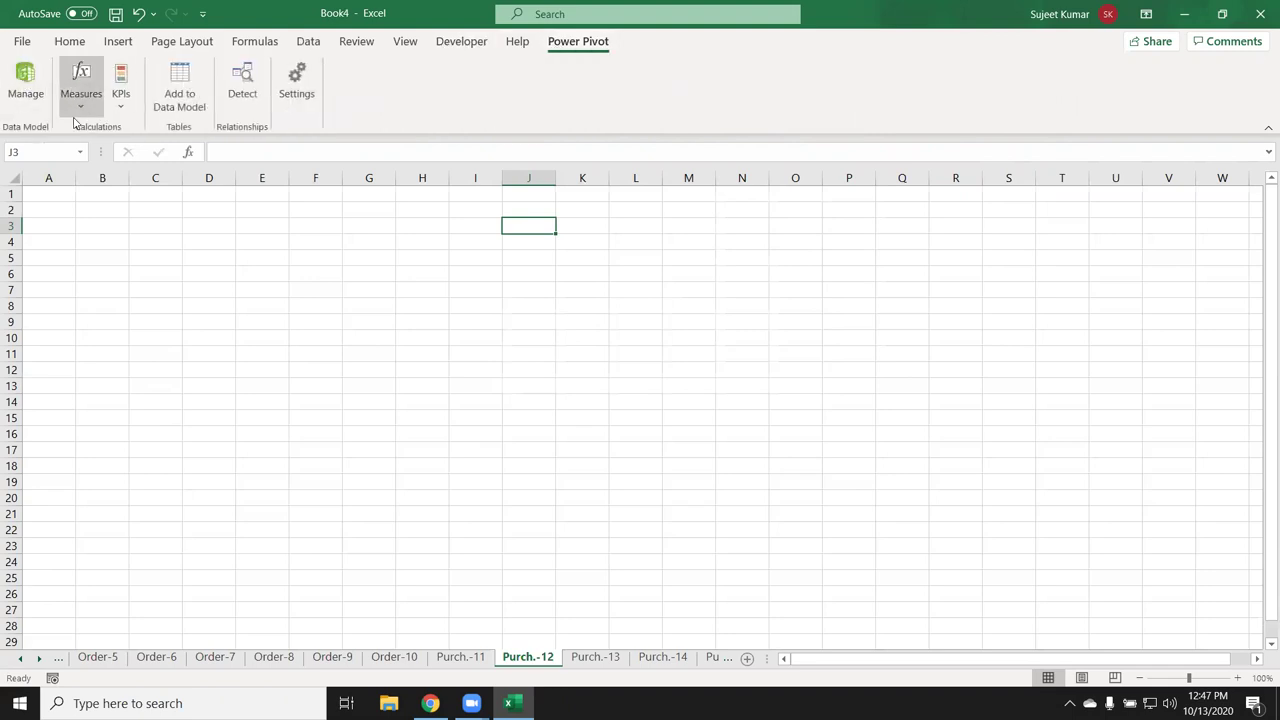
pyautogui.click(70, 42)
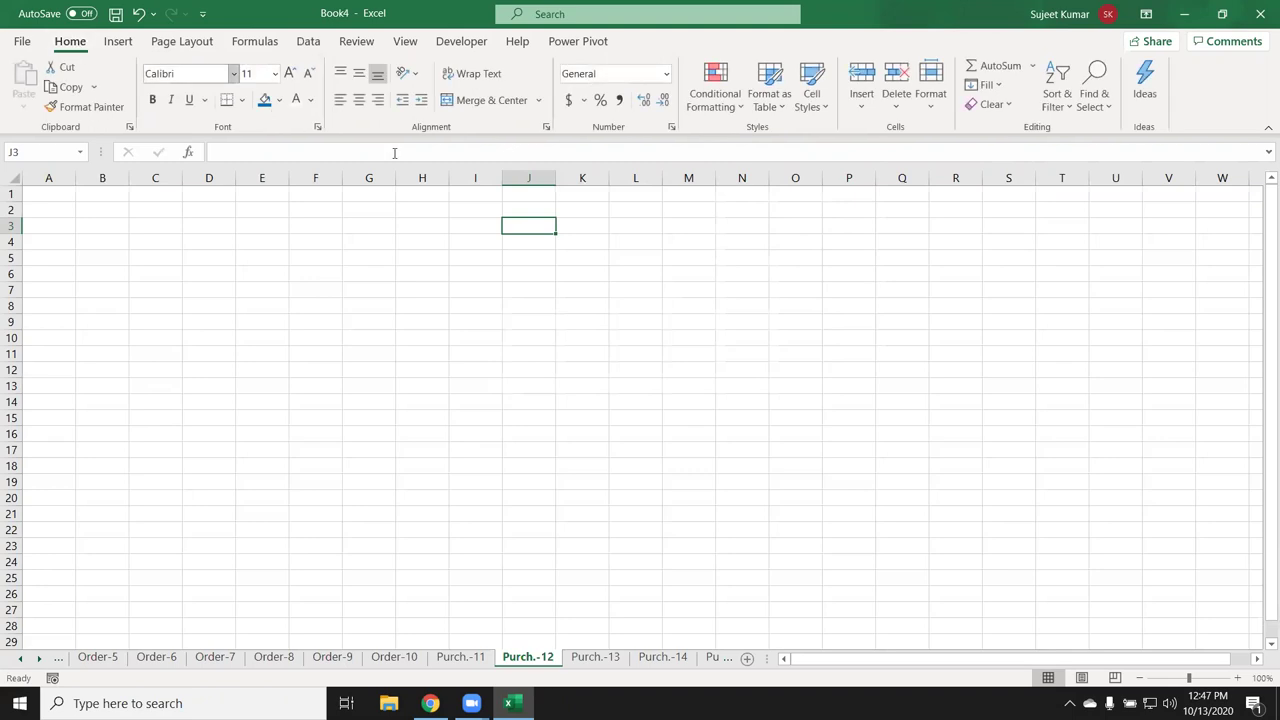
pyautogui.click(308, 41)
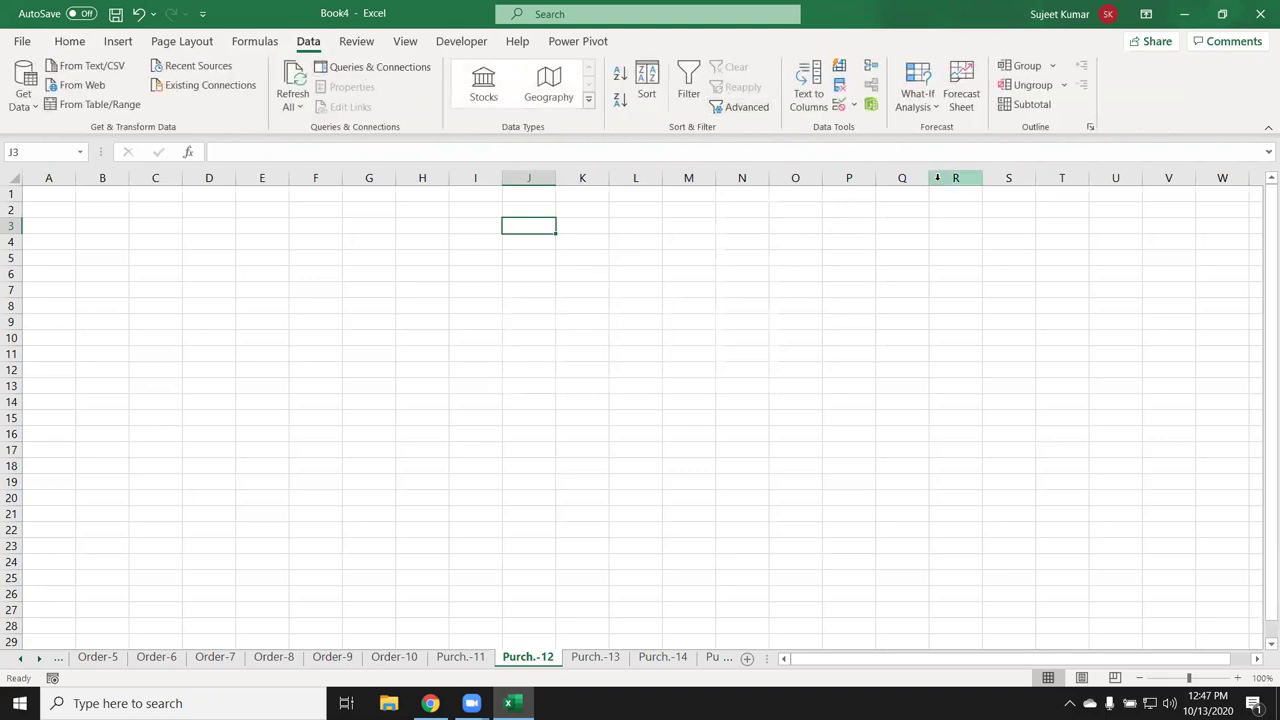
# Open and dismiss the What-If Analysis list, then create a new blank workbook, Book15
pyautogui.click(908, 226)
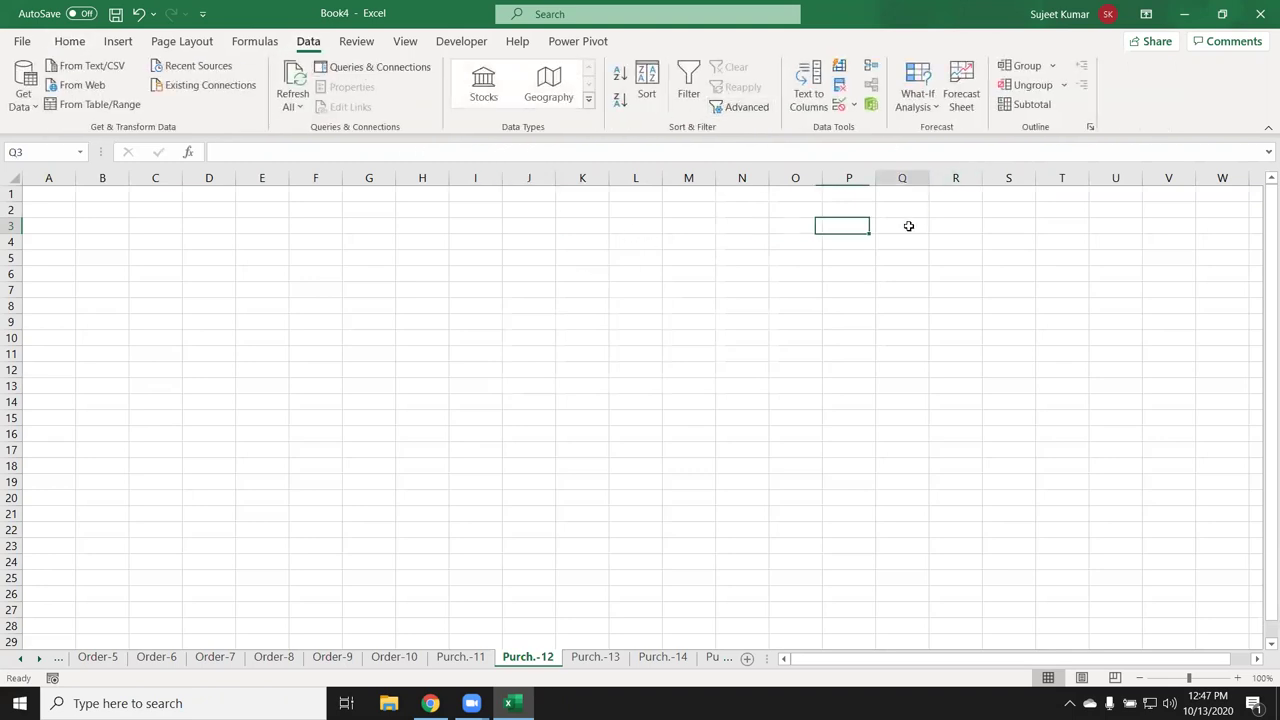
pyautogui.click(927, 112)
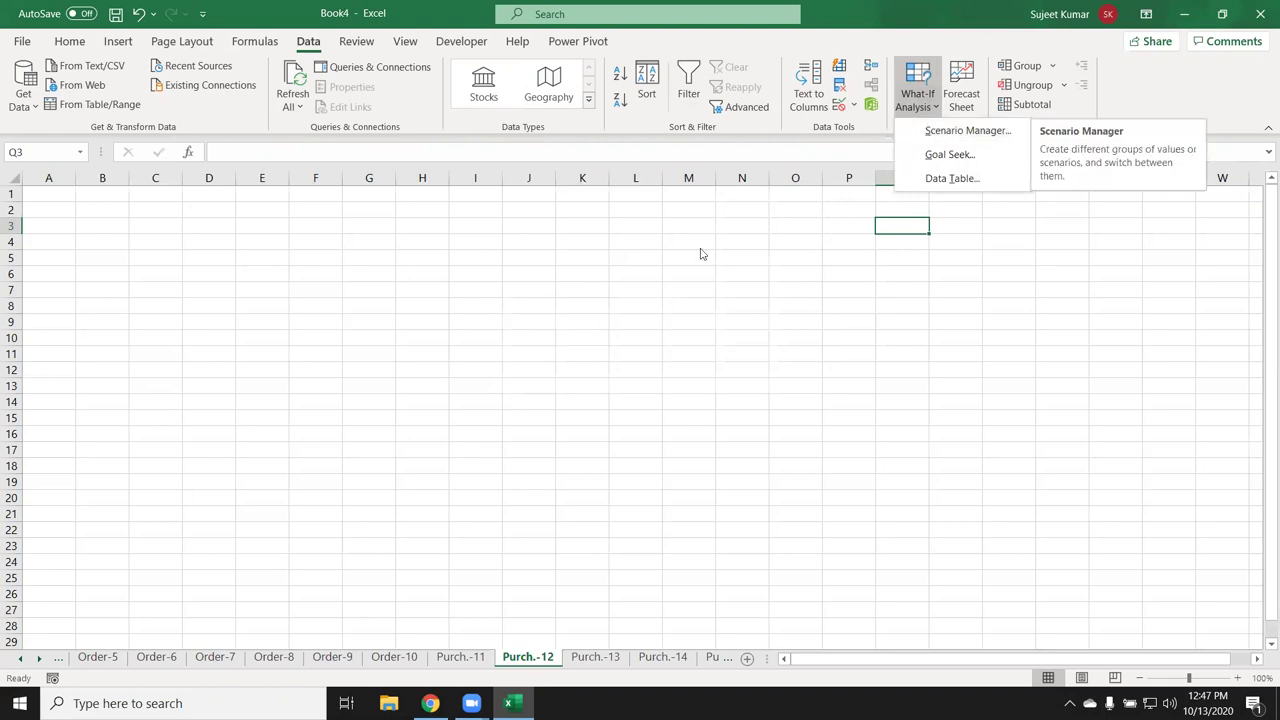
pyautogui.click(343, 362)
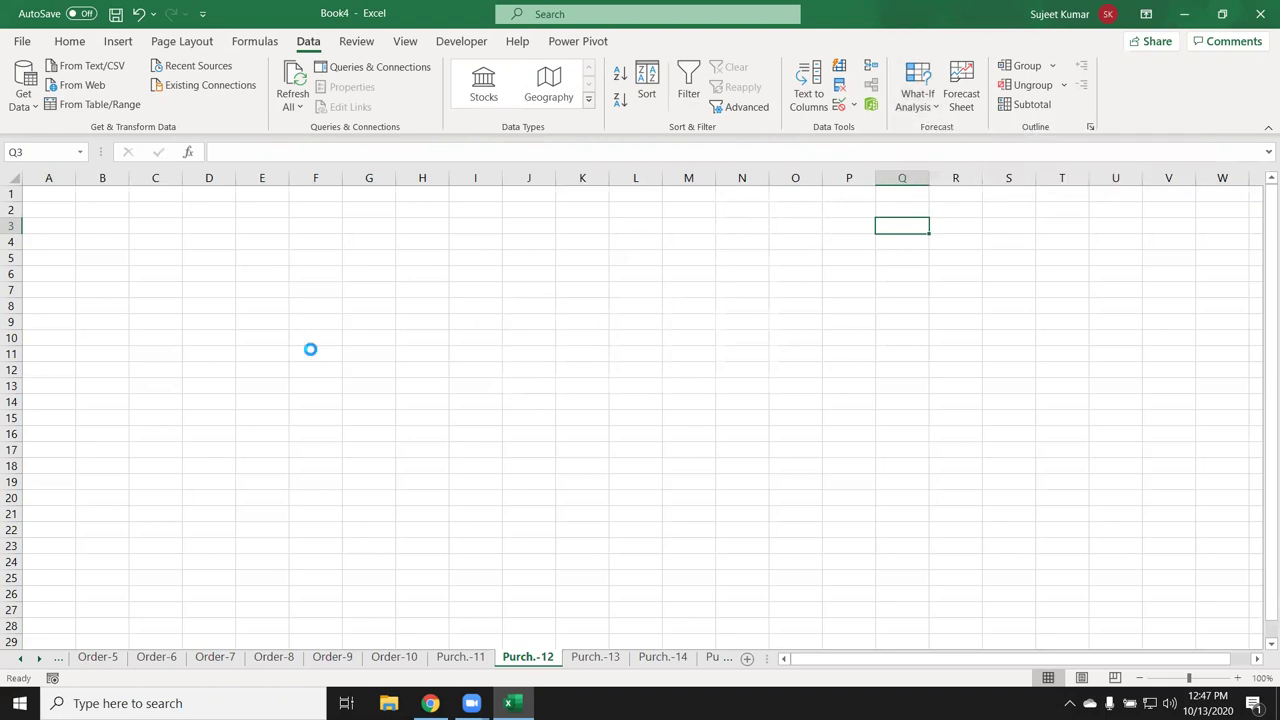
pyautogui.hotkey('ctrl', 'n')
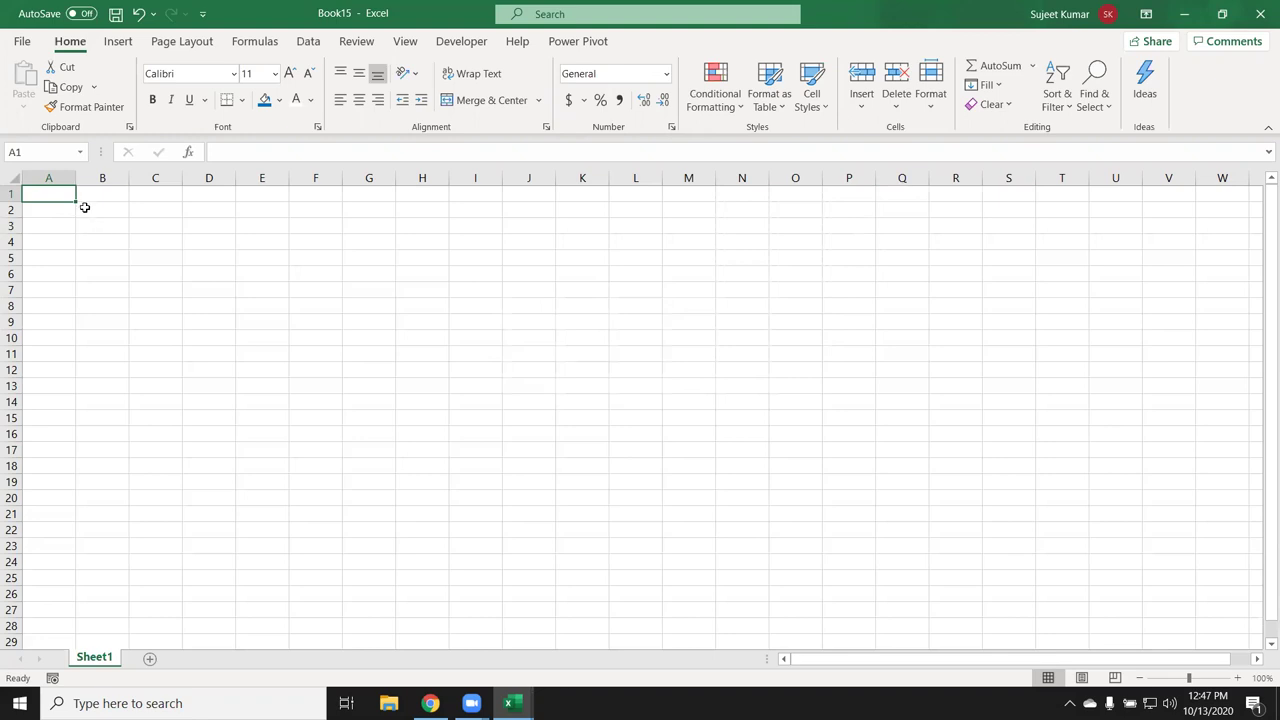
# Enter the Budget 2020 heading and Sales 25000, correcting the mistyped 3900000
pyautogui.click(98, 206)
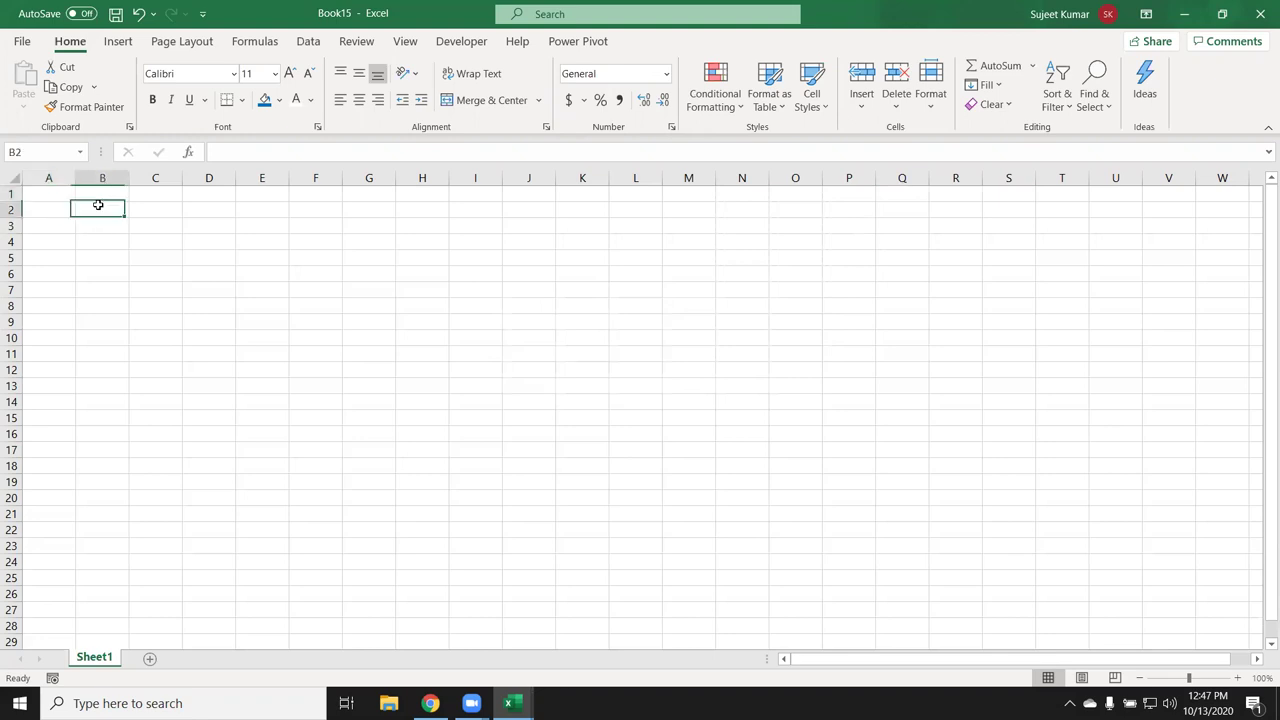
pyautogui.write('Budget')
pyautogui.press('Tab')
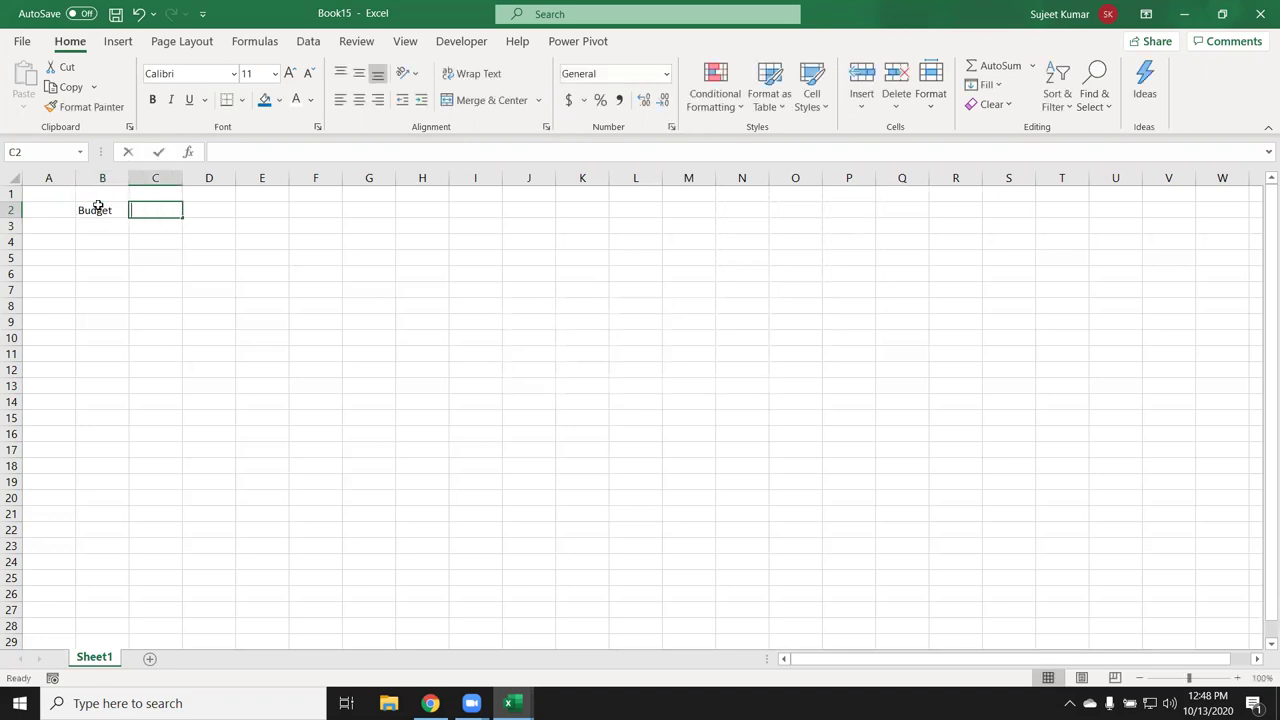
pyautogui.write('2020')
pyautogui.click(66, 256)
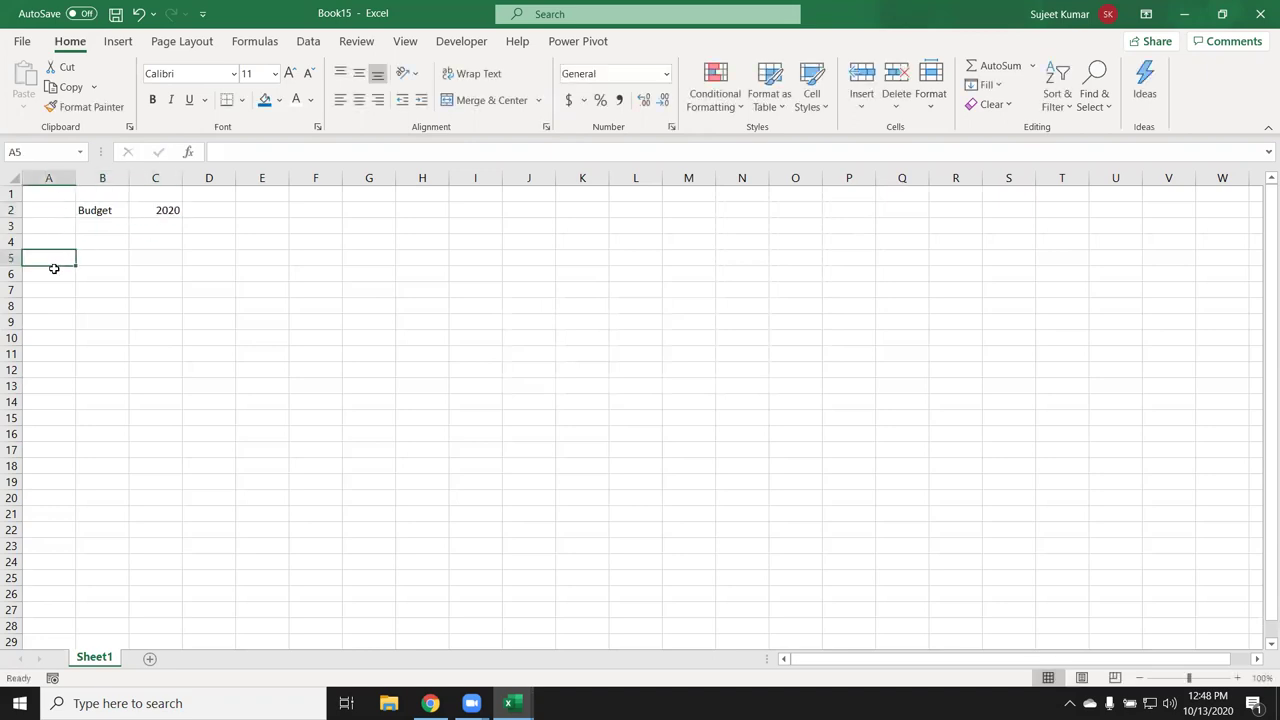
pyautogui.click(93, 245)
pyautogui.write('Sales')
pyautogui.press('Tab')
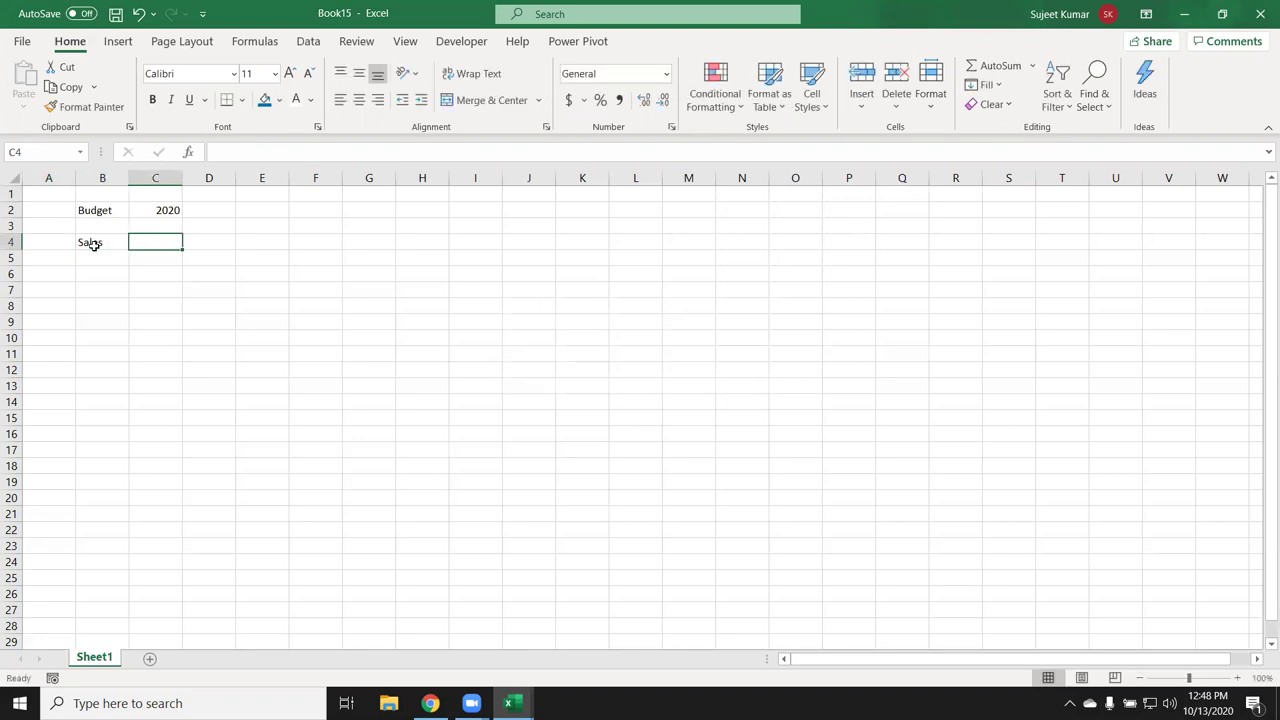
pyautogui.write('3900')
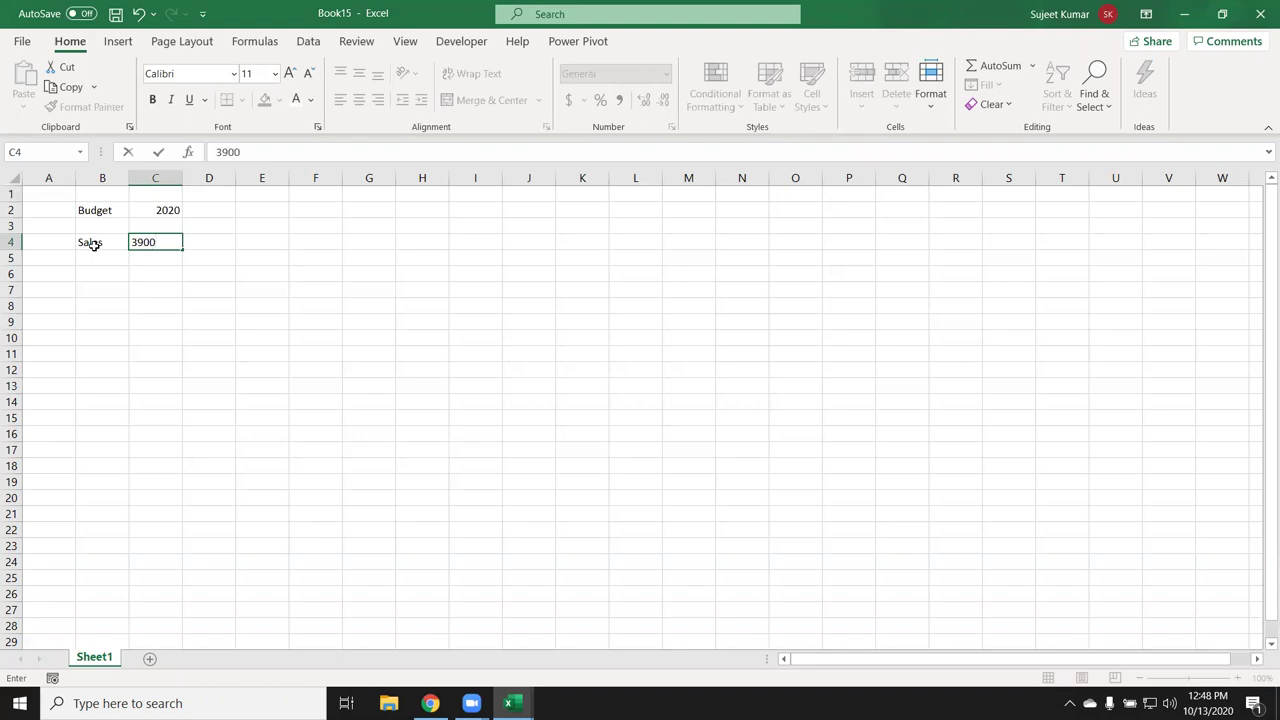
pyautogui.write('000')
pyautogui.press('Return')
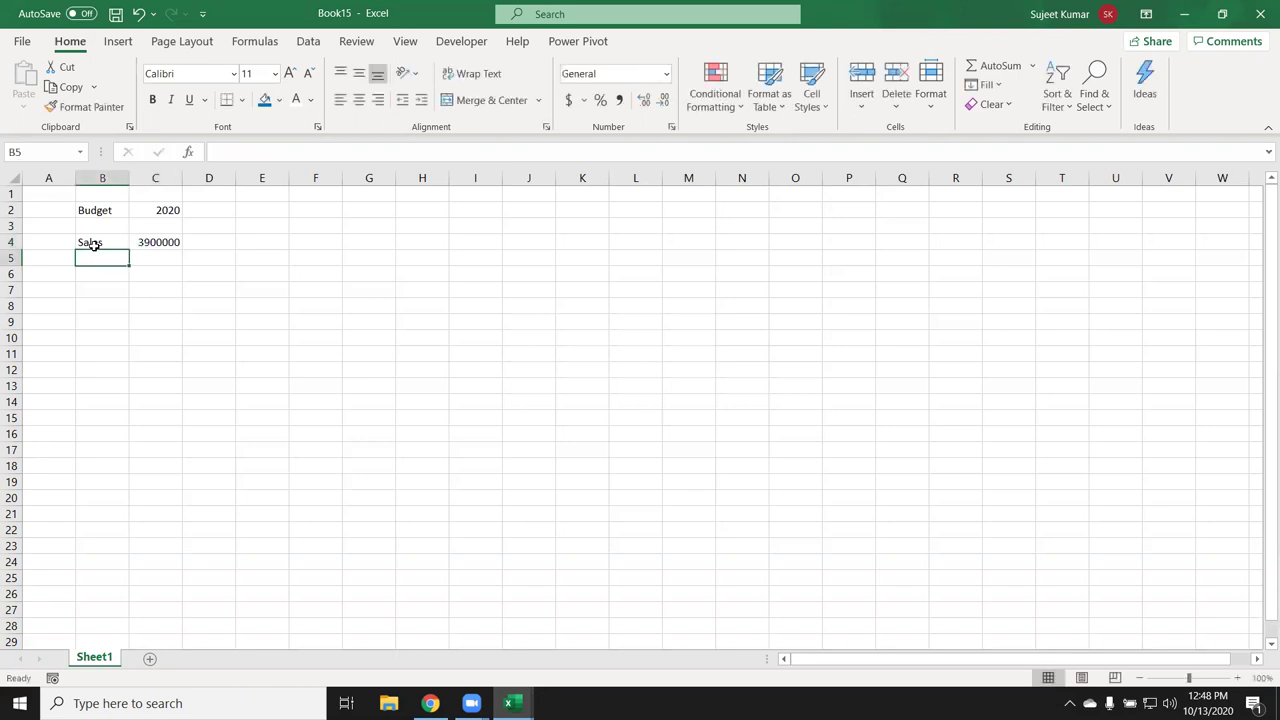
pyautogui.press('Right')
pyautogui.press('Up')
pyautogui.write('25000')
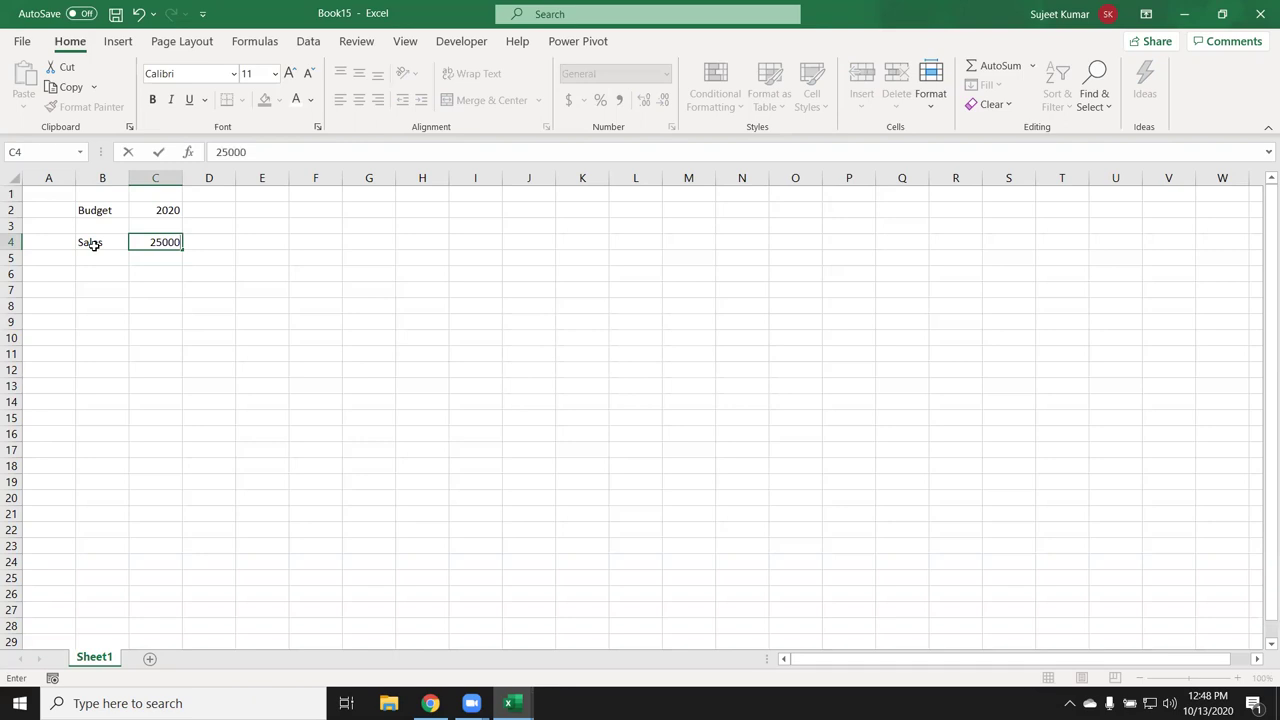
pyautogui.press('Return')
# Add Expe. 15000 and a Profit formula subtracting expenses from sales, giving 10000
pyautogui.press('Left')
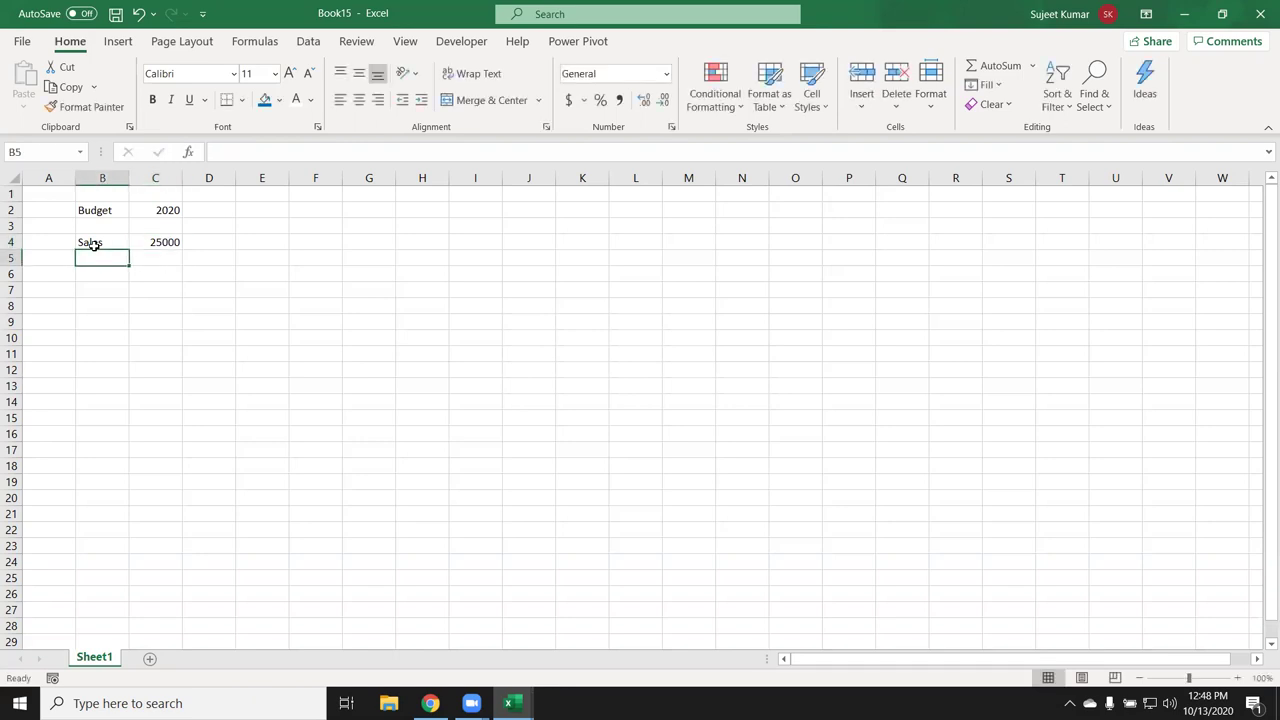
pyautogui.write('Expe.')
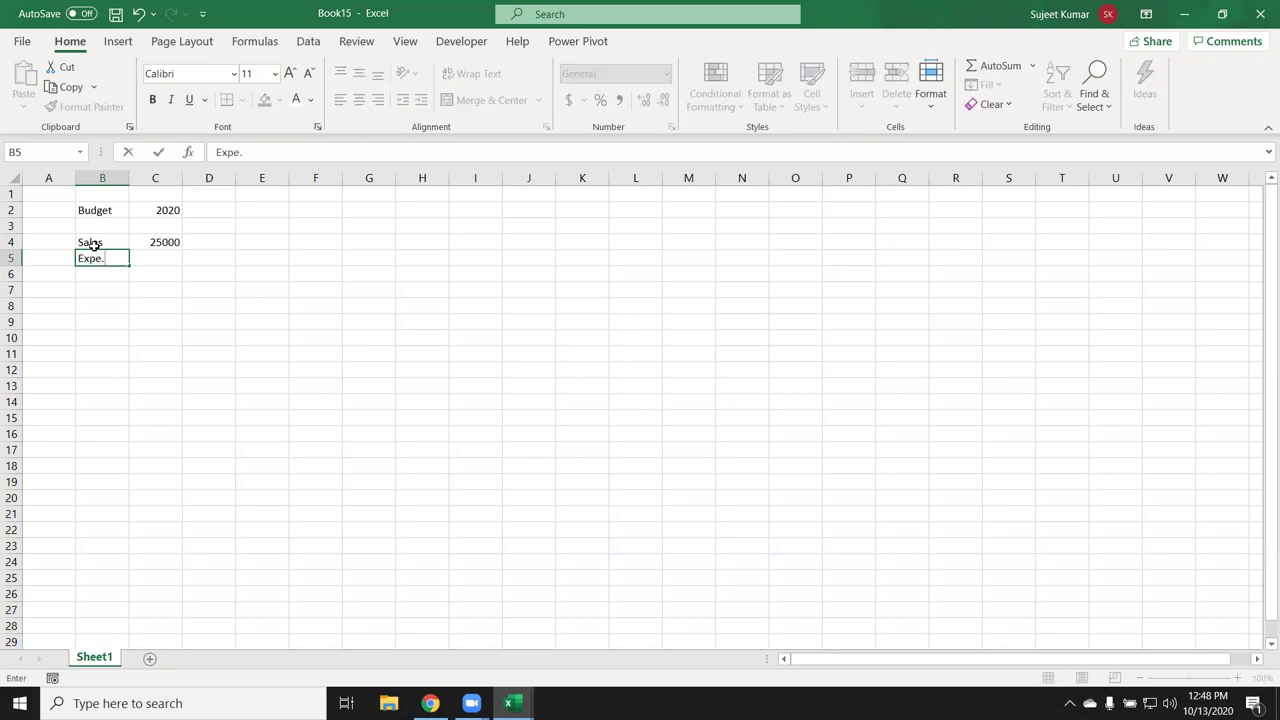
pyautogui.press('Tab')
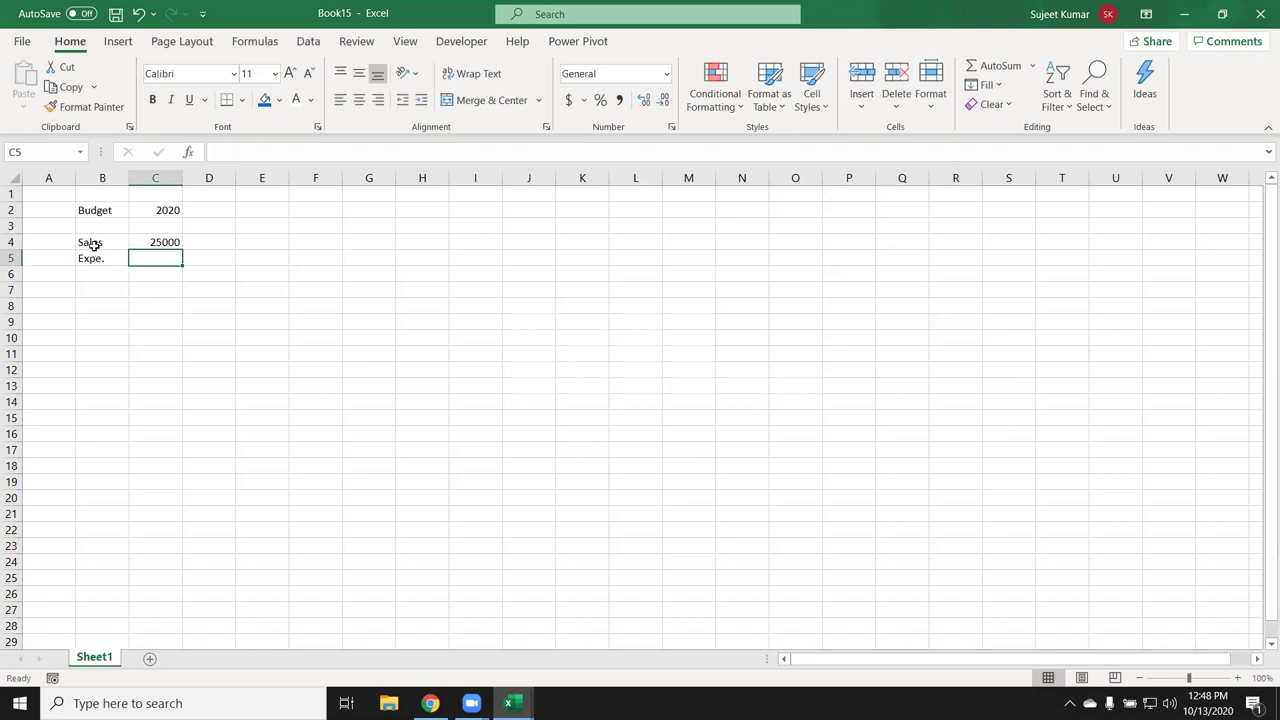
pyautogui.write('15000')
pyautogui.press('Return')
pyautogui.press('Return')
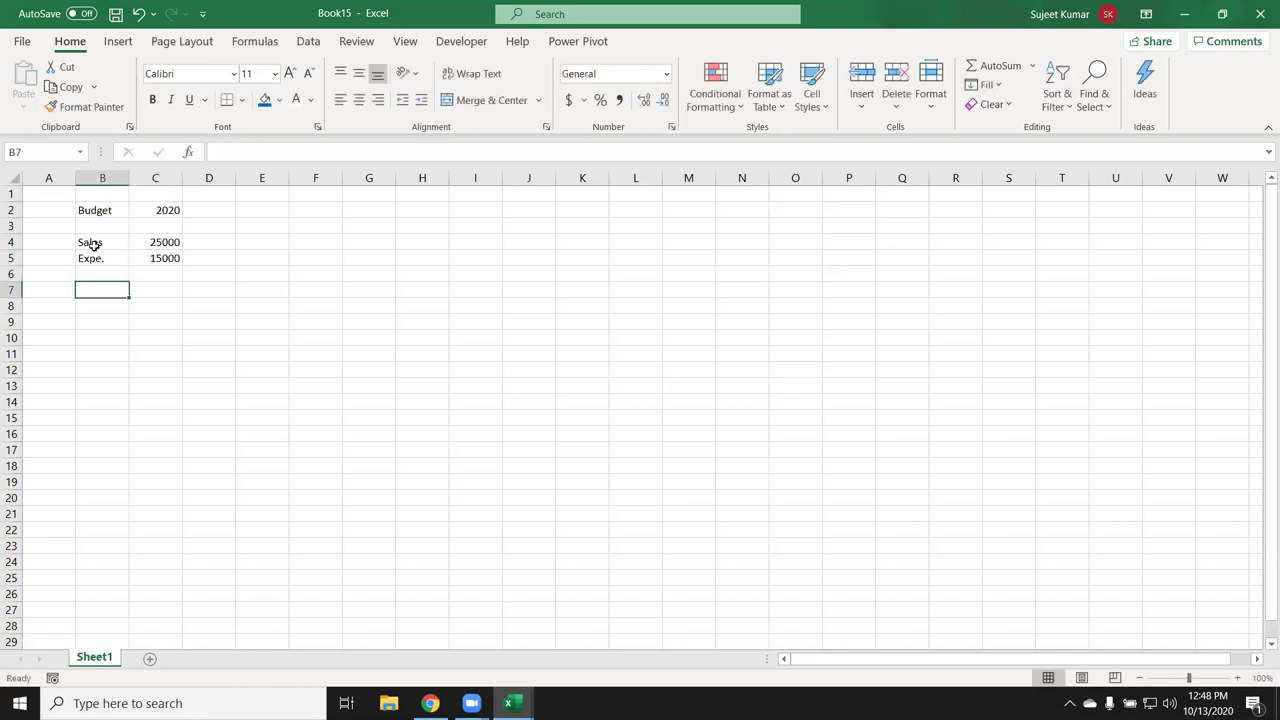
pyautogui.write('Profit')
pyautogui.press('Tab')
pyautogui.write('=')
pyautogui.press('Up')
pyautogui.press('Up')
pyautogui.press('Up')
pyautogui.write('-')
pyautogui.press('Up')
pyautogui.press('Up')
pyautogui.press('Return')
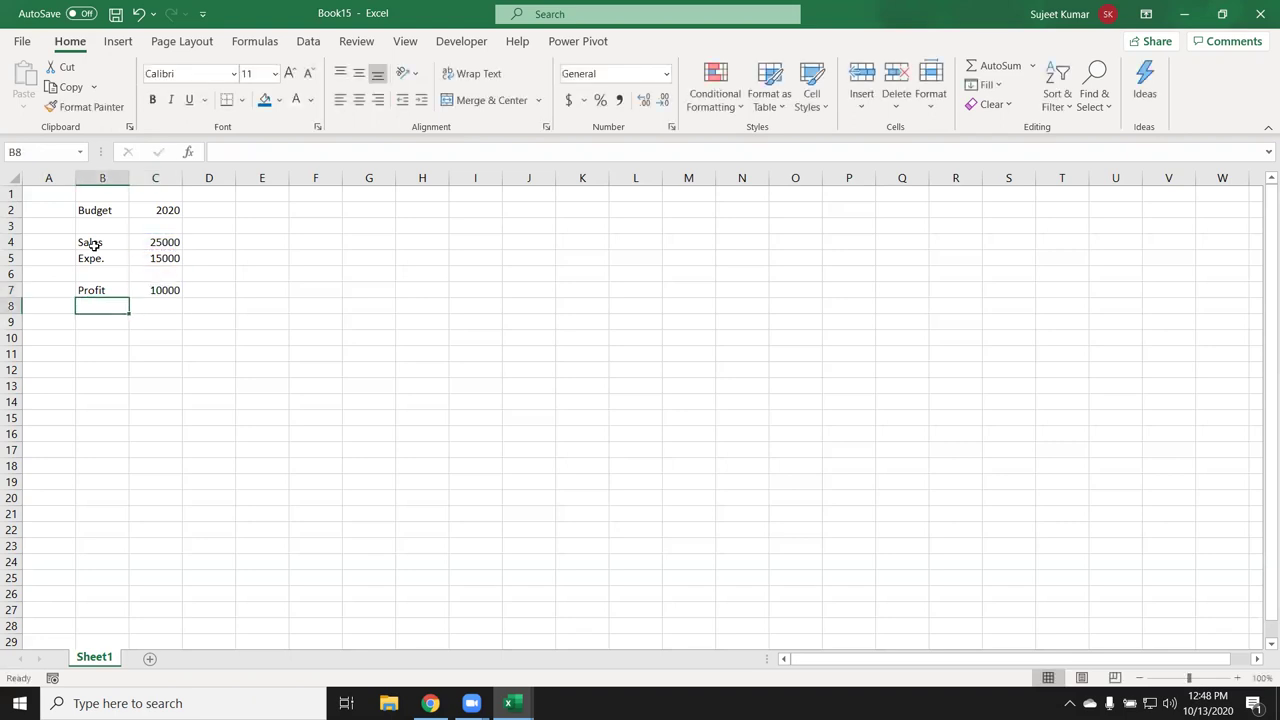
pyautogui.press('Up')
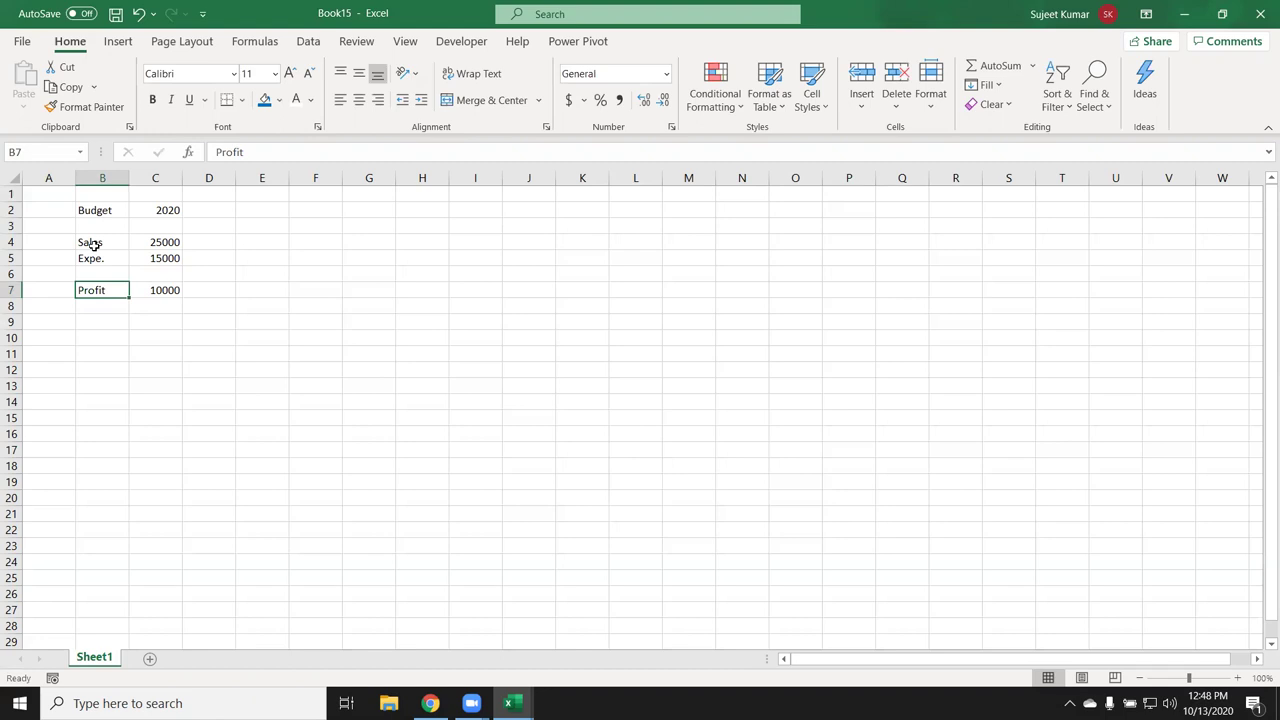
pyautogui.click(145, 353)
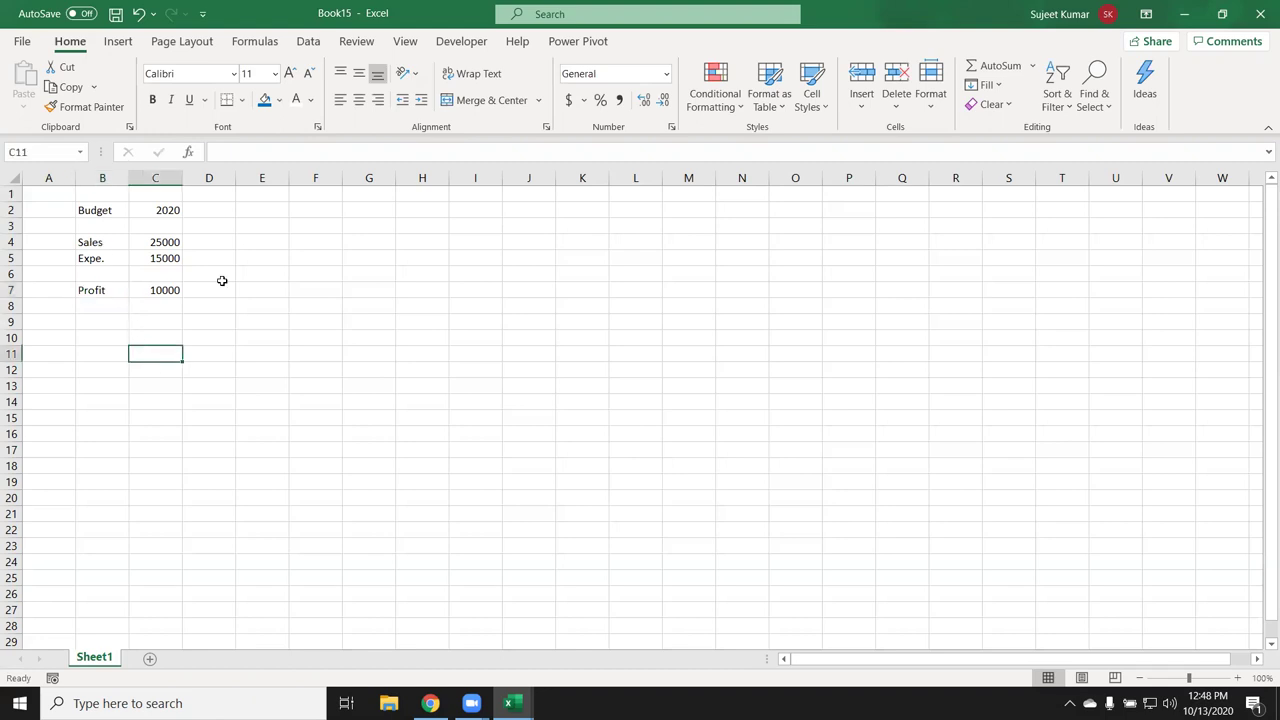
# Start a new Scenario Manager scenario named Marketing with changing cells B2 and C4:C5
pyautogui.click(310, 41)
pyautogui.click(916, 104)
pyautogui.click(935, 129)
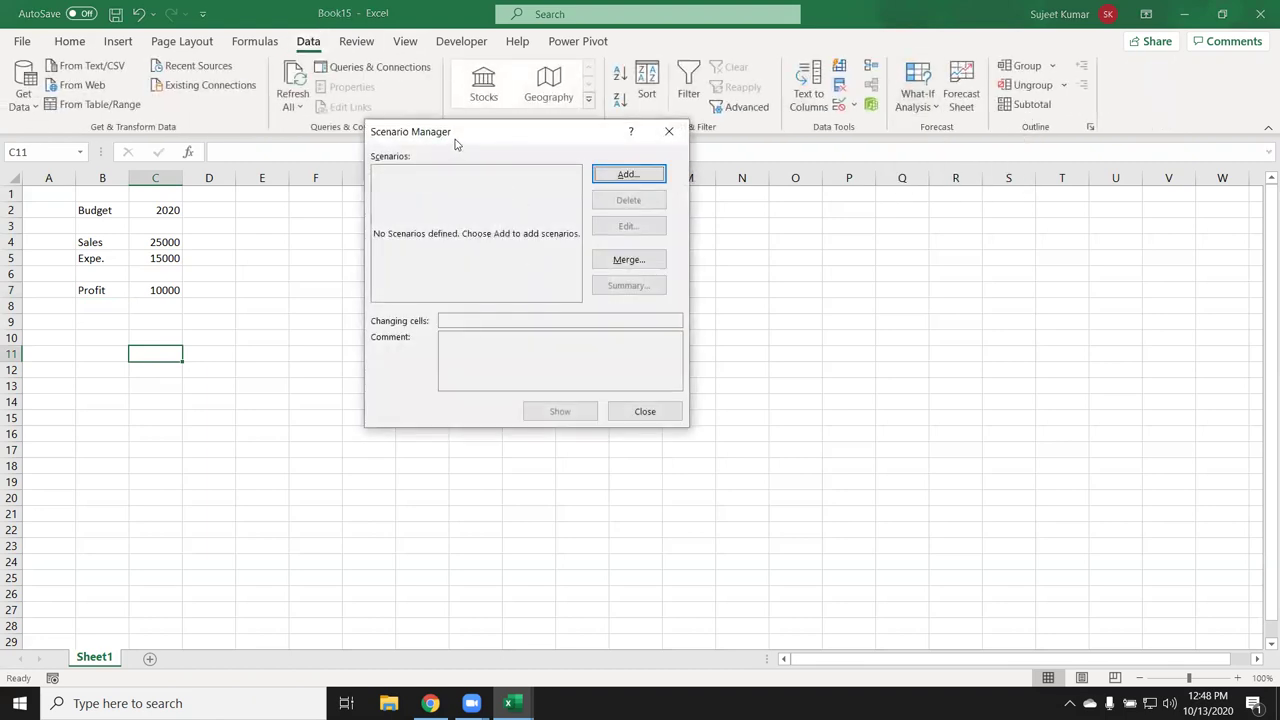
pyautogui.moveTo(457, 134); pyautogui.dragTo(480, 216)
pyautogui.click(652, 257)
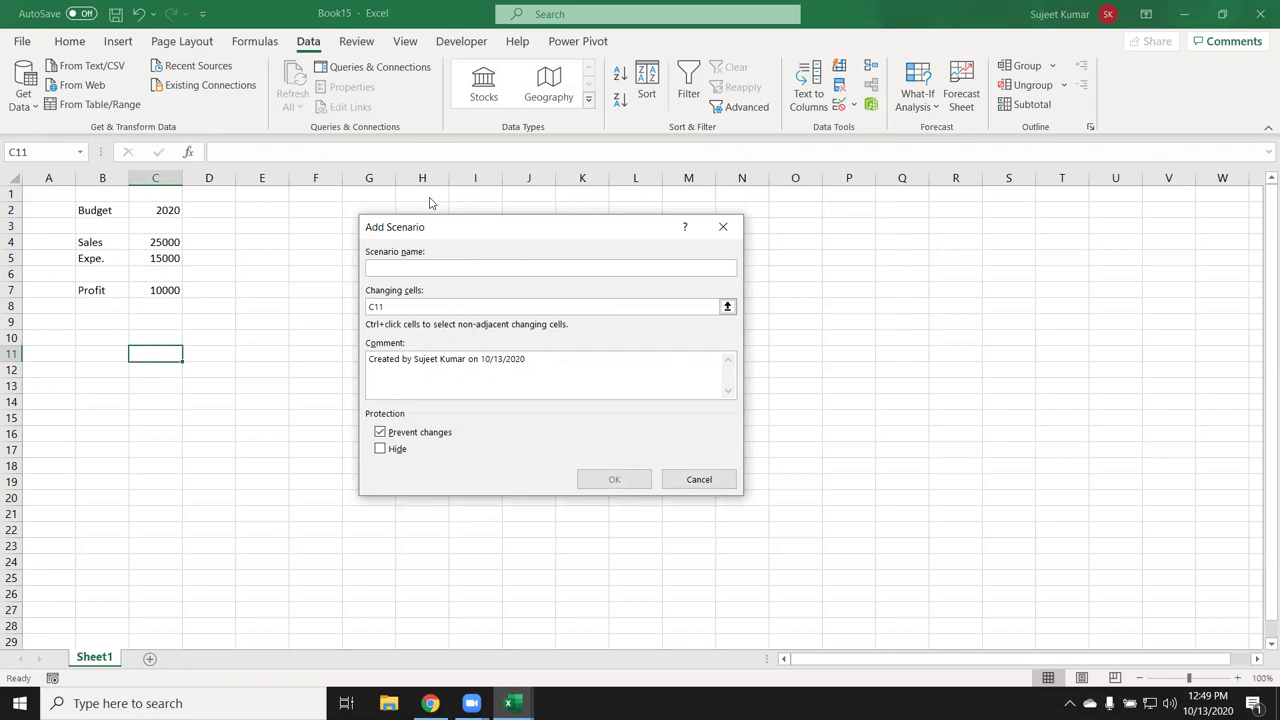
pyautogui.write('Marketingh')
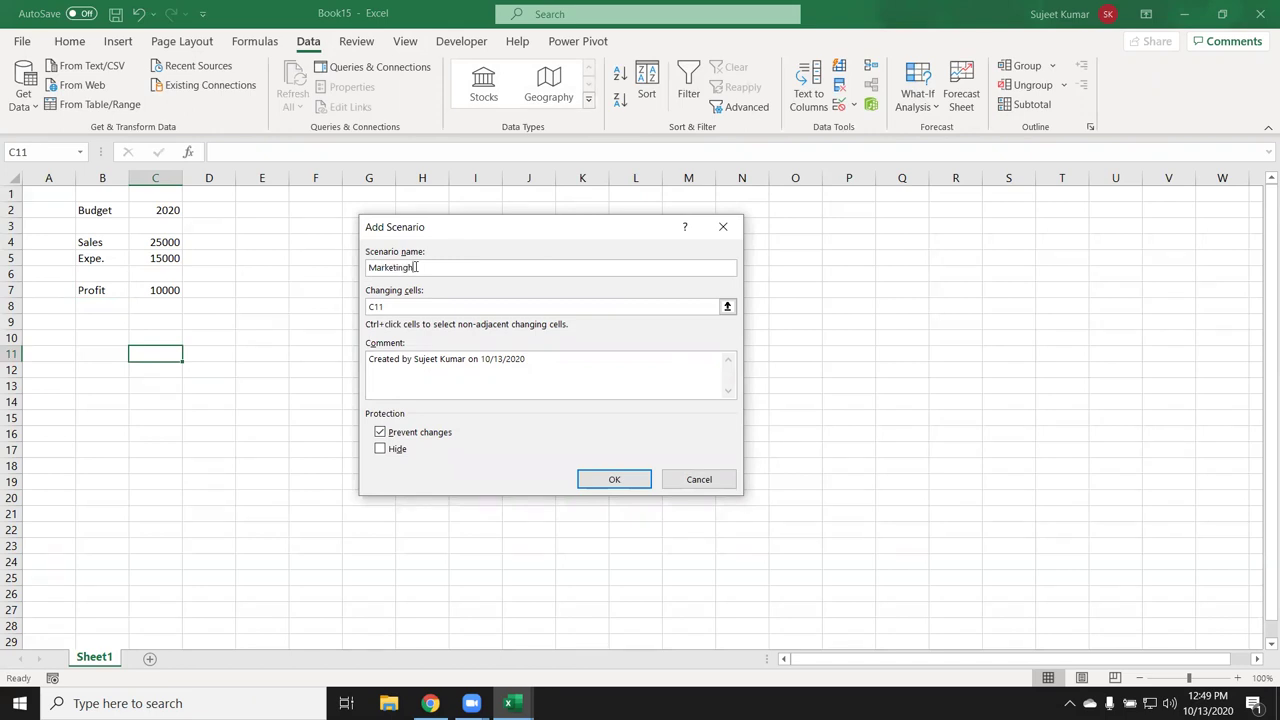
pyautogui.press('BackSpace')
pyautogui.click(405, 310)
pyautogui.press('BackSpace')
pyautogui.press('BackSpace')
pyautogui.press('BackSpace')
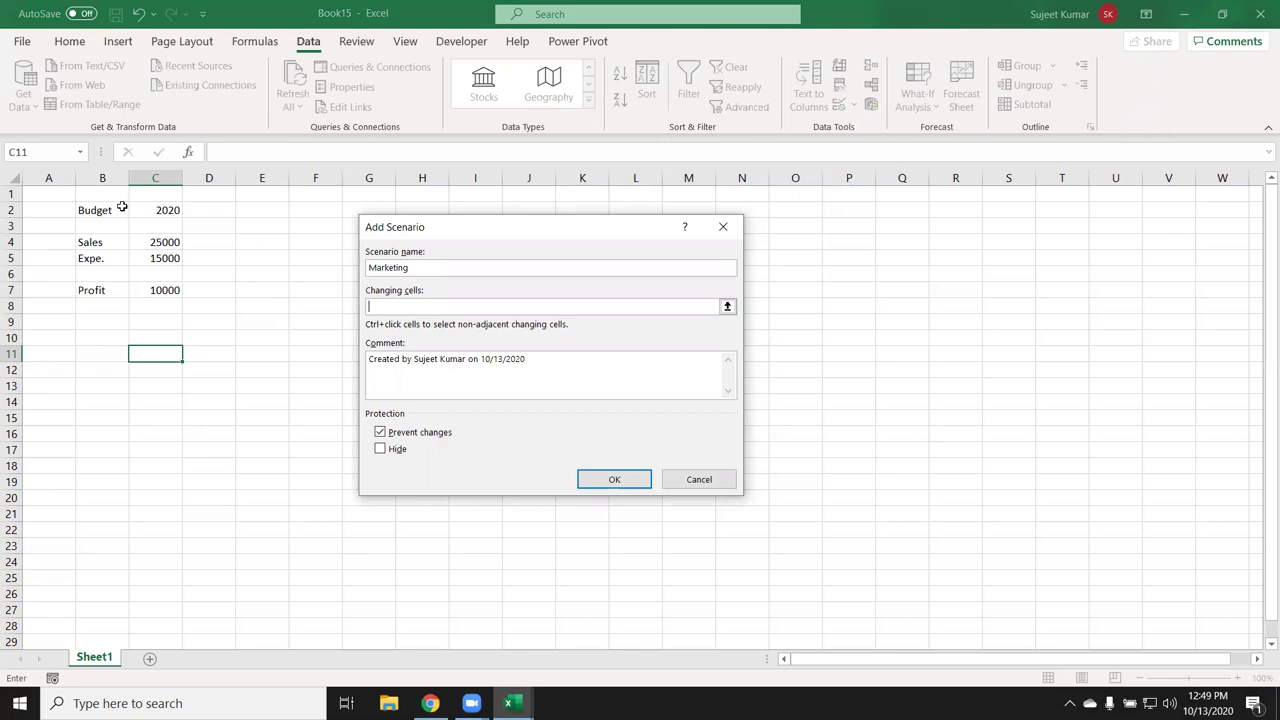
pyautogui.click(117, 211)
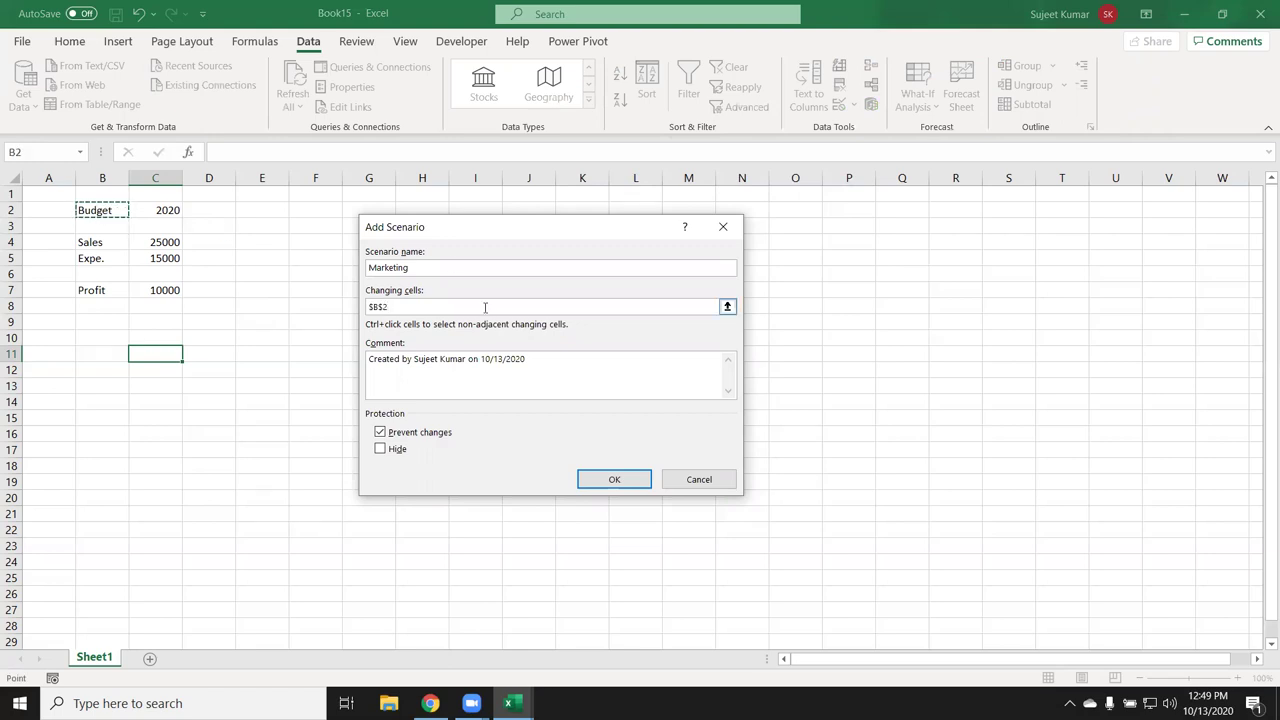
pyautogui.write(',')
pyautogui.moveTo(155, 242); pyautogui.dragTo(157, 259)
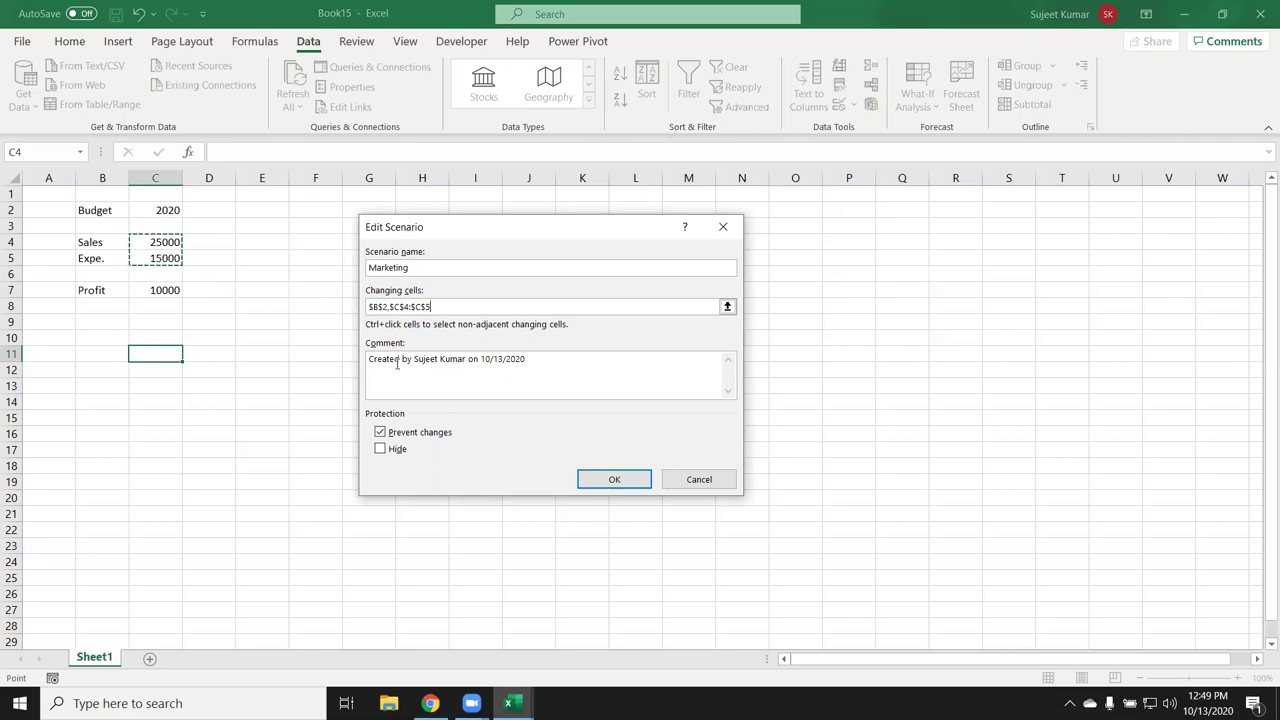
# Replace the comment with 'Forcasting Sales Budget 2020' and confirm the Marketing scenario values
pyautogui.click(432, 384)
pyautogui.moveTo(531, 359); pyautogui.dragTo(343, 361)
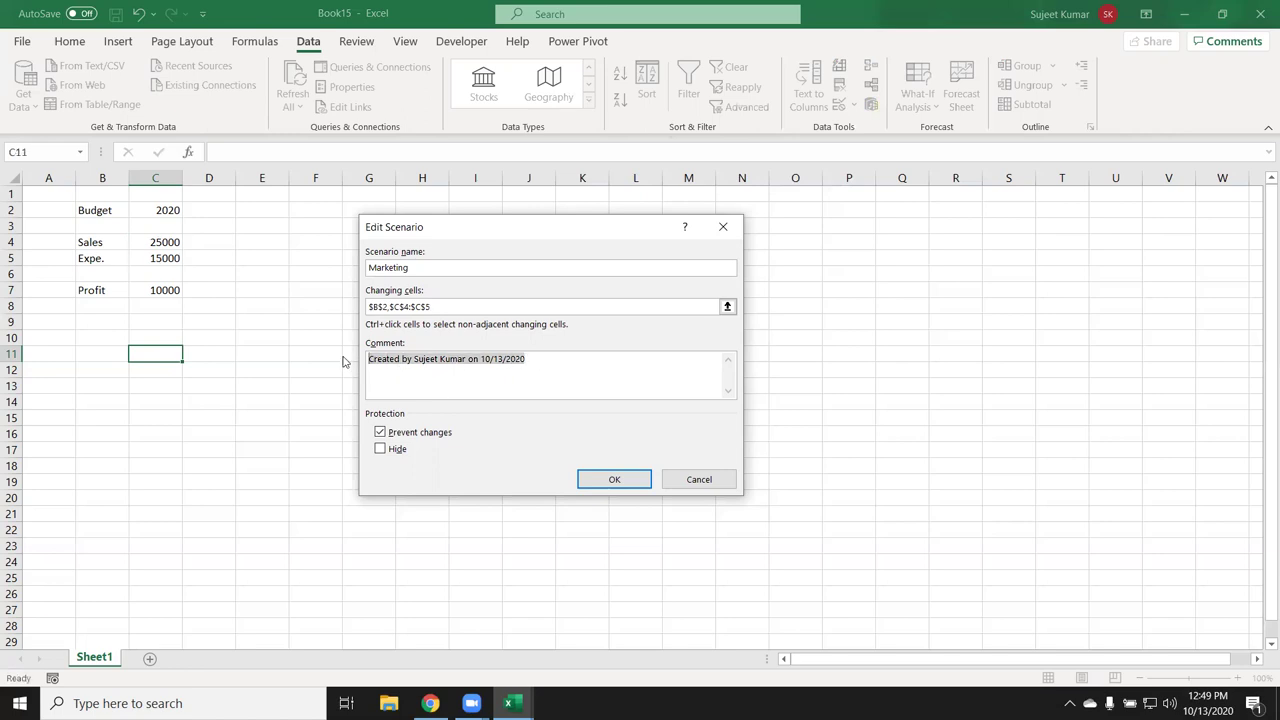
pyautogui.write('Forcasting')
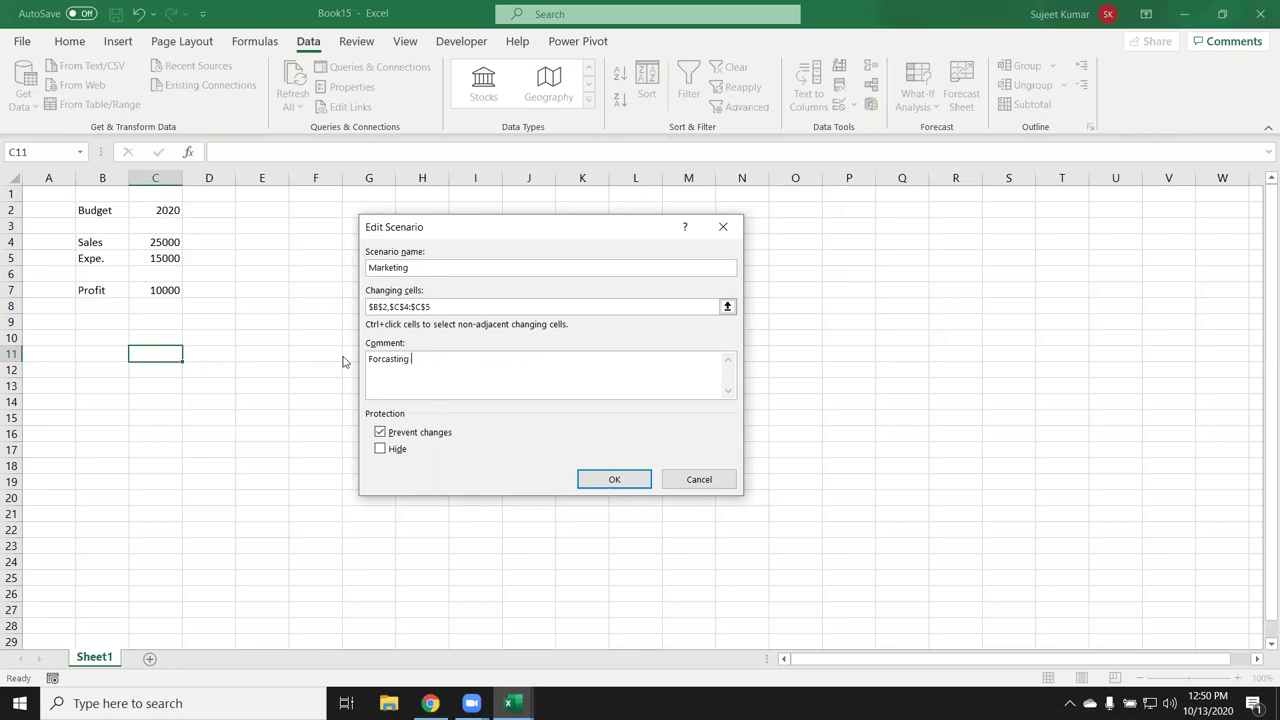
pyautogui.write('le')
pyautogui.press('BackSpace')
pyautogui.press('BackSpace')
pyautogui.press('BackSpace')
pyautogui.write('get ')
pyautogui.write('2020')
pyautogui.click(598, 481)
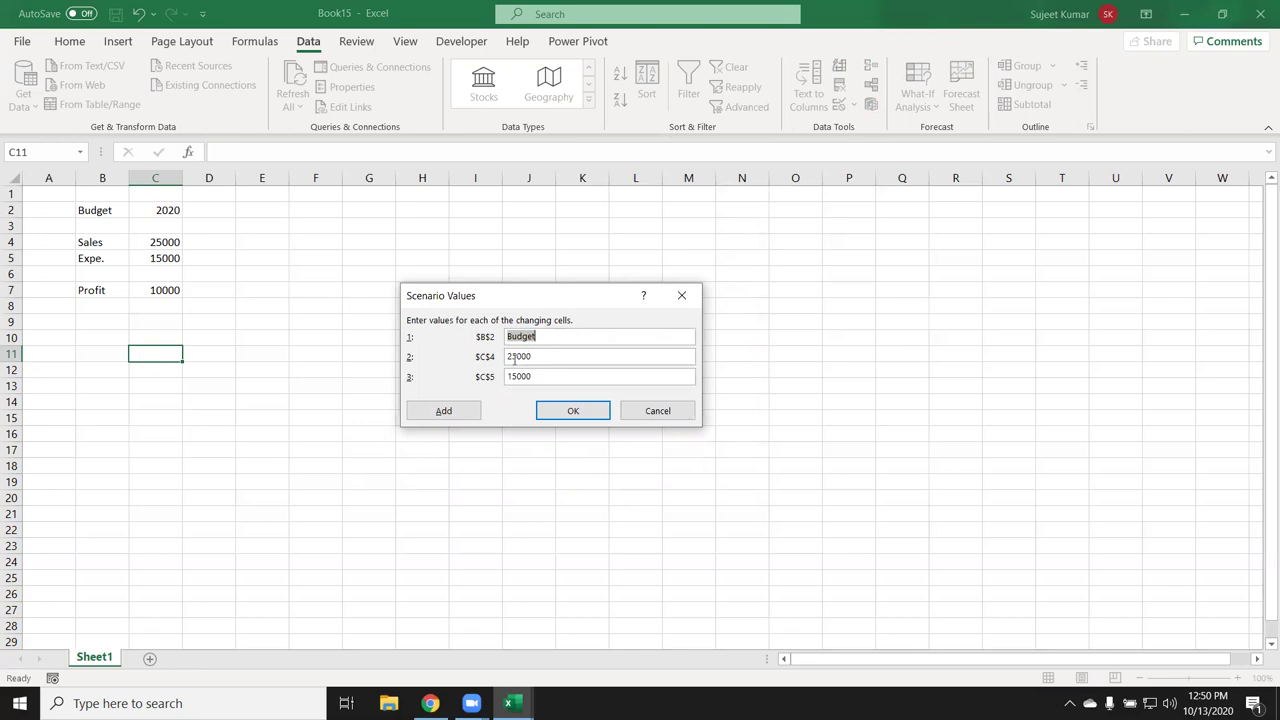
pyautogui.click(446, 416)
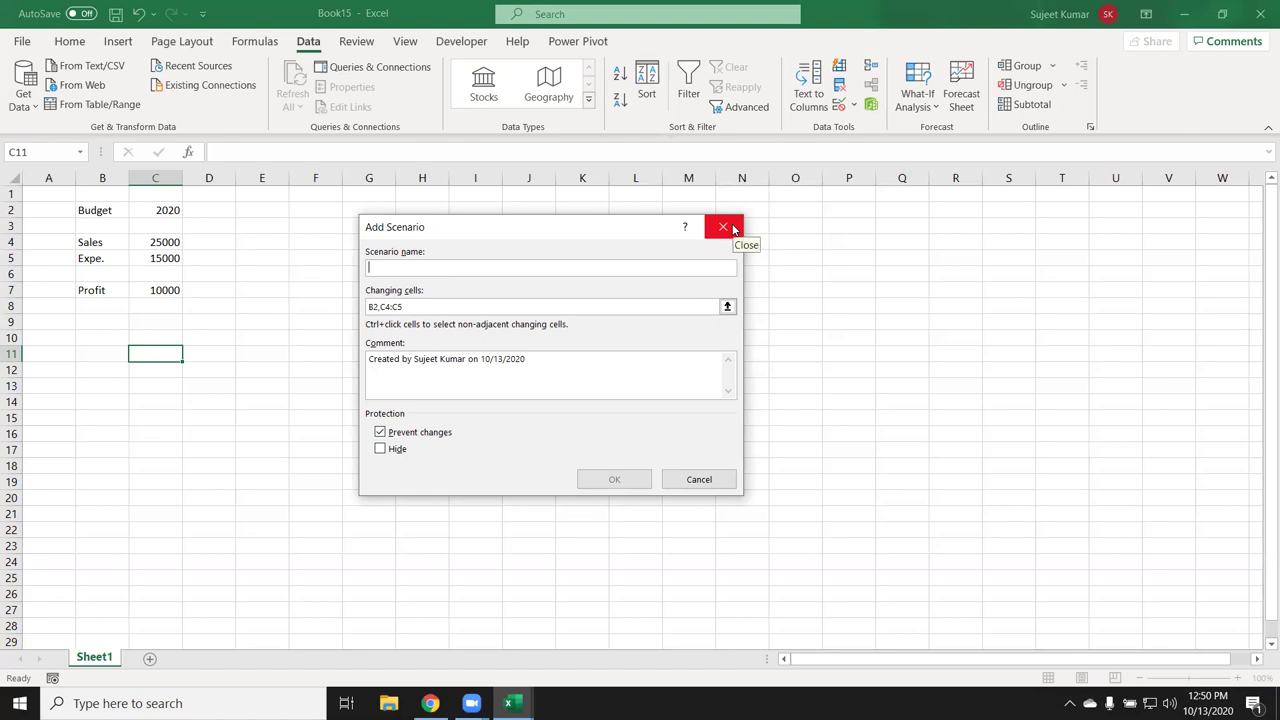
pyautogui.click(731, 228)
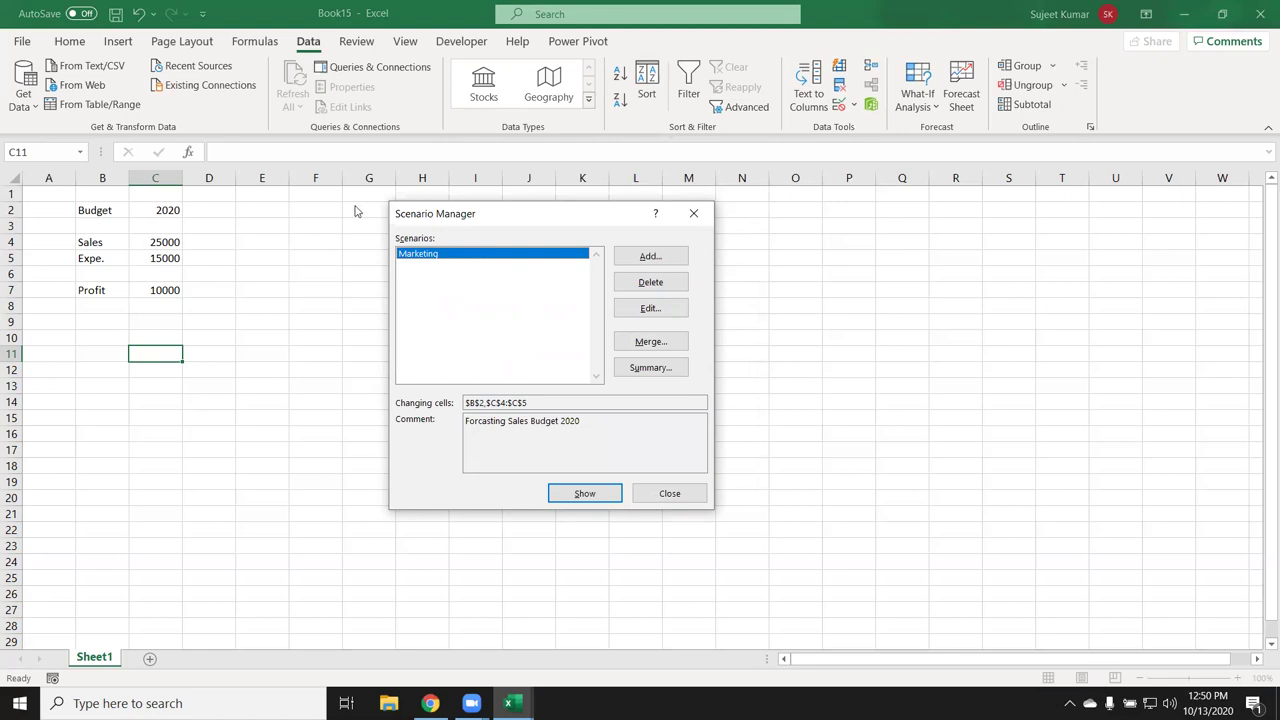
# Generate a Scenario Summary report with result cell I1, then return to Sheet1
pyautogui.moveTo(403, 212); pyautogui.dragTo(500, 222)
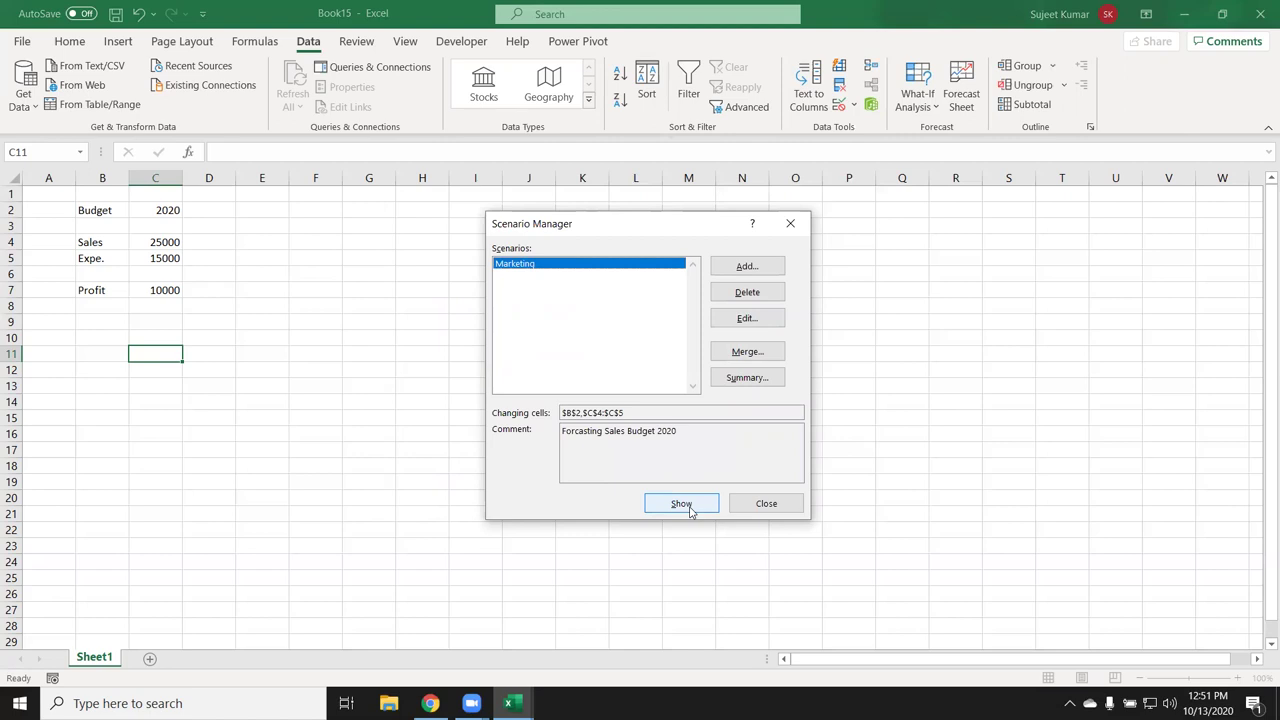
pyautogui.click(540, 288)
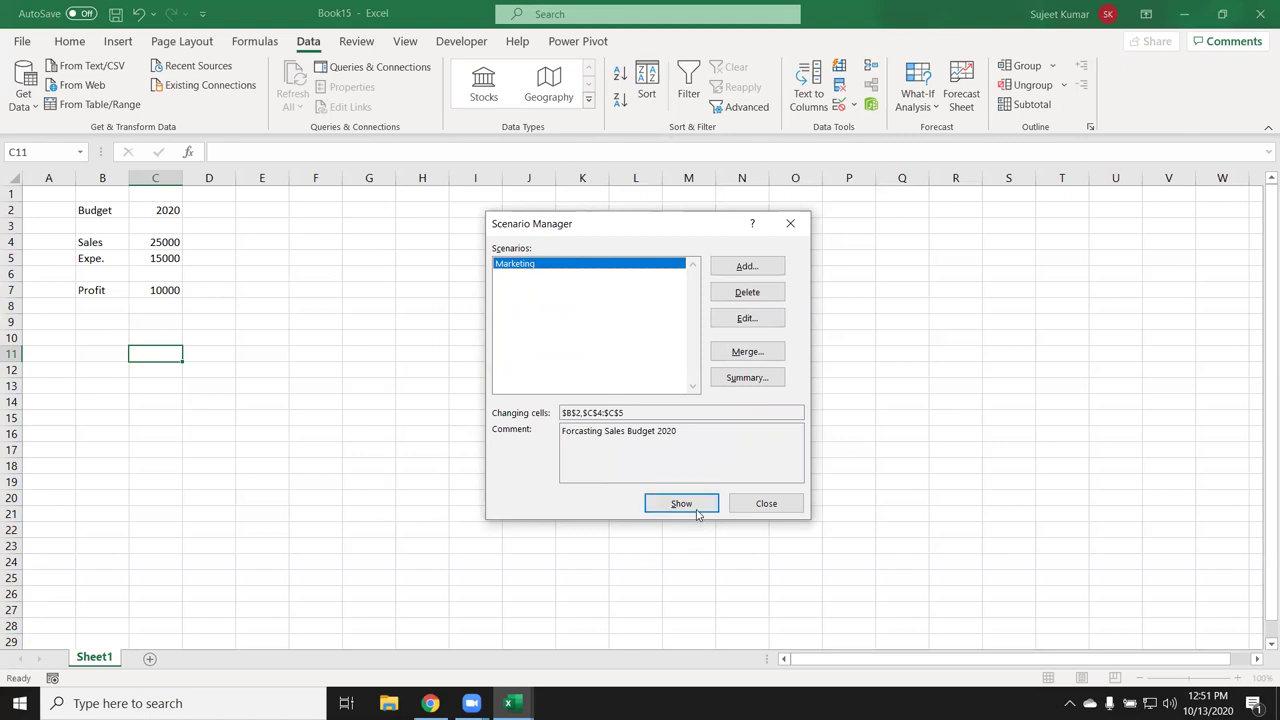
pyautogui.click(739, 381)
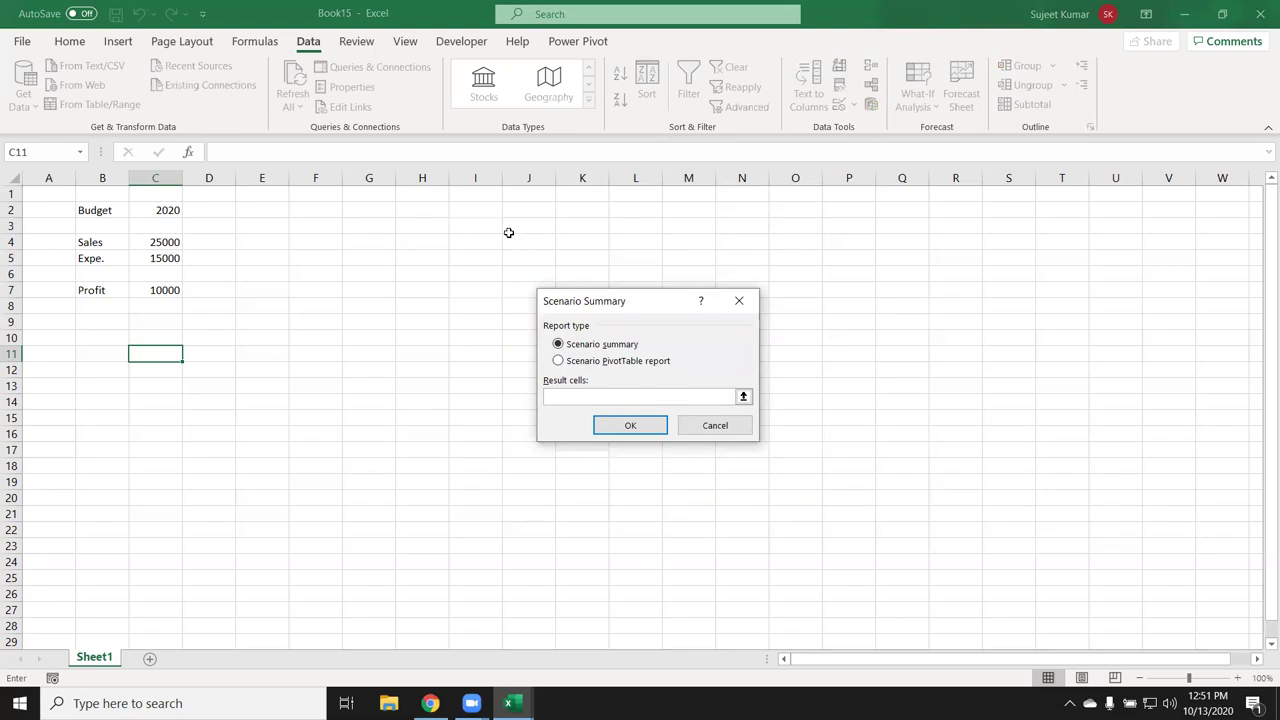
pyautogui.click(473, 189)
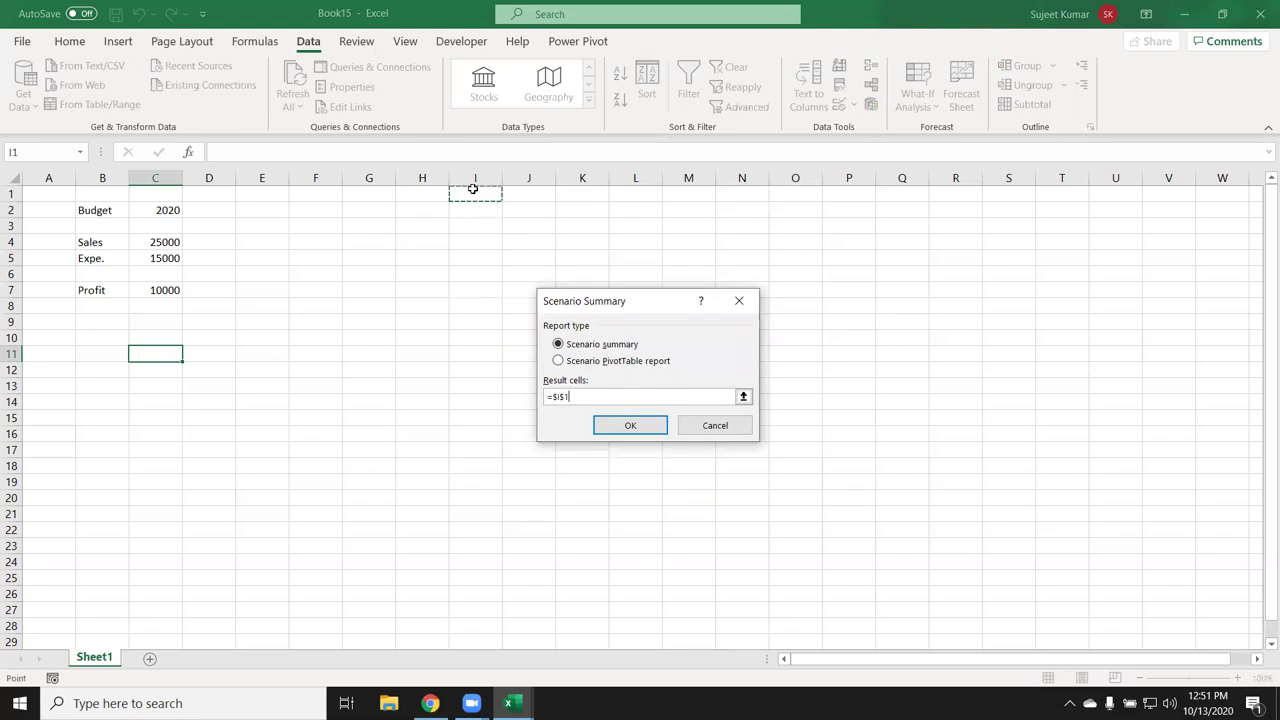
pyautogui.click(632, 426)
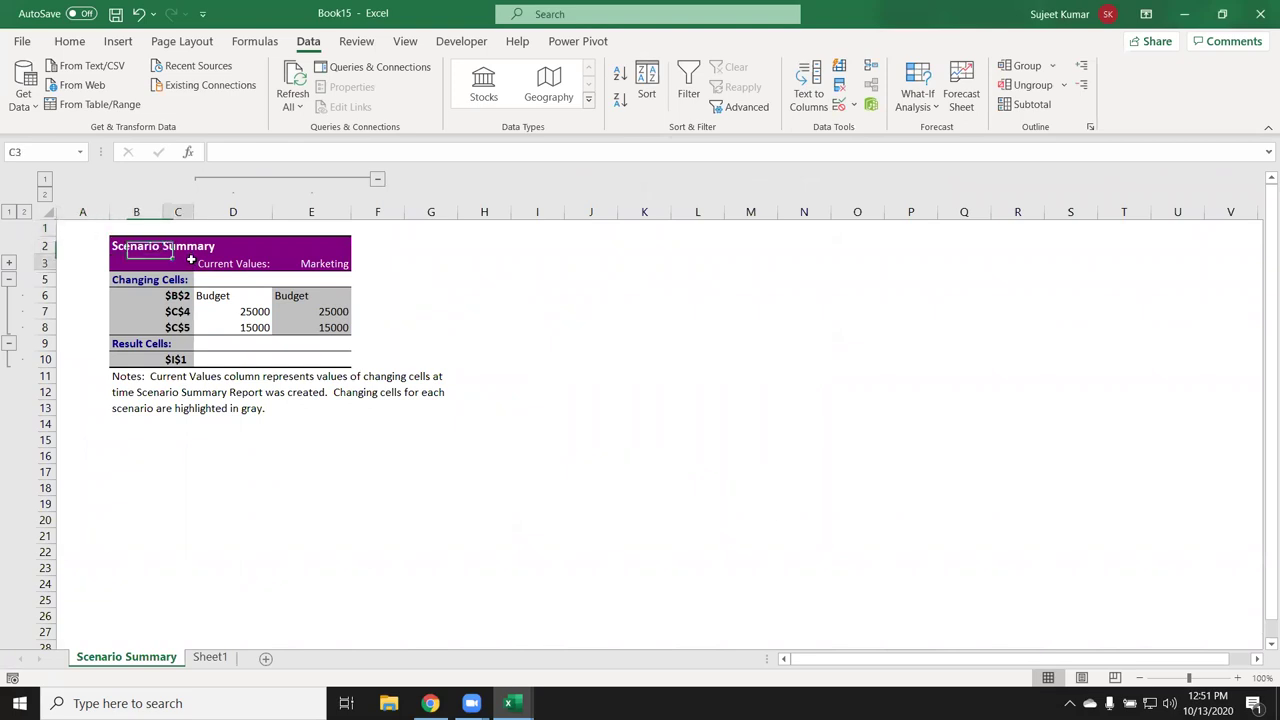
pyautogui.click(197, 264)
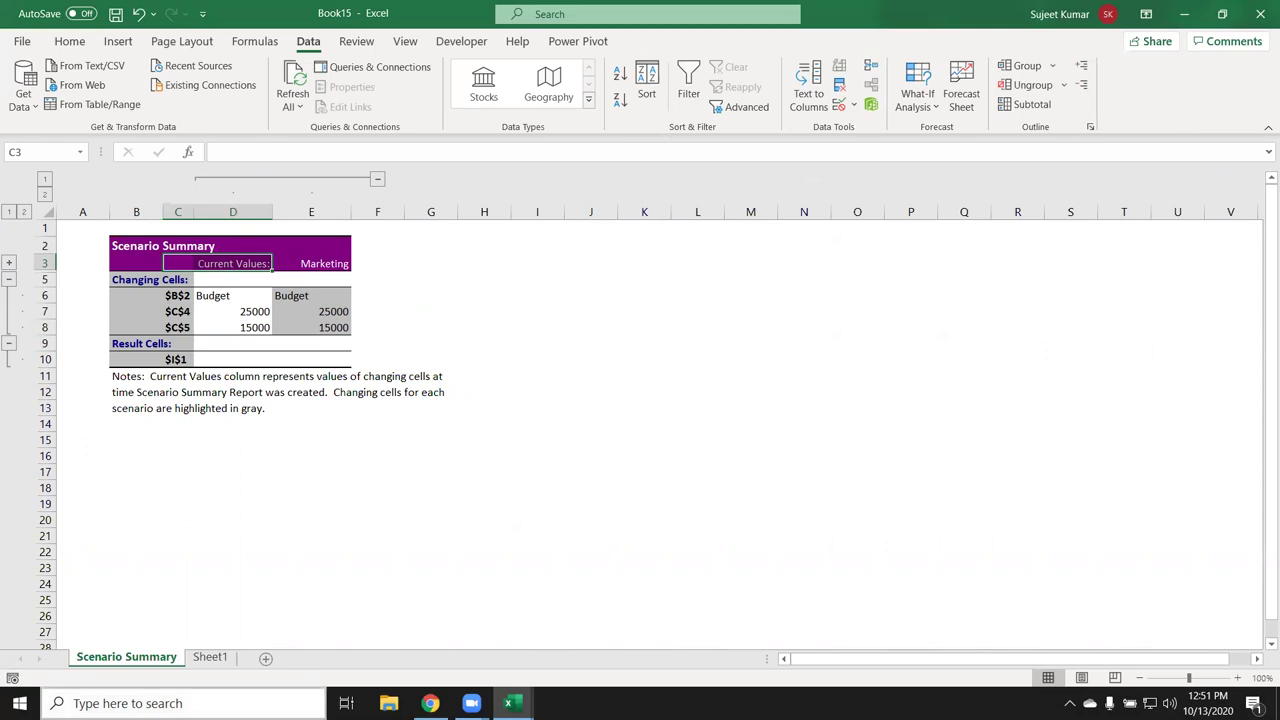
pyautogui.click(207, 657)
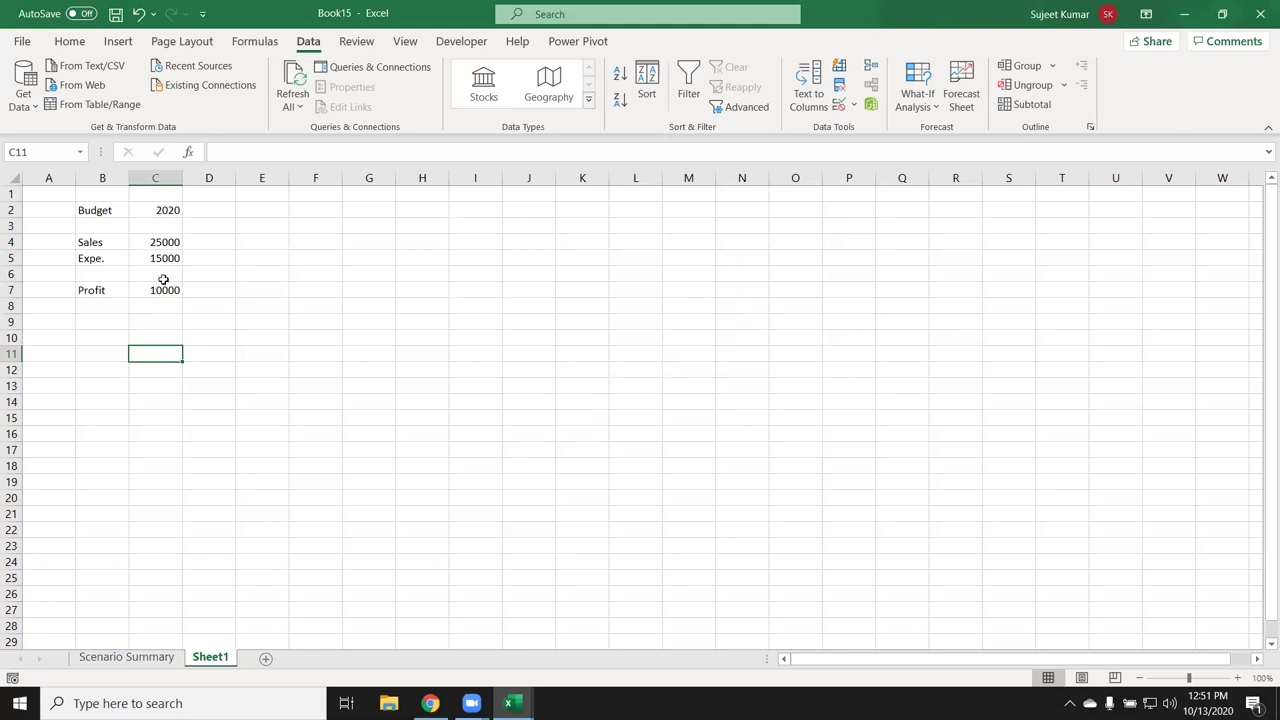
# Label C1 'Maketing' and copy the budget block B1:C7 to E1
pyautogui.click(167, 196)
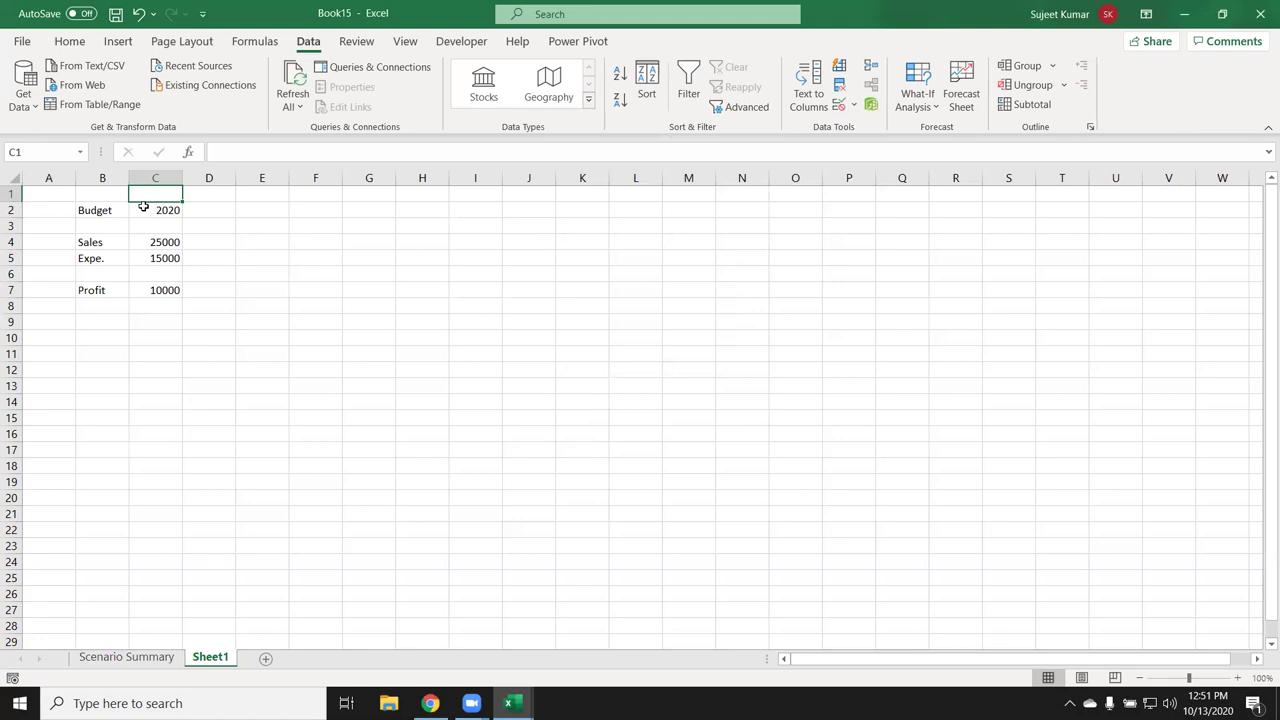
pyautogui.write('Mak')
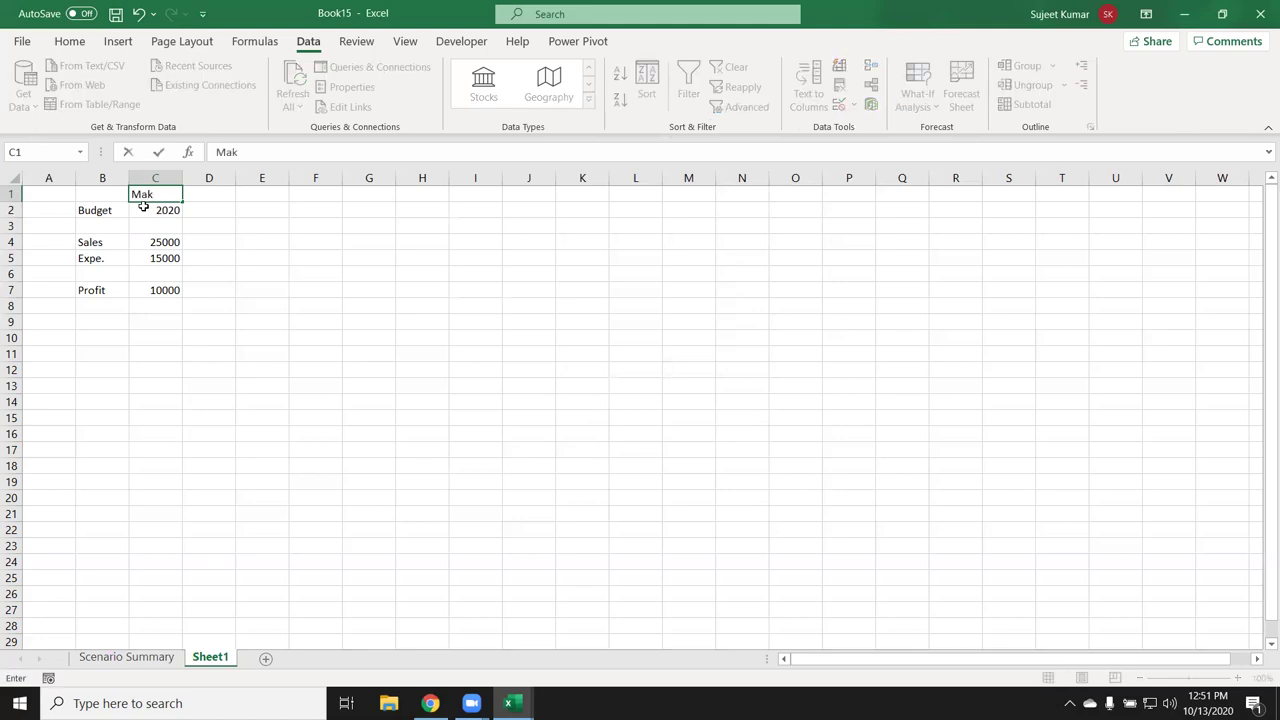
pyautogui.write('eting')
pyautogui.press('Return')
pyautogui.press('Down')
pyautogui.press('Down')
pyautogui.press('Down')
pyautogui.moveTo(106, 192); pyautogui.dragTo(168, 290)
pyautogui.hotkey('ctrl', 'c')
pyautogui.click(266, 194)
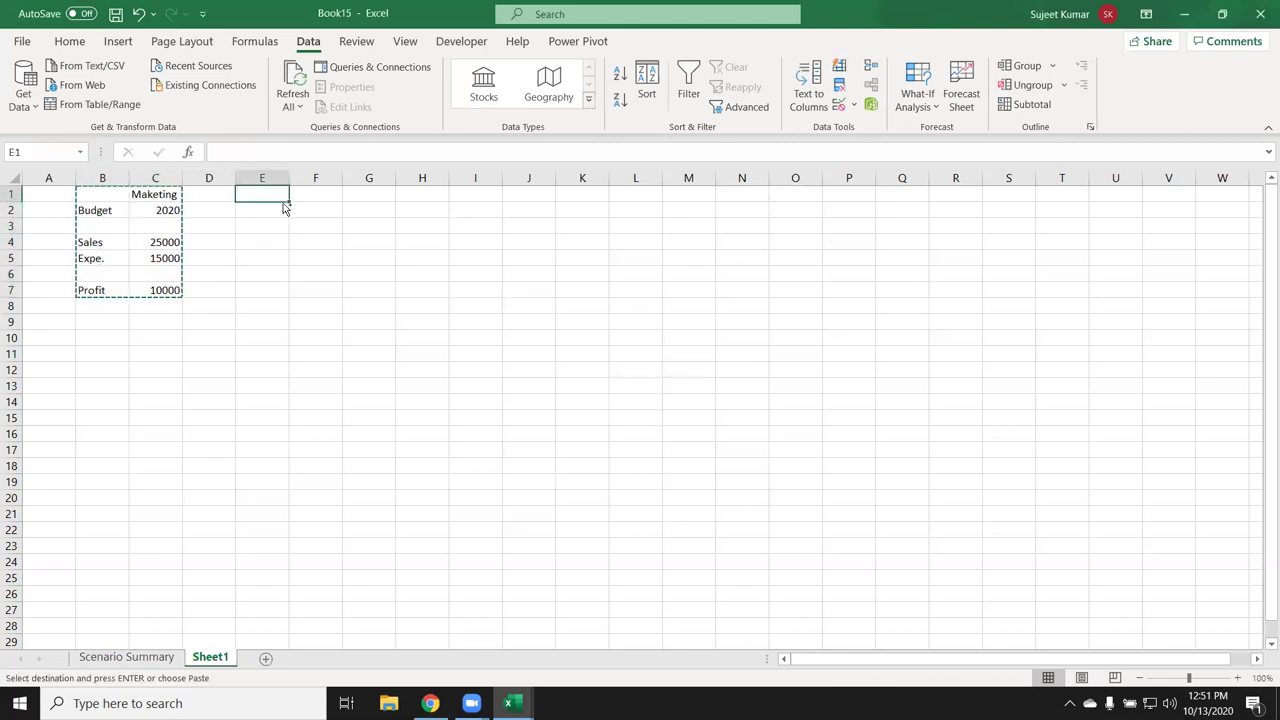
pyautogui.hotkey('ctrl', 'v')
pyautogui.press('Escape')
# Change the copied block's heading to Finace with Sales 35000 and Expe. 20000
pyautogui.click(323, 194)
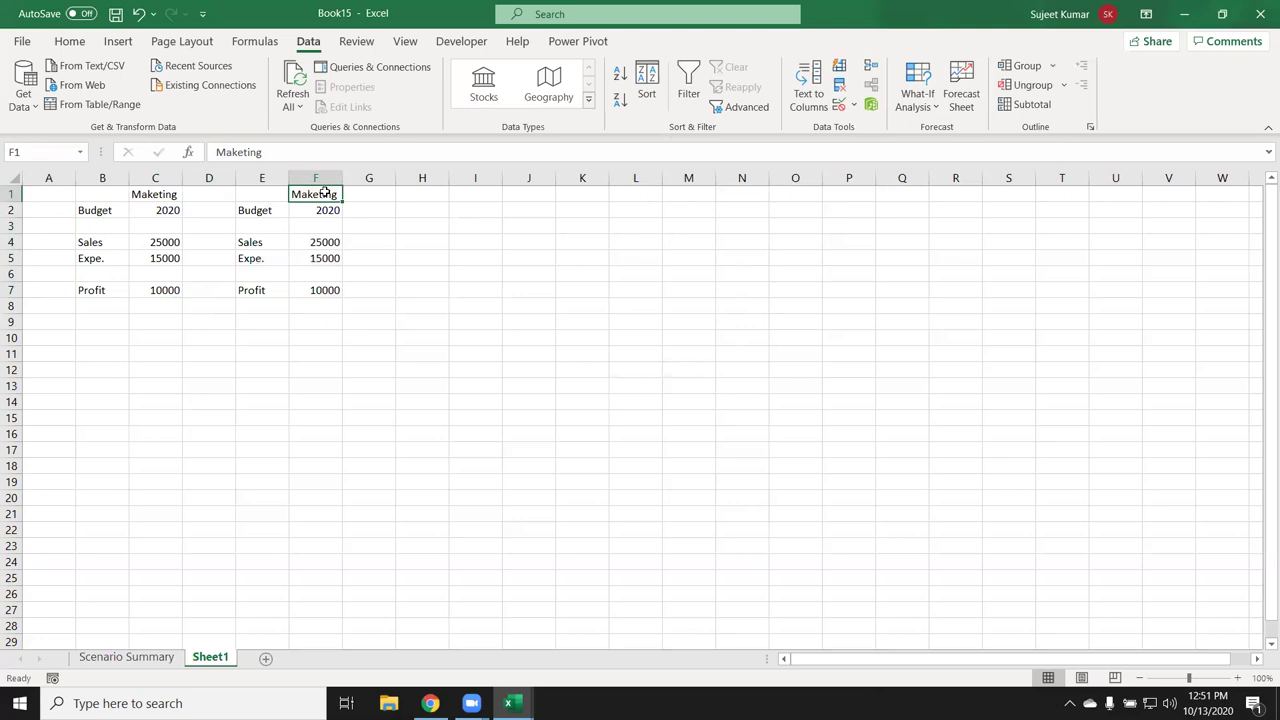
pyautogui.write('Finace')
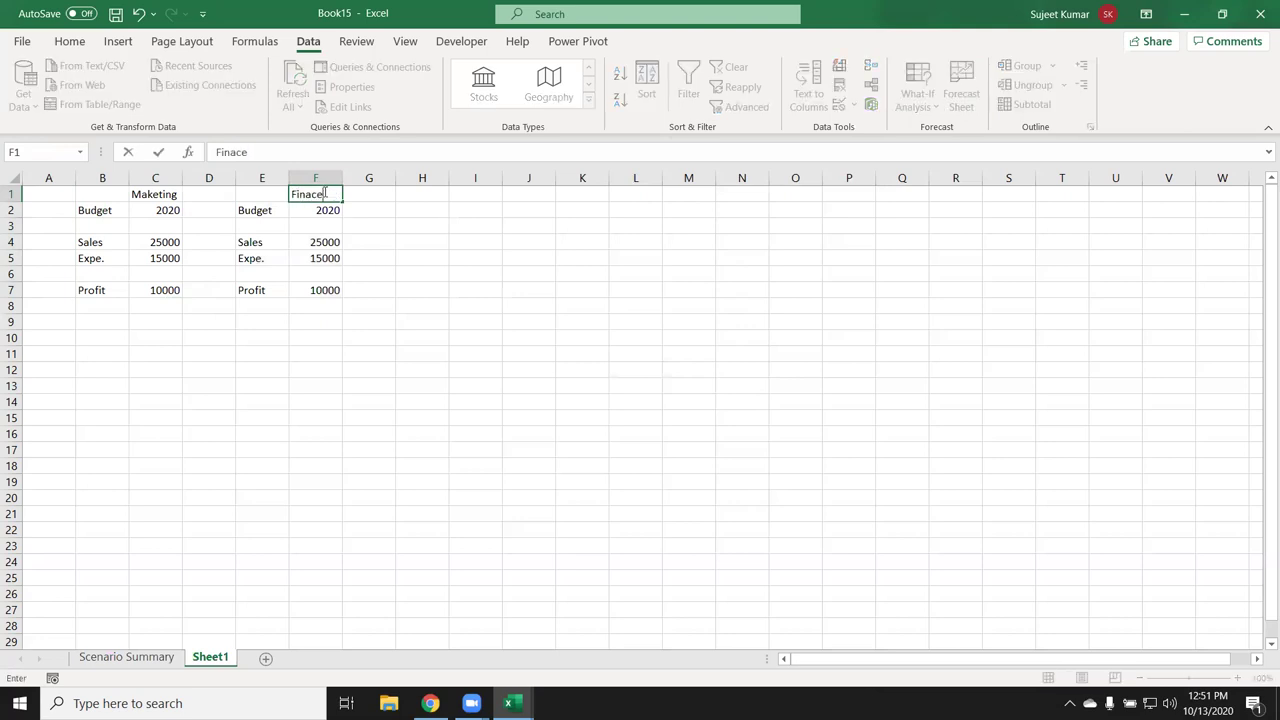
pyautogui.press('Return')
pyautogui.click(323, 245)
pyautogui.write('35000')
pyautogui.press('Return')
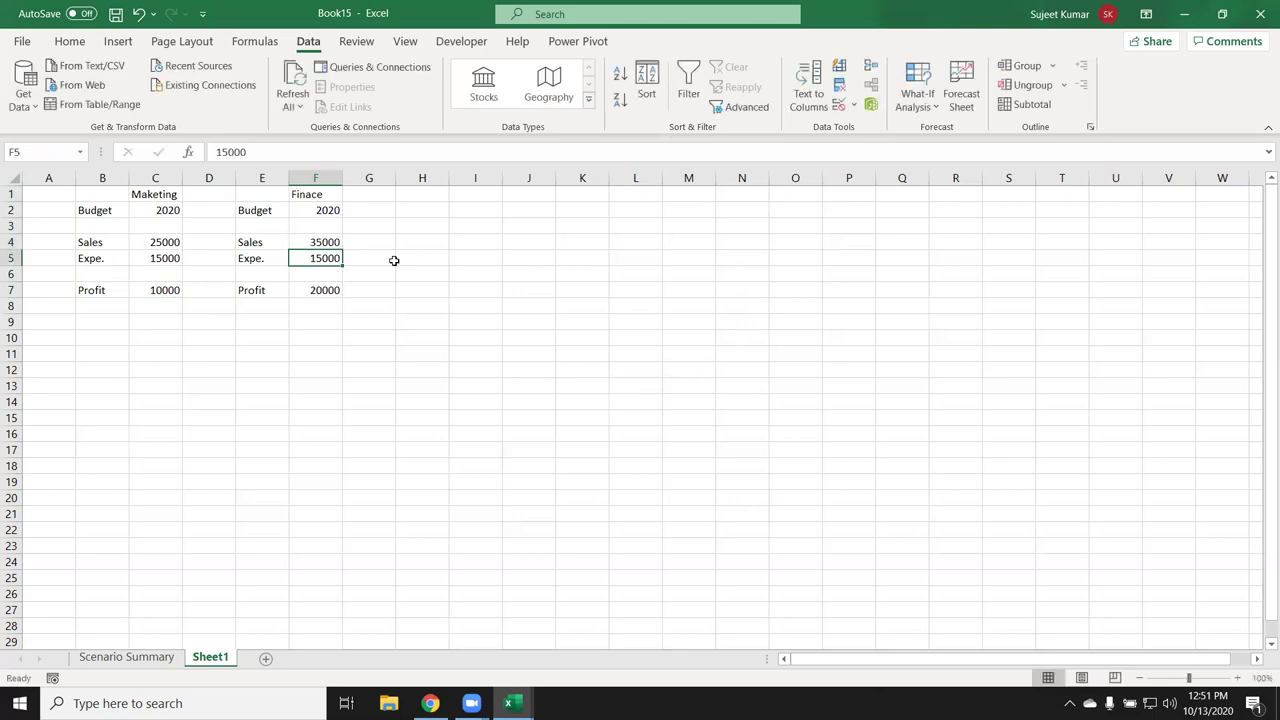
pyautogui.write('2000')
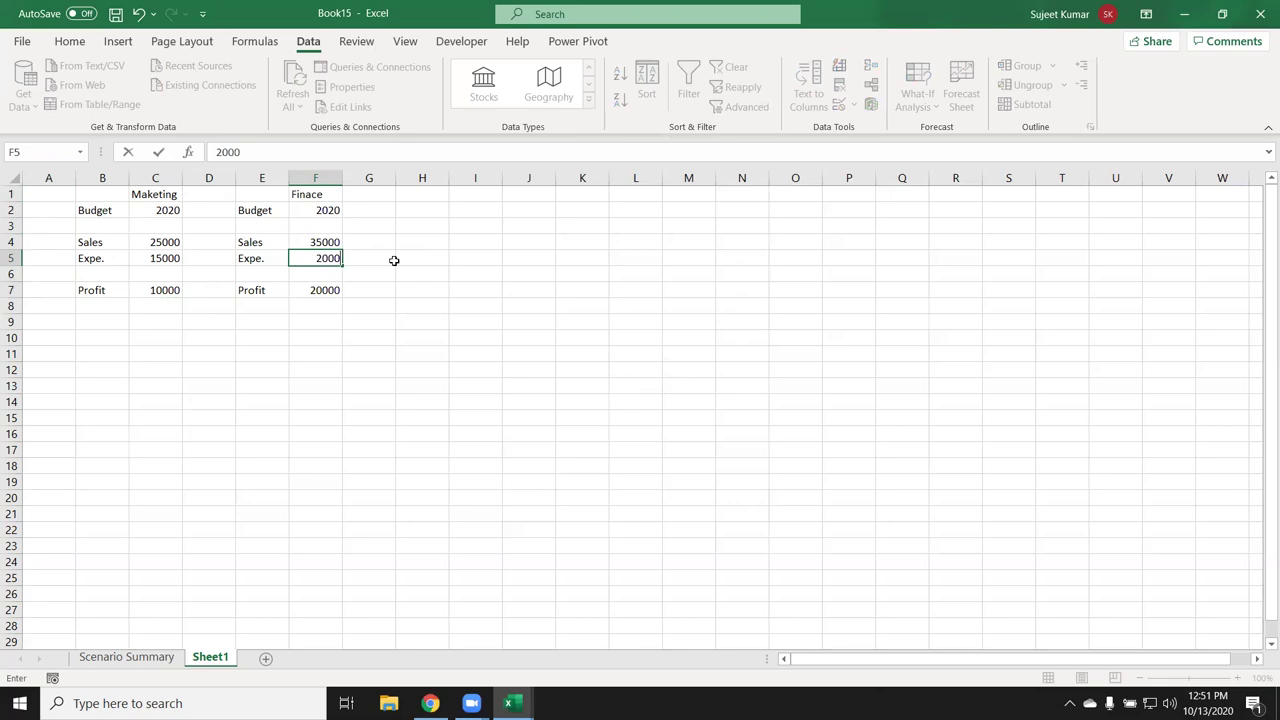
pyautogui.write('0')
pyautogui.press('Return')
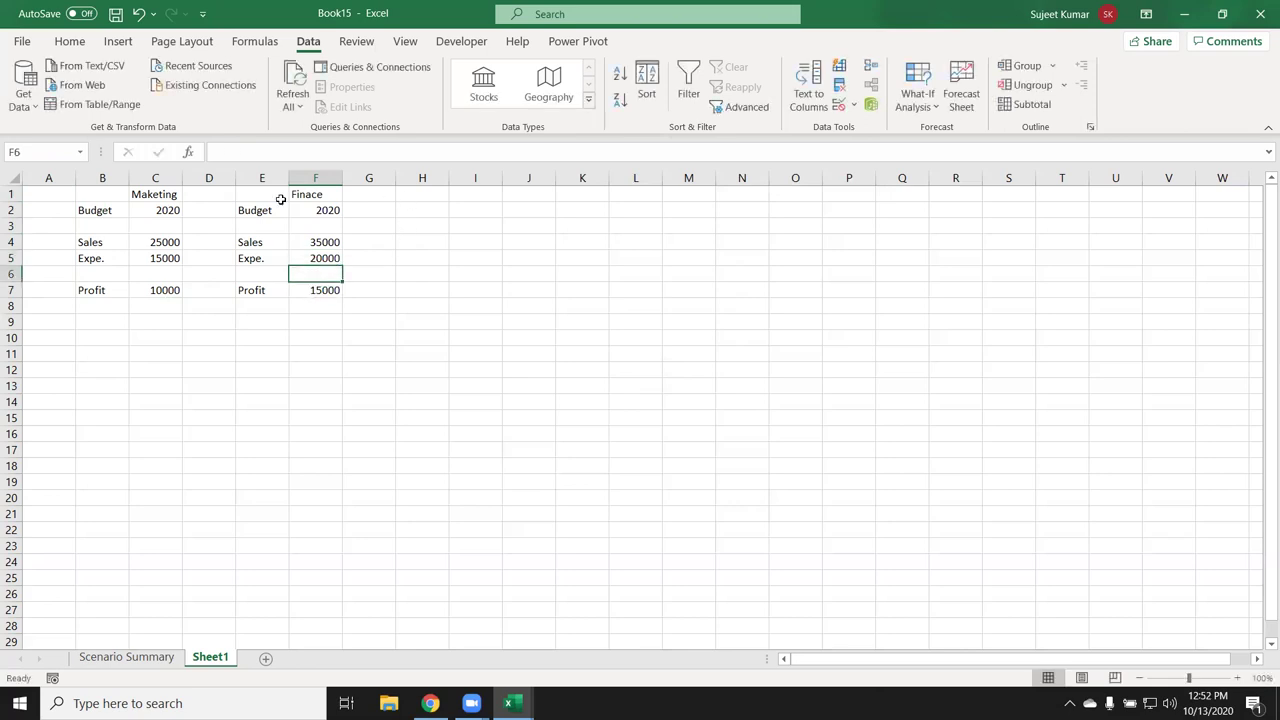
# Copy the Finace block to I1 as HR with Sales 40000 and Expe. 35000
pyautogui.moveTo(256, 194); pyautogui.dragTo(325, 289)
pyautogui.hotkey('ctrl', 'c')
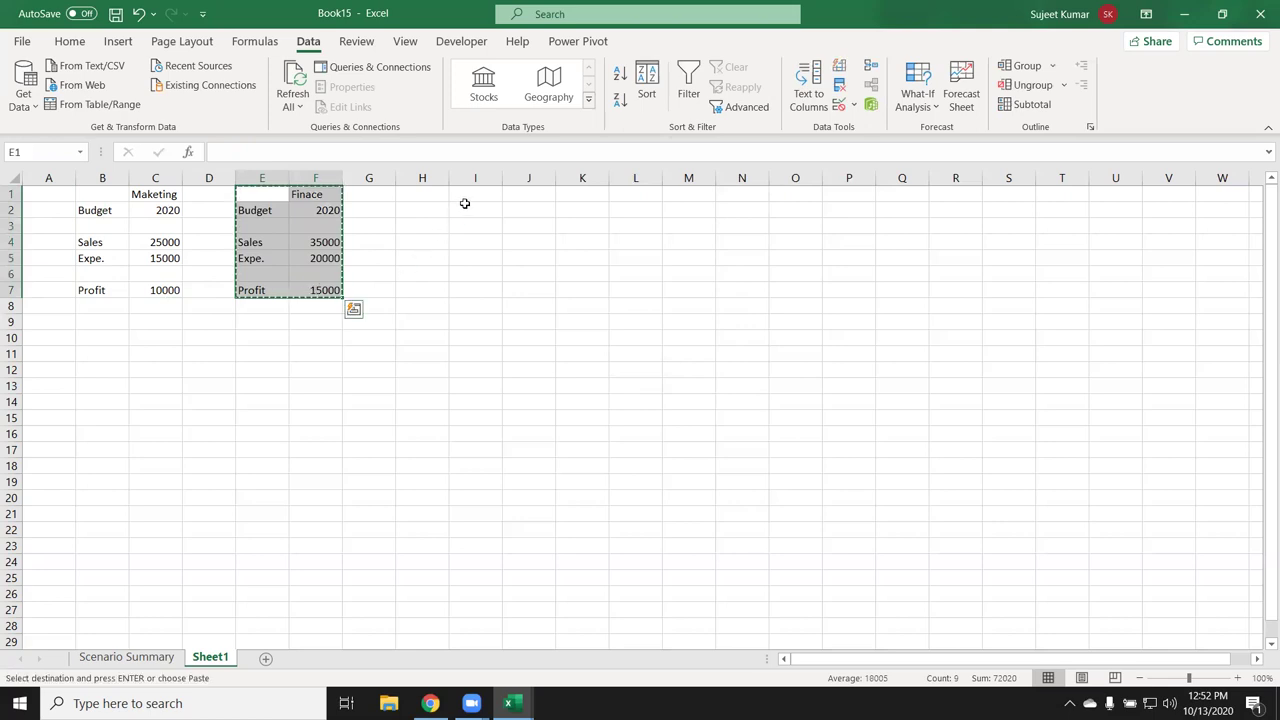
pyautogui.click(460, 194)
pyautogui.hotkey('ctrl', 'v')
pyautogui.press('Escape')
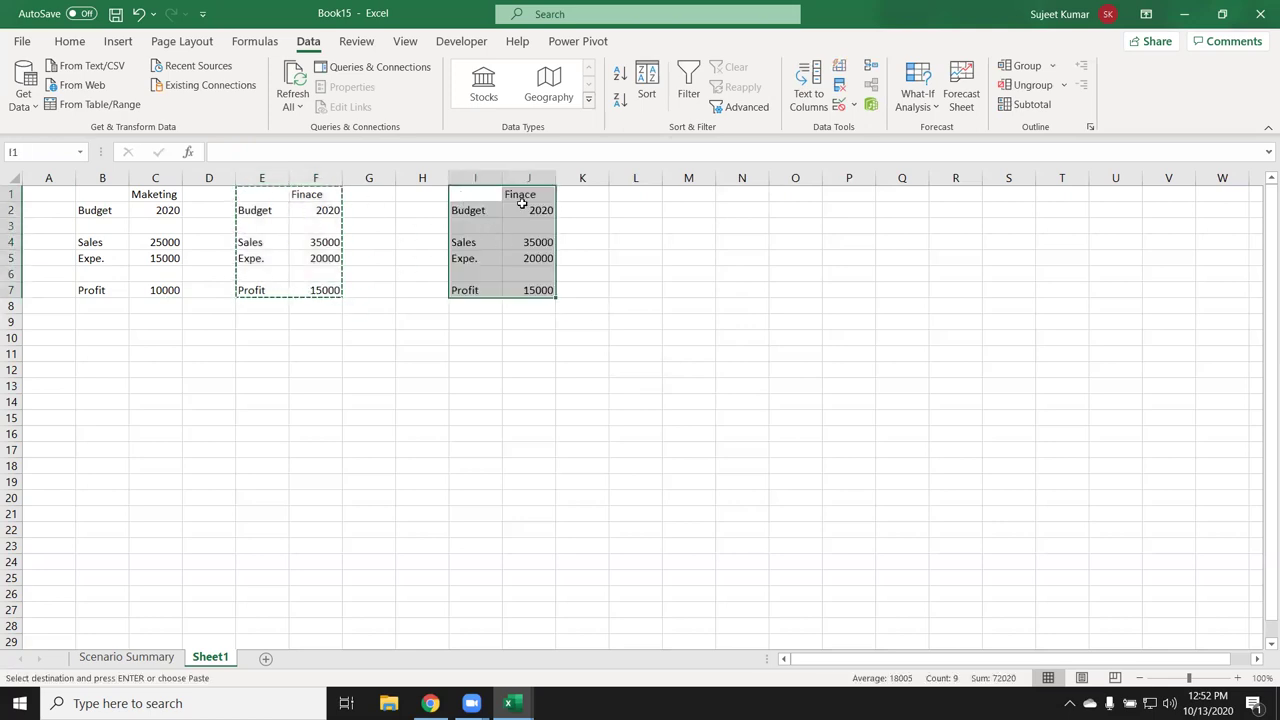
pyautogui.click(539, 193)
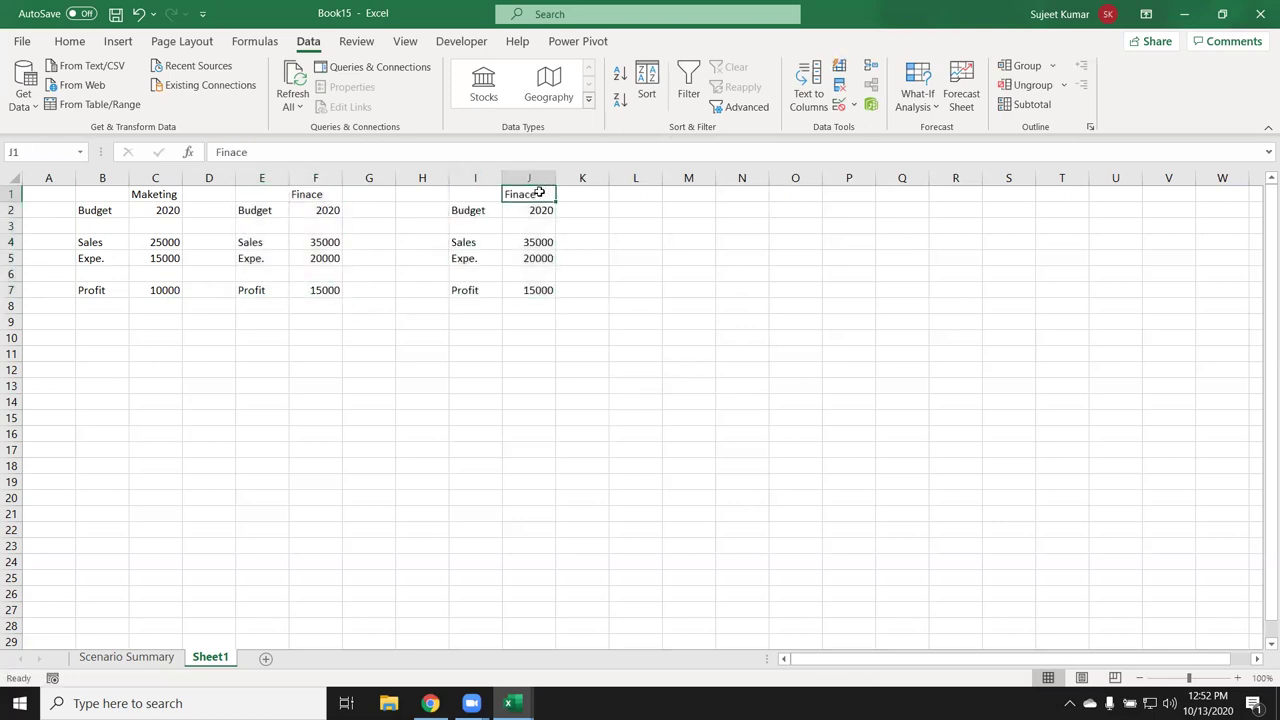
pyautogui.write('HR')
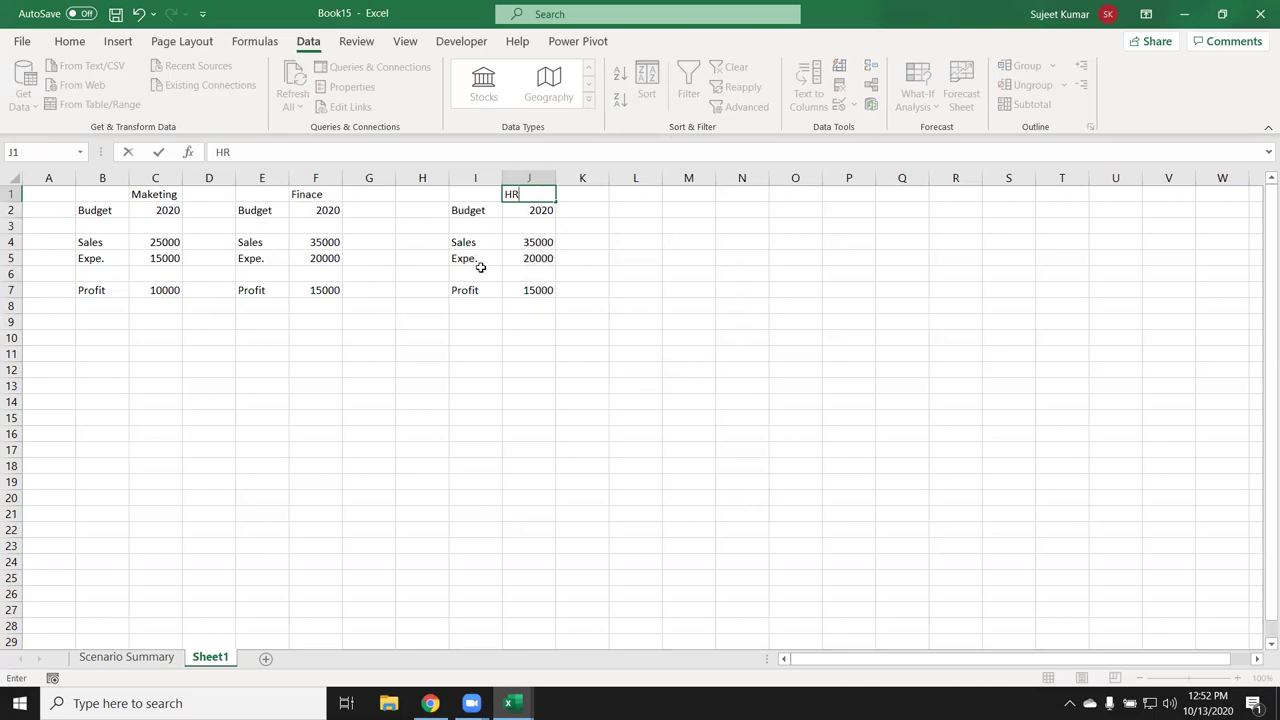
pyautogui.press('Return')
pyautogui.click(489, 290)
pyautogui.click(528, 241)
pyautogui.write('40000')
pyautogui.press('Return')
pyautogui.write('35000')
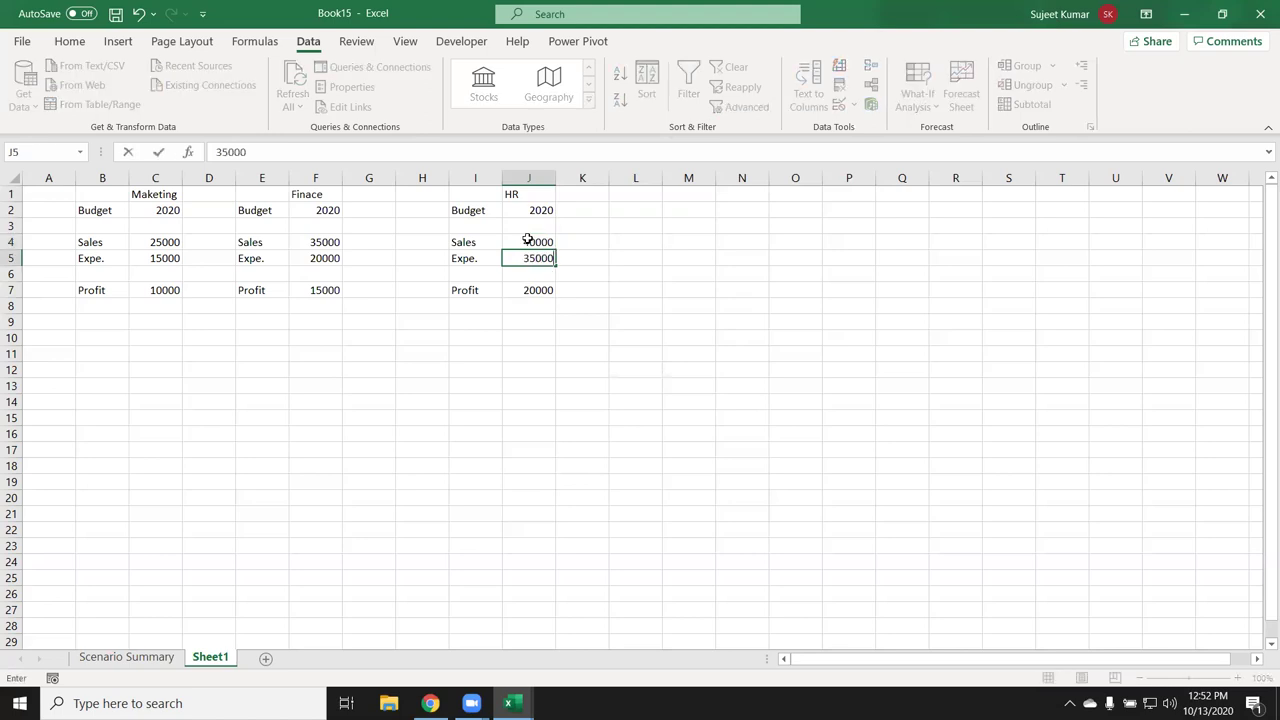
pyautogui.click(490, 380)
# Delete the Scenario Summary sheet
pyautogui.click(130, 657)
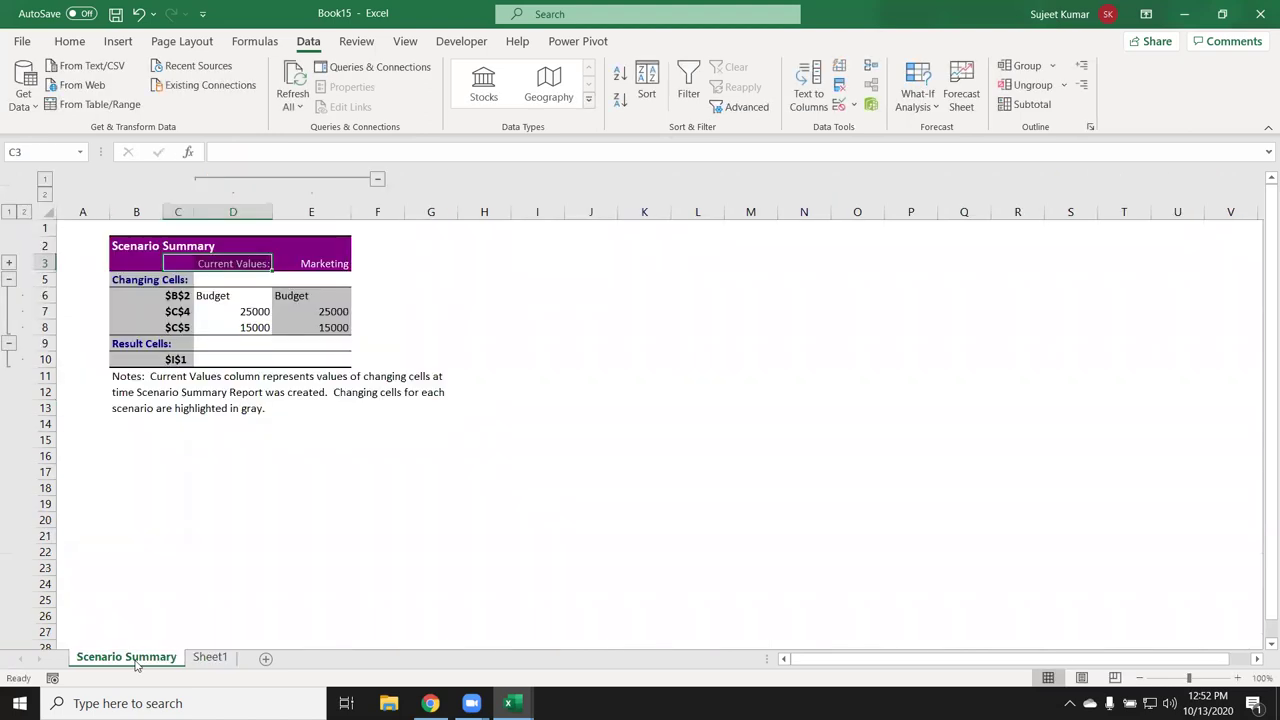
pyautogui.rightClick(137, 664)
pyautogui.click(185, 453)
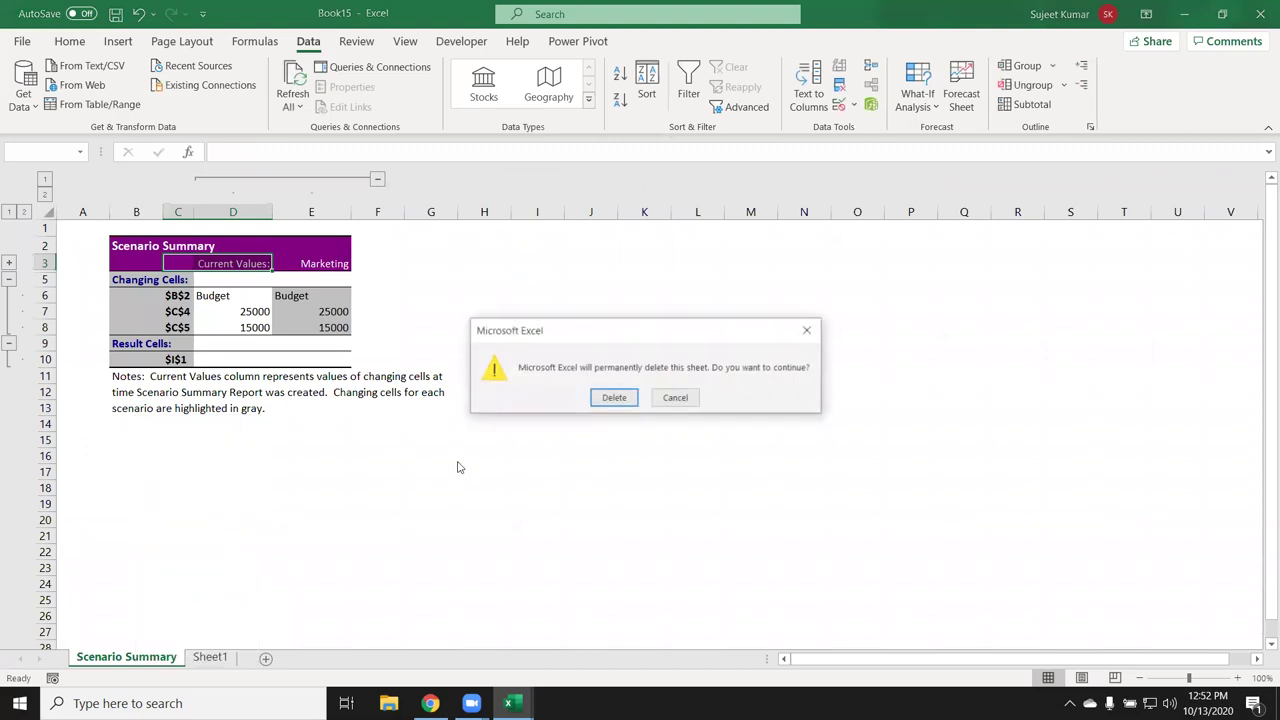
pyautogui.click(613, 398)
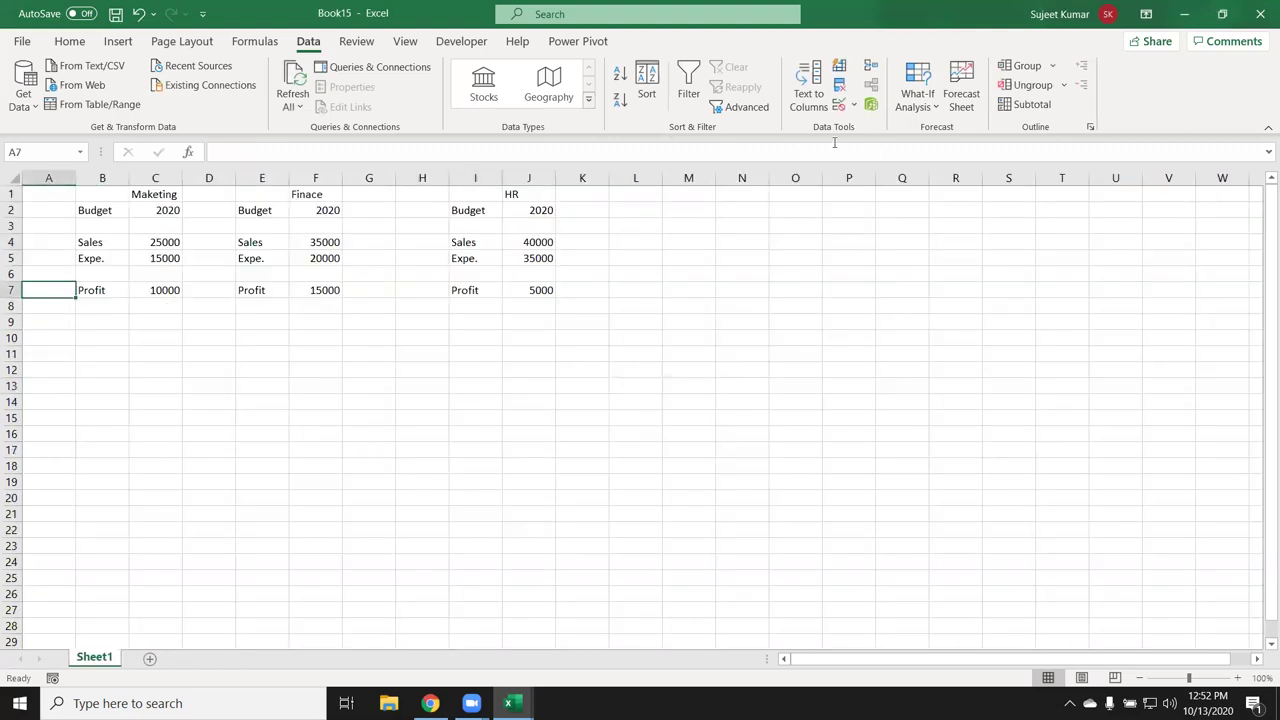
# Delete the old Marketing scenario and re-add it with changing cells C1 and C4:C5
pyautogui.click(918, 100)
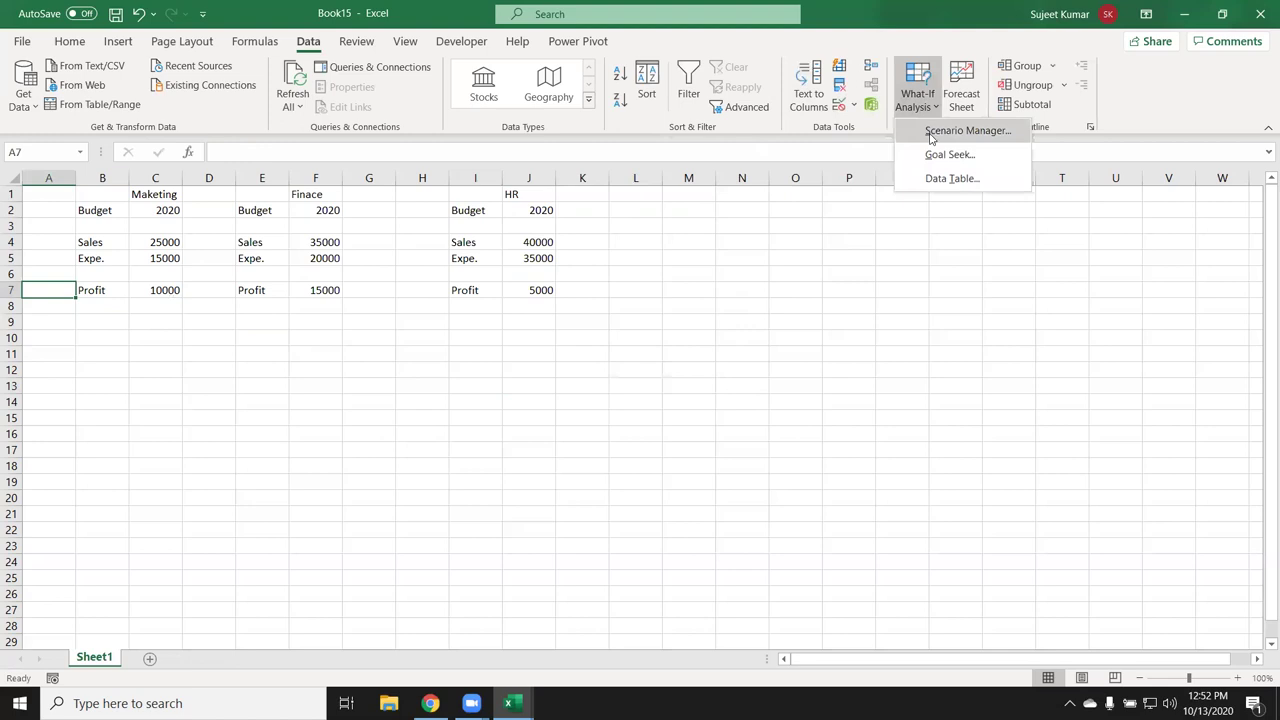
pyautogui.click(931, 137)
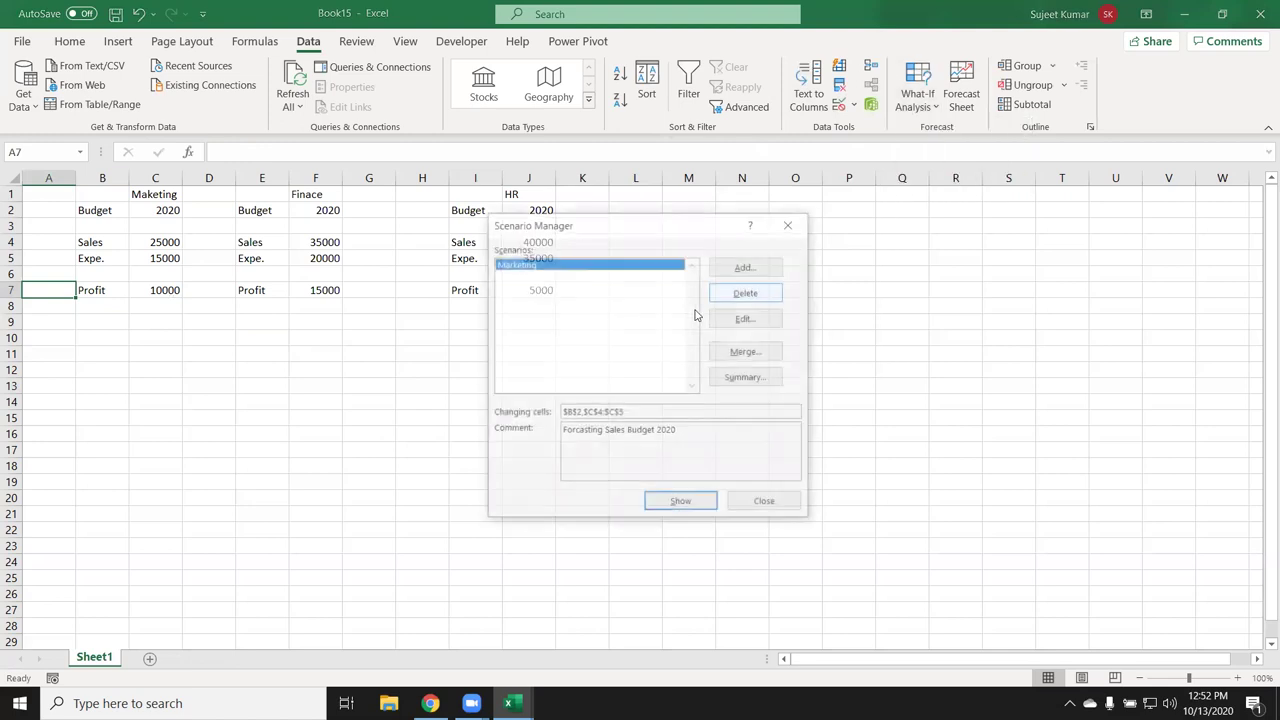
pyautogui.click(757, 292)
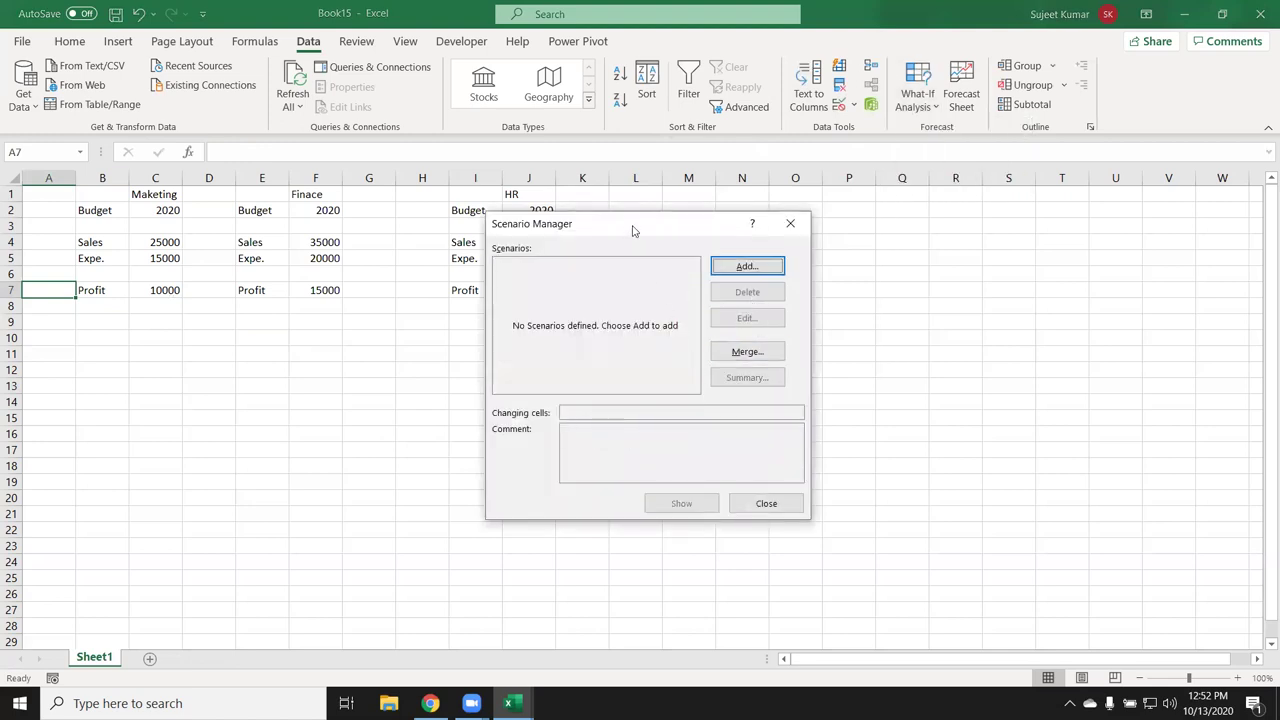
pyautogui.moveTo(632, 230); pyautogui.dragTo(652, 270)
pyautogui.click(765, 309)
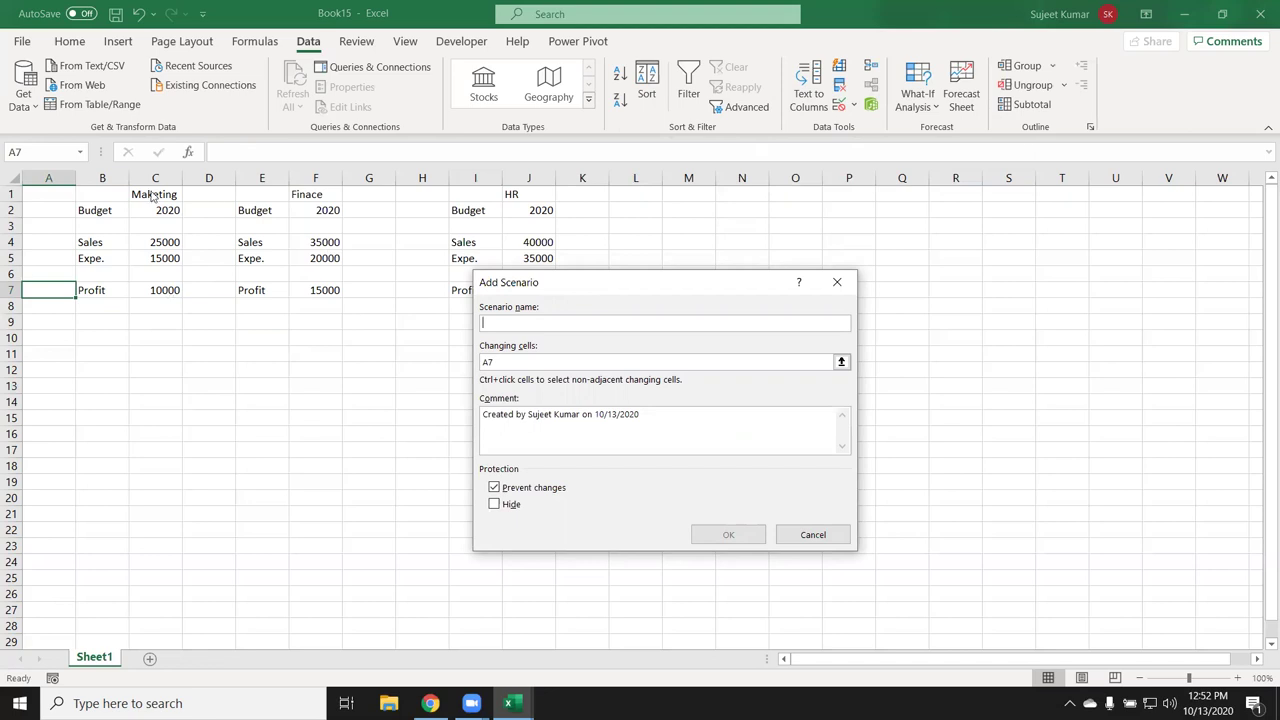
pyautogui.write('Marketin')
pyautogui.write('g')
pyautogui.click(508, 360)
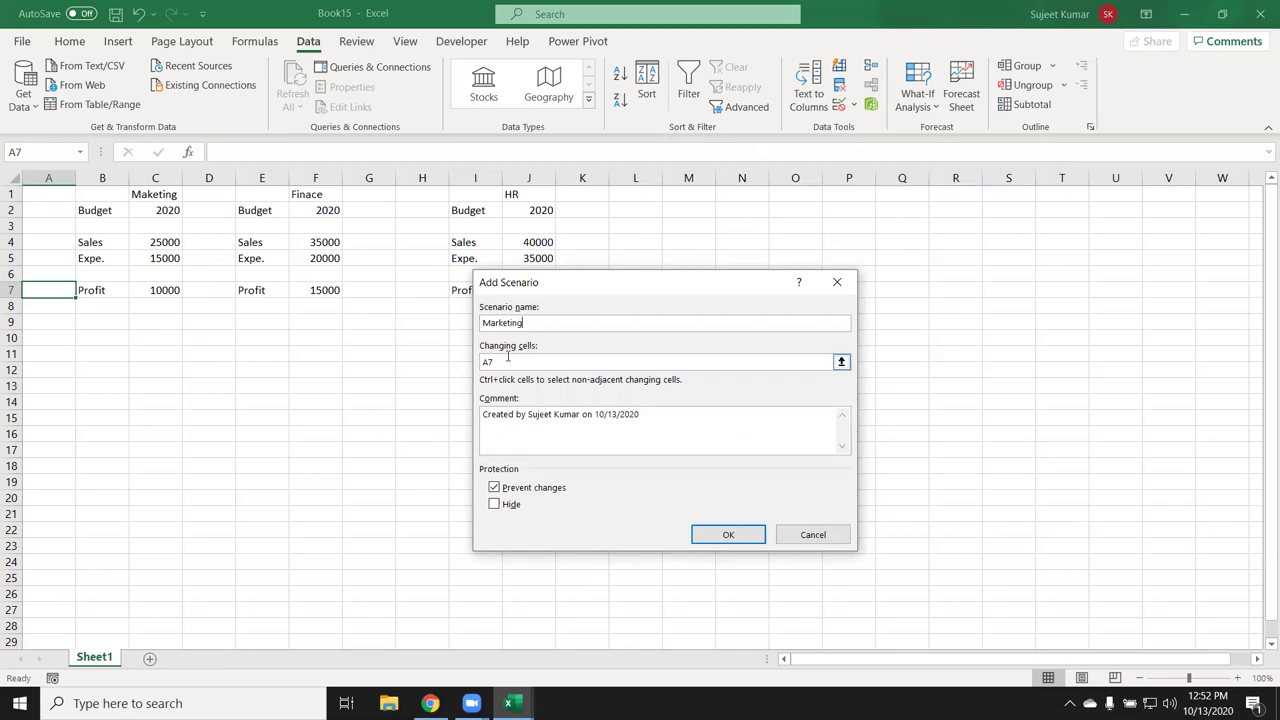
pyautogui.press('BackSpace')
pyautogui.press('BackSpace')
pyautogui.click(161, 194)
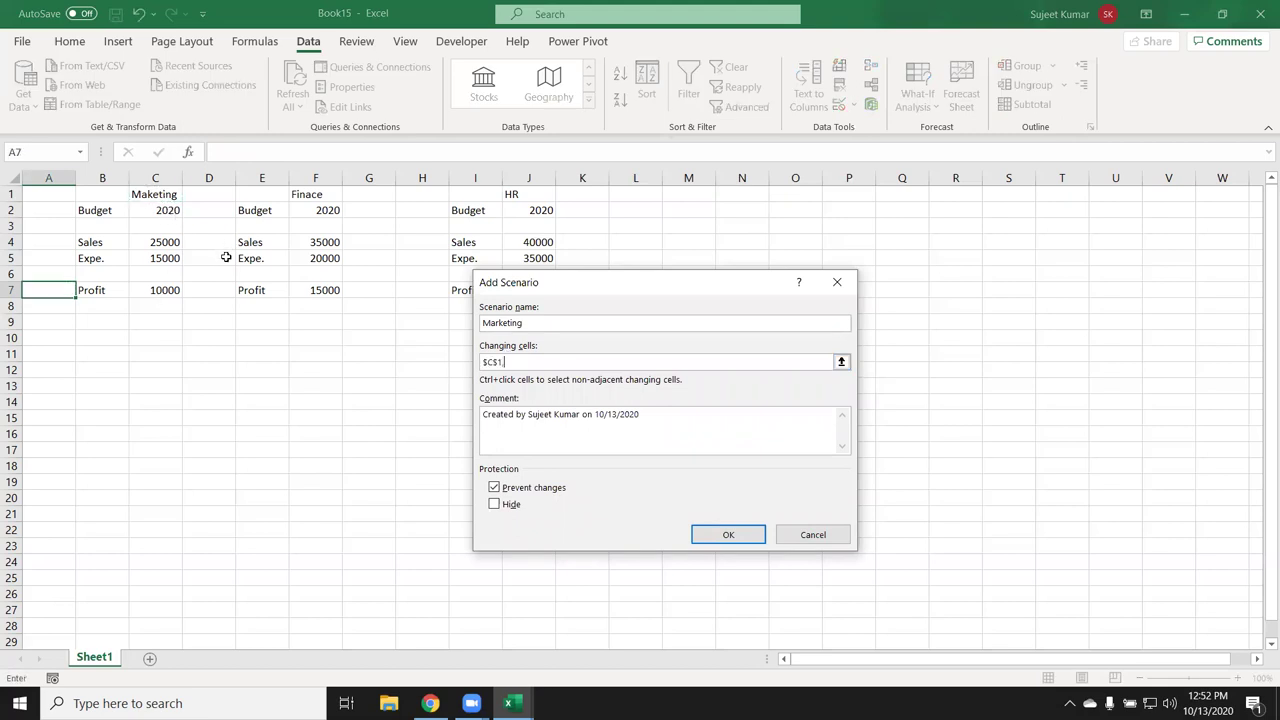
pyautogui.moveTo(155, 242); pyautogui.dragTo(155, 258)
# Replace the comment with 'Sales Forcasting Budget 2020' and confirm the scenario values
pyautogui.moveTo(648, 412); pyautogui.dragTo(488, 412)
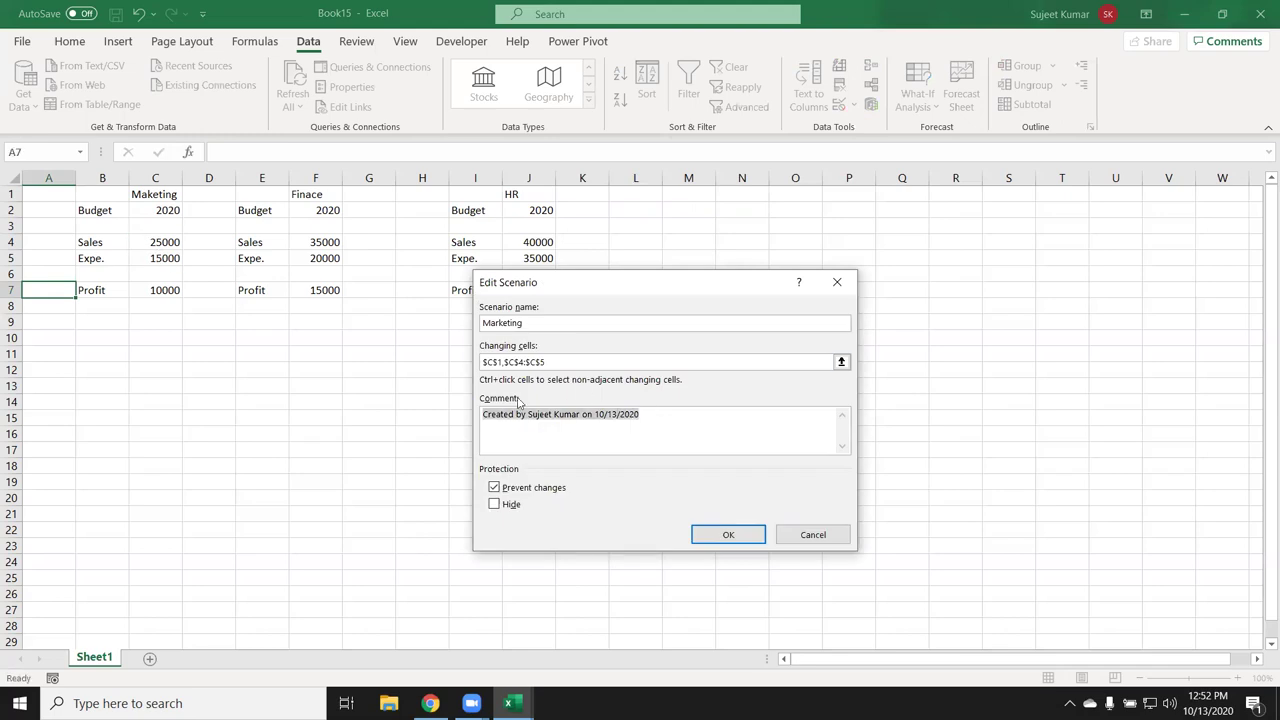
pyautogui.press('Delete')
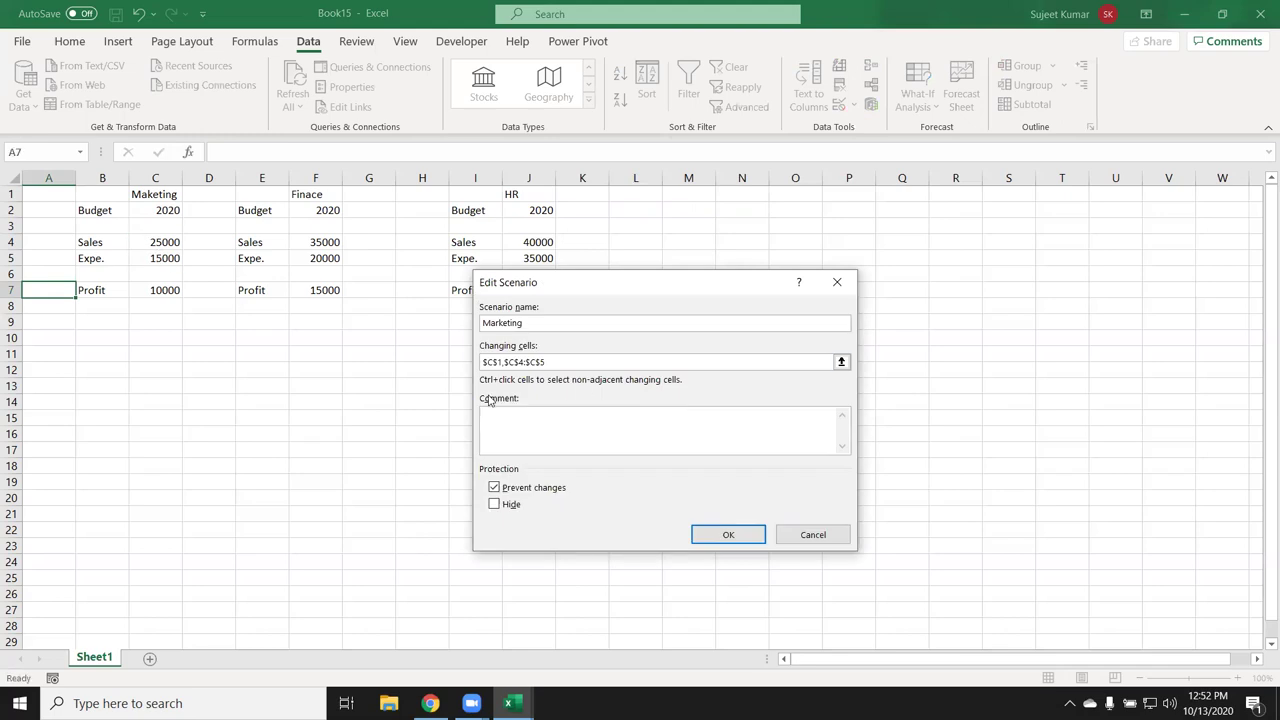
pyautogui.write('Sales Forcasti')
pyautogui.write('ng Budg')
pyautogui.write('et 2020')
pyautogui.click(712, 532)
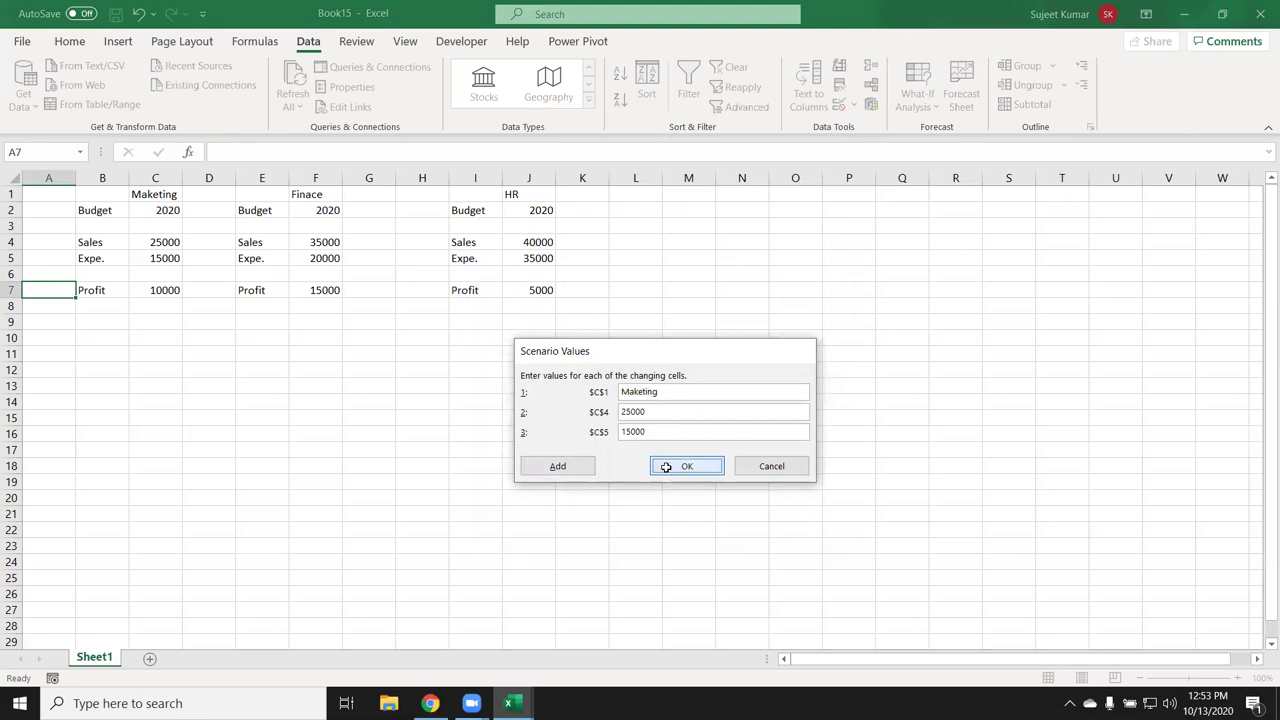
pyautogui.click(672, 467)
# Add a Finace scenario with changing cells F1 and F4:F5 and begin retyping its comment
pyautogui.click(765, 312)
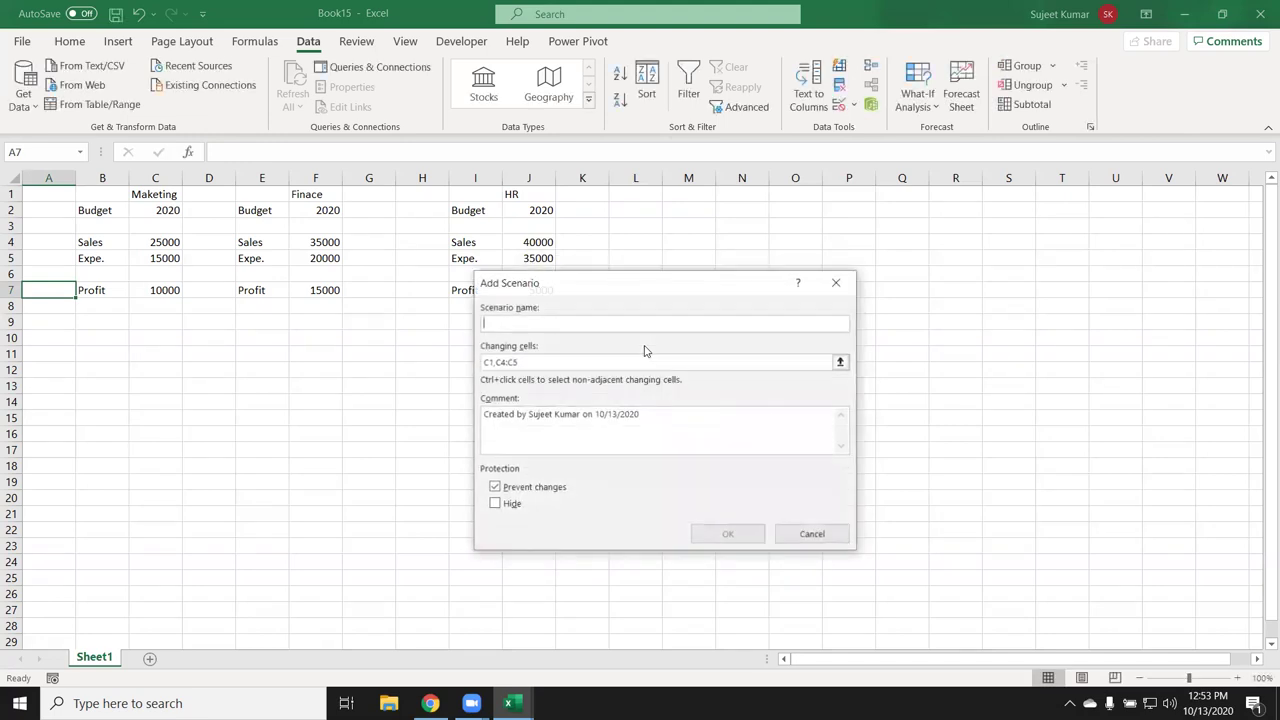
pyautogui.write('F')
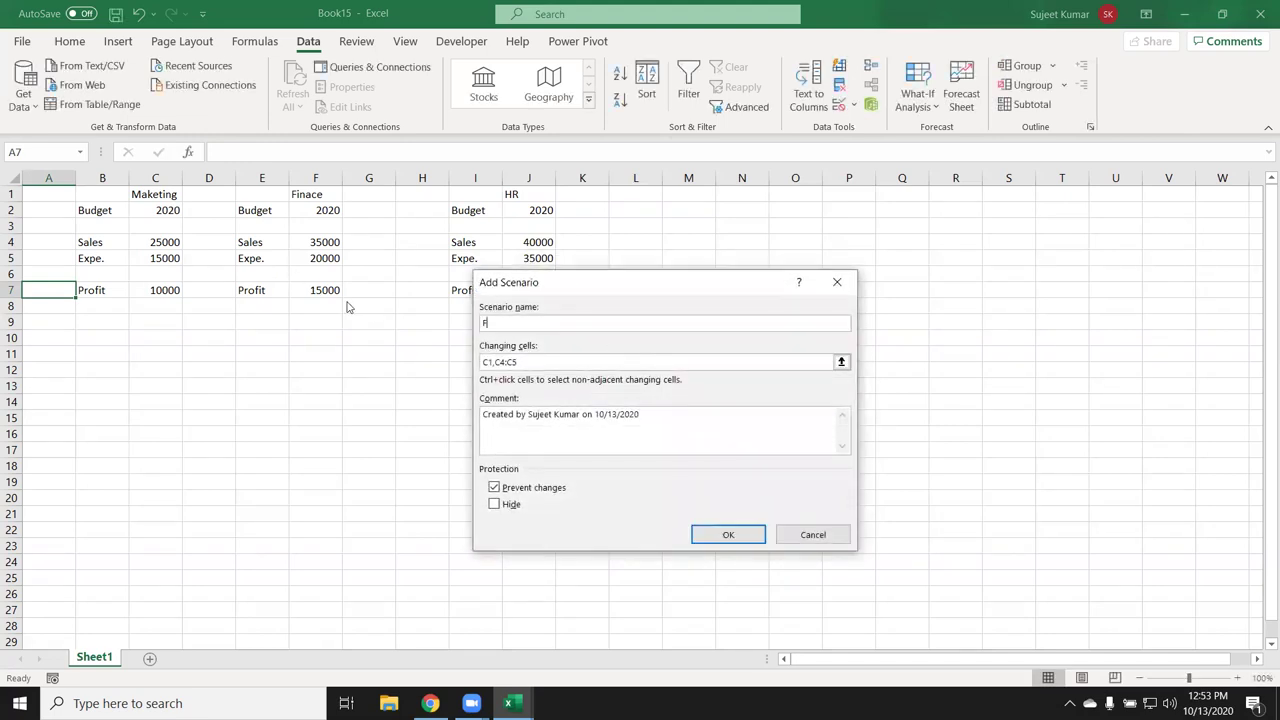
pyautogui.write('inace')
pyautogui.click(495, 362)
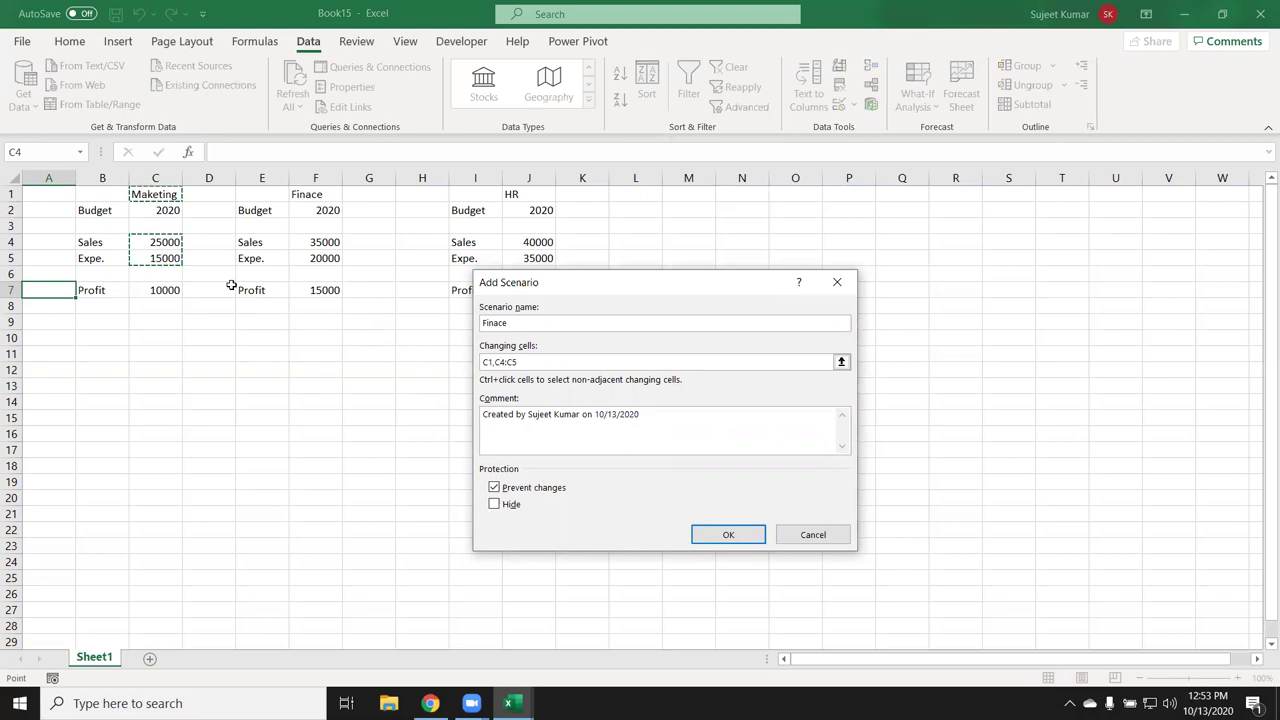
pyautogui.hotkey('ctrl', 'a')
pyautogui.press('BackSpace')
pyautogui.click(318, 194)
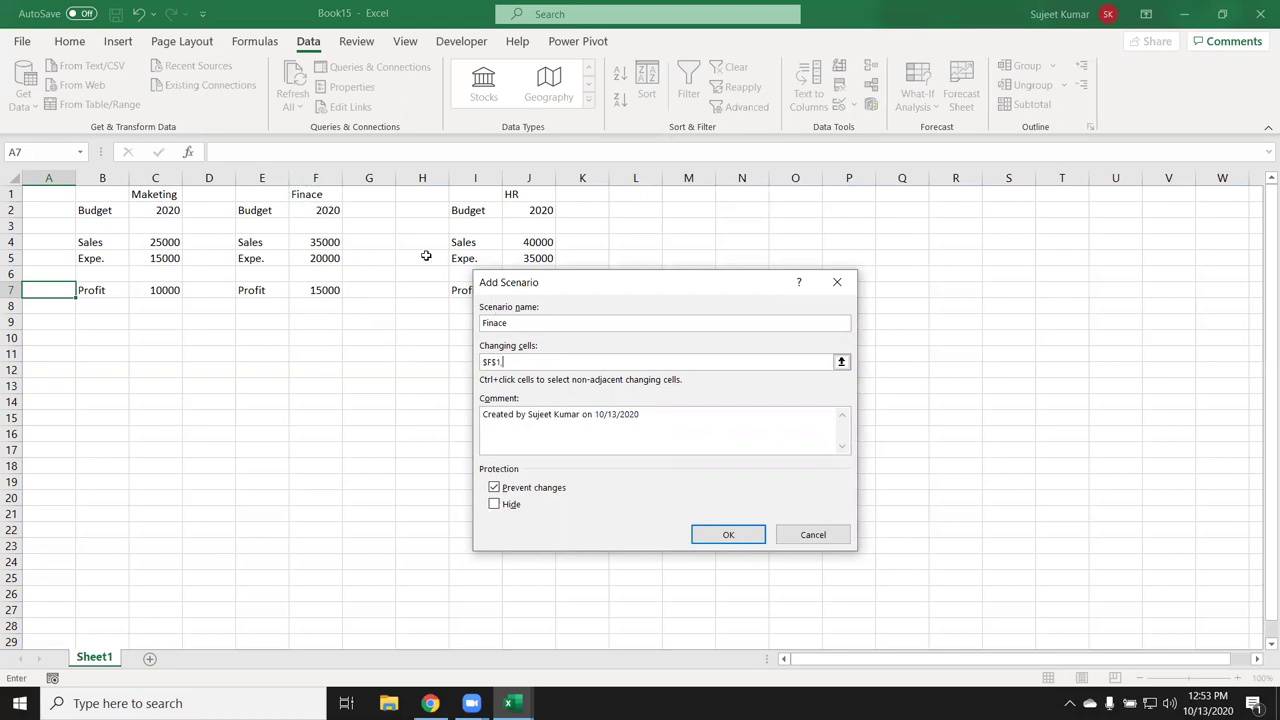
pyautogui.keyDown('ctrl'); pyautogui.moveTo(330, 243); pyautogui.dragTo(332, 258); pyautogui.keyUp('ctrl')
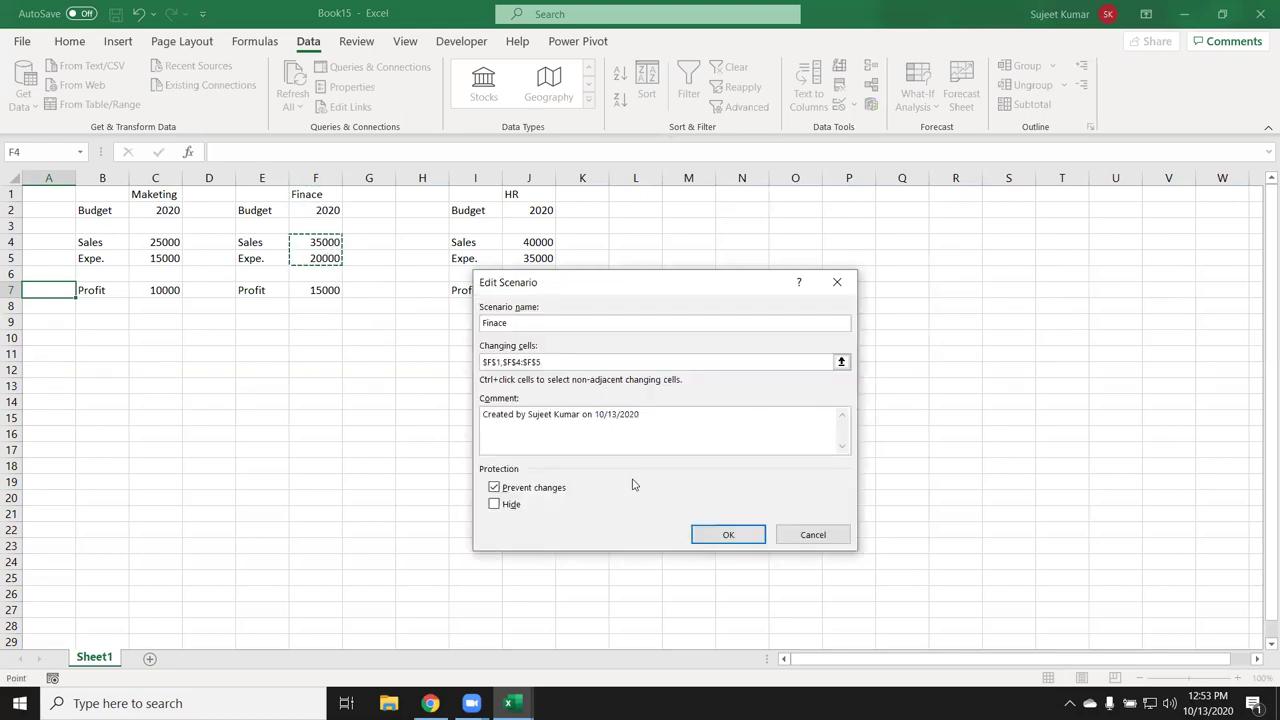
pyautogui.press('Tab')
pyautogui.write('S')
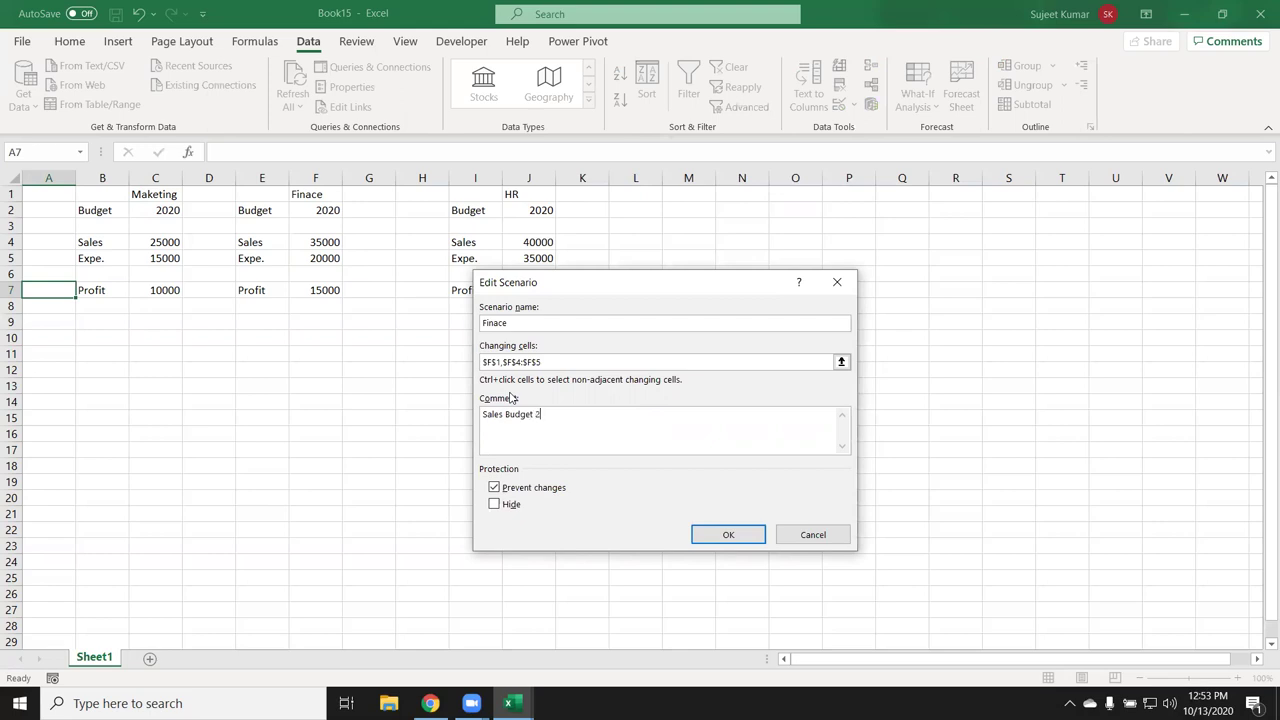
# Save the Finace scenario and start a new scenario named HR
pyautogui.click(713, 538)
pyautogui.click(662, 472)
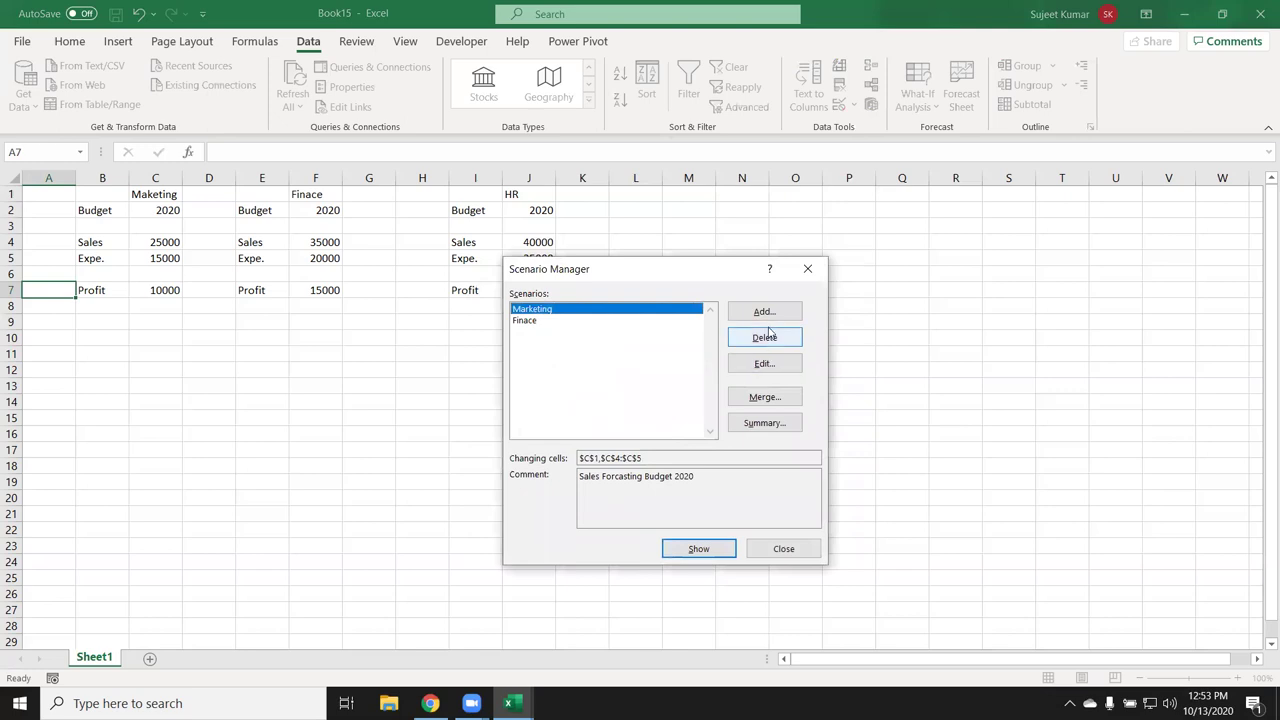
pyautogui.click(762, 314)
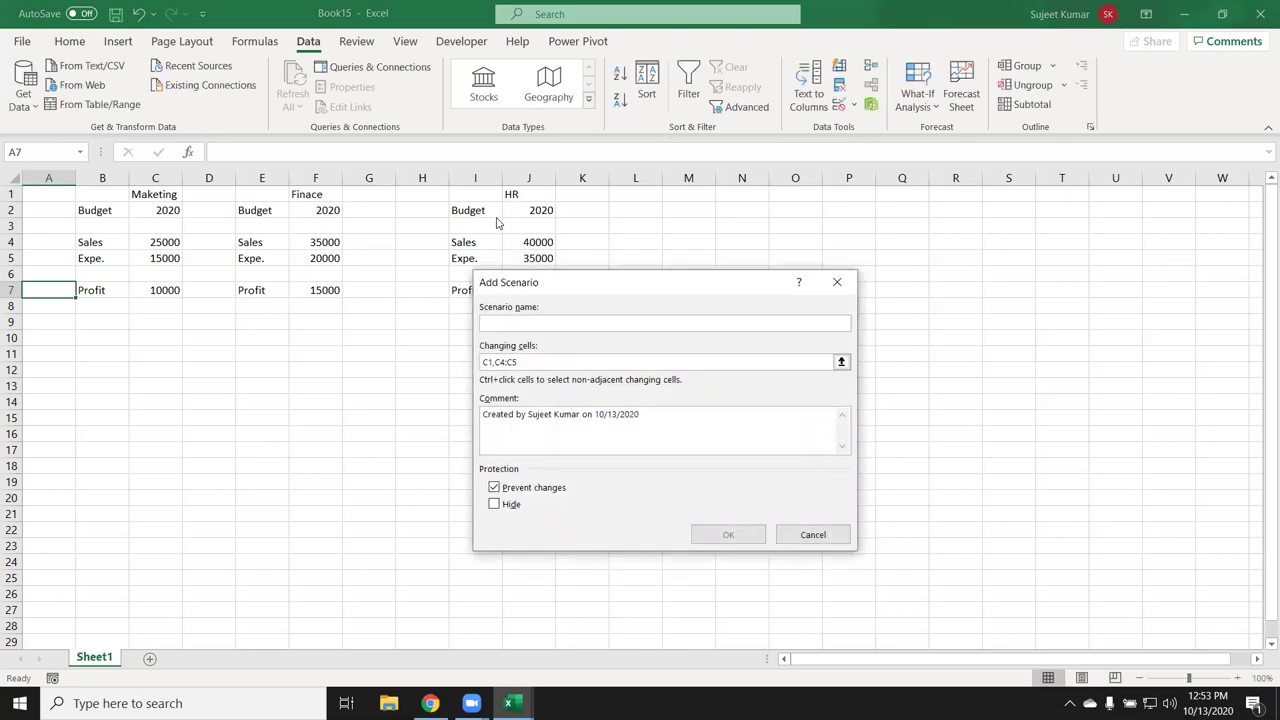
pyautogui.write('HR')
# Set the HR scenario's changing cells to J2 and J4:J5
pyautogui.click(505, 362)
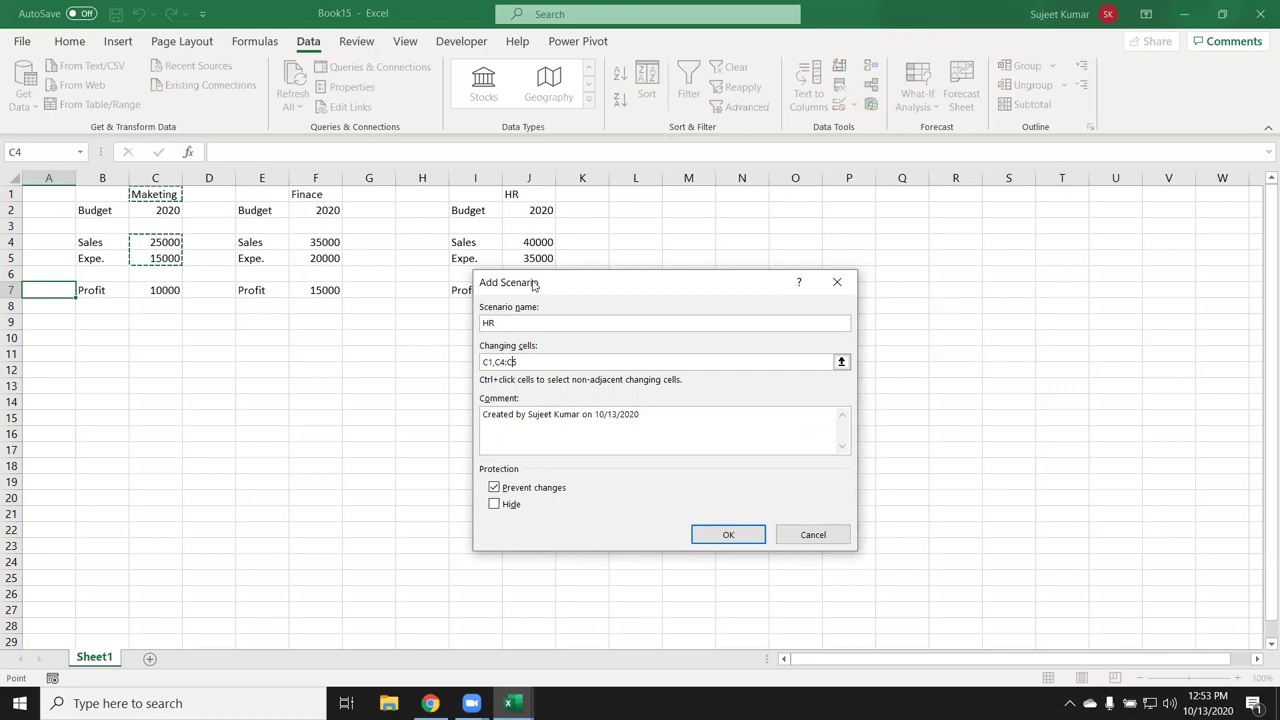
pyautogui.moveTo(533, 285); pyautogui.dragTo(436, 365)
pyautogui.click(436, 445)
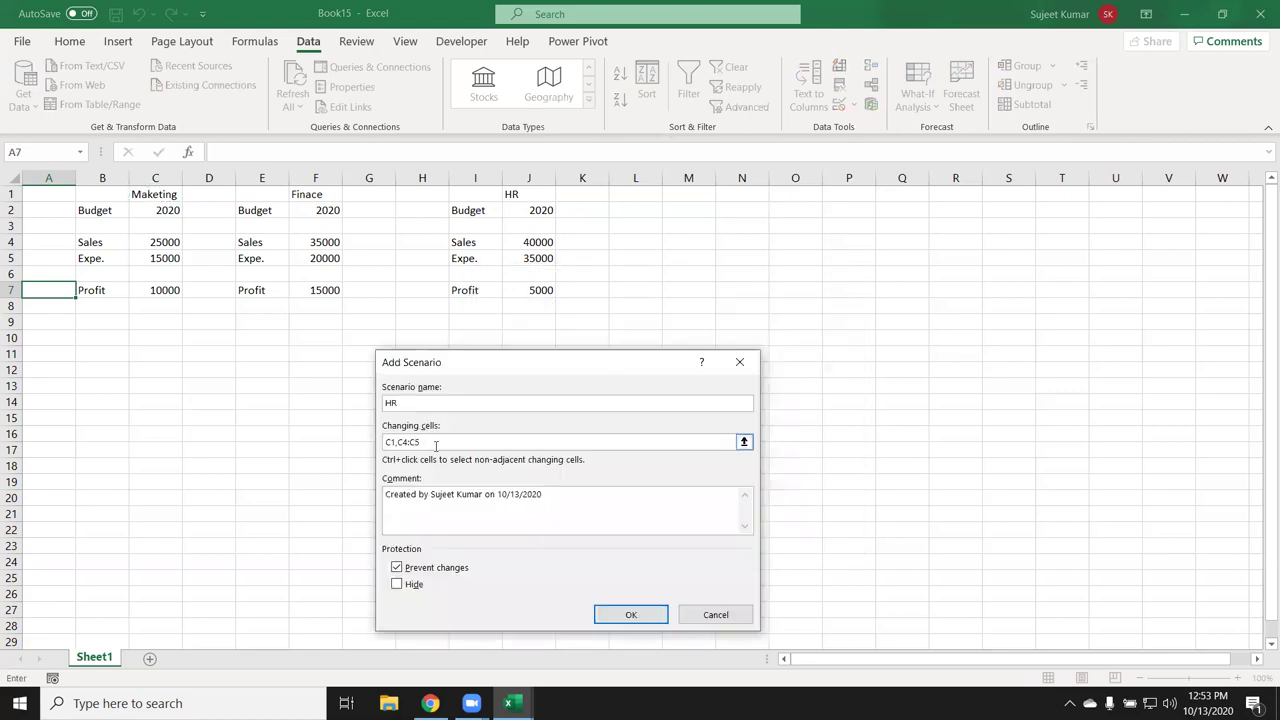
pyautogui.moveTo(436, 445); pyautogui.dragTo(365, 438)
pyautogui.press('BackSpace')
pyautogui.click(535, 208)
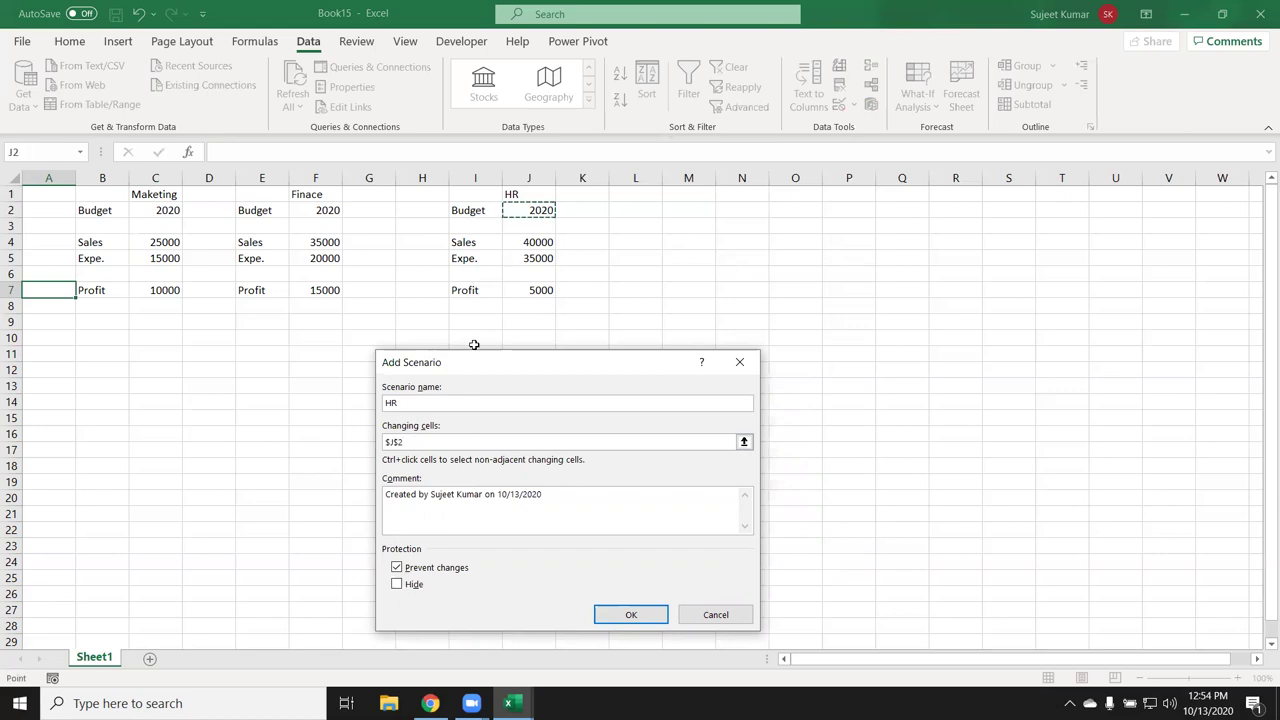
pyautogui.write(',')
pyautogui.click(550, 210)
pyautogui.write(',')
pyautogui.click(535, 249)
pyautogui.moveTo(535, 249); pyautogui.dragTo(535, 258)
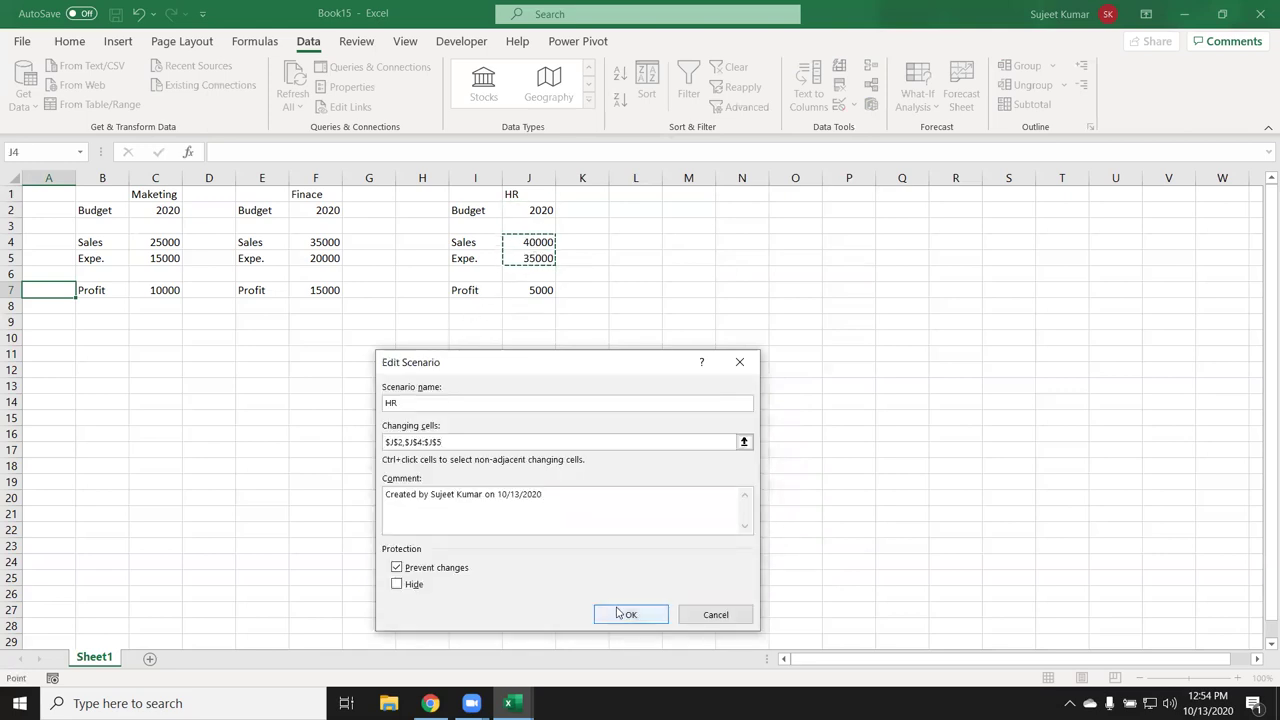
# Replace the HR scenario comment with 'Sales Budget 2020 of HR' and save the scenario values
pyautogui.moveTo(560, 495); pyautogui.dragTo(383, 484)
pyautogui.write('Sales Budget 2020 of HR')
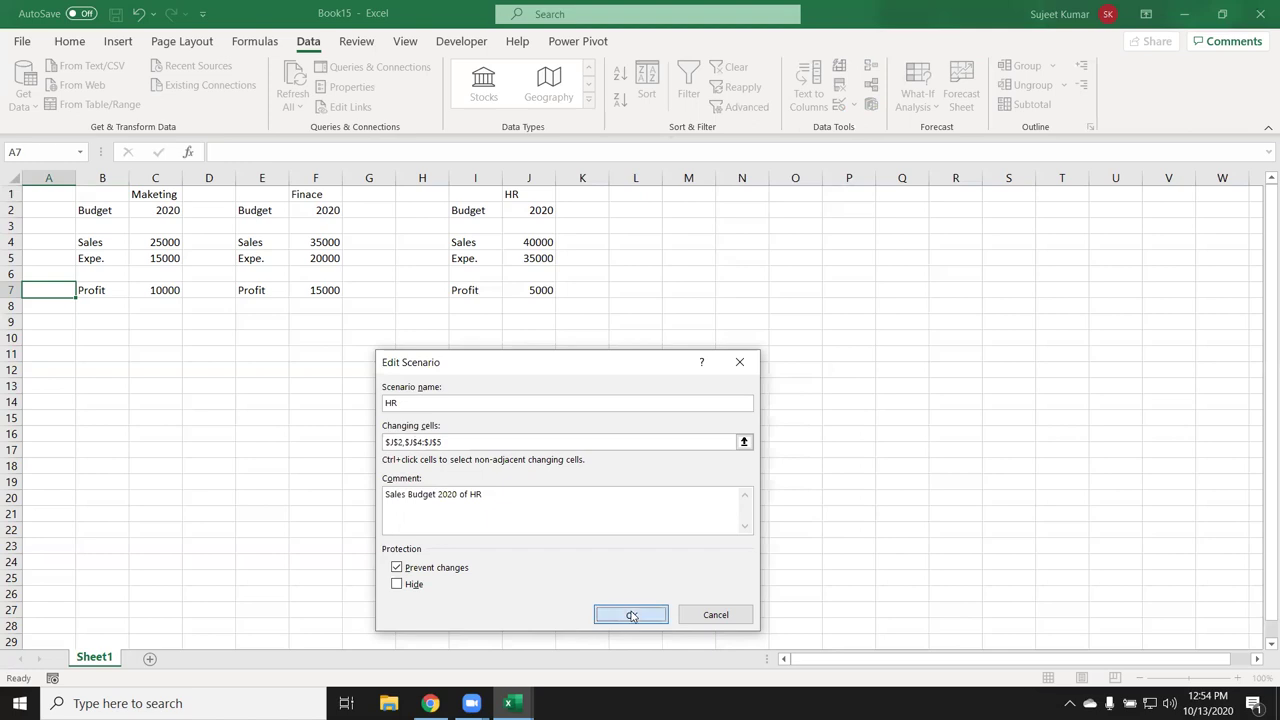
pyautogui.click(631, 613)
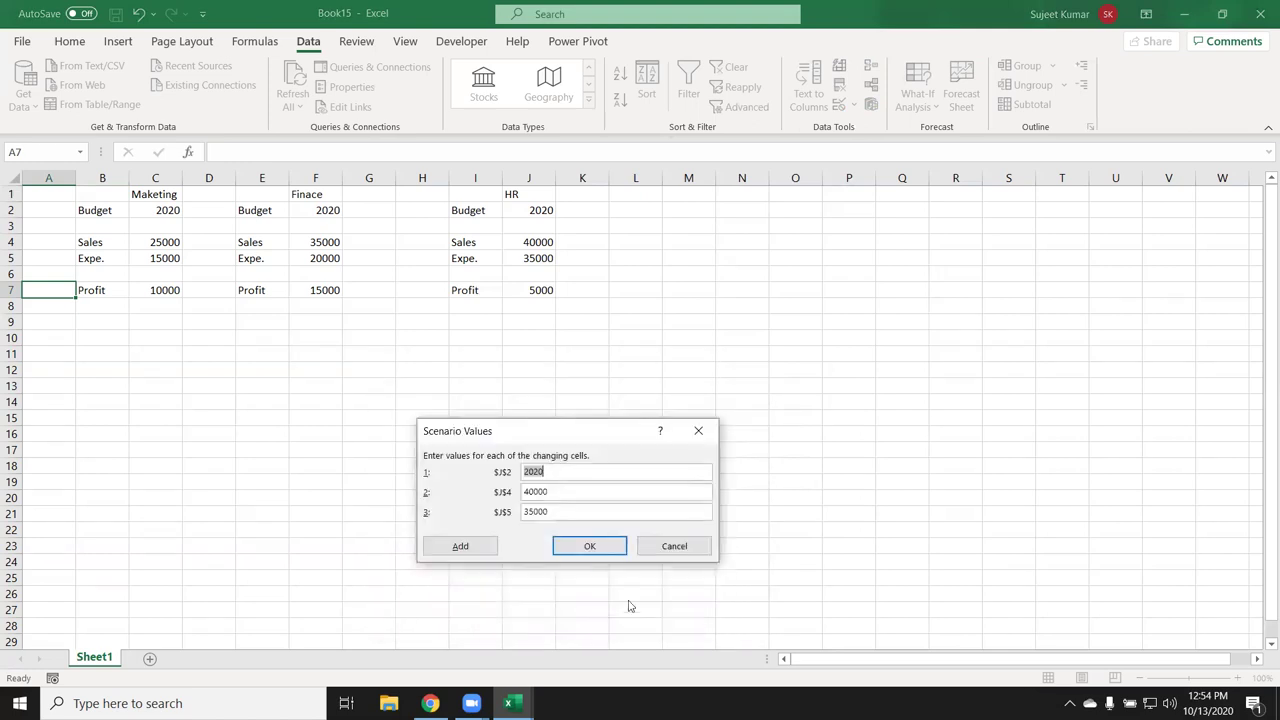
pyautogui.click(586, 551)
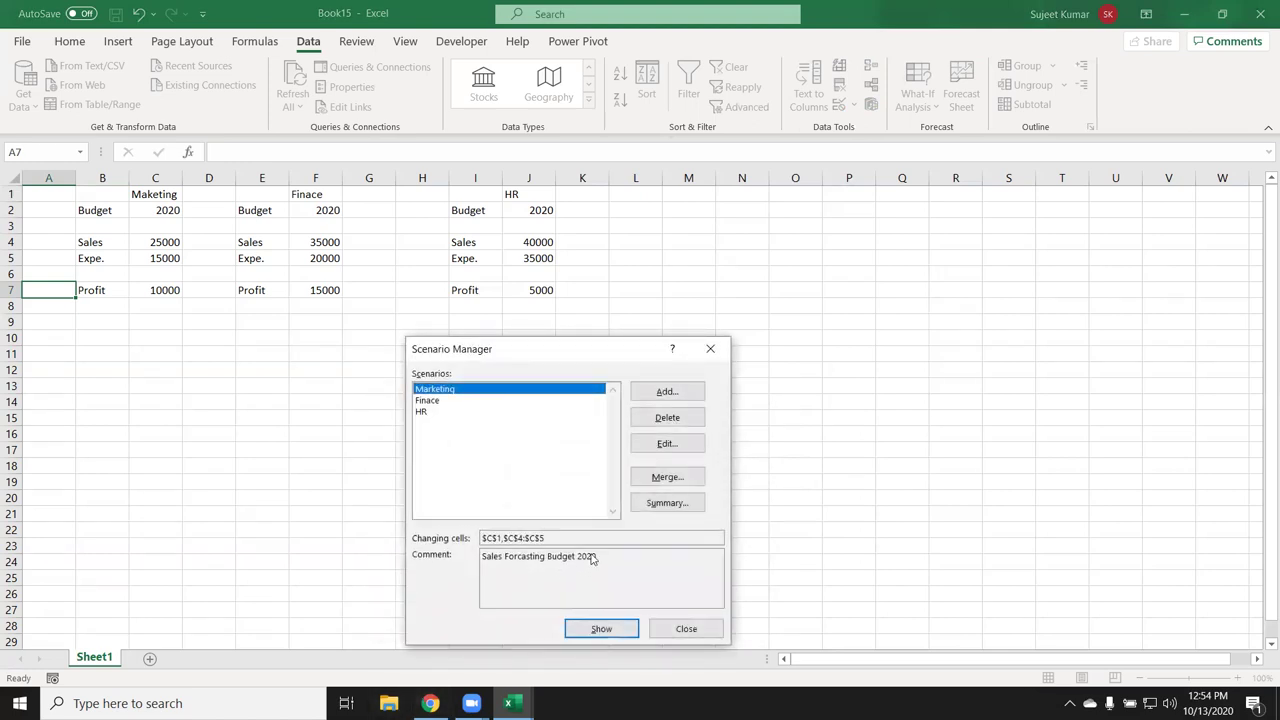
# Generate a Scenario Summary report with J7 as the result cell and review its values
pyautogui.click(652, 513)
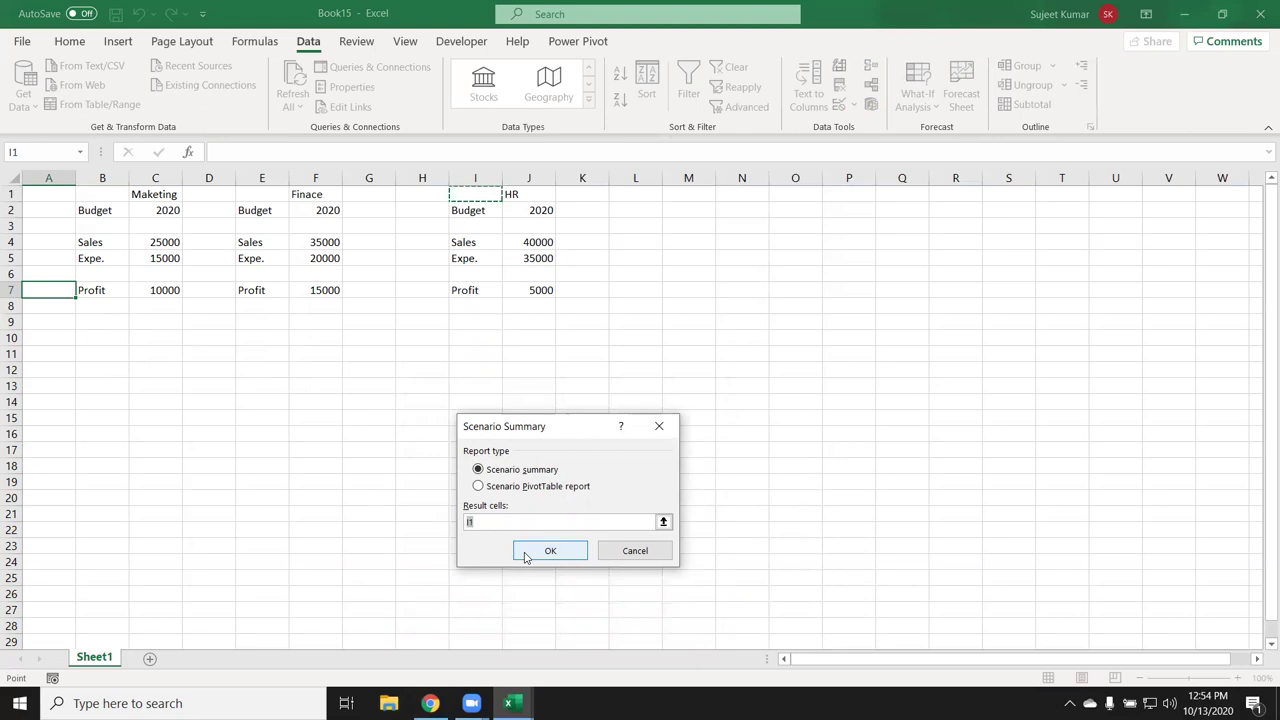
pyautogui.click(740, 195)
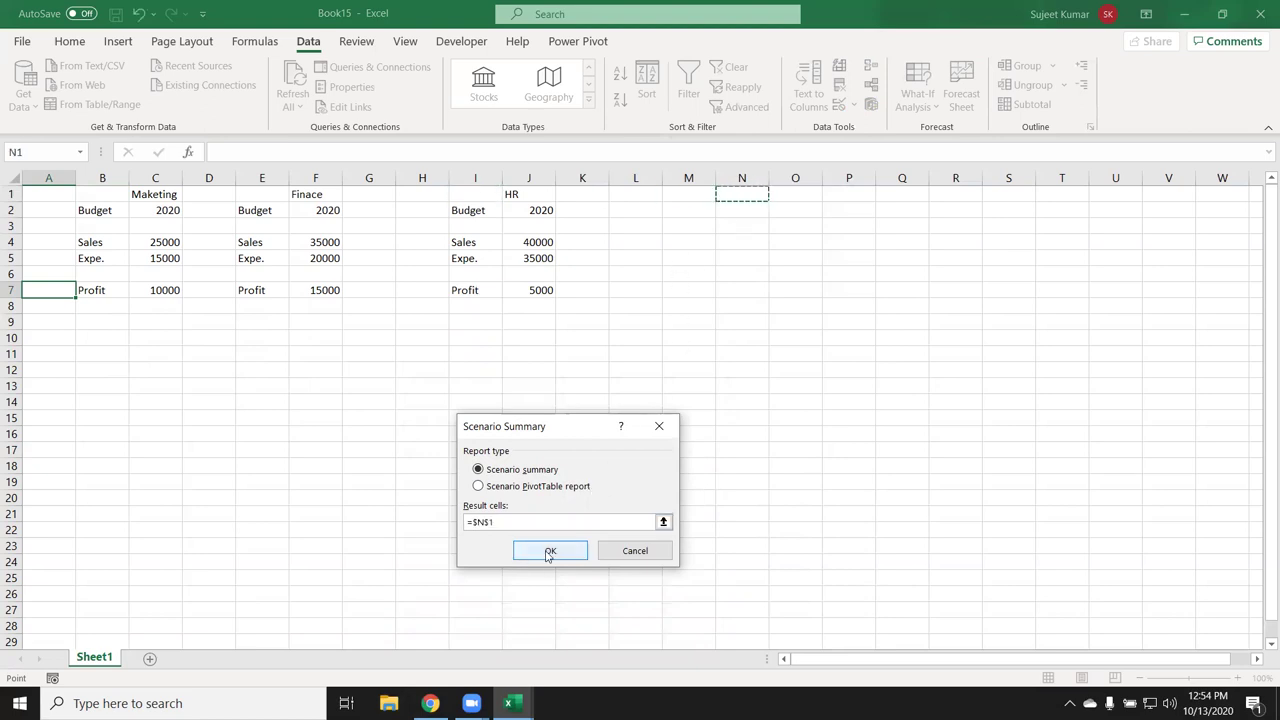
pyautogui.click(530, 291)
pyautogui.click(533, 554)
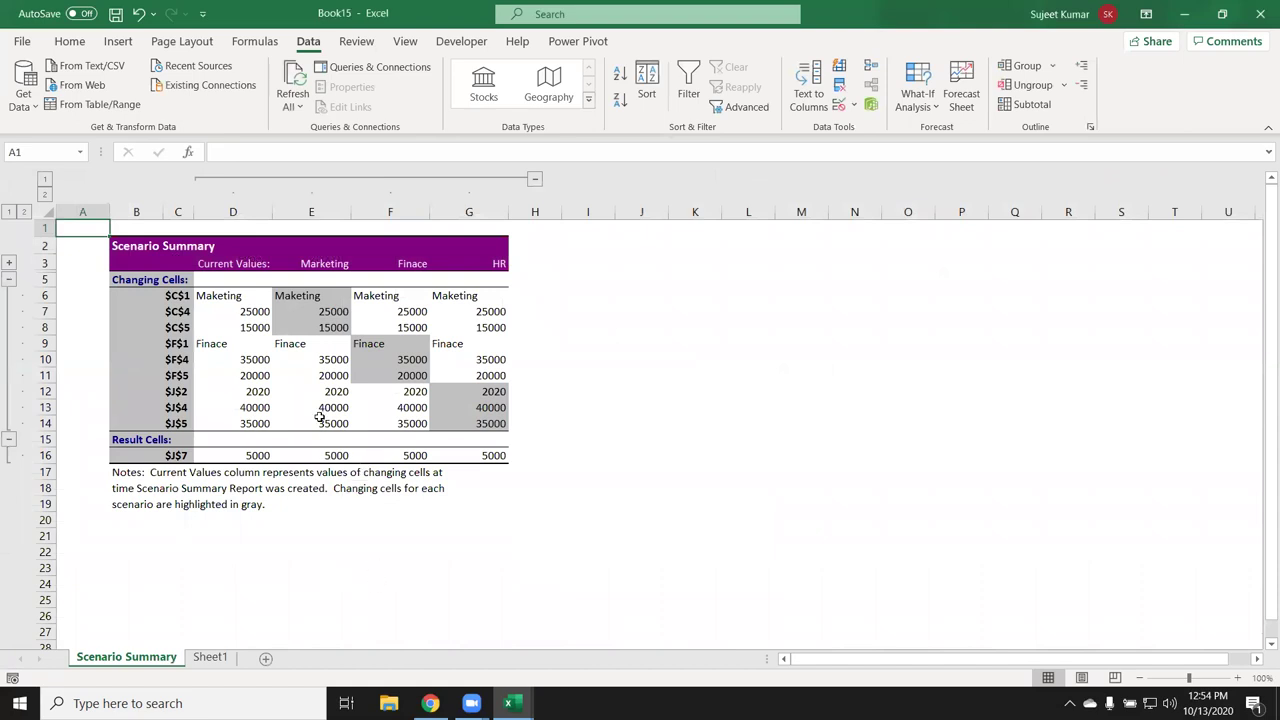
pyautogui.moveTo(240, 298); pyautogui.dragTo(443, 420)
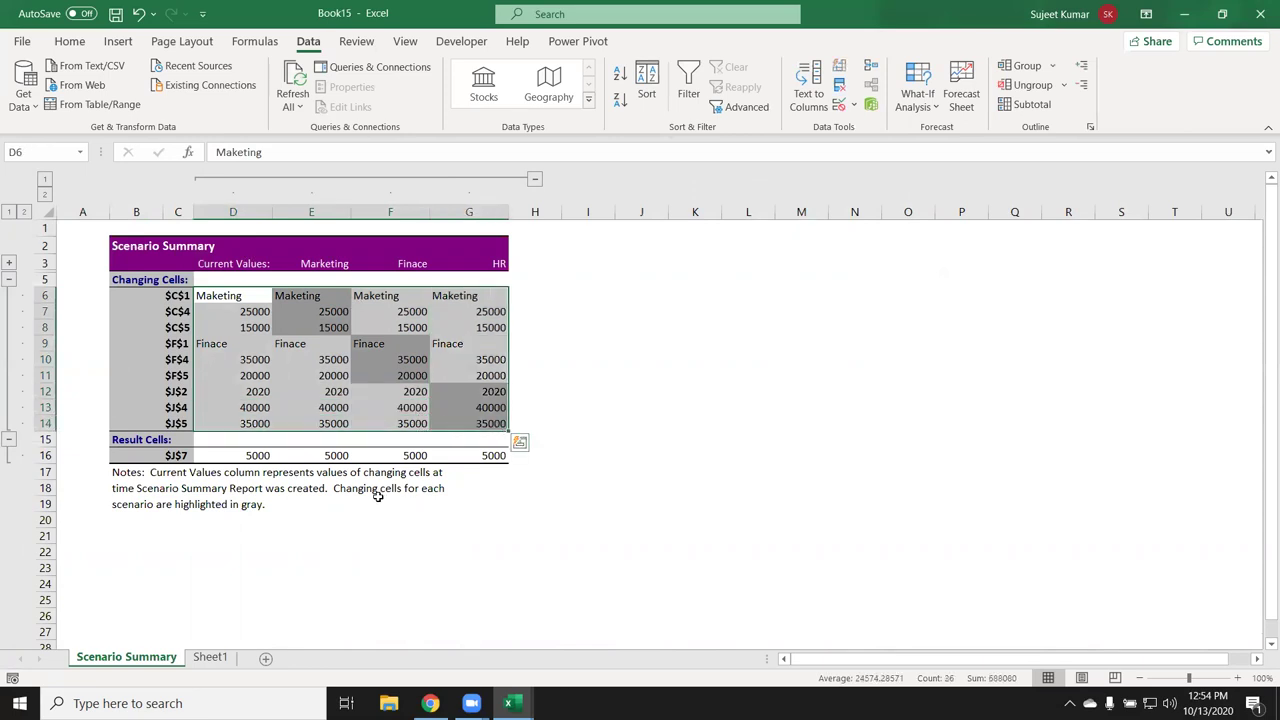
pyautogui.click(210, 657)
# Delete the Scenario Summary sheet and add a new blank worksheet
pyautogui.rightClick(178, 660)
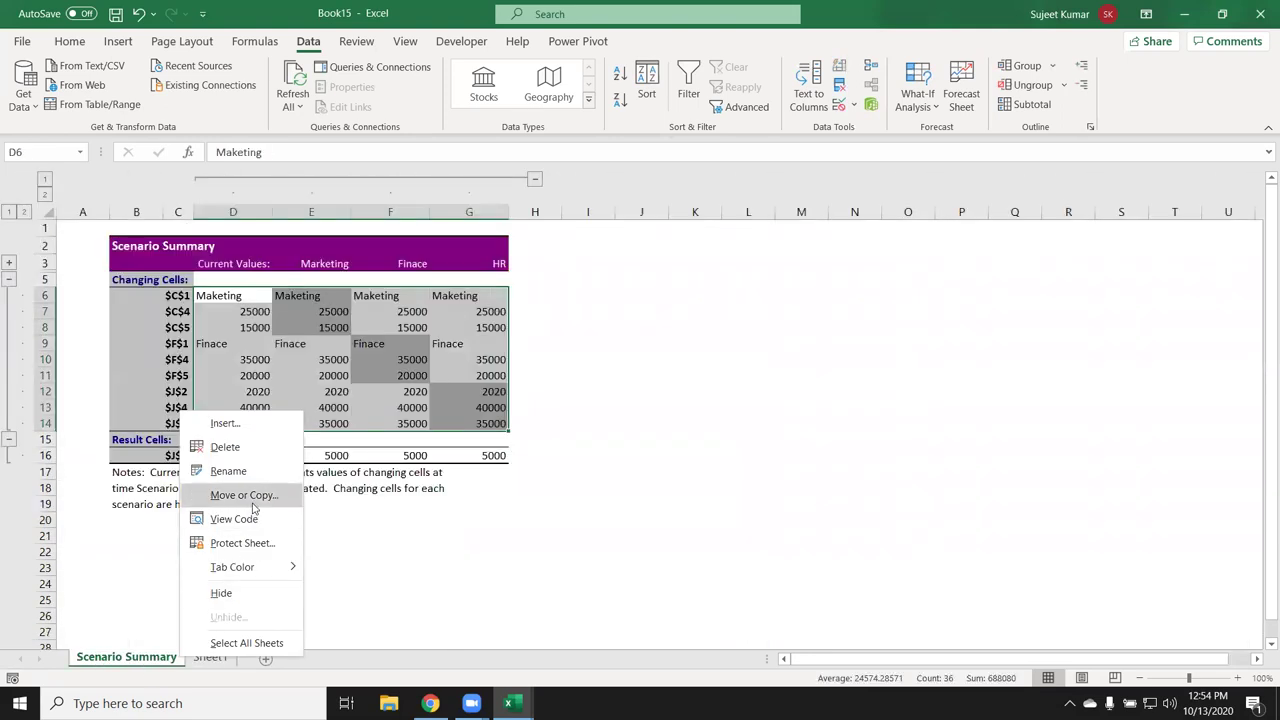
pyautogui.click(248, 449)
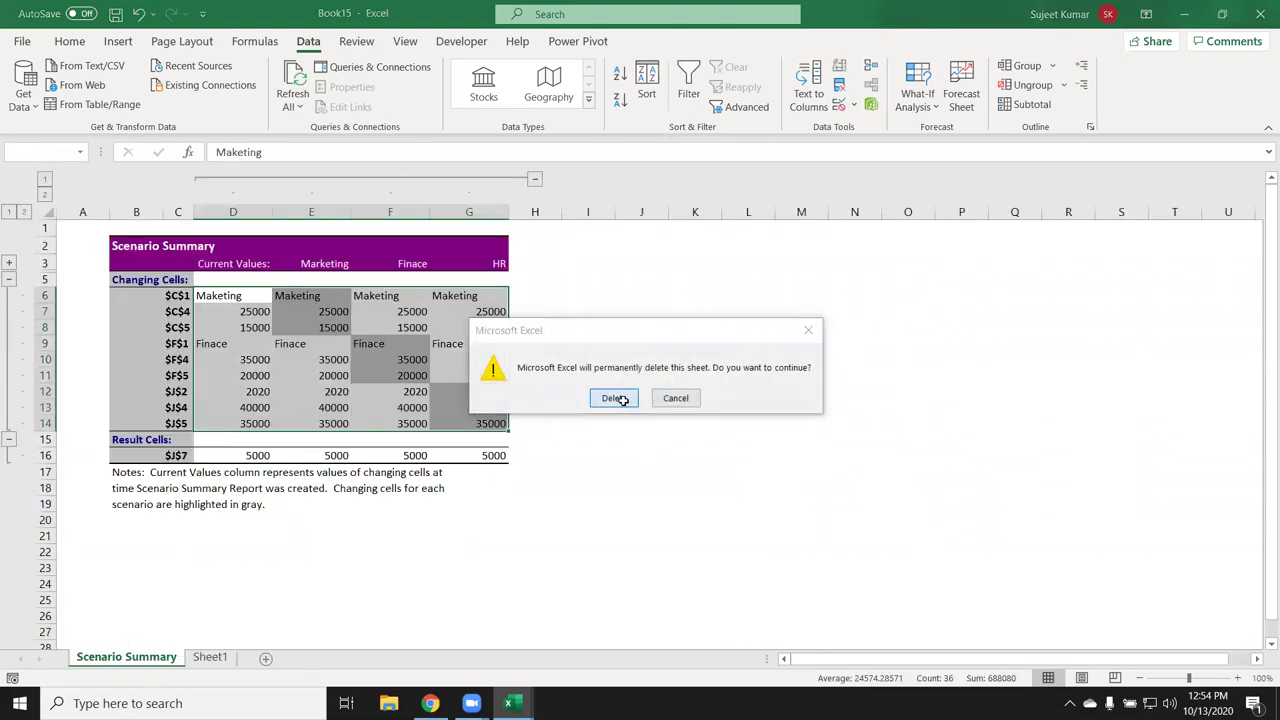
pyautogui.click(613, 398)
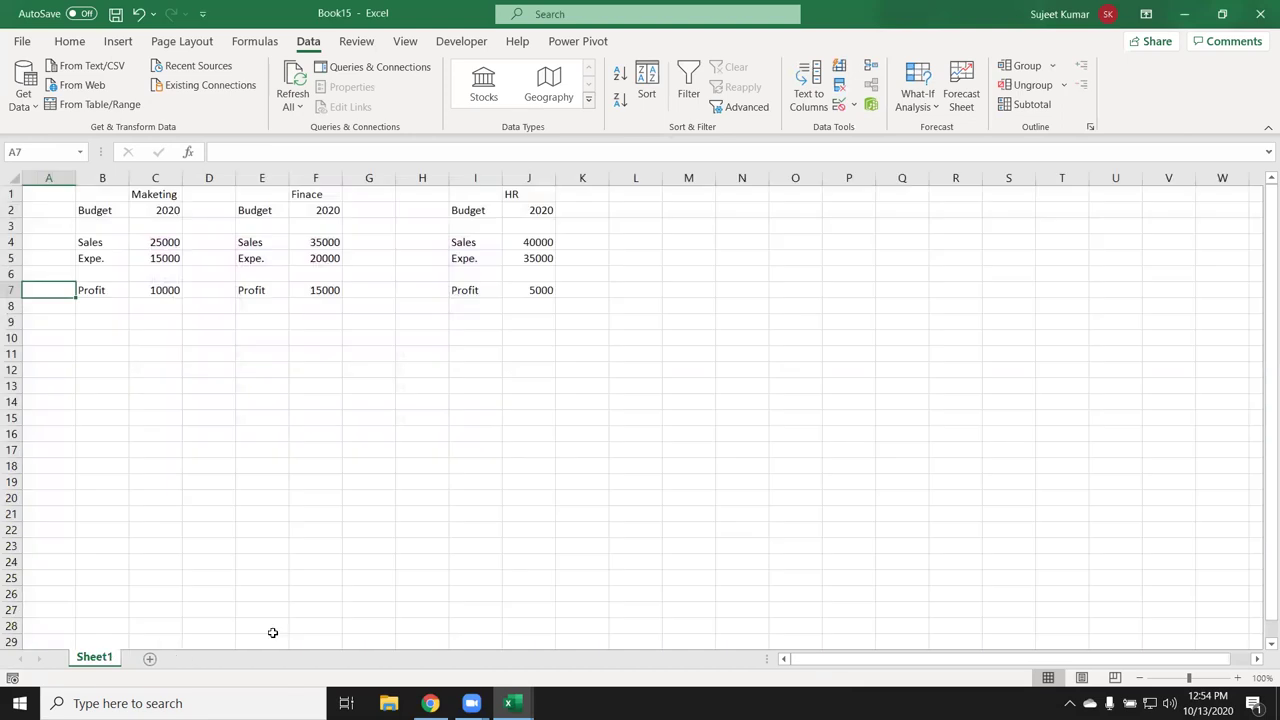
pyautogui.click(150, 658)
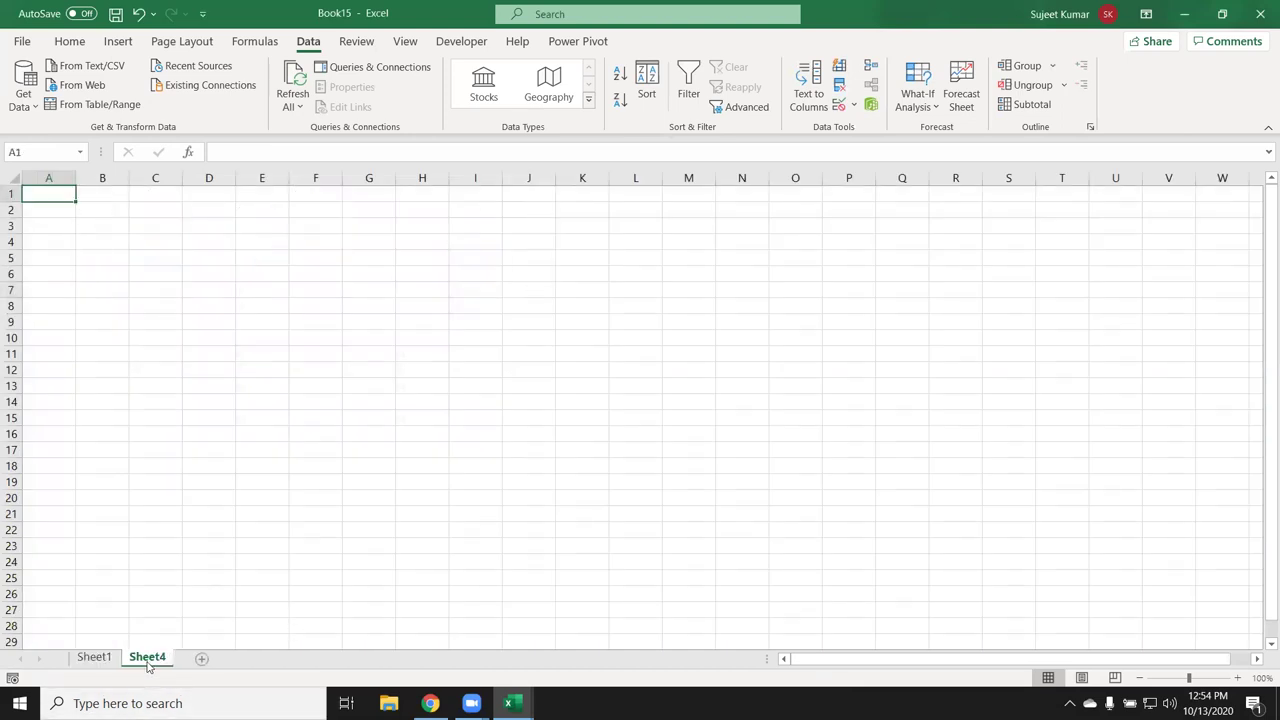
pyautogui.click(914, 104)
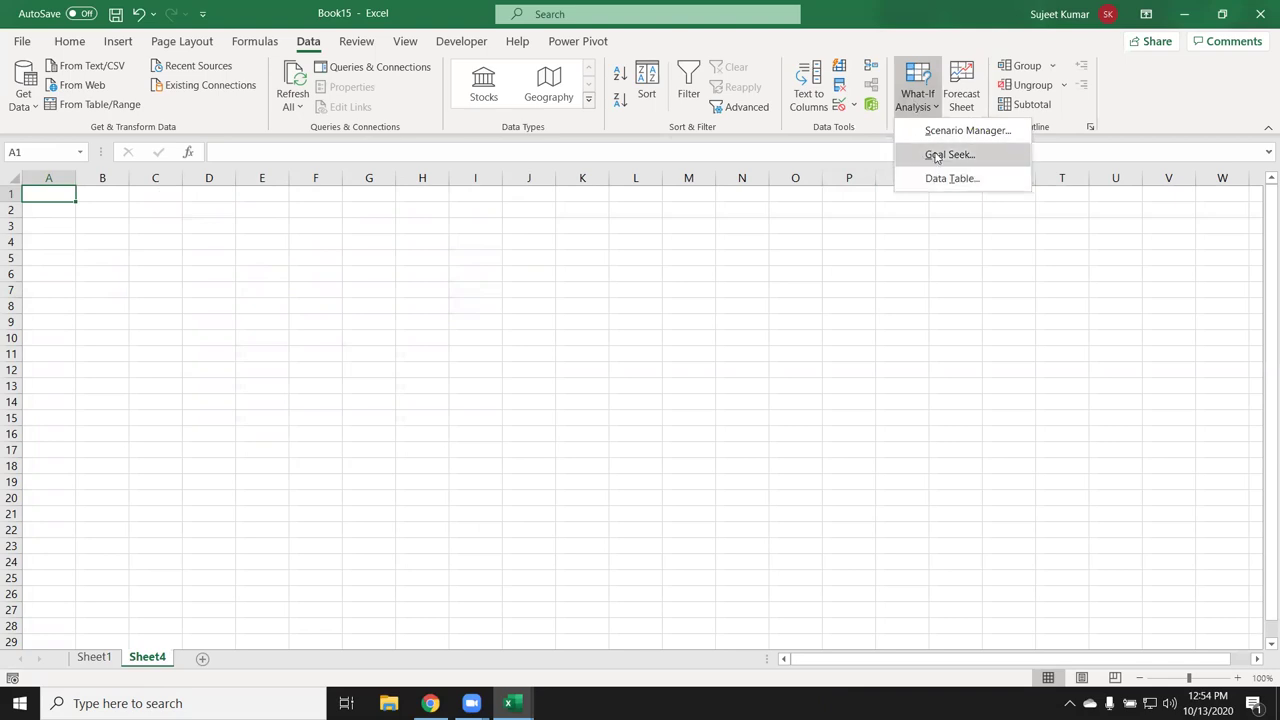
pyautogui.click(94, 240)
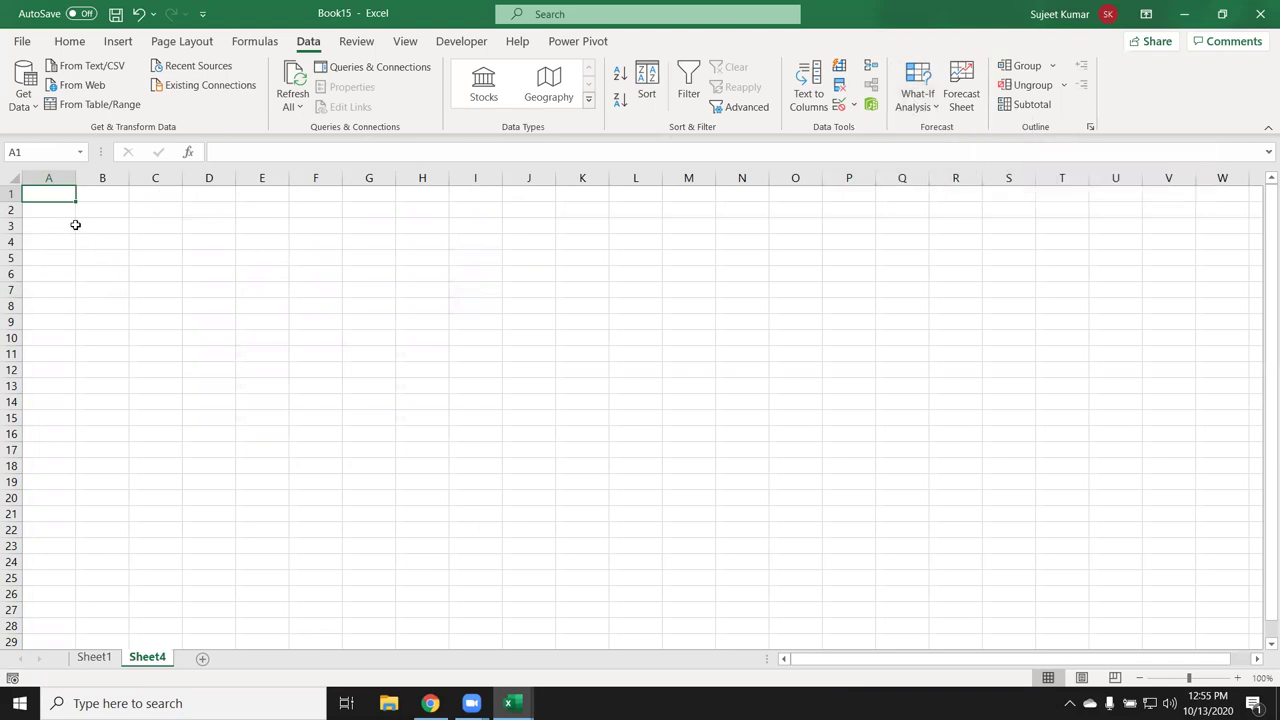
# Enter 230, 8542 and 362 in B2:D2 and AutoSum them in E2
pyautogui.click(78, 224)
pyautogui.click(90, 211)
pyautogui.write('230')
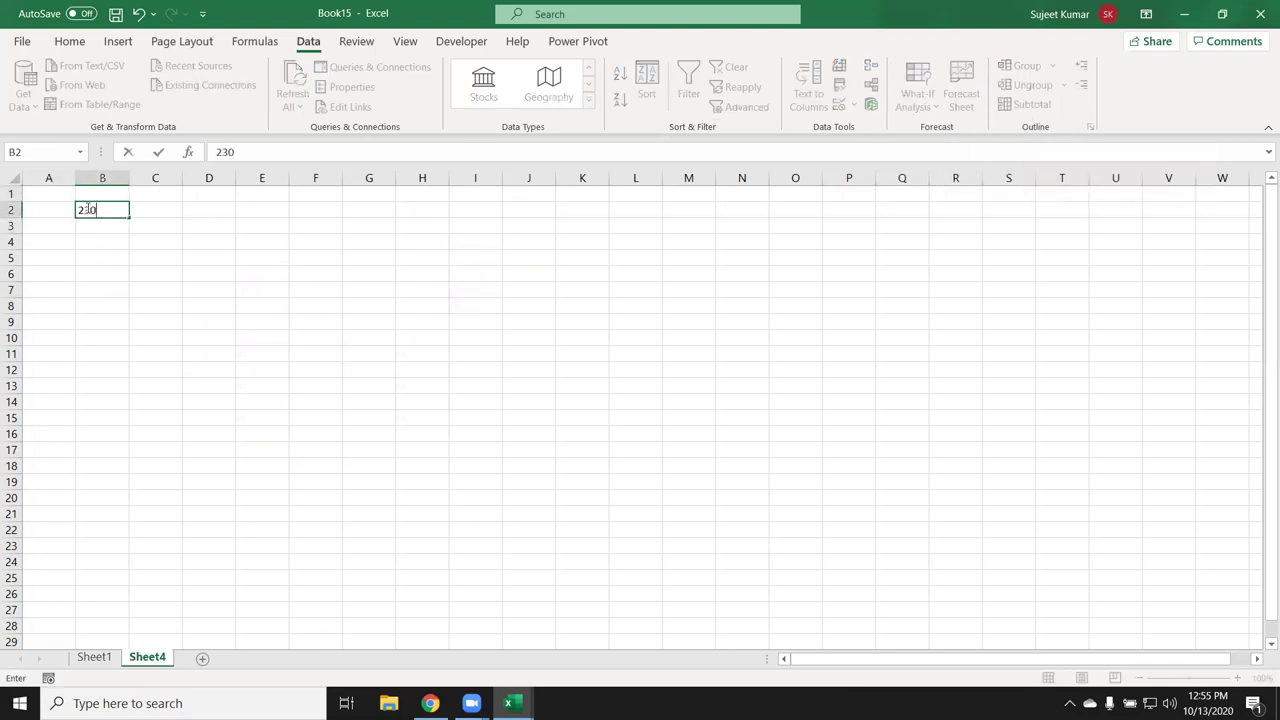
pyautogui.press('Tab')
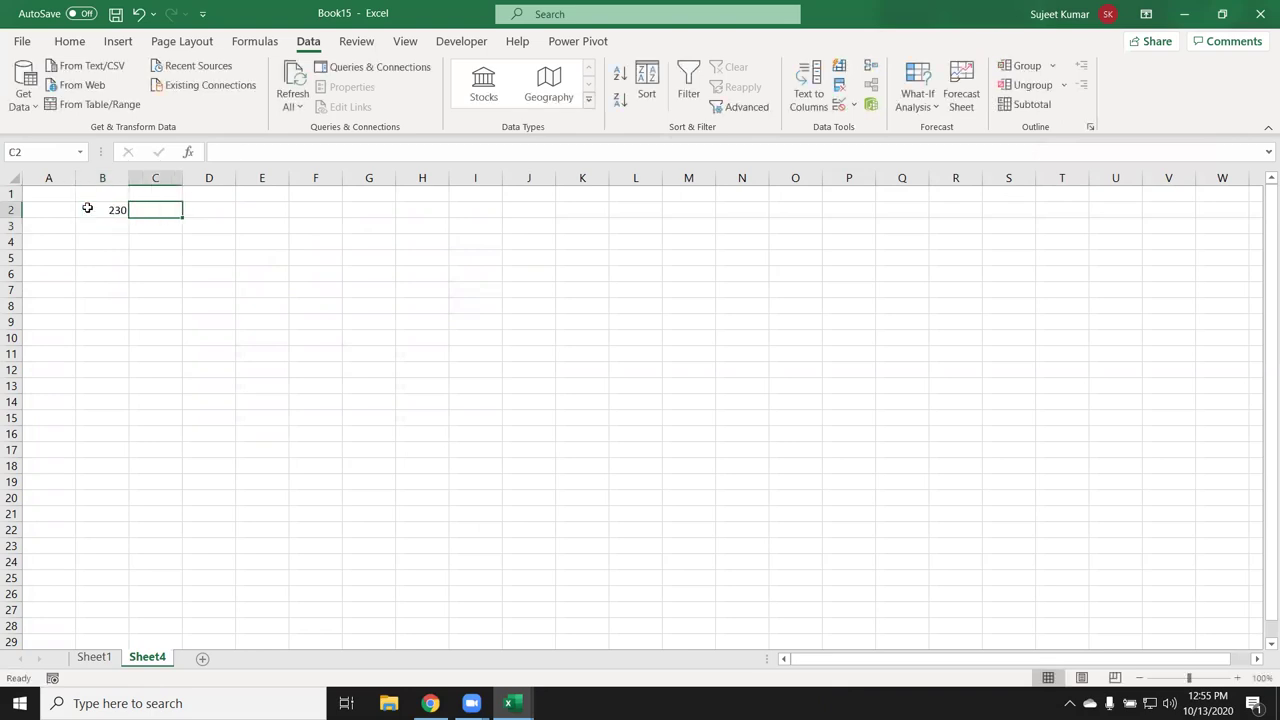
pyautogui.write('8542')
pyautogui.press('Tab')
pyautogui.write('3')
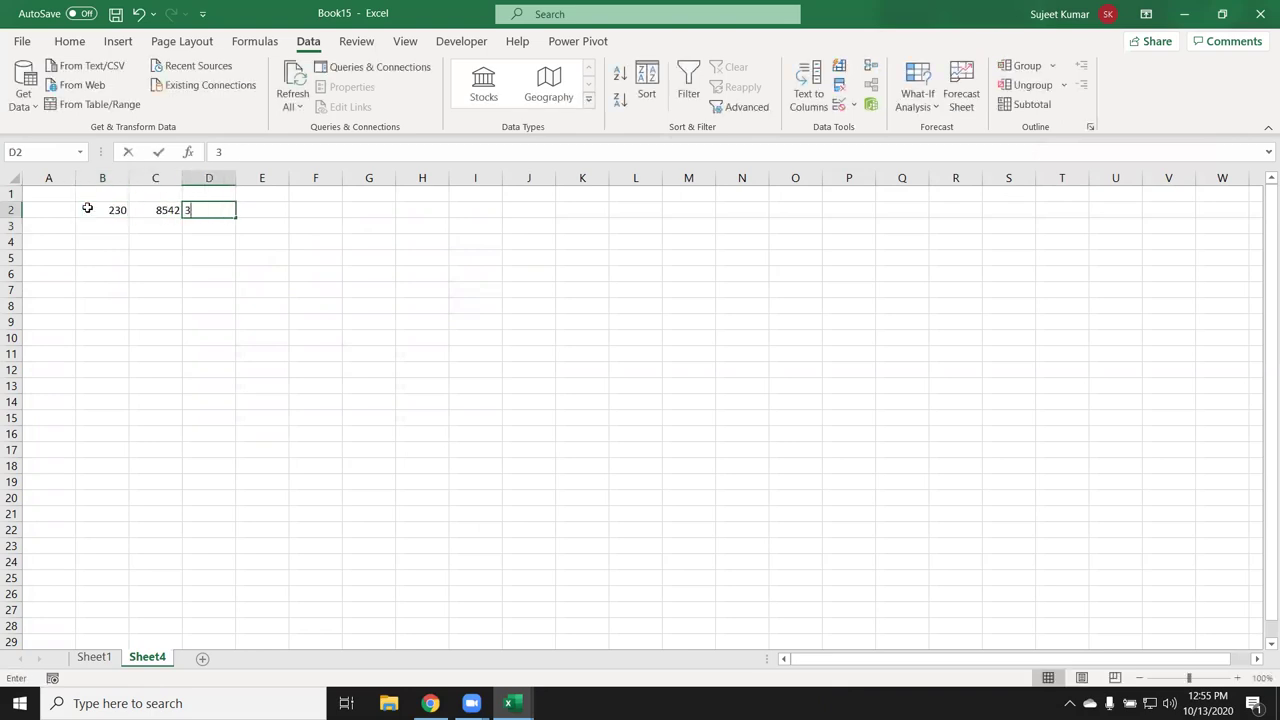
pyautogui.press('Tab')
pyautogui.hotkey('alt', '=')
pyautogui.press('Return')
pyautogui.press('Up')
pyautogui.press('Right')
pyautogui.press('Right')
pyautogui.press('Right')
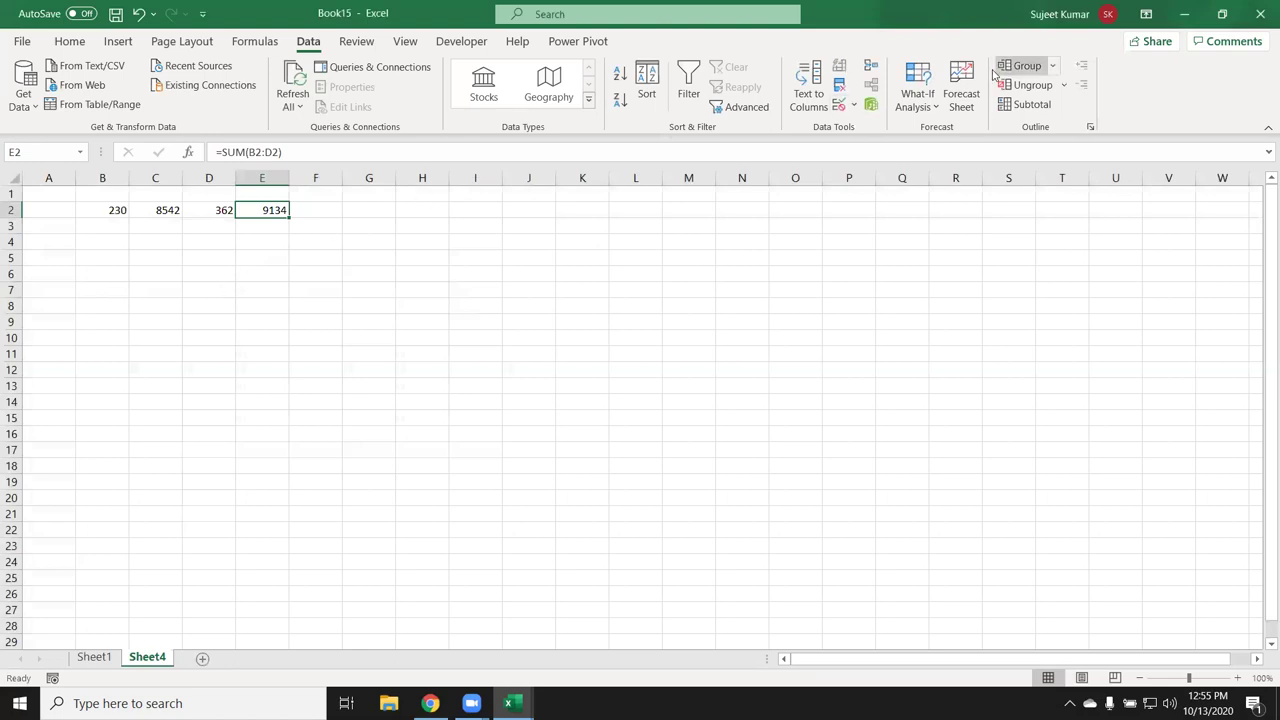
# Goal Seek E2 to 10000 by changing C2, which becomes 9408
pyautogui.click(907, 114)
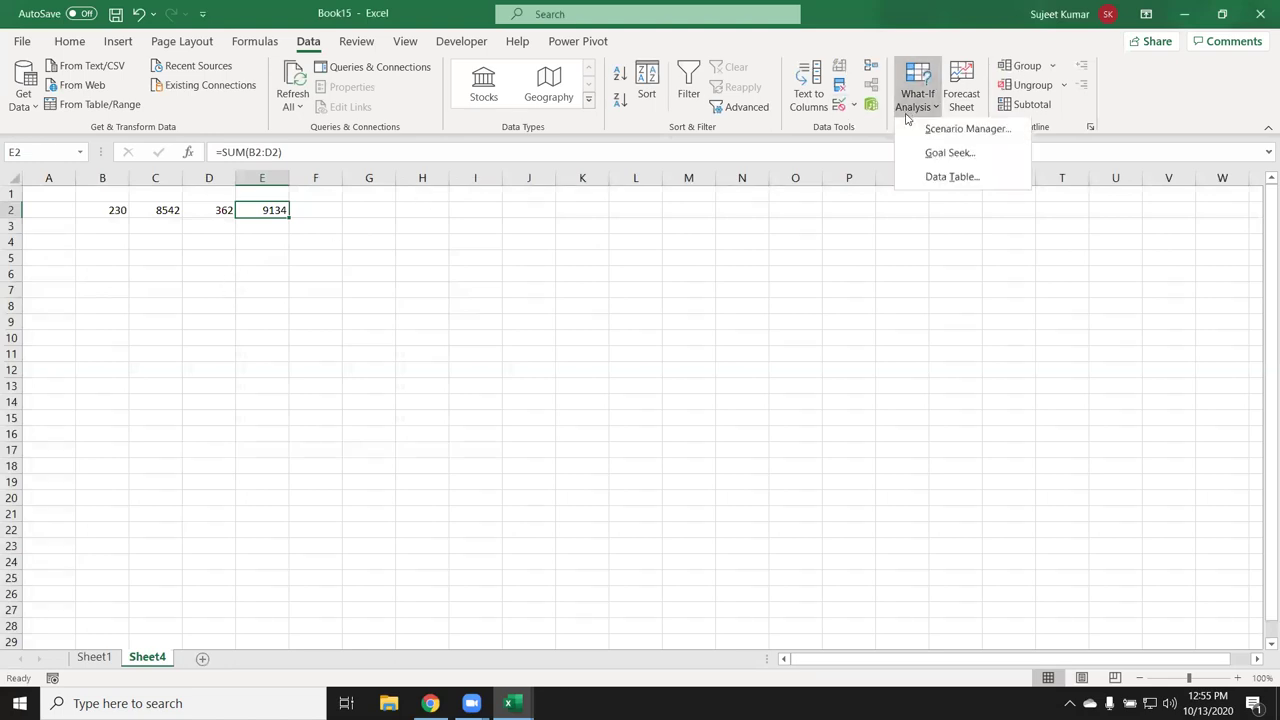
pyautogui.click(940, 153)
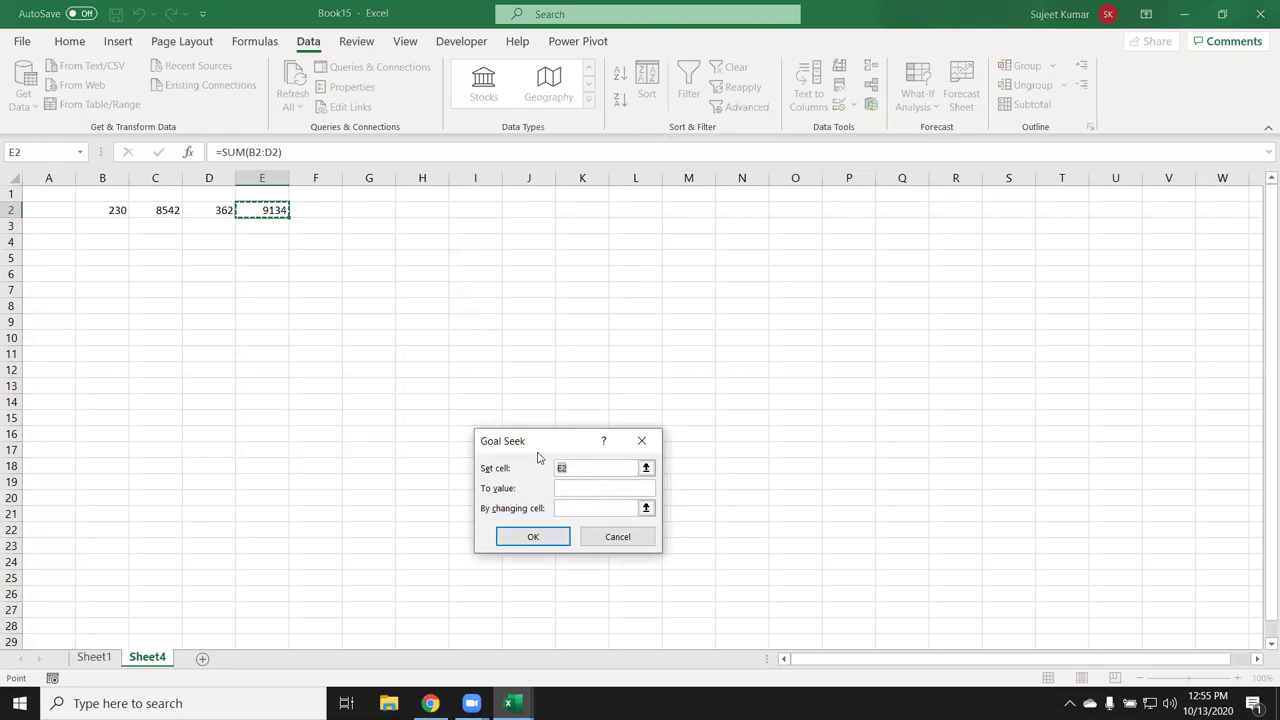
pyautogui.moveTo(531, 444); pyautogui.dragTo(425, 286)
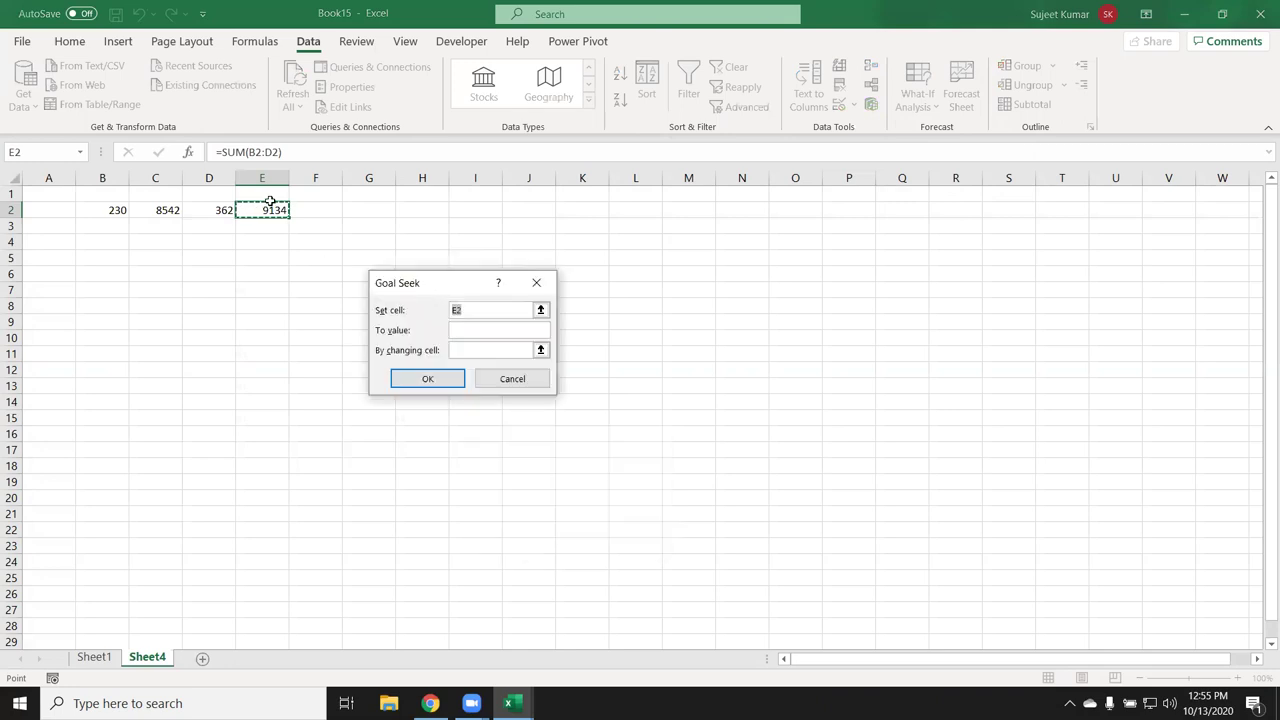
pyautogui.click(460, 330)
pyautogui.click(460, 330)
pyautogui.click(460, 349)
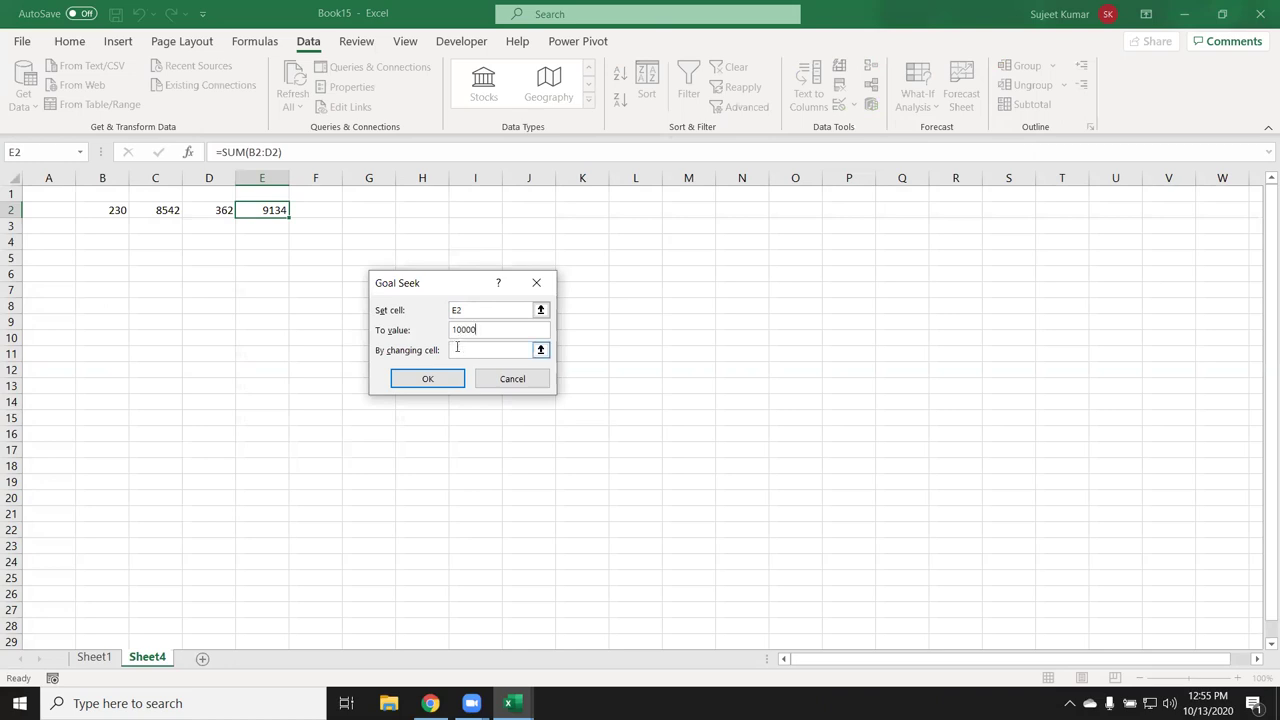
pyautogui.click(166, 210)
pyautogui.click(200, 210)
pyautogui.click(168, 210)
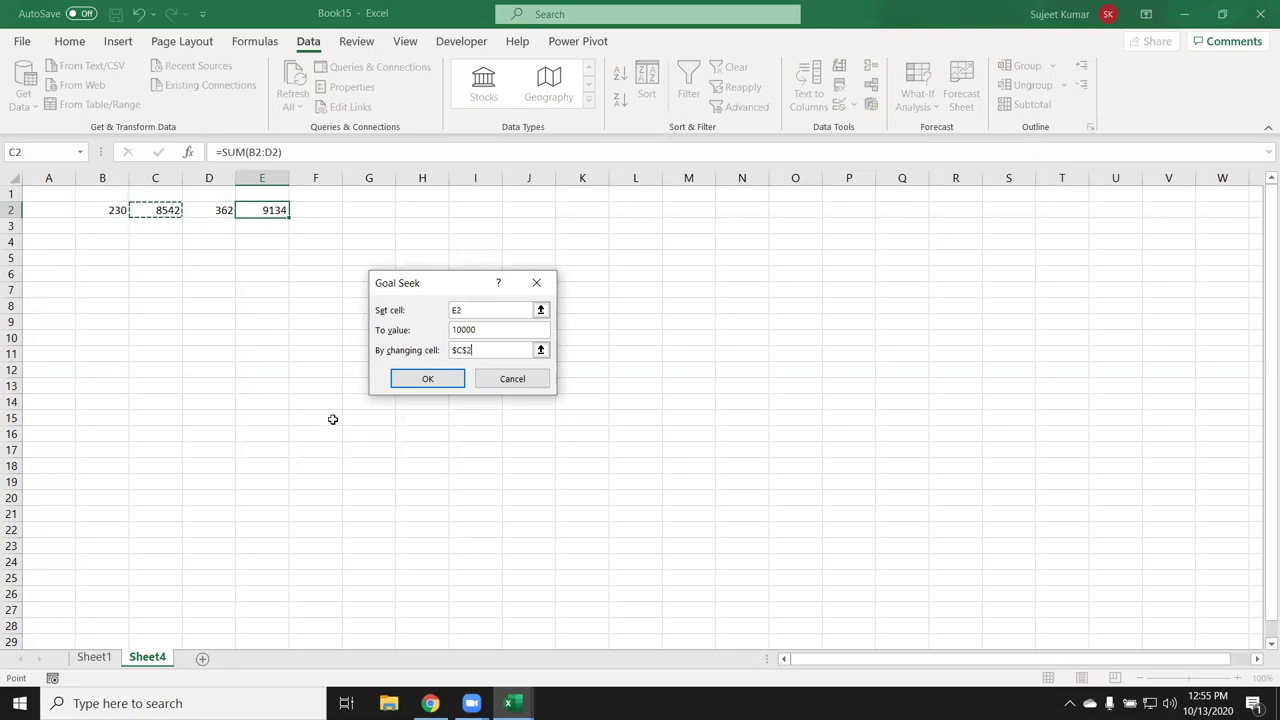
pyautogui.click(436, 384)
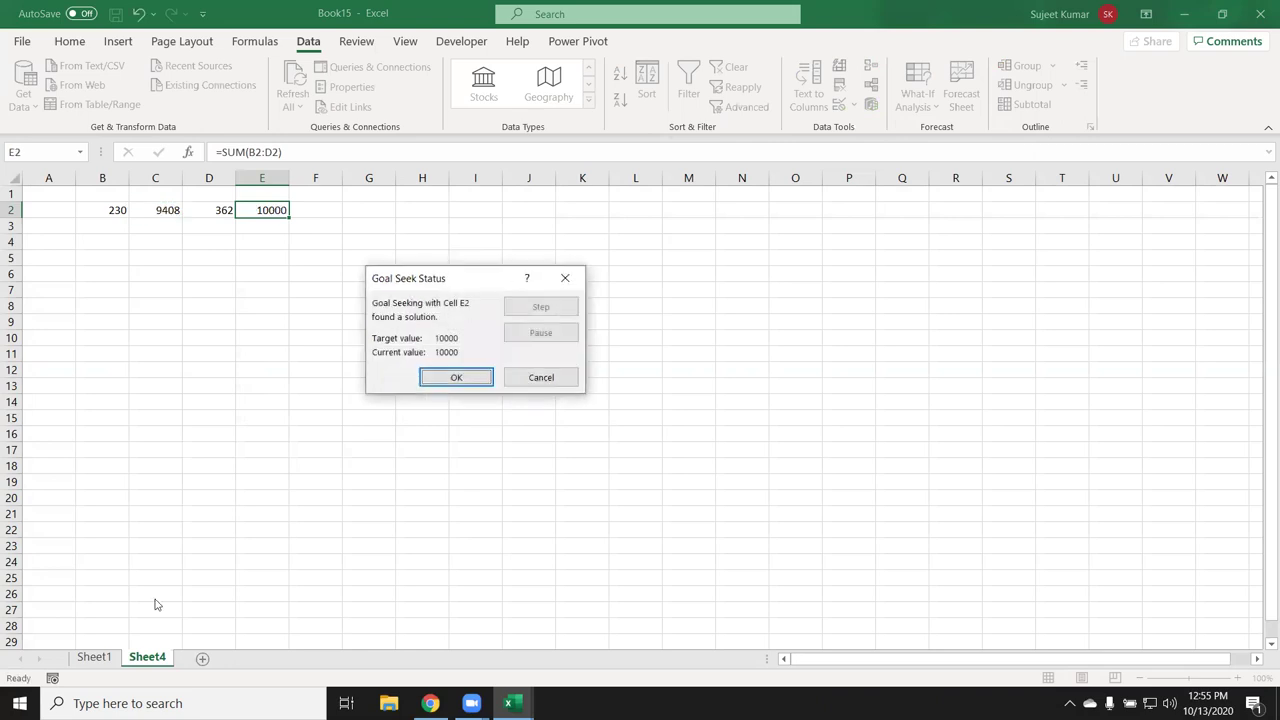
pyautogui.click(444, 386)
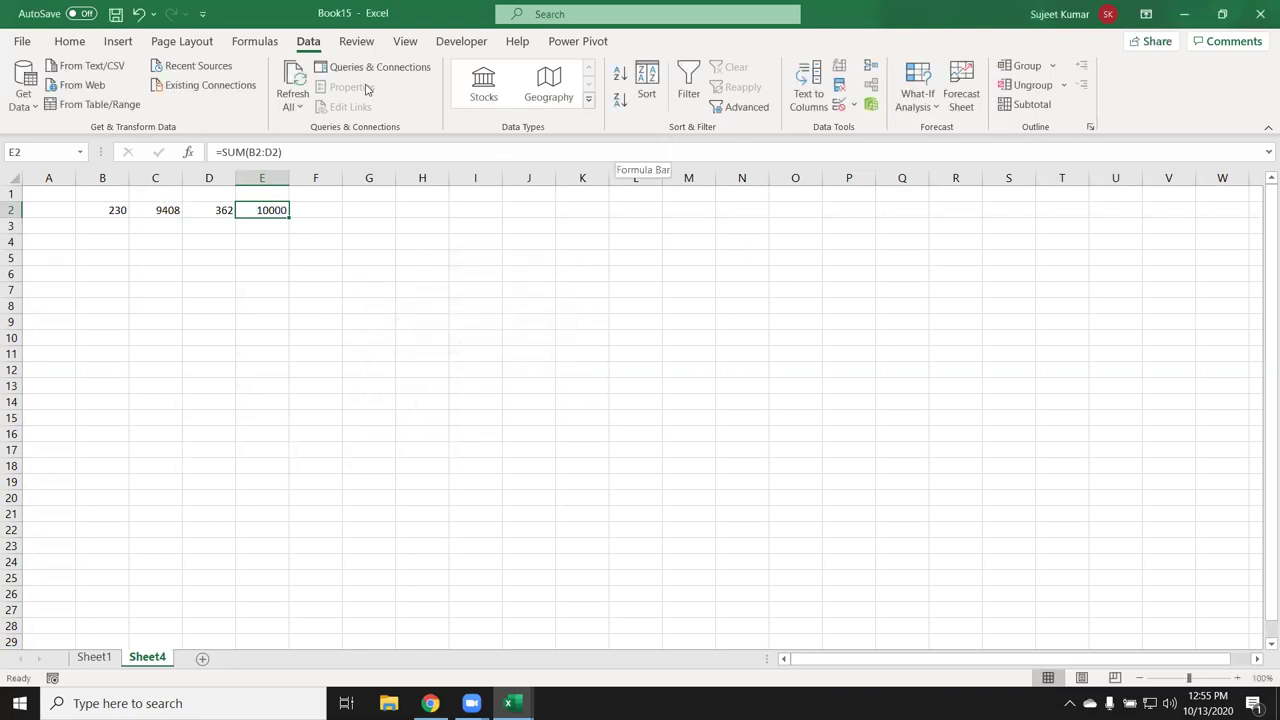
# Enable the Solver Add-in from the Excel Options add-ins list
pyautogui.click(113, 43)
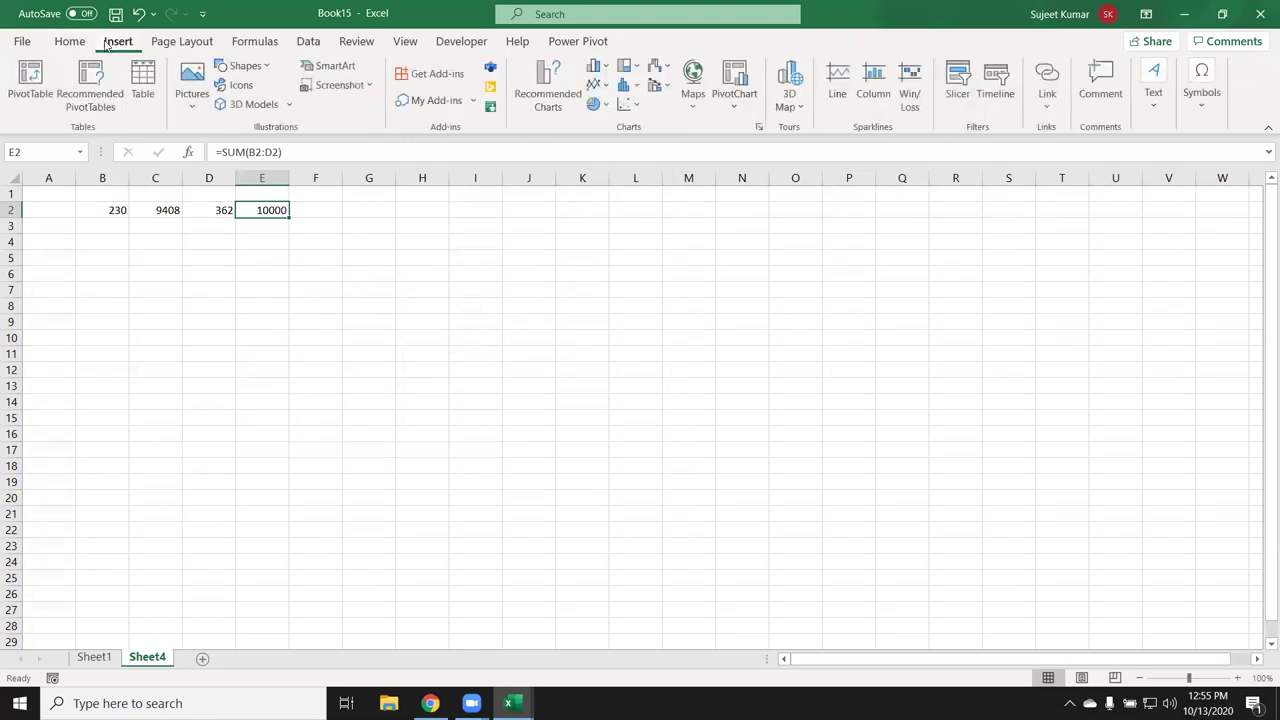
pyautogui.click(308, 41)
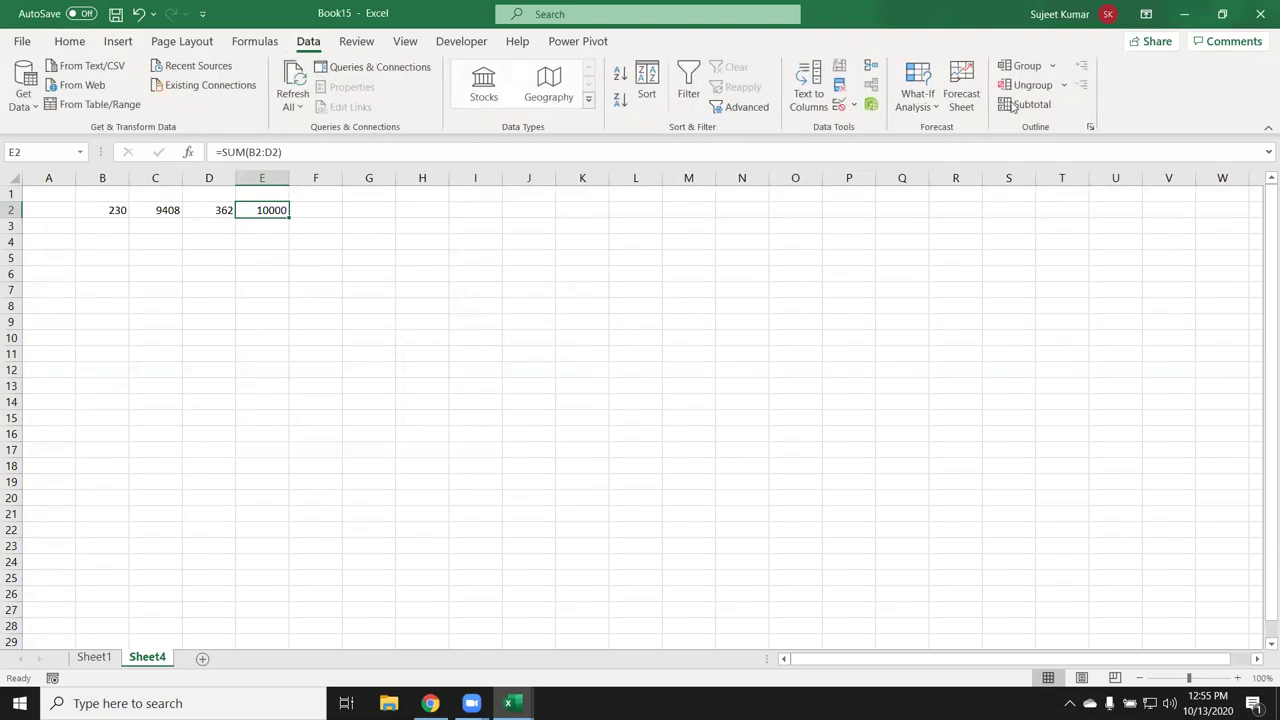
pyautogui.click(220, 246)
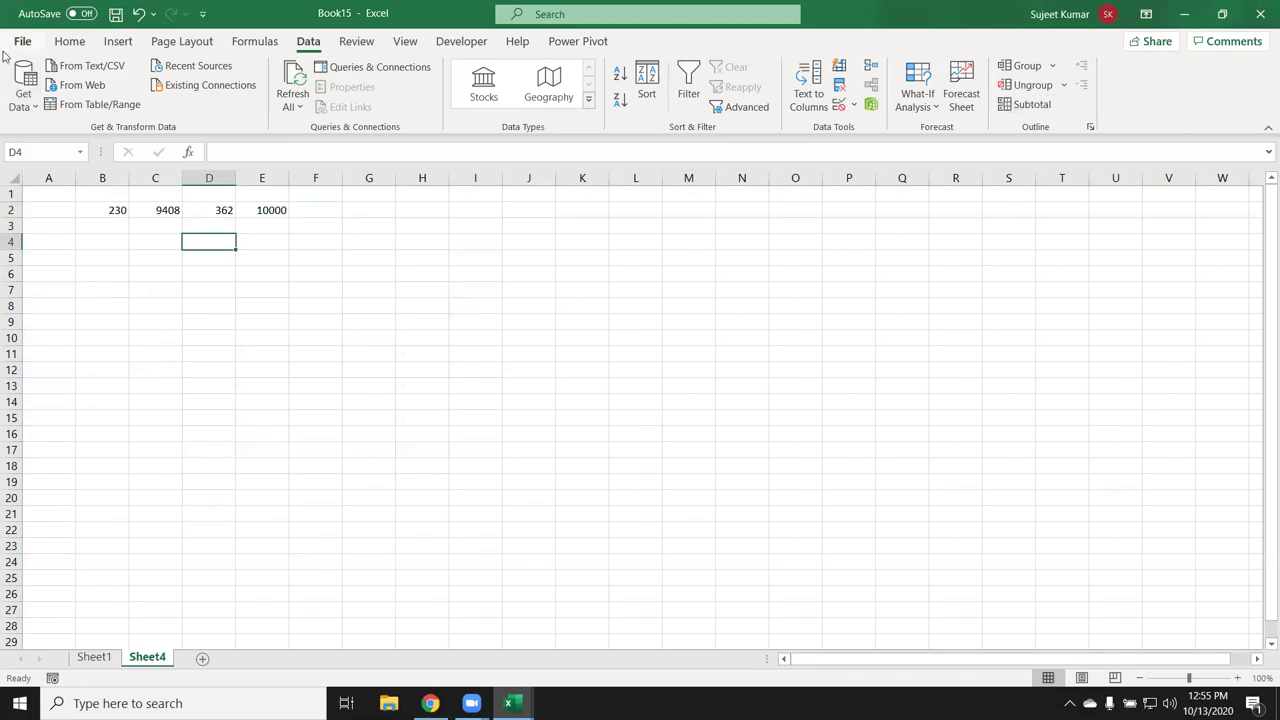
pyautogui.click(10, 50)
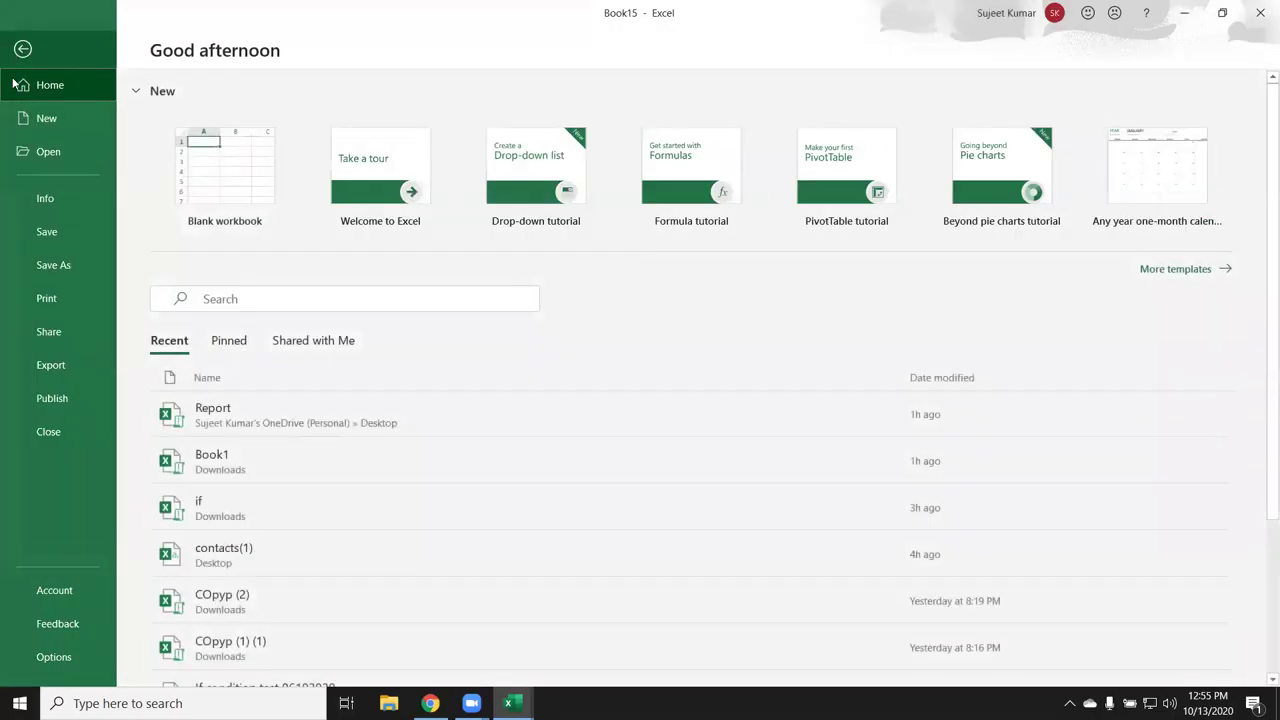
pyautogui.click(75, 660)
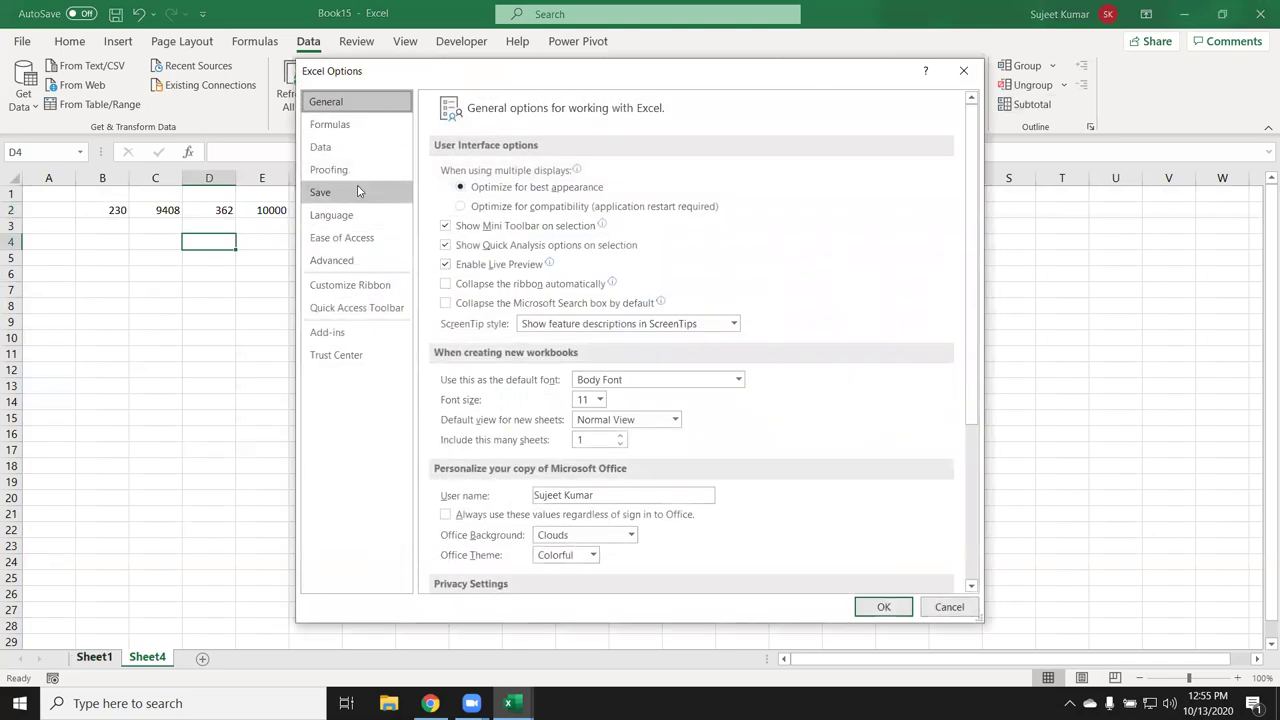
pyautogui.click(340, 340)
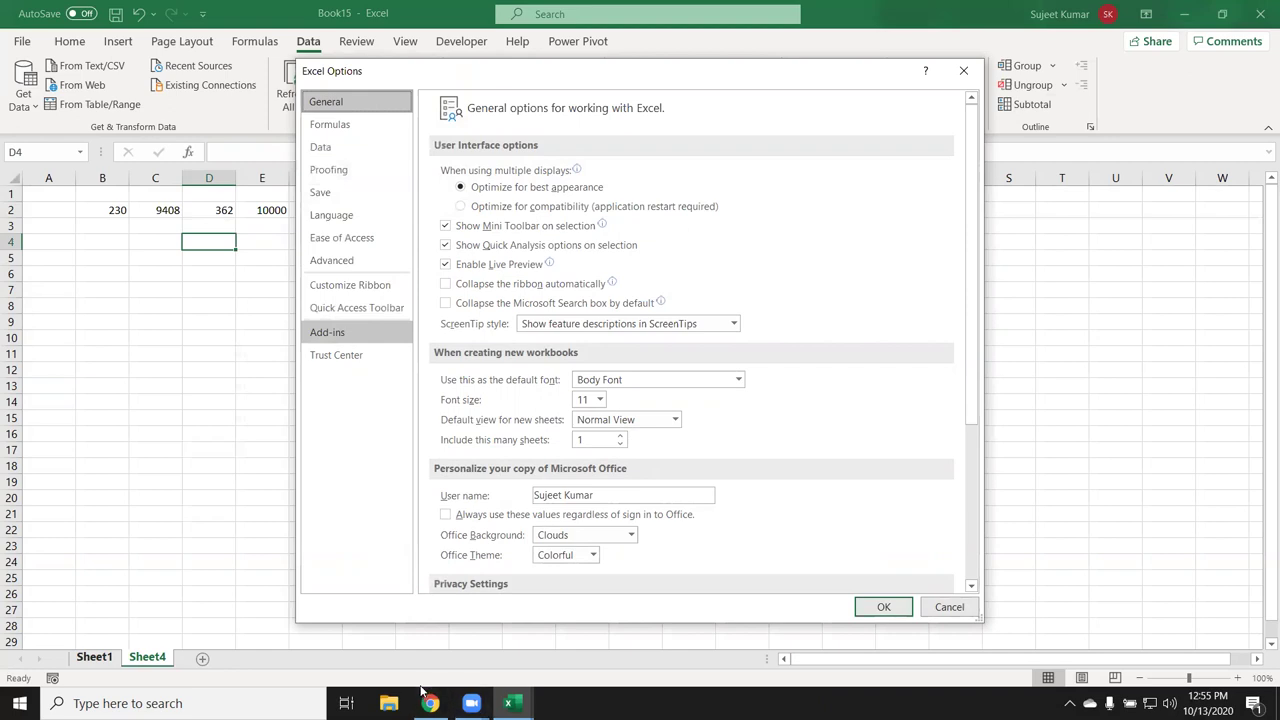
pyautogui.click(625, 575)
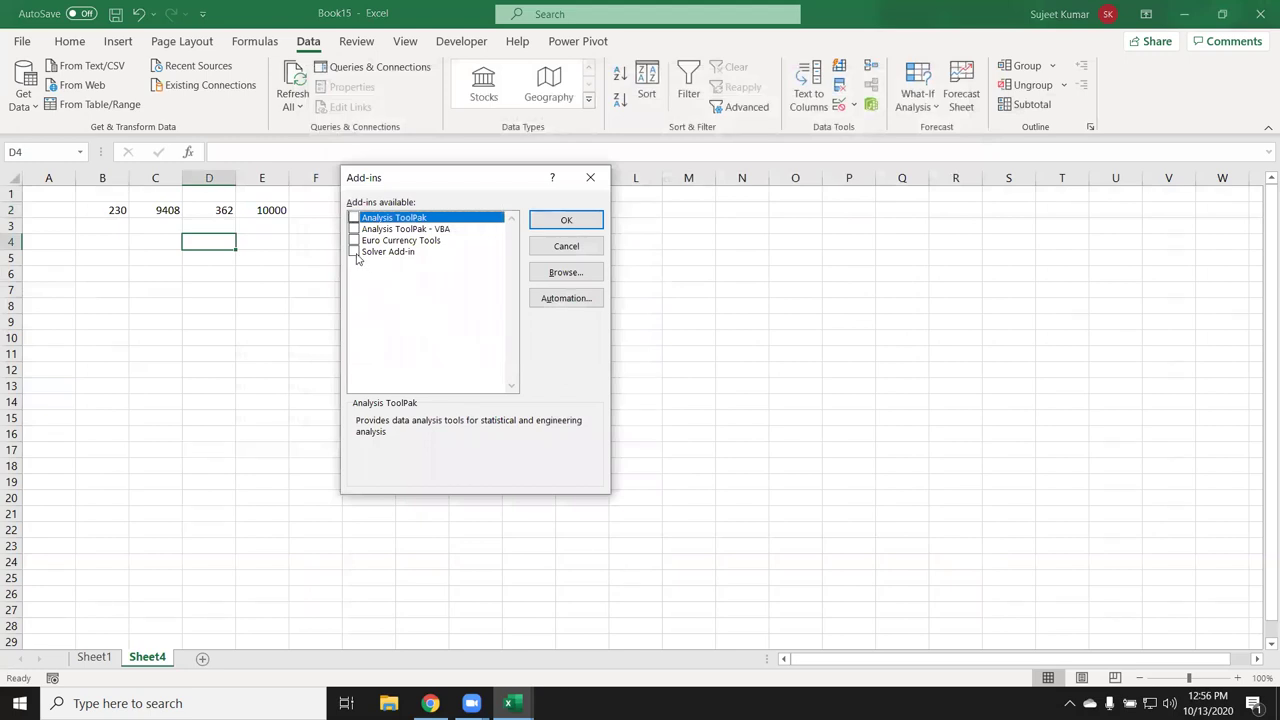
pyautogui.click(354, 252)
pyautogui.click(567, 221)
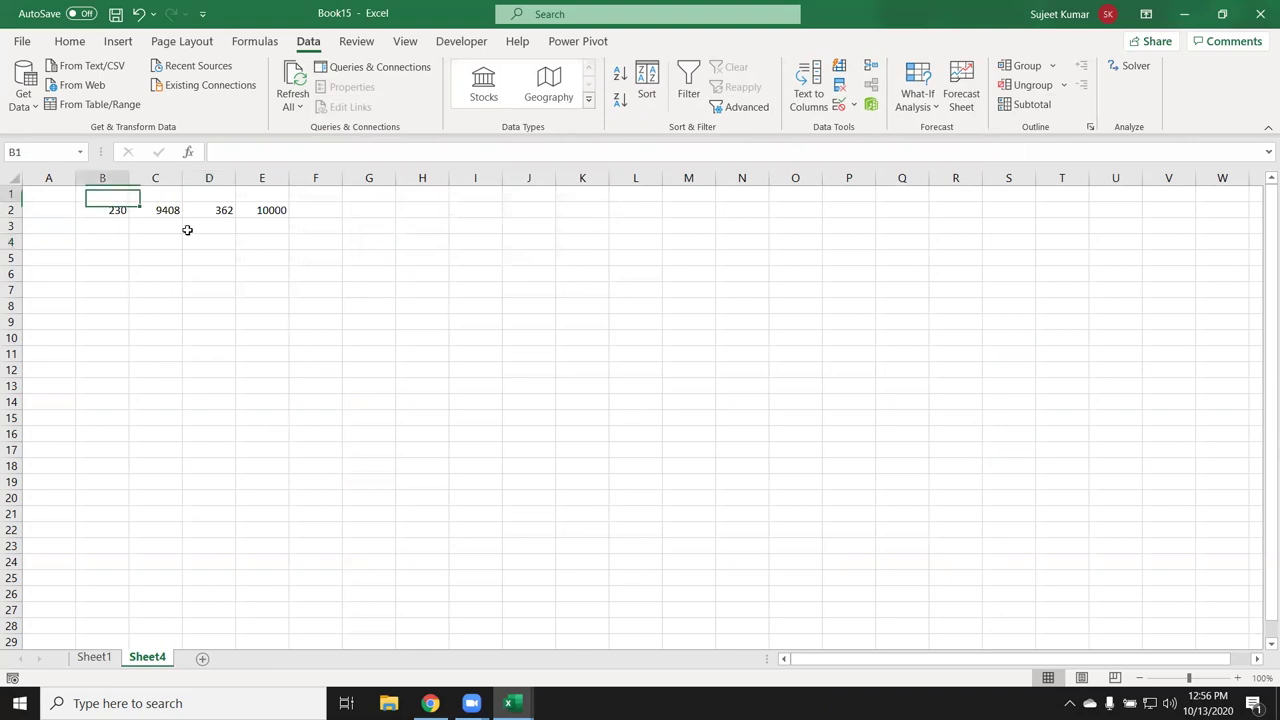
# Clear the old row 2 values and type the headers Product, Qty, MRP, Amt
pyautogui.moveTo(111, 189); pyautogui.dragTo(316, 238)
pyautogui.press('Delete')
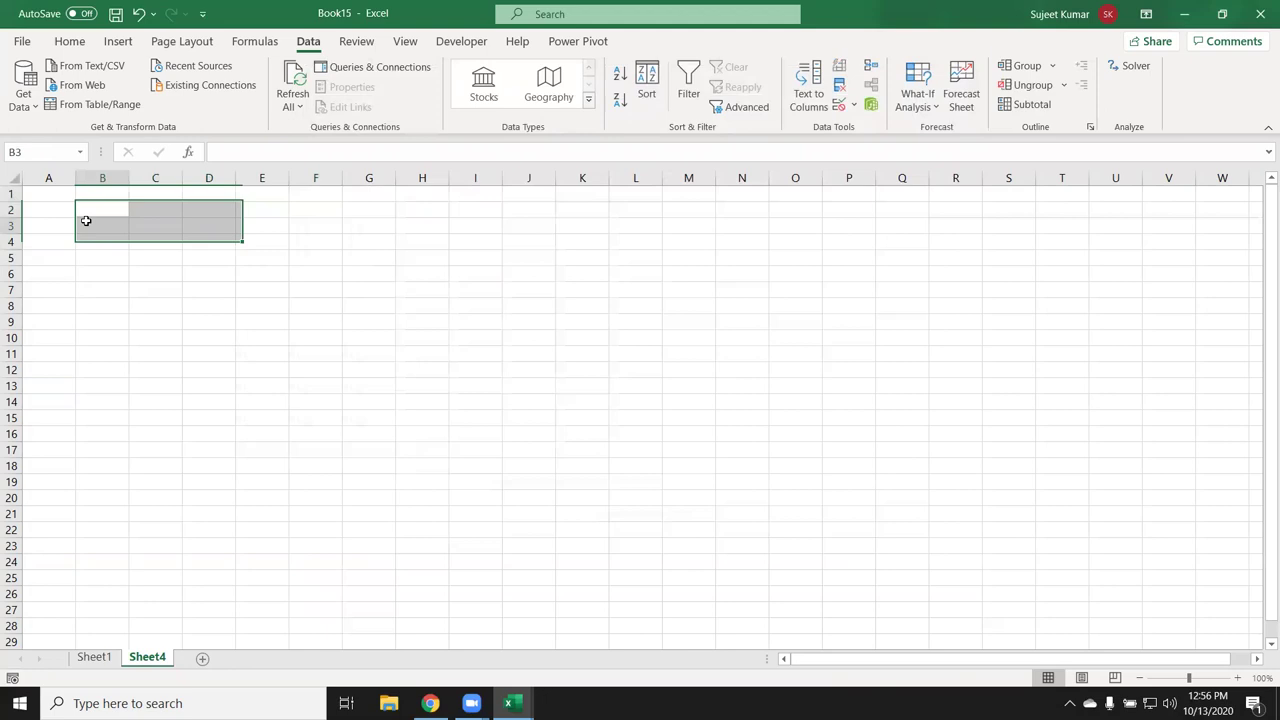
pyautogui.click(88, 209)
pyautogui.write('p')
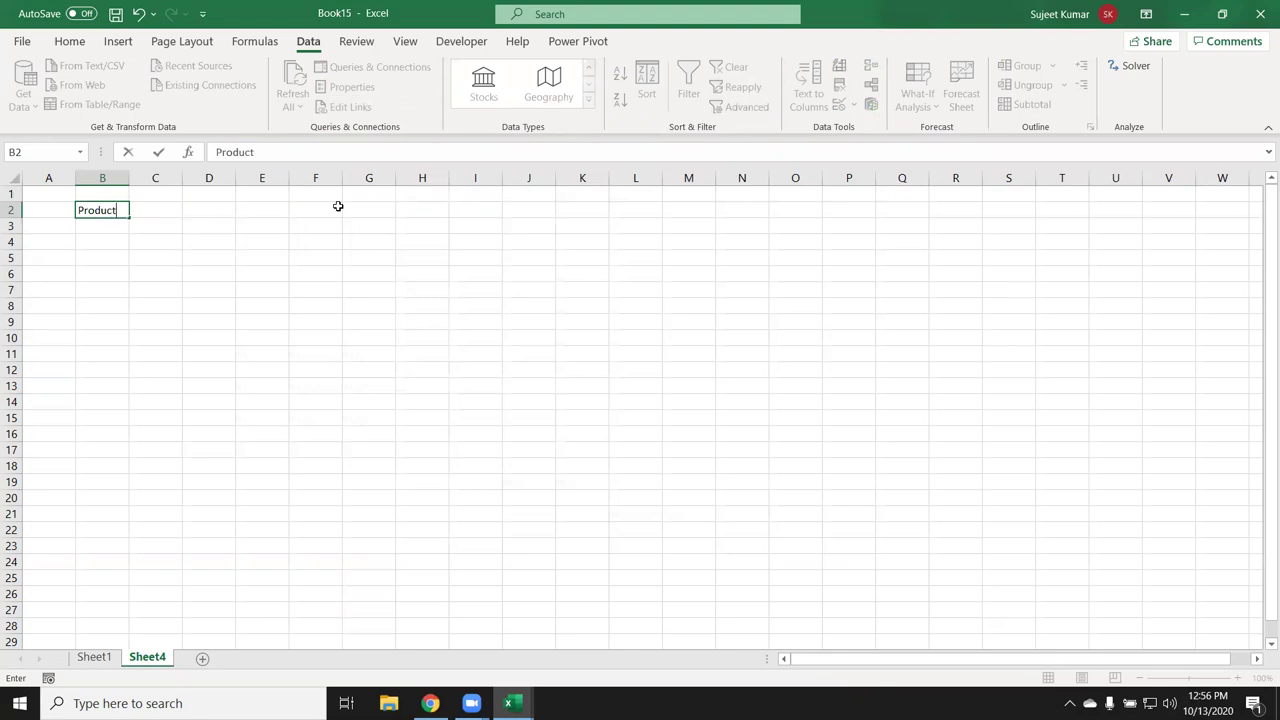
pyautogui.press('Return')
pyautogui.press('Up')
pyautogui.press('Right')
pyautogui.write('Qty')
pyautogui.press('Tab')
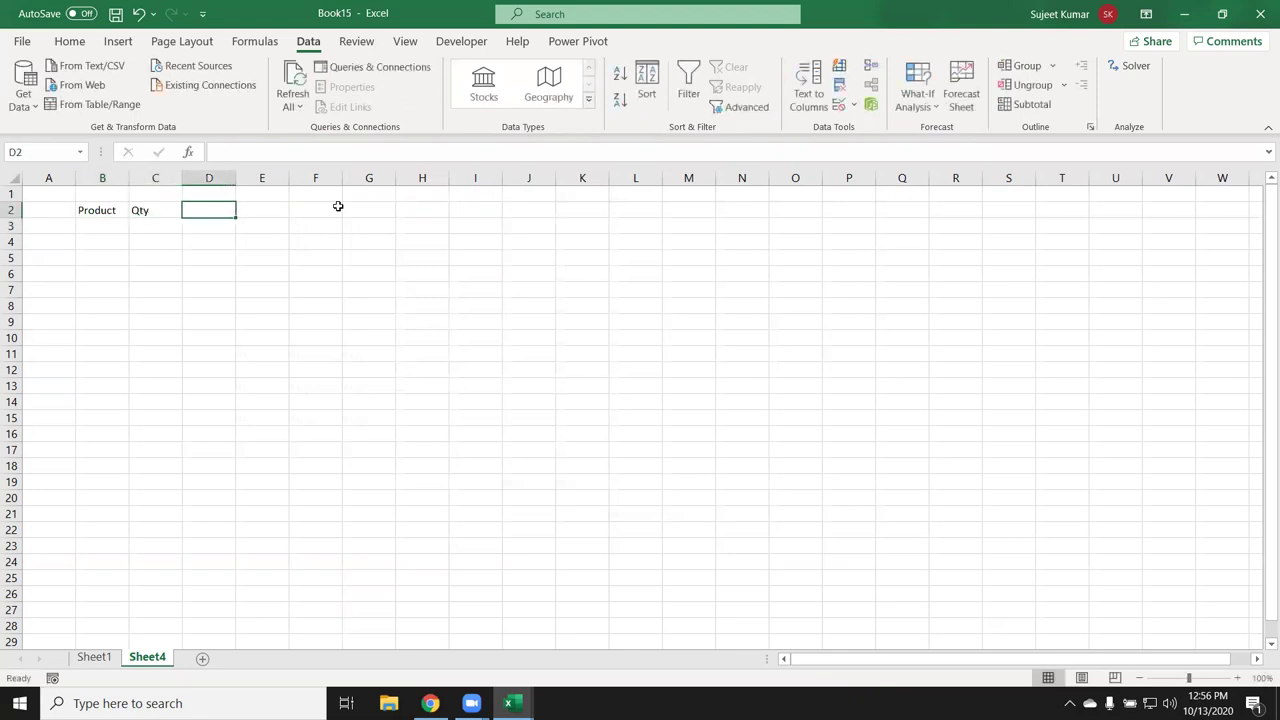
pyautogui.write('MRP')
pyautogui.press('Tab')
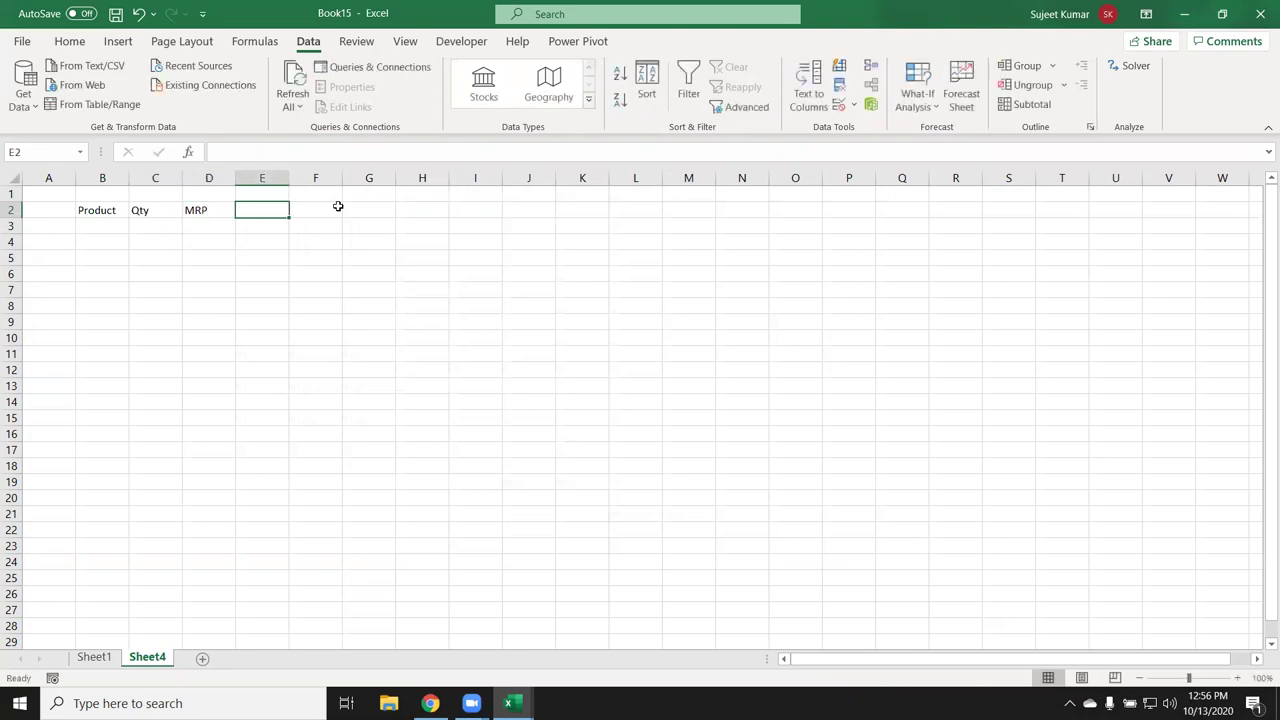
pyautogui.write('Amt')
pyautogui.press('Return')
# Fill product names P-1 through P-11 down column B
pyautogui.press('Left')
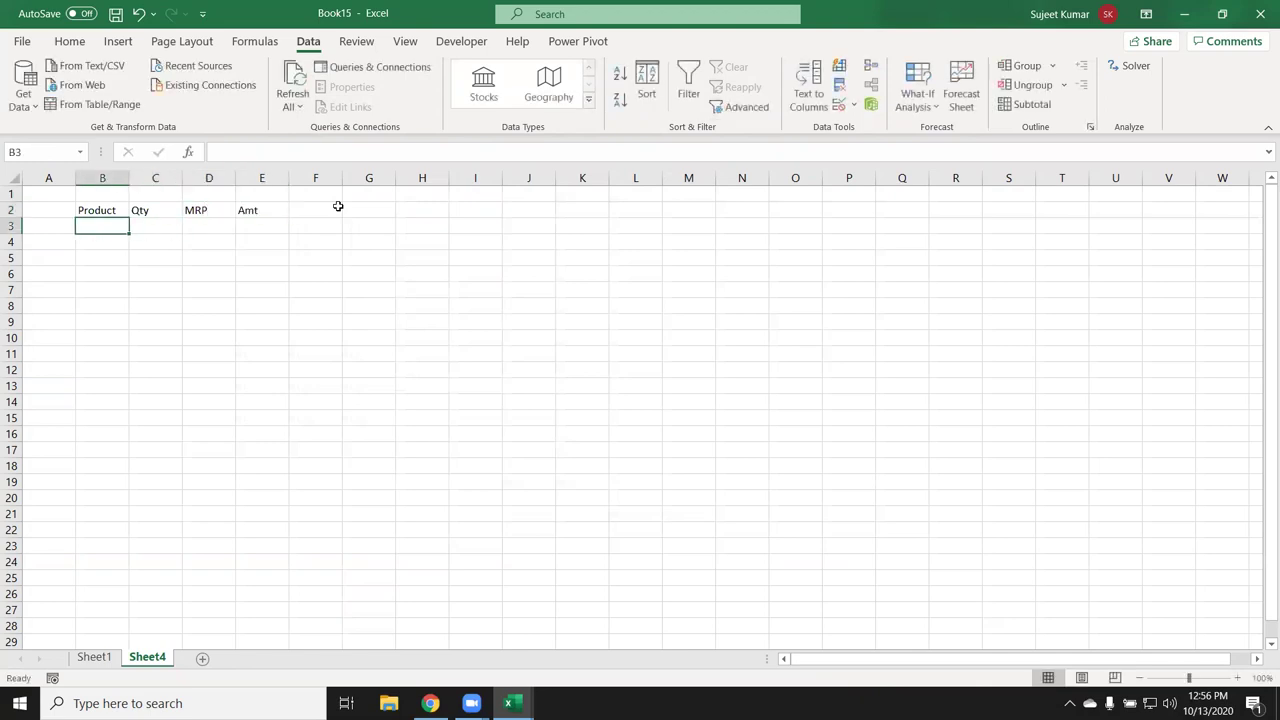
pyautogui.write('P-1')
pyautogui.click(103, 244)
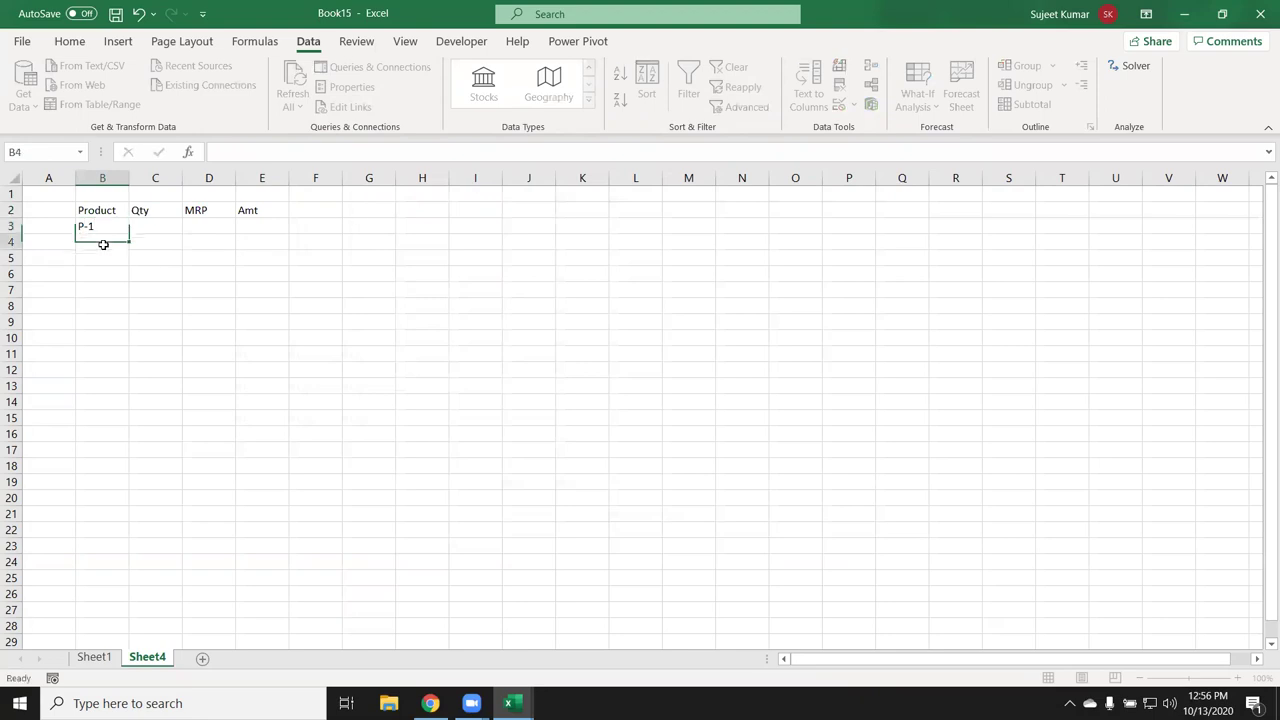
pyautogui.click(103, 228)
pyautogui.moveTo(128, 234); pyautogui.dragTo(103, 394)
# Fill C3:D13 with the formula =RANDBETWEEN(1,9)
pyautogui.click(158, 230)
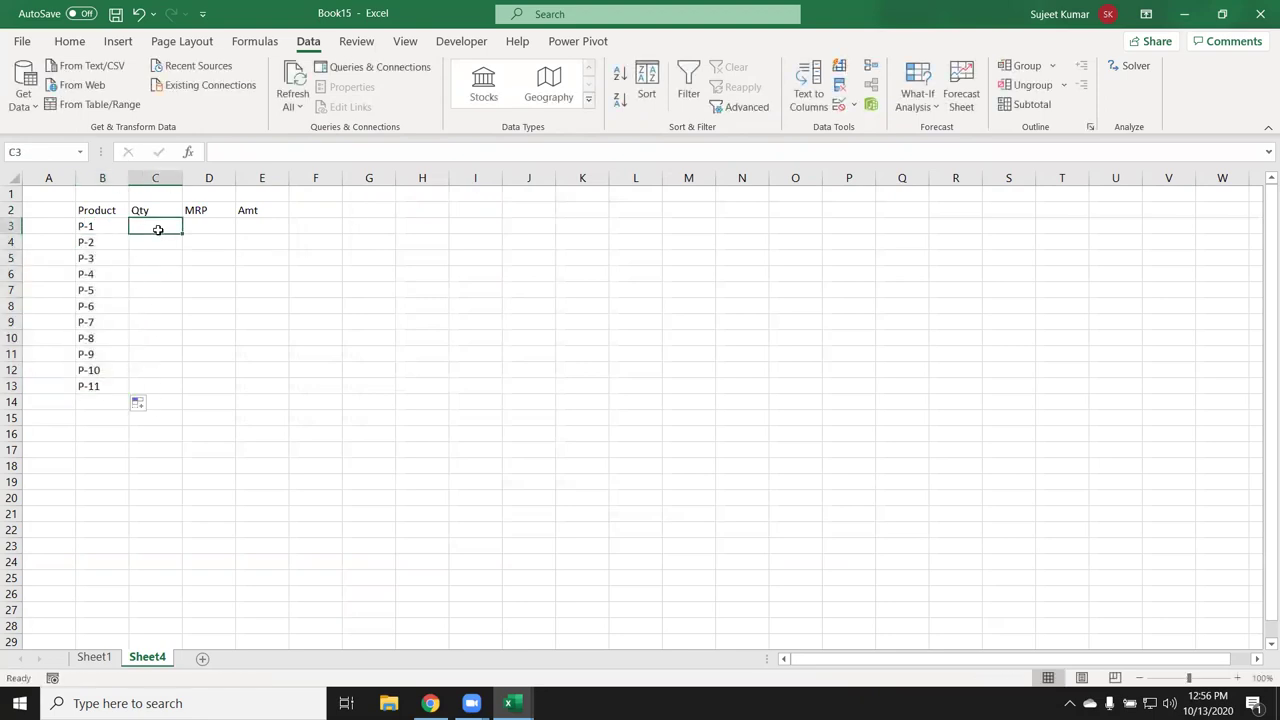
pyautogui.write('=r')
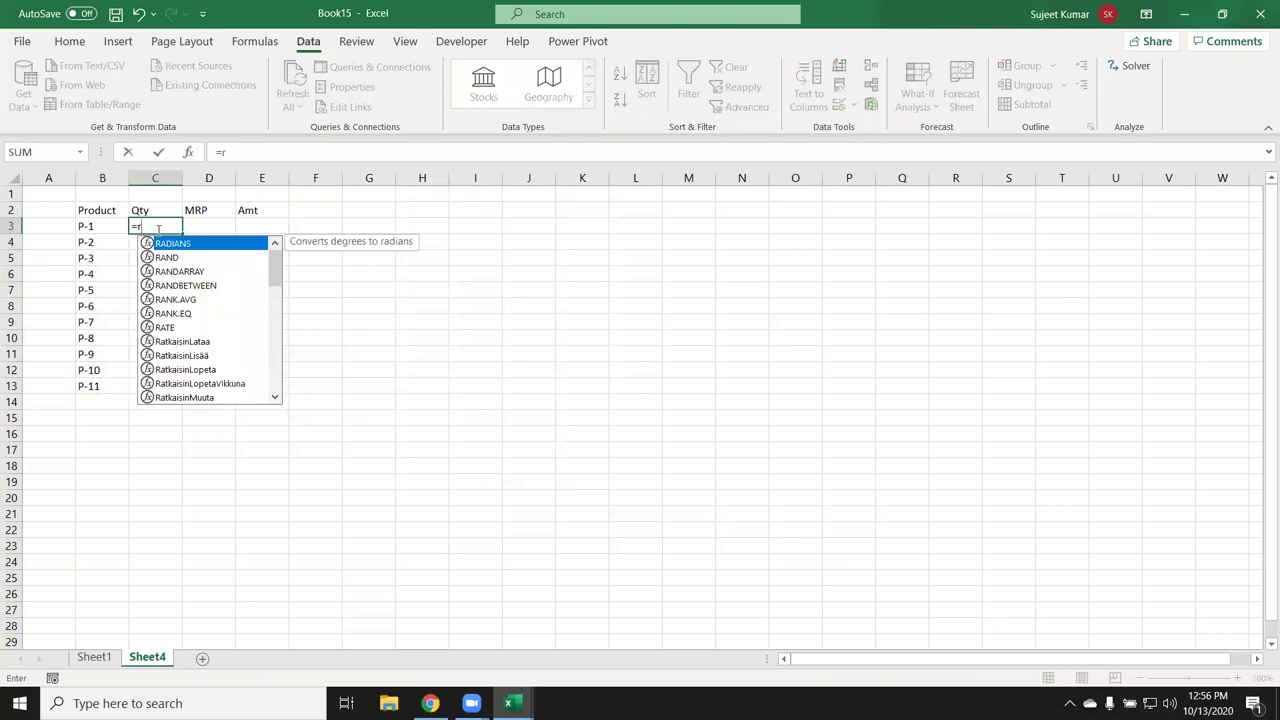
pyautogui.write('a')
pyautogui.press('Down')
pyautogui.press('Down')
pyautogui.press('Down')
pyautogui.press('Down')
pyautogui.press('Up')
pyautogui.press('Tab')
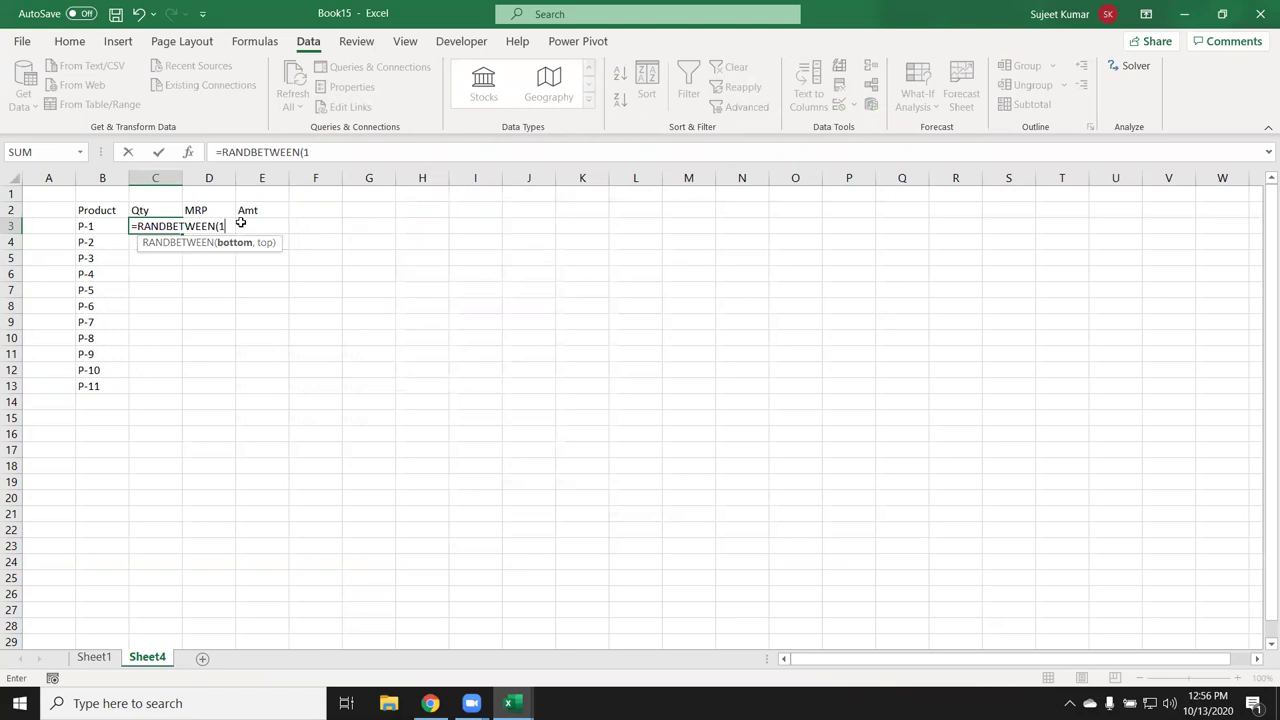
pyautogui.write(',9')
pyautogui.press('Return')
pyautogui.moveTo(171, 223)
pyautogui.mouseDown()
pyautogui.moveTo(203, 314)
pyautogui.moveTo(202, 382)
pyautogui.mouseUp()
pyautogui.hotkey('ctrl', 'Return')
# Paste the random Qty and MRP numbers back as fixed values
pyautogui.hotkey('ctrl', 'c')
pyautogui.click(69, 42)
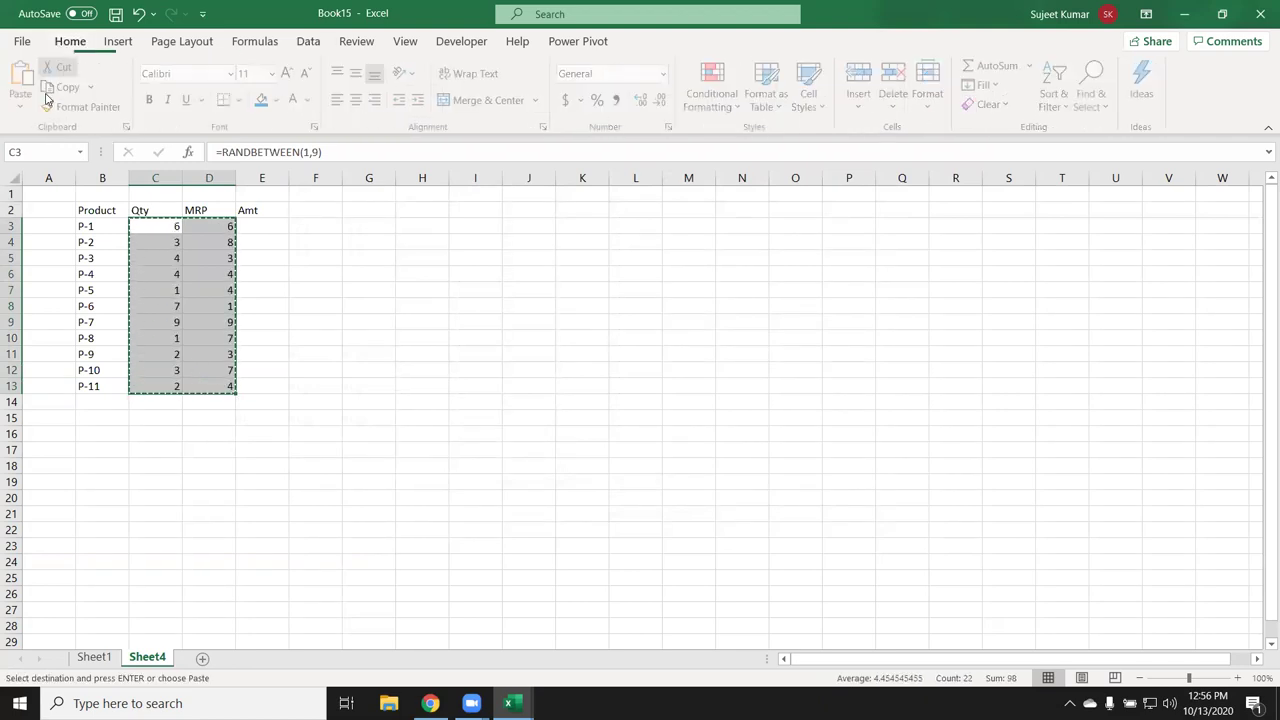
pyautogui.click(22, 108)
pyautogui.click(19, 234)
pyautogui.press('Escape')
# Enter the amount formula =C3*D3 in E3
pyautogui.click(267, 230)
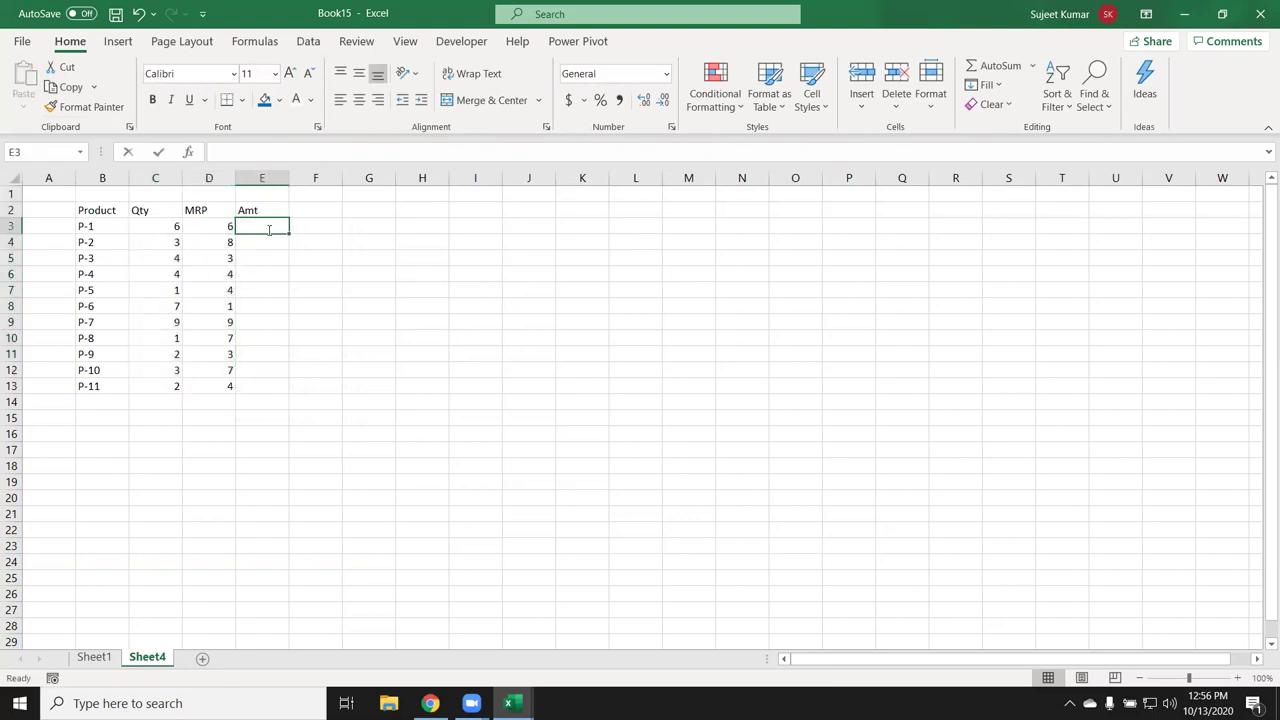
pyautogui.write('=')
pyautogui.press('Left')
pyautogui.press('Left')
pyautogui.write('*')
pyautogui.press('Left')
pyautogui.press('Return')
# Copy the Amt formula down to E13 and add a Total row with =SUM(E3:E13)
pyautogui.click(269, 229)
pyautogui.doubleClick(289, 234)
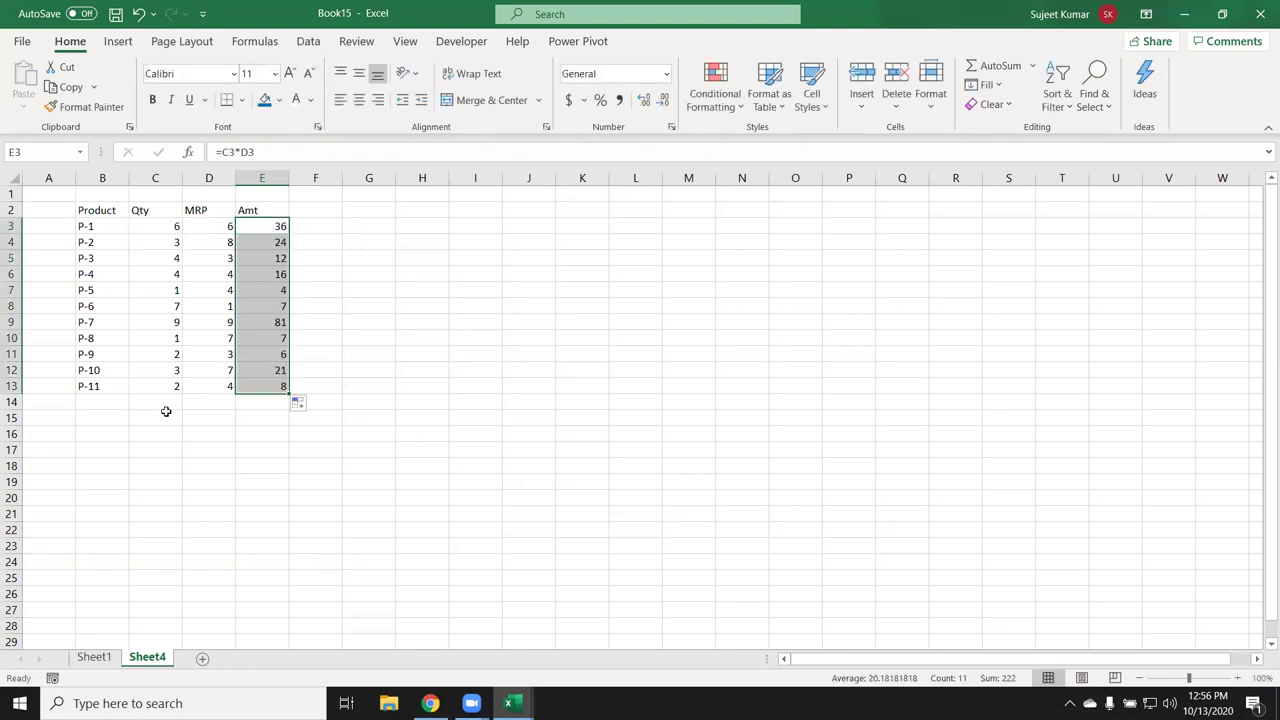
pyautogui.click(166, 419)
pyautogui.write('Tota')
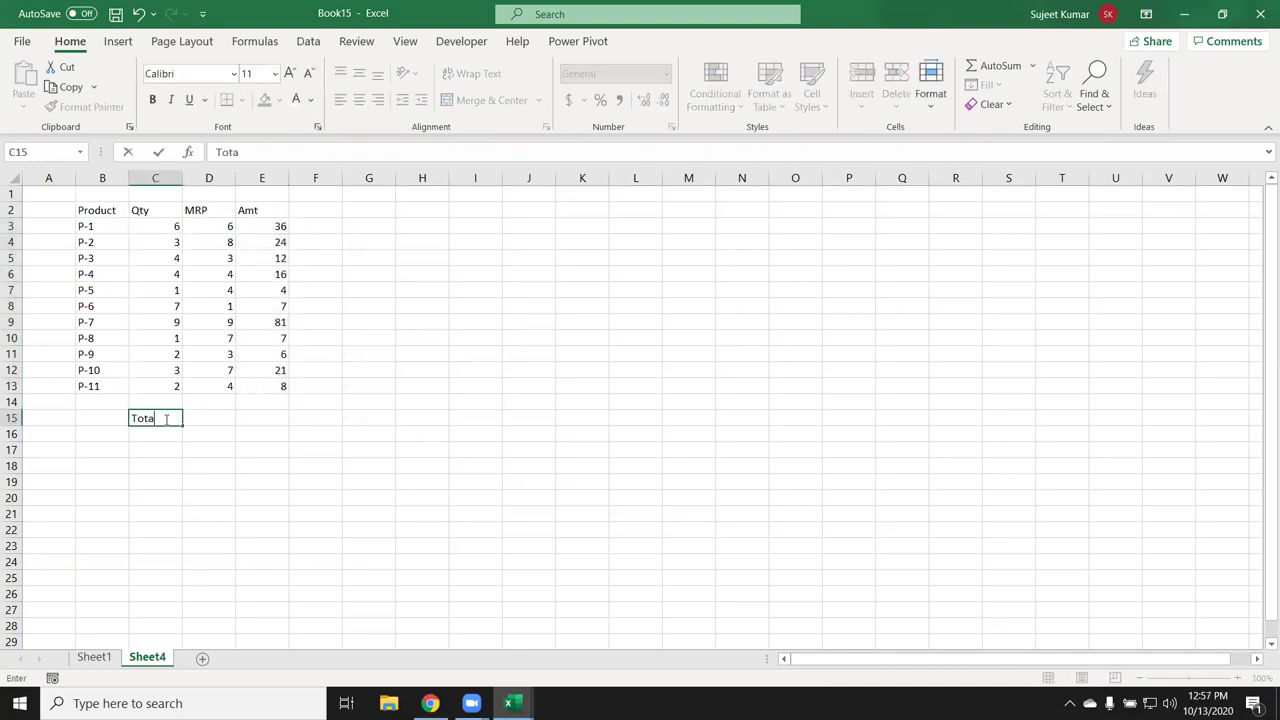
pyautogui.press('Tab')
pyautogui.press('Tab')
pyautogui.write('=sum(')
pyautogui.press('Up')
pyautogui.press('Up')
pyautogui.hotkey('ctrl', 'shift', 'Up')
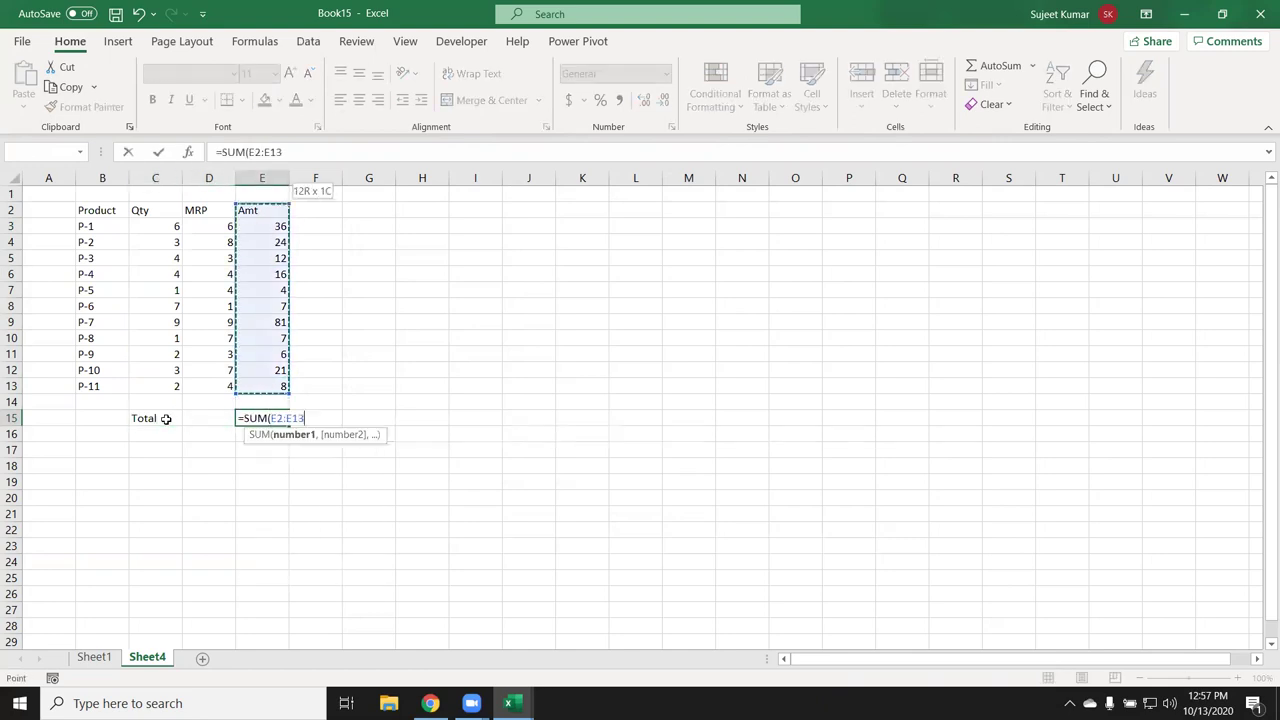
pyautogui.press('Return')
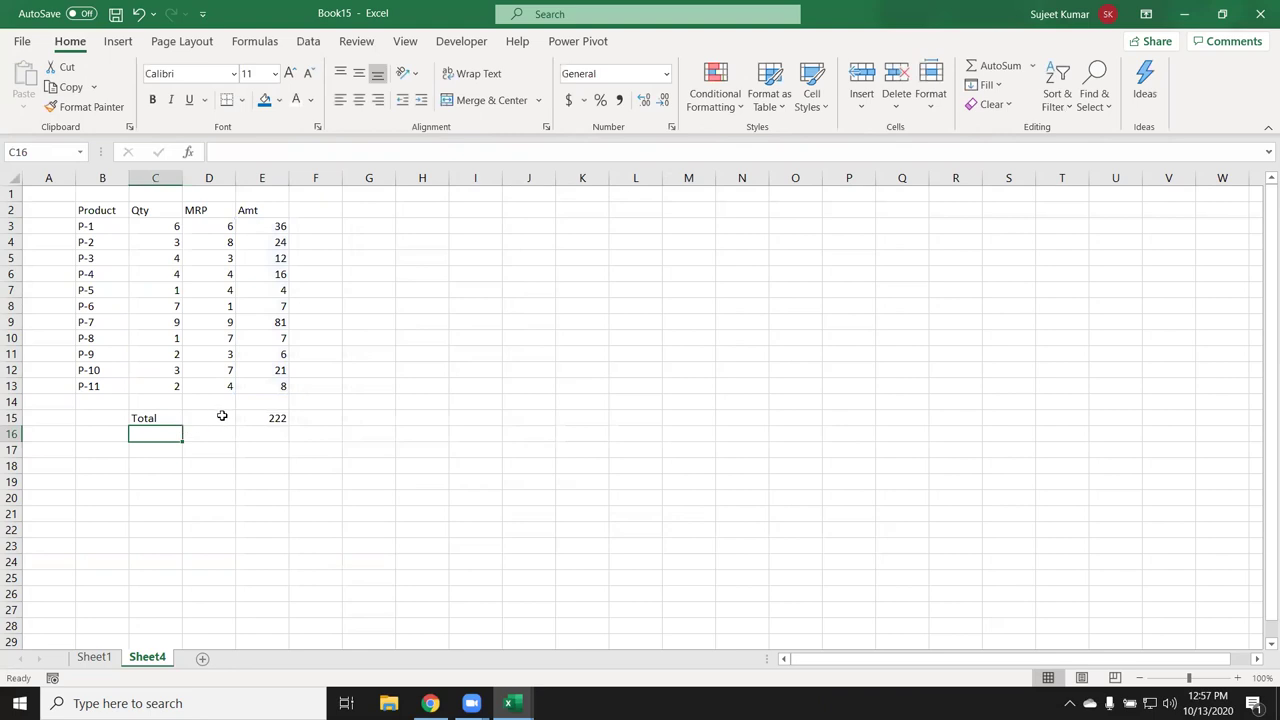
pyautogui.click(278, 420)
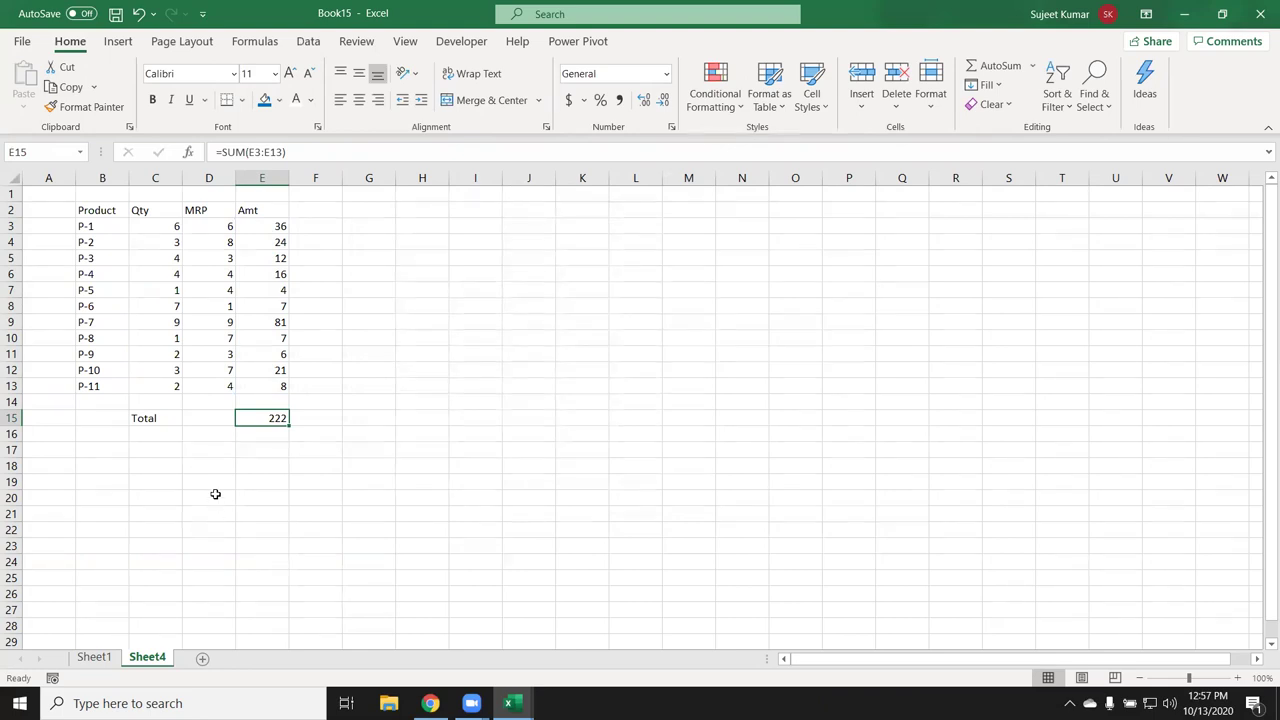
# Try quantity 1 for P-9 to P-11, then restore the original quantities and recheck the 222 total
pyautogui.moveTo(166, 389); pyautogui.dragTo(152, 228)
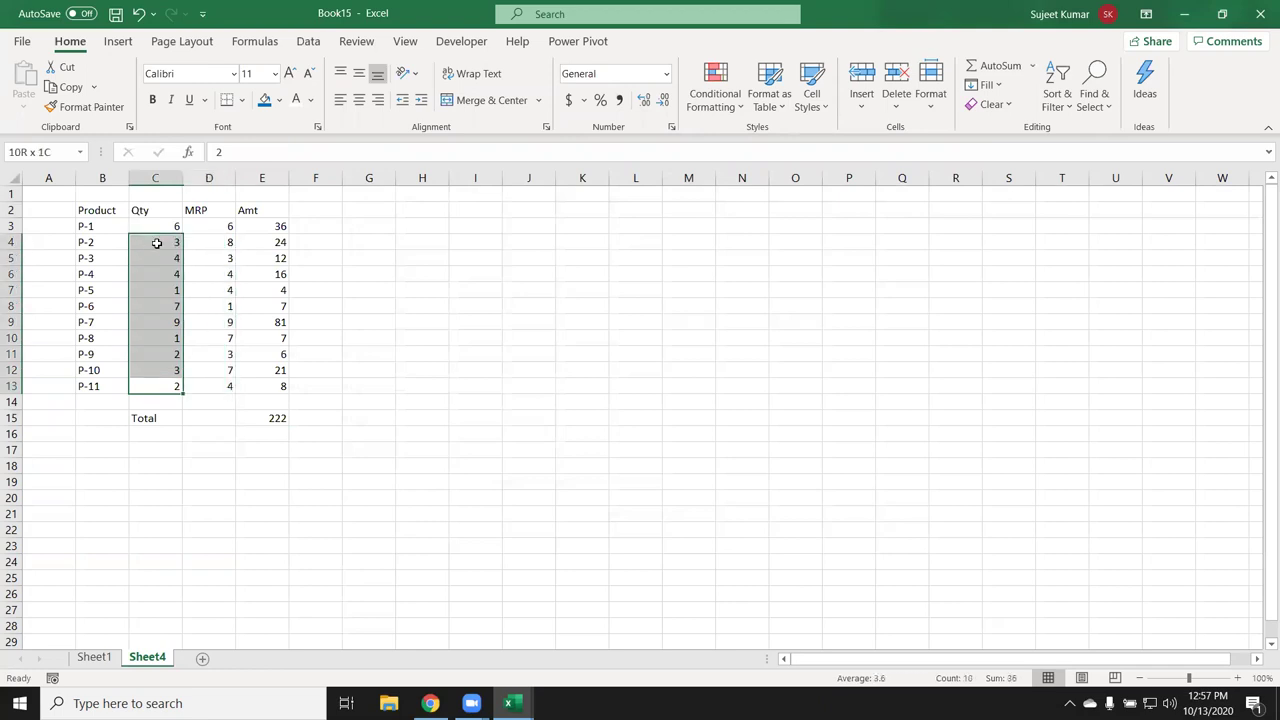
pyautogui.moveTo(162, 380)
pyautogui.mouseDown()
pyautogui.moveTo(146, 233)
pyautogui.moveTo(163, 384)
pyautogui.mouseUp()
pyautogui.write('1')
pyautogui.press('Return')
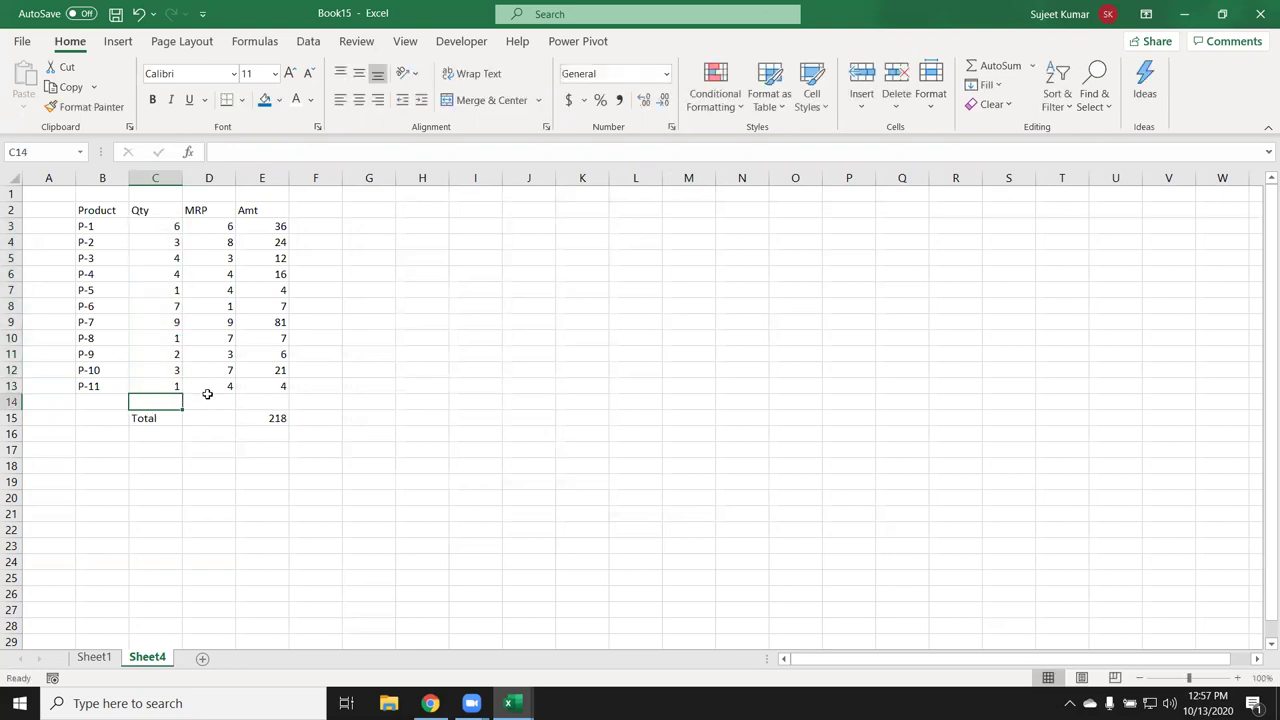
pyautogui.press('Up')
pyautogui.press('Up')
pyautogui.write('1.')
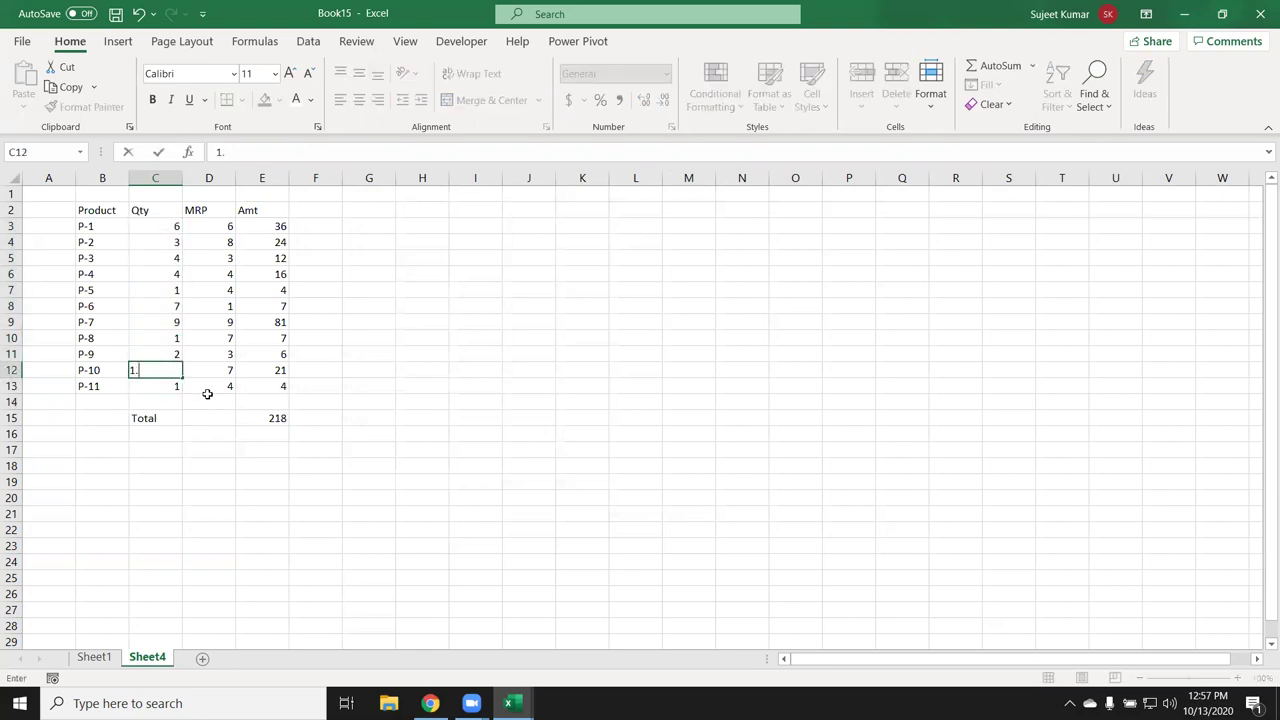
pyautogui.press('Return')
pyautogui.press('Up')
pyautogui.press('Up')
pyautogui.write('1')
pyautogui.press('Return')
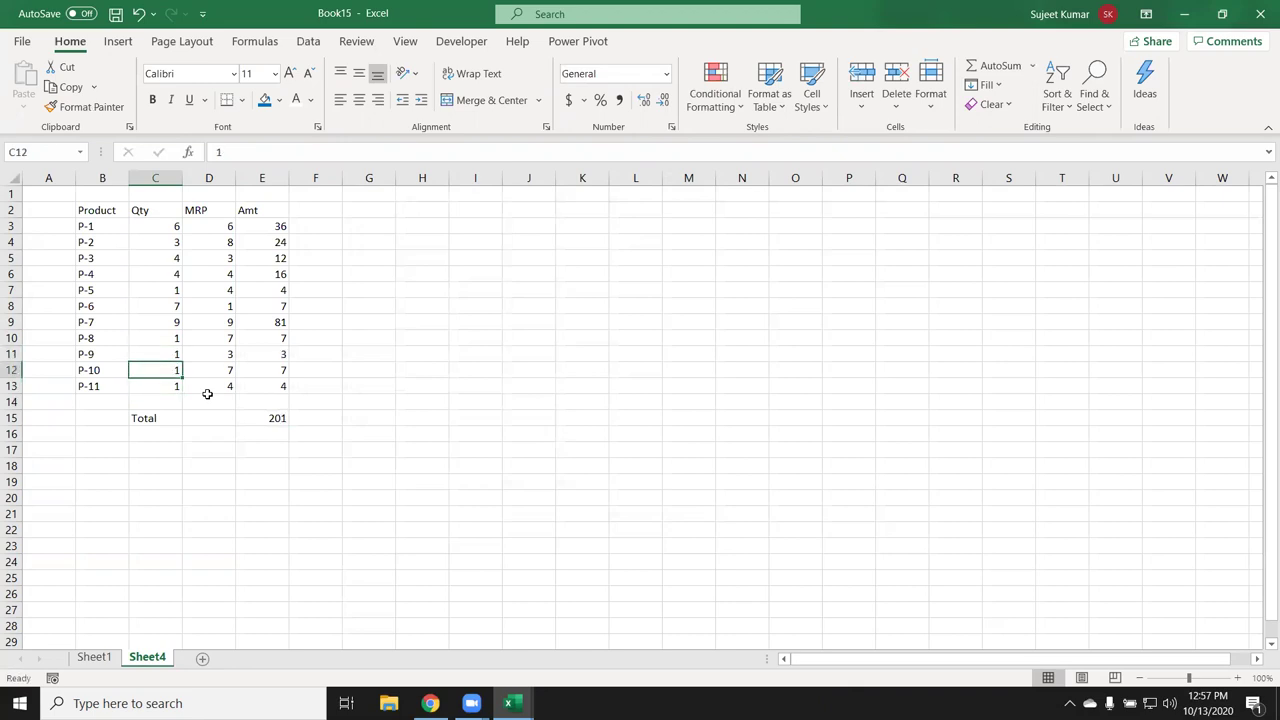
pyautogui.press('Up')
pyautogui.write('2')
pyautogui.press('Return')
pyautogui.write('3')
pyautogui.press('Return')
pyautogui.write('2')
pyautogui.click(264, 418)
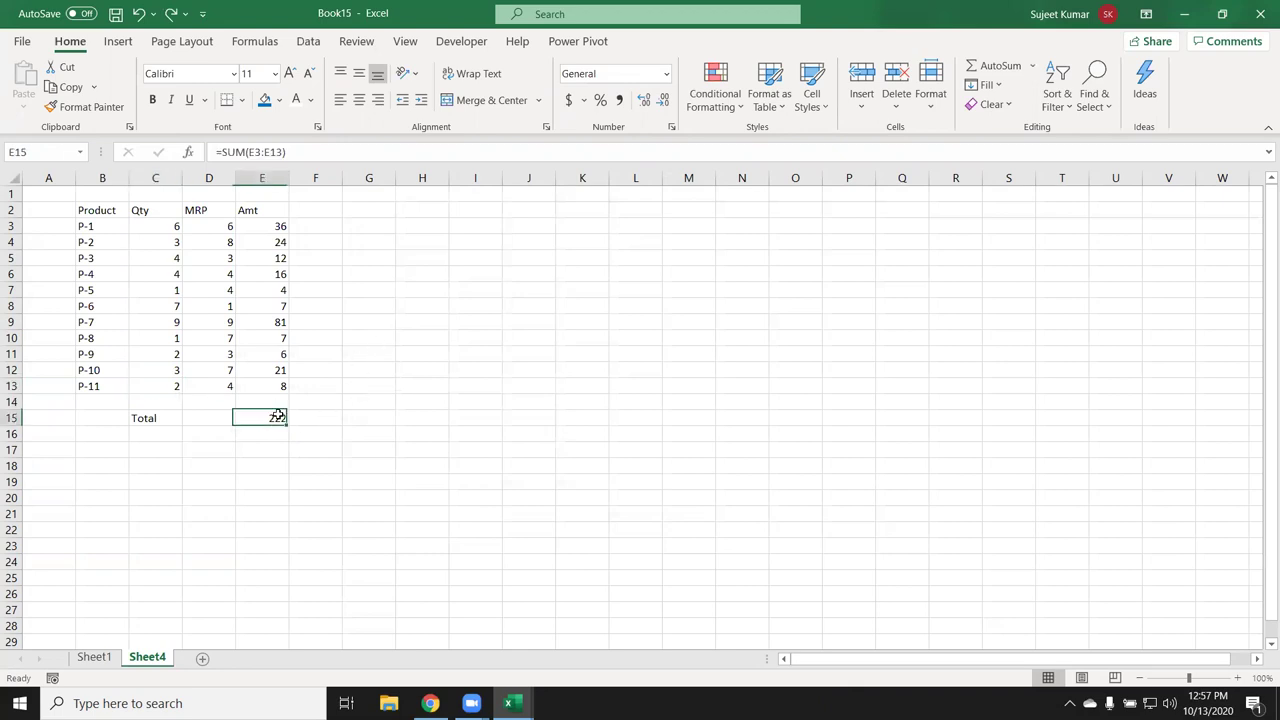
# Set Solver to make E15 equal a value of 200 by changing C3:C13
pyautogui.click(308, 41)
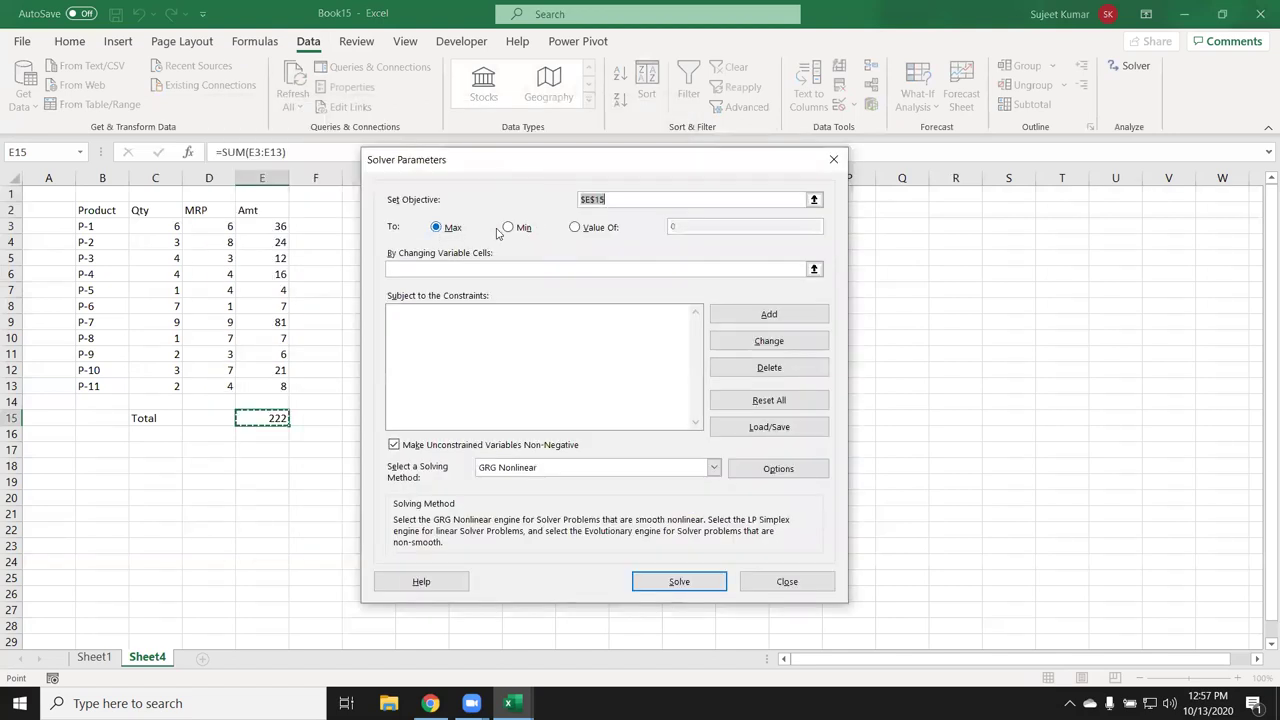
pyautogui.click(587, 232)
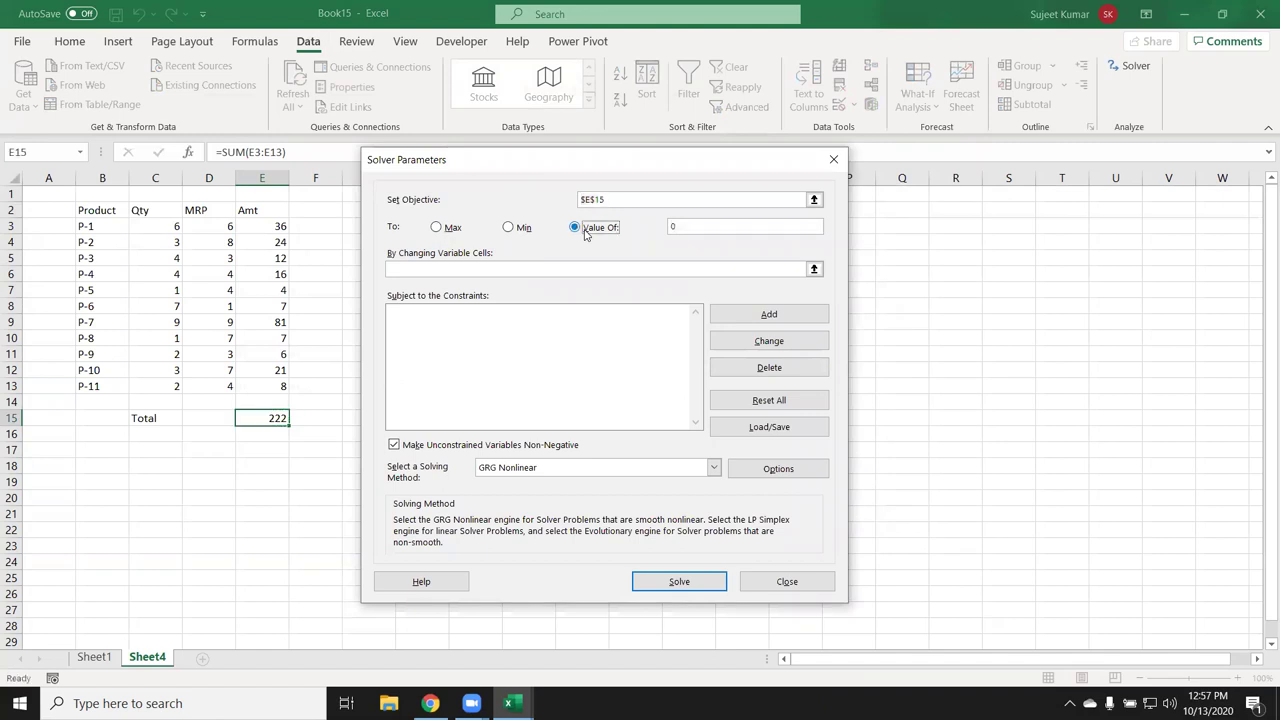
pyautogui.press('Tab')
pyautogui.click(569, 272)
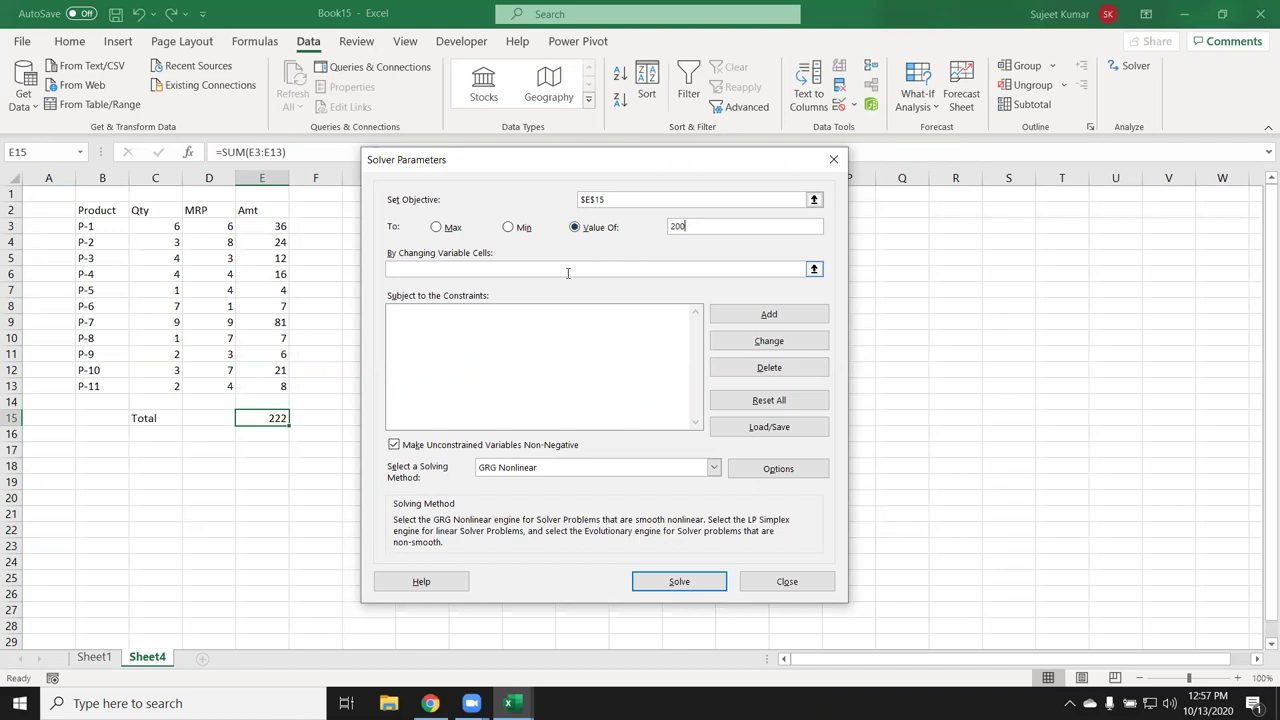
pyautogui.click(567, 272)
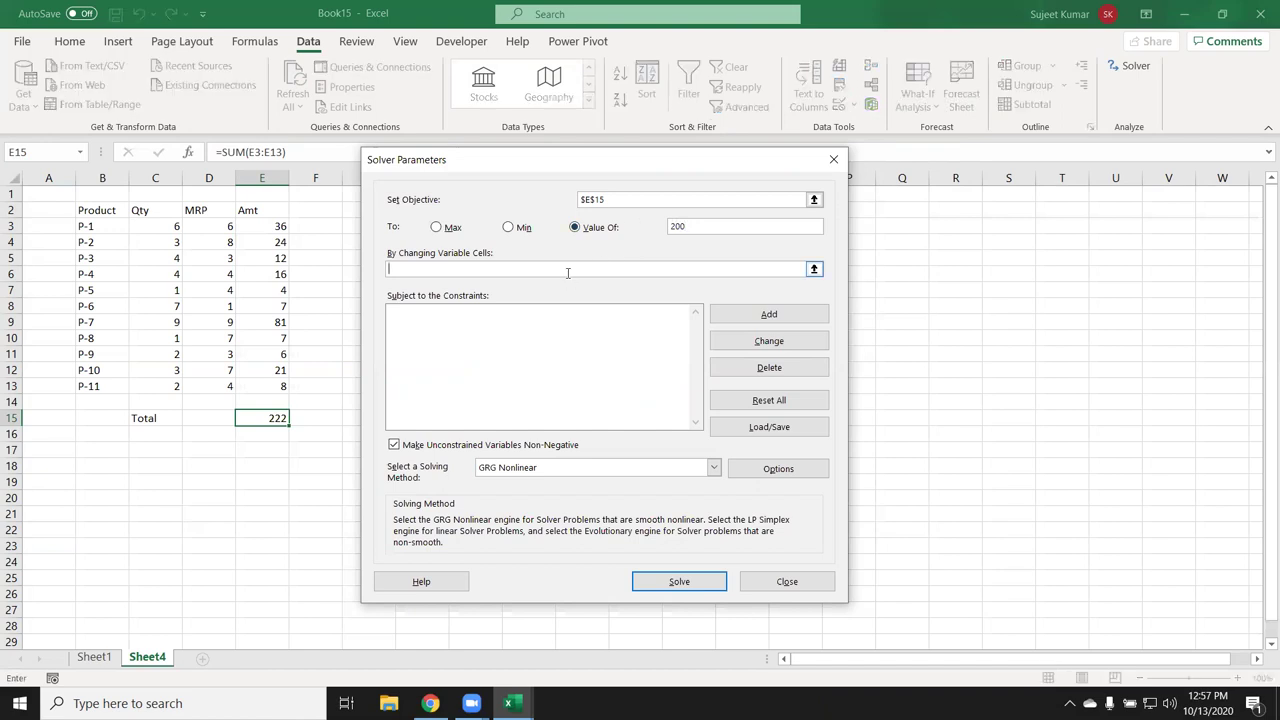
pyautogui.moveTo(156, 228); pyautogui.dragTo(148, 380)
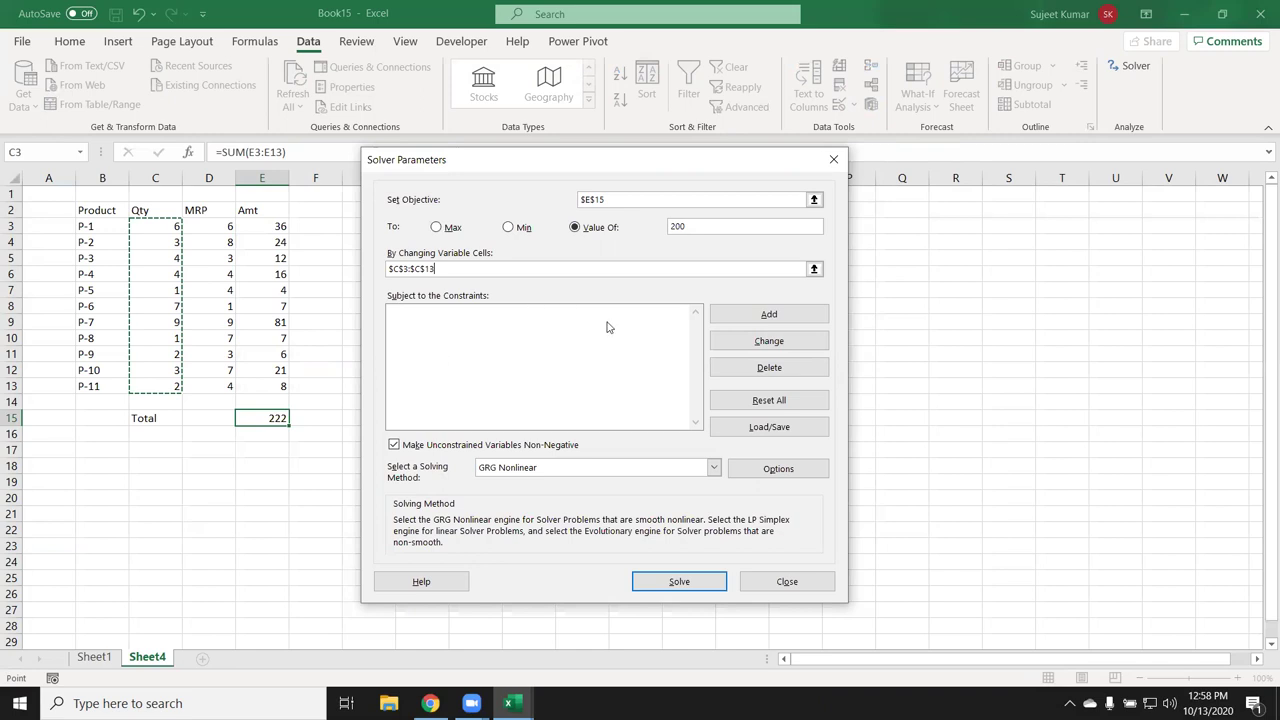
# Add a Solver constraint requiring C3:C13 to be integers
pyautogui.click(745, 318)
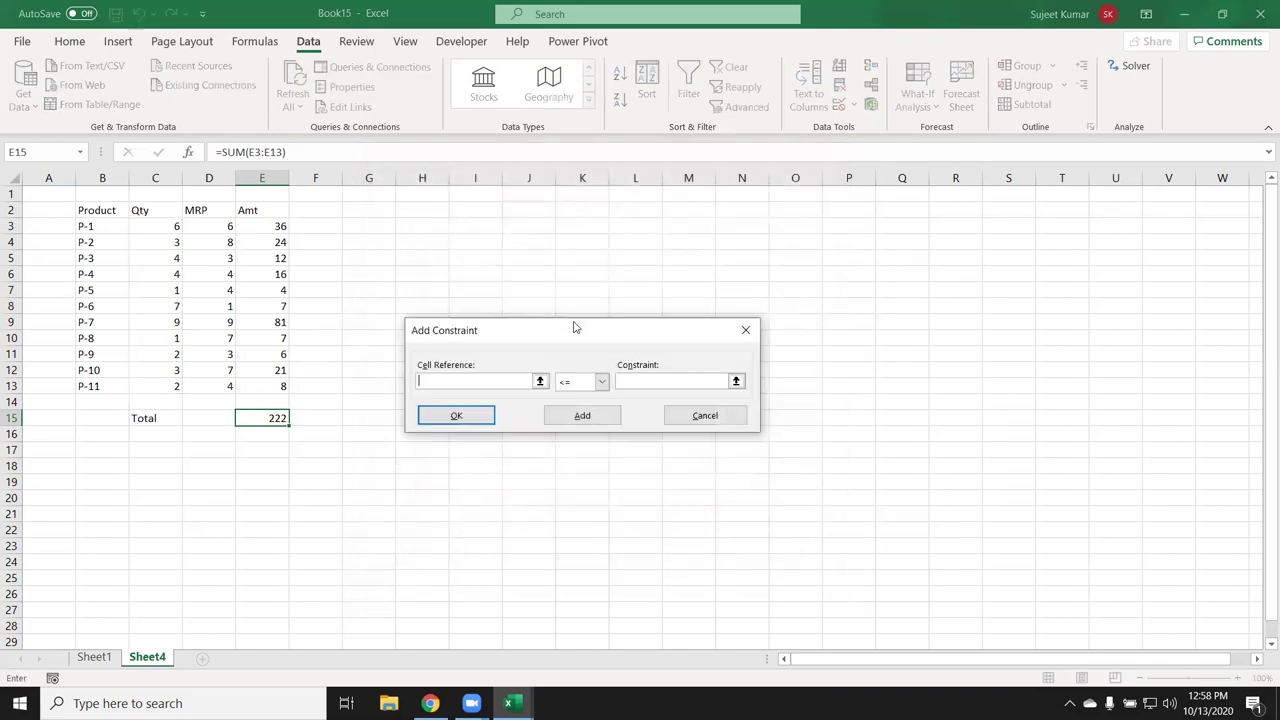
pyautogui.moveTo(160, 226); pyautogui.dragTo(159, 386)
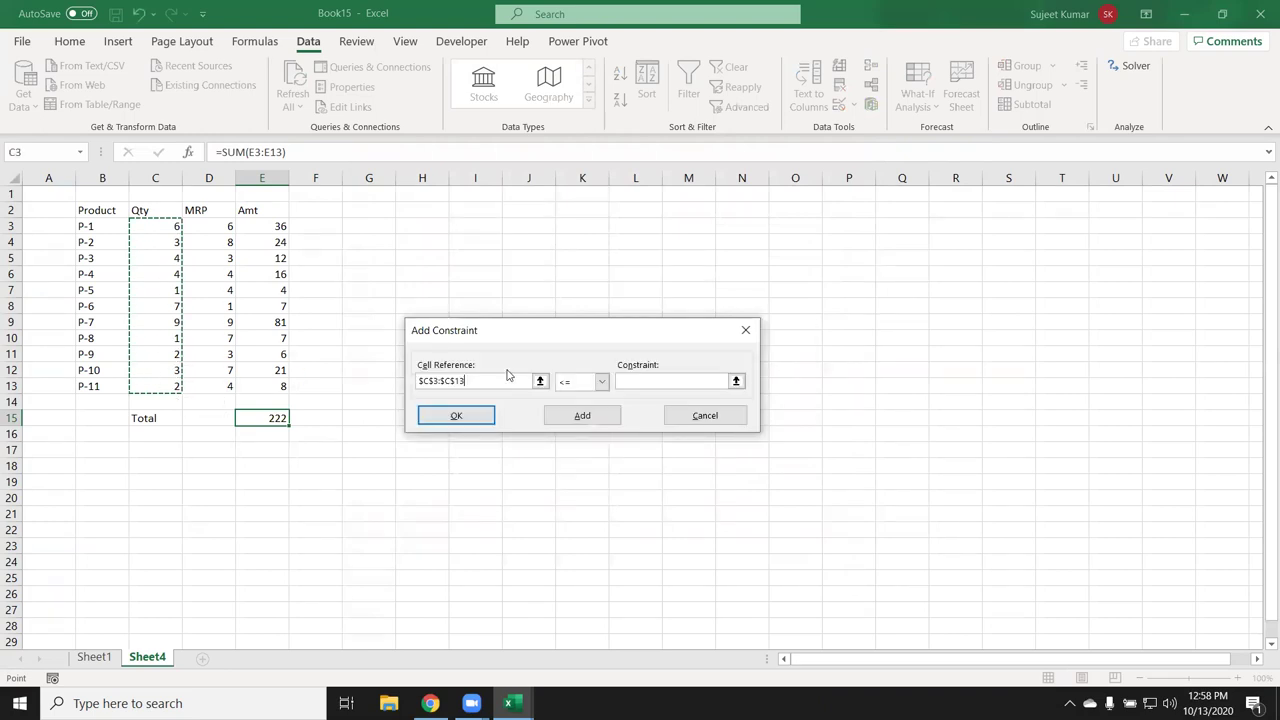
pyautogui.click(601, 381)
pyautogui.click(565, 431)
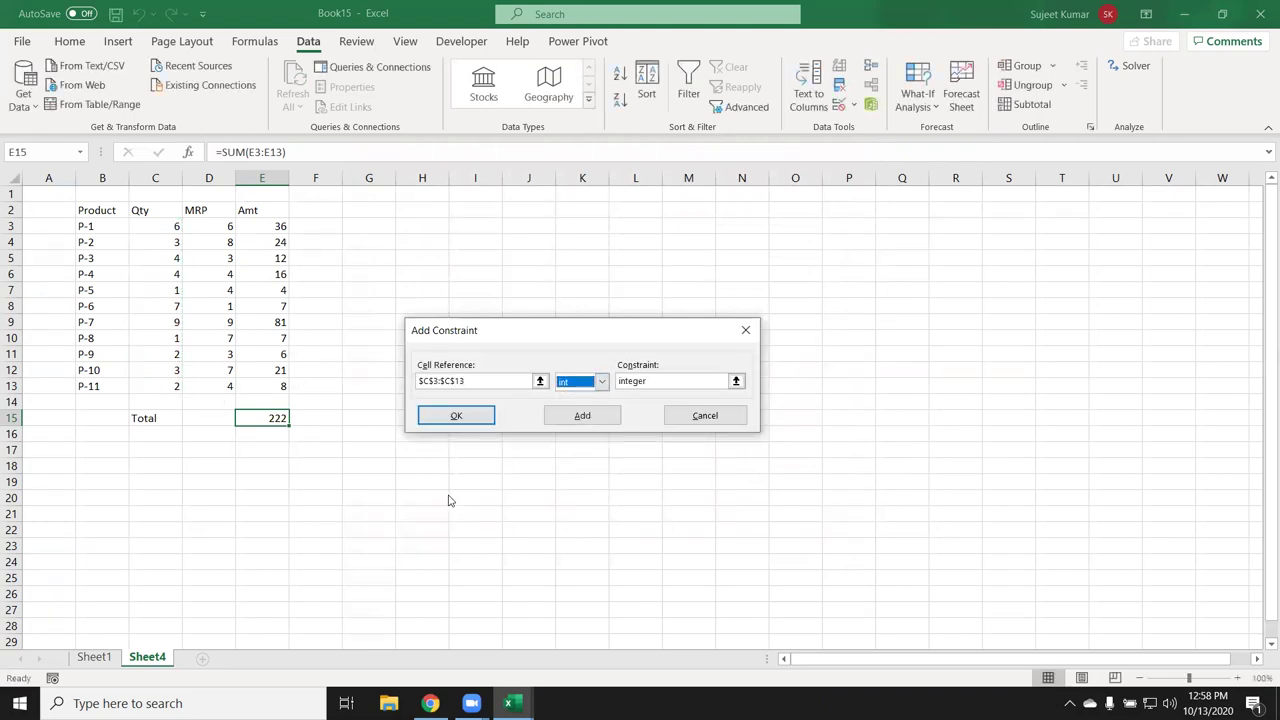
pyautogui.click(457, 418)
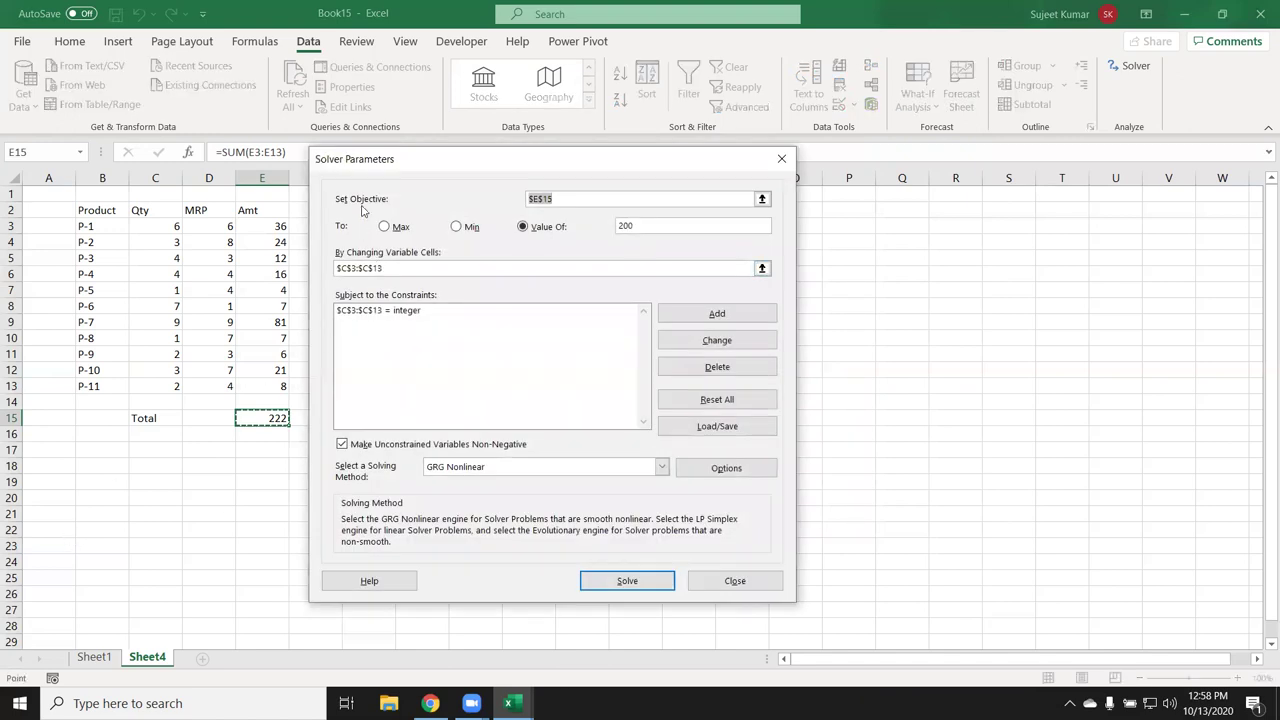
# Solve, then reject the solution by restoring the original Qty values
pyautogui.moveTo(387, 167); pyautogui.dragTo(486, 148)
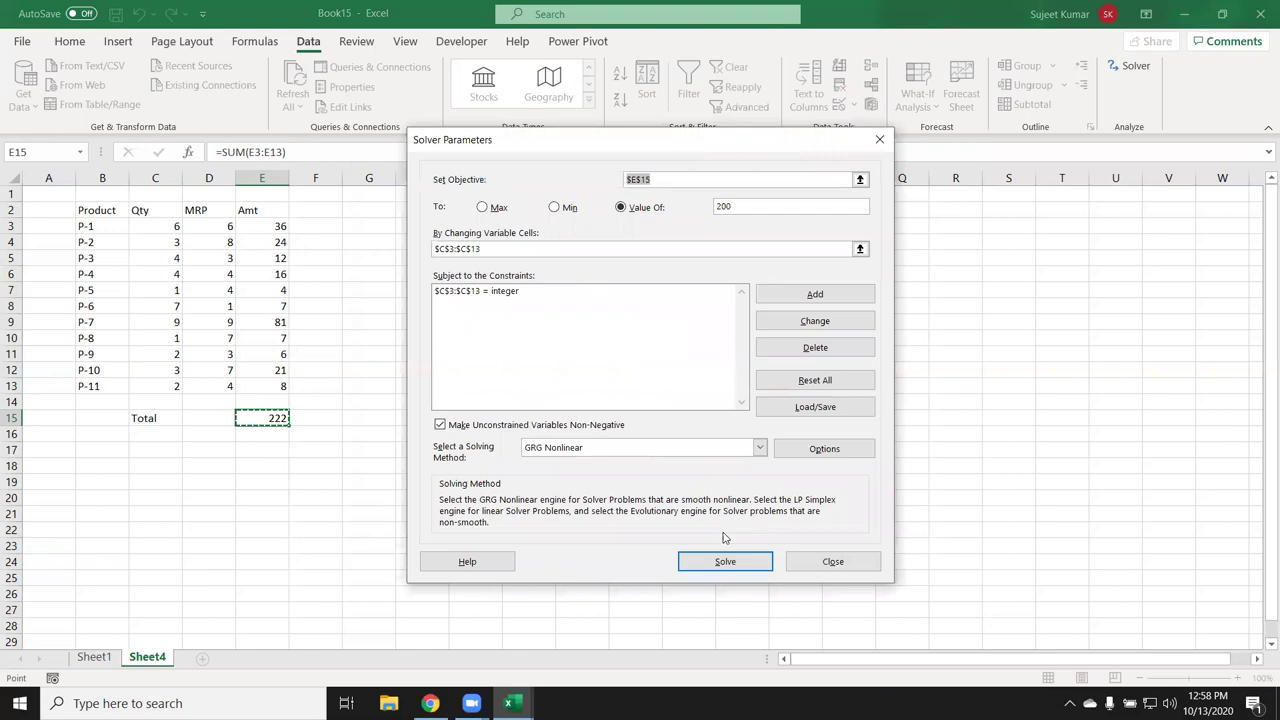
pyautogui.click(724, 558)
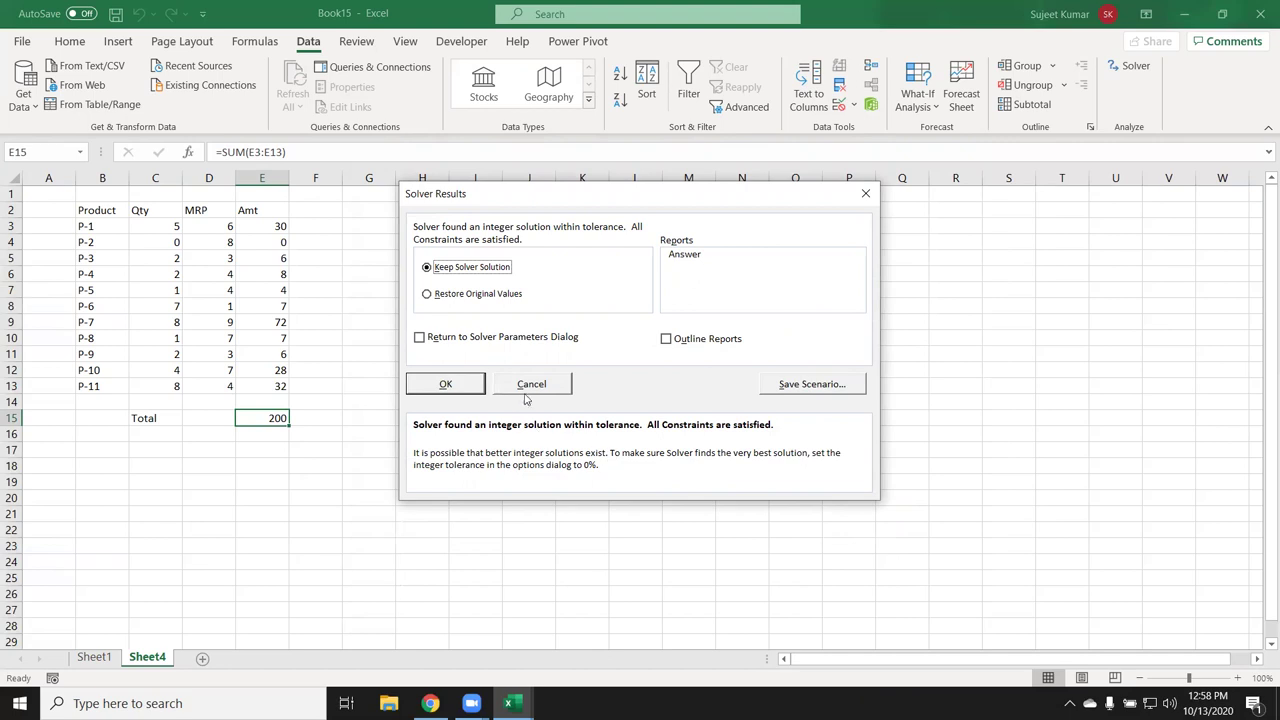
pyautogui.click(492, 296)
pyautogui.click(472, 392)
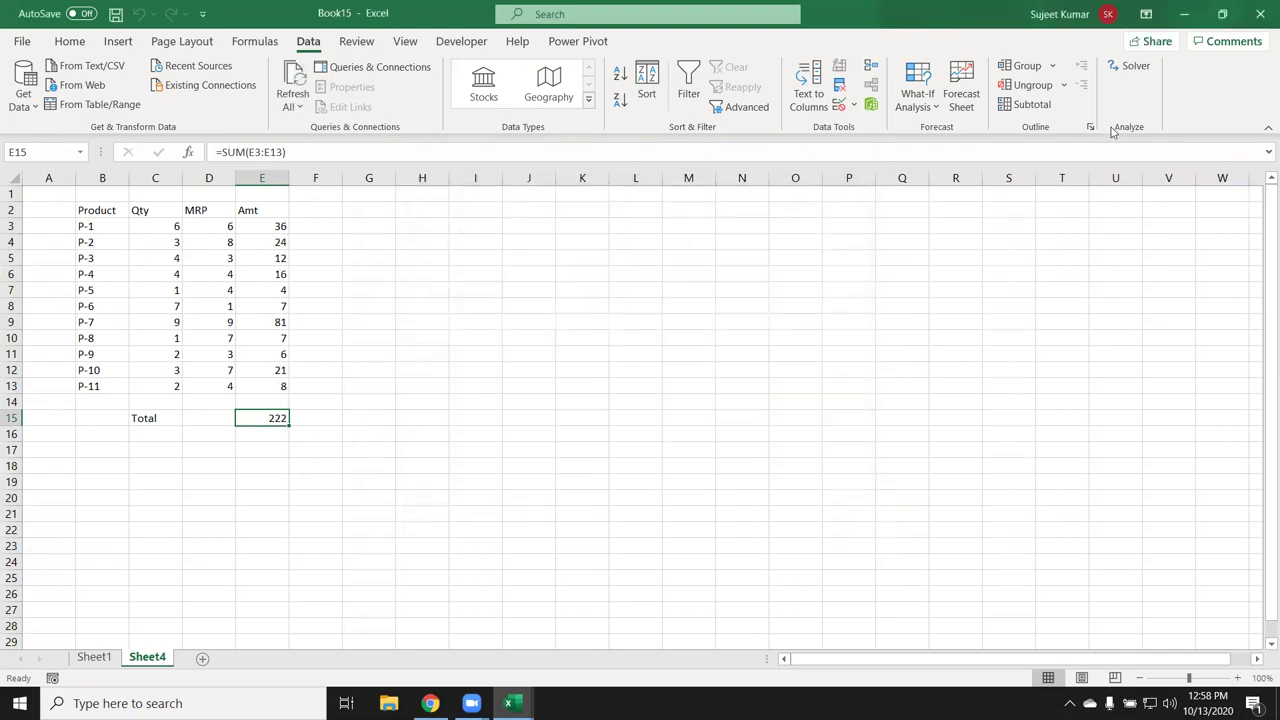
# Add the constraint $C$3:$C$13 >= 1 to Solver and solve again for a 200 total
pyautogui.click(1130, 66)
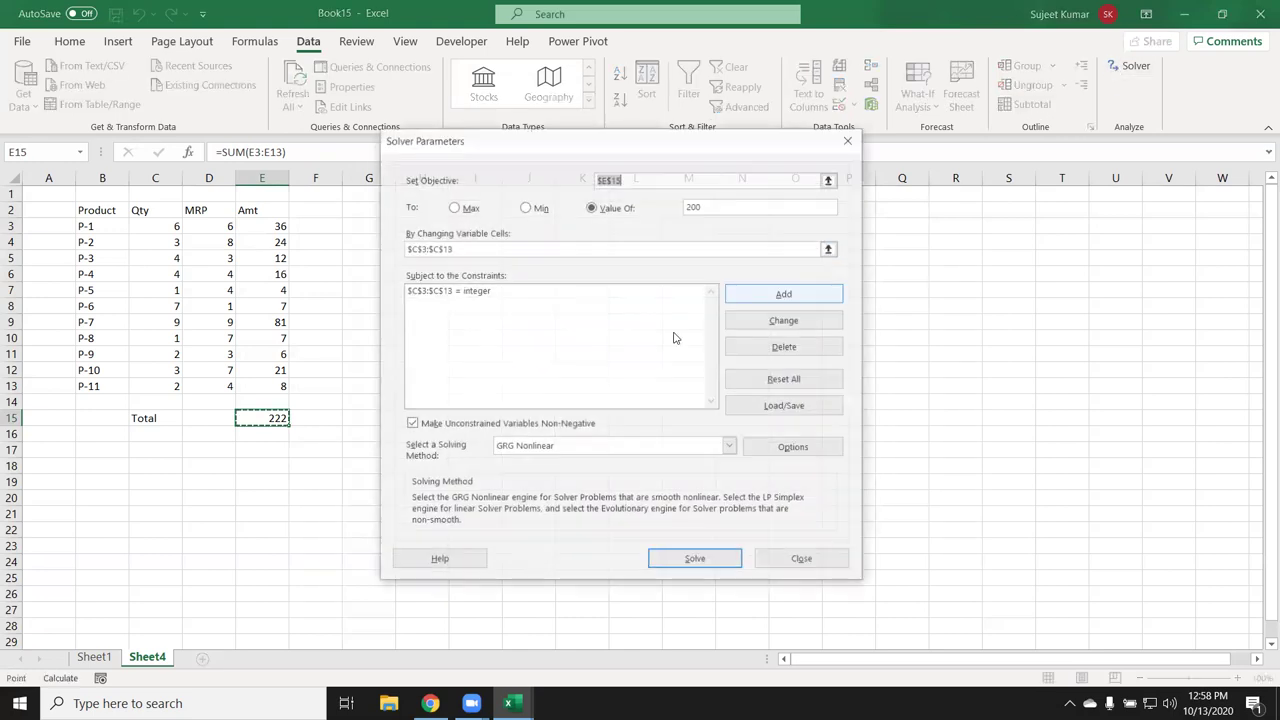
pyautogui.click(781, 294)
pyautogui.moveTo(165, 228); pyautogui.dragTo(143, 383)
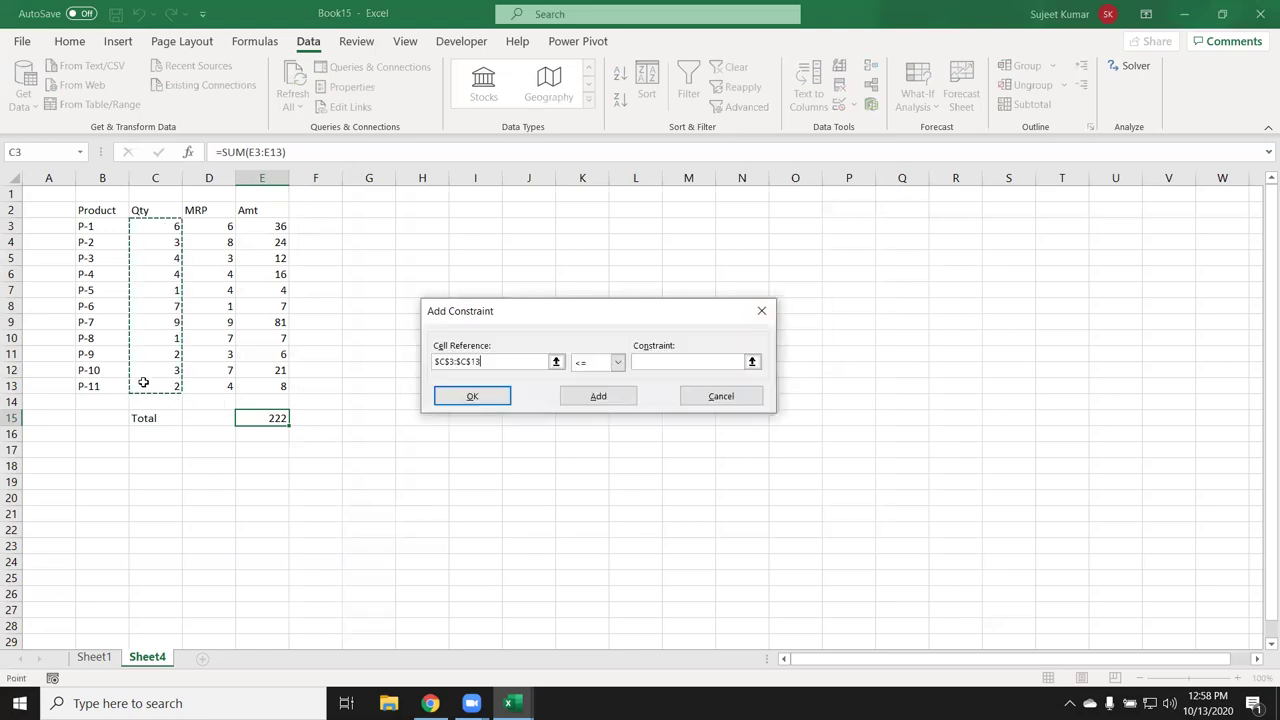
pyautogui.click(617, 362)
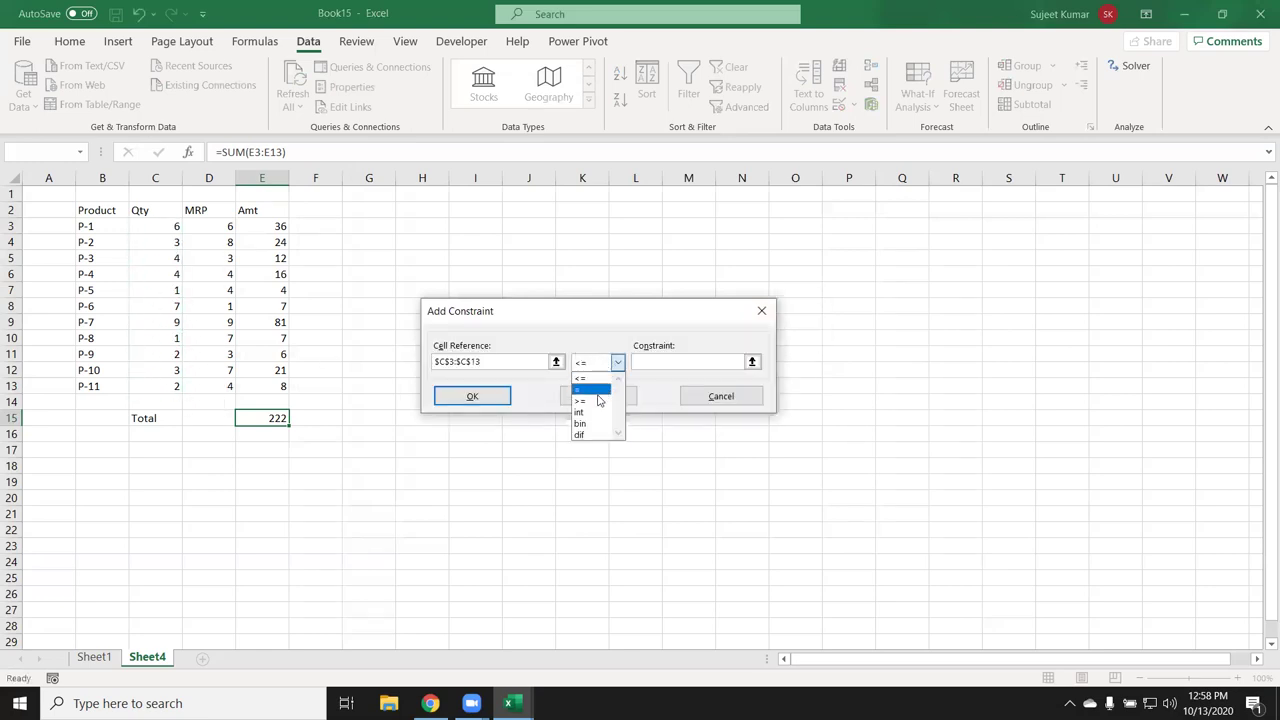
pyautogui.click(599, 400)
pyautogui.click(650, 366)
pyautogui.click(612, 364)
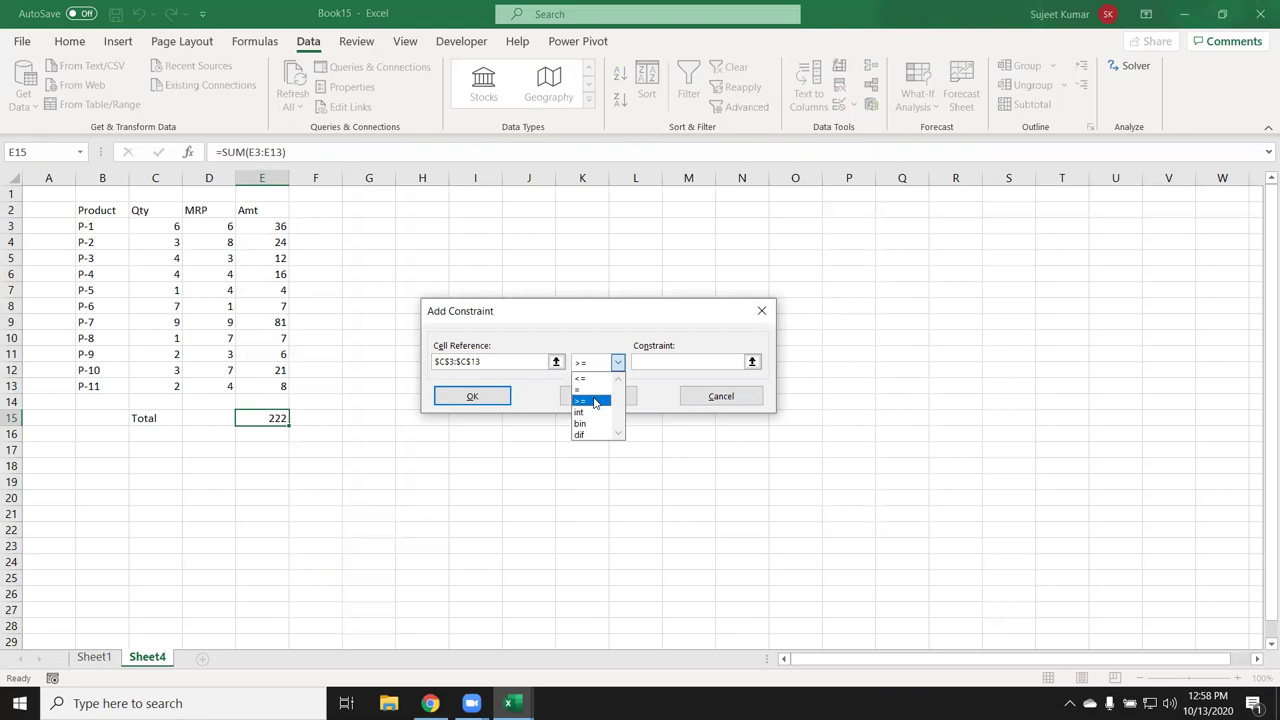
pyautogui.click(597, 400)
pyautogui.click(662, 360)
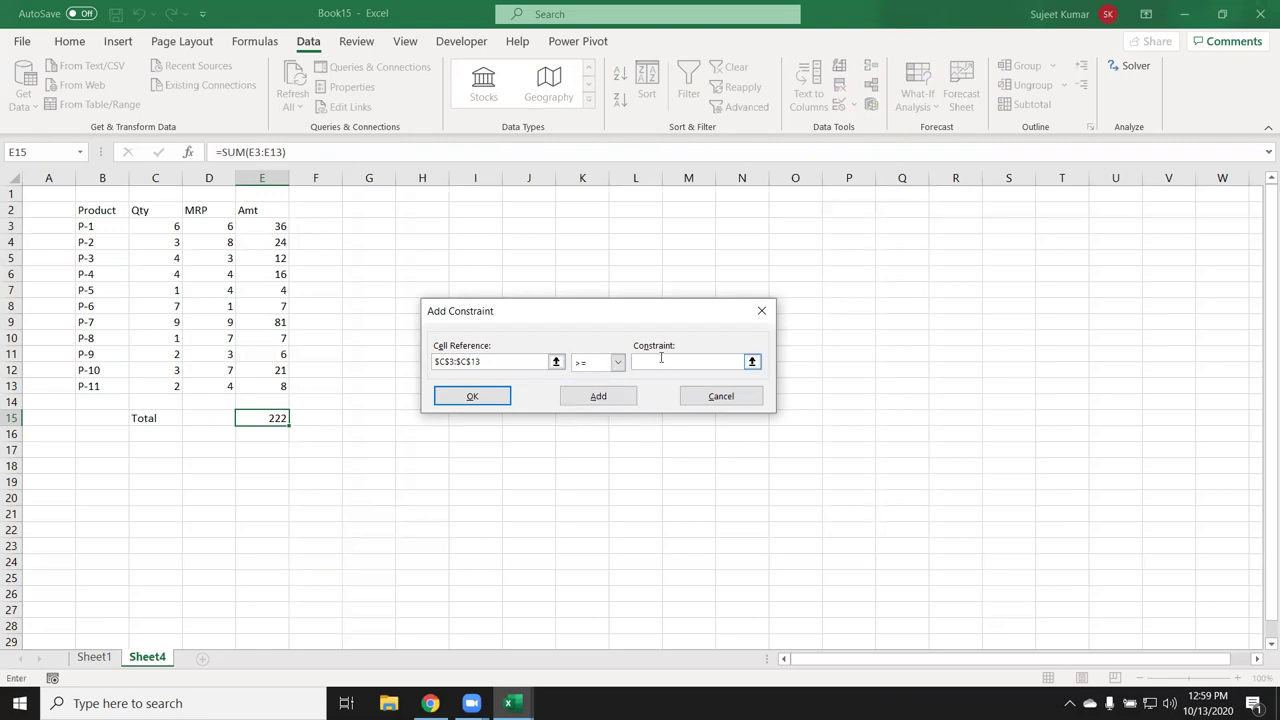
pyautogui.click(490, 400)
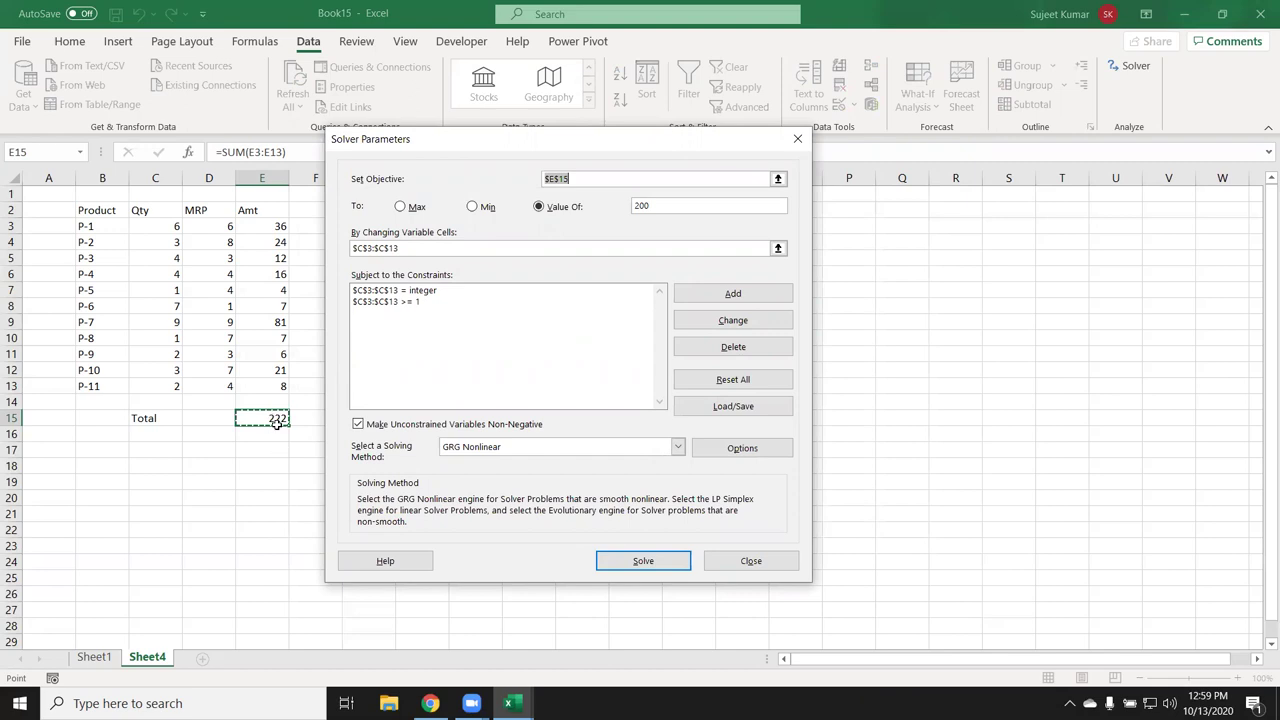
pyautogui.click(660, 564)
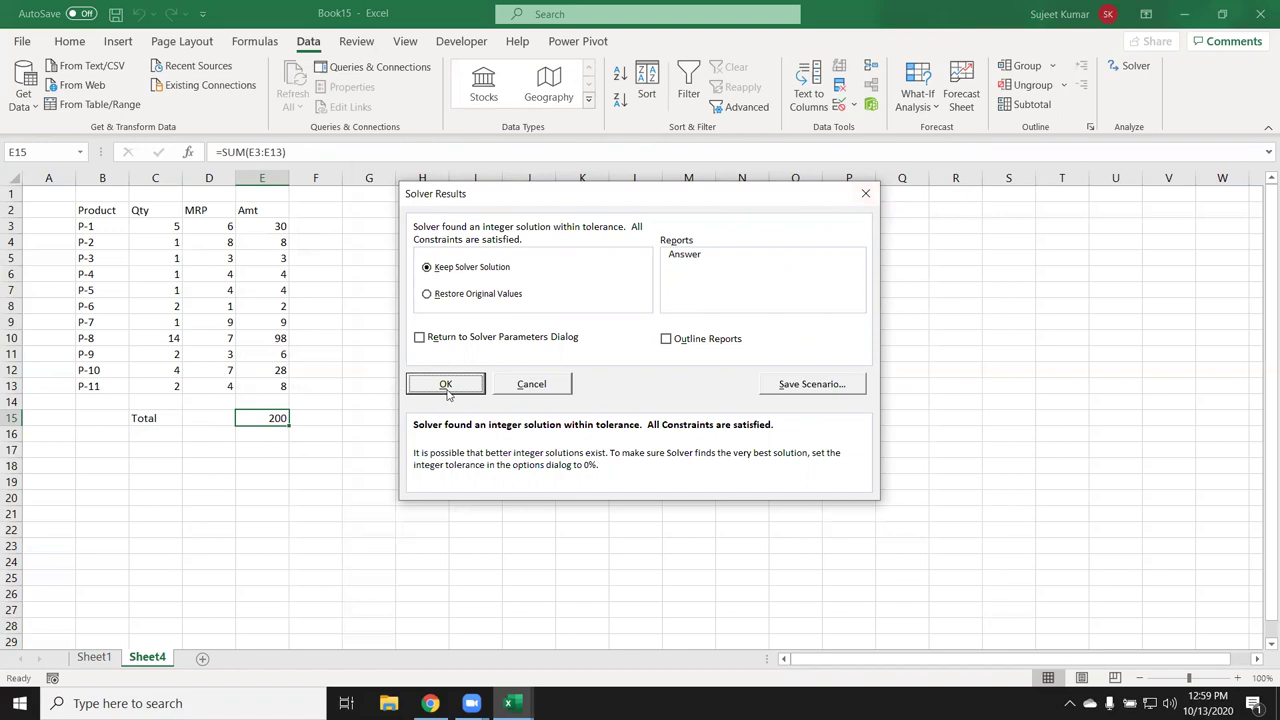
# Save the Solver solution as a scenario named Qty and keep it
pyautogui.click(800, 391)
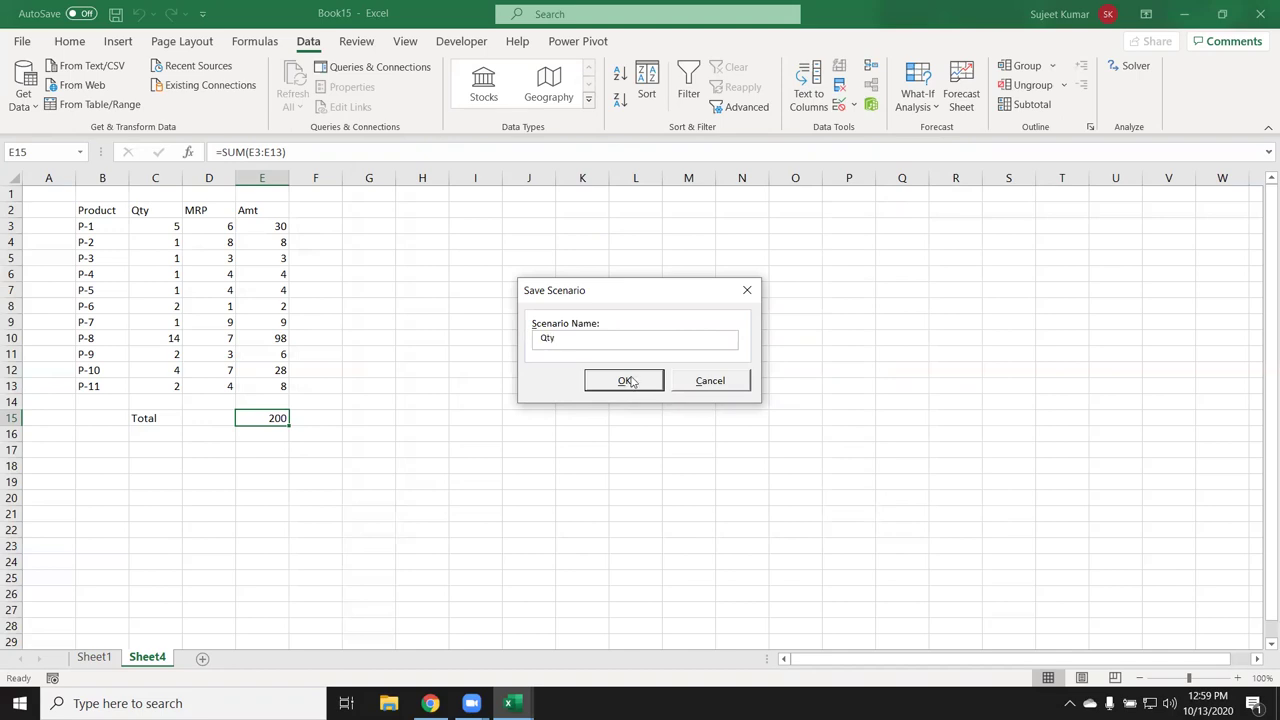
pyautogui.click(632, 383)
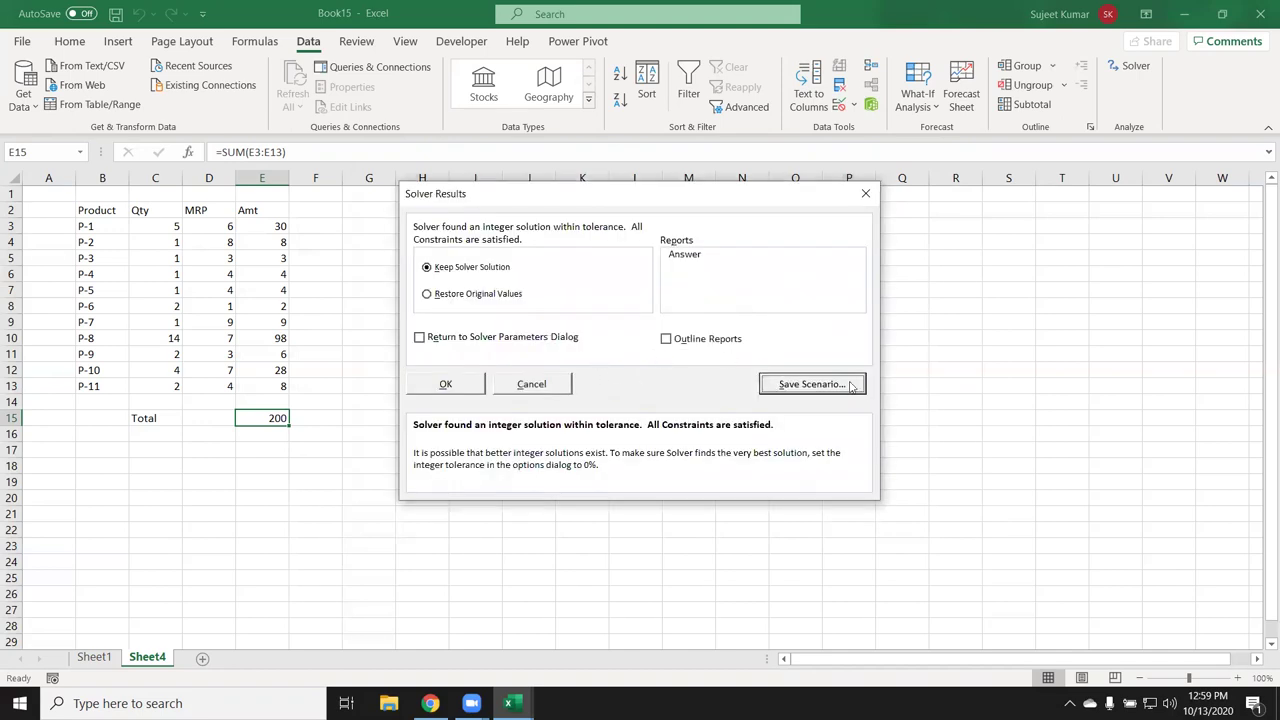
pyautogui.click(440, 388)
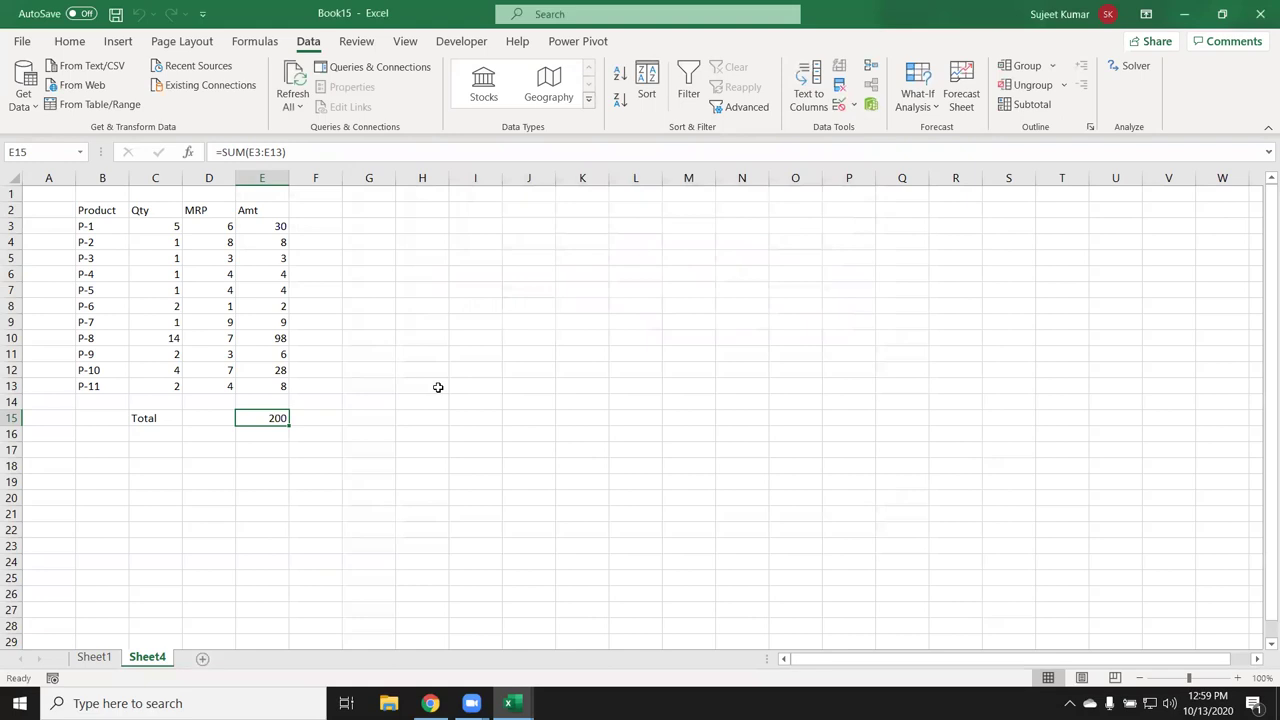
# Generate a Scenario Summary report with E15 as the result cell and review it
pyautogui.click(626, 341)
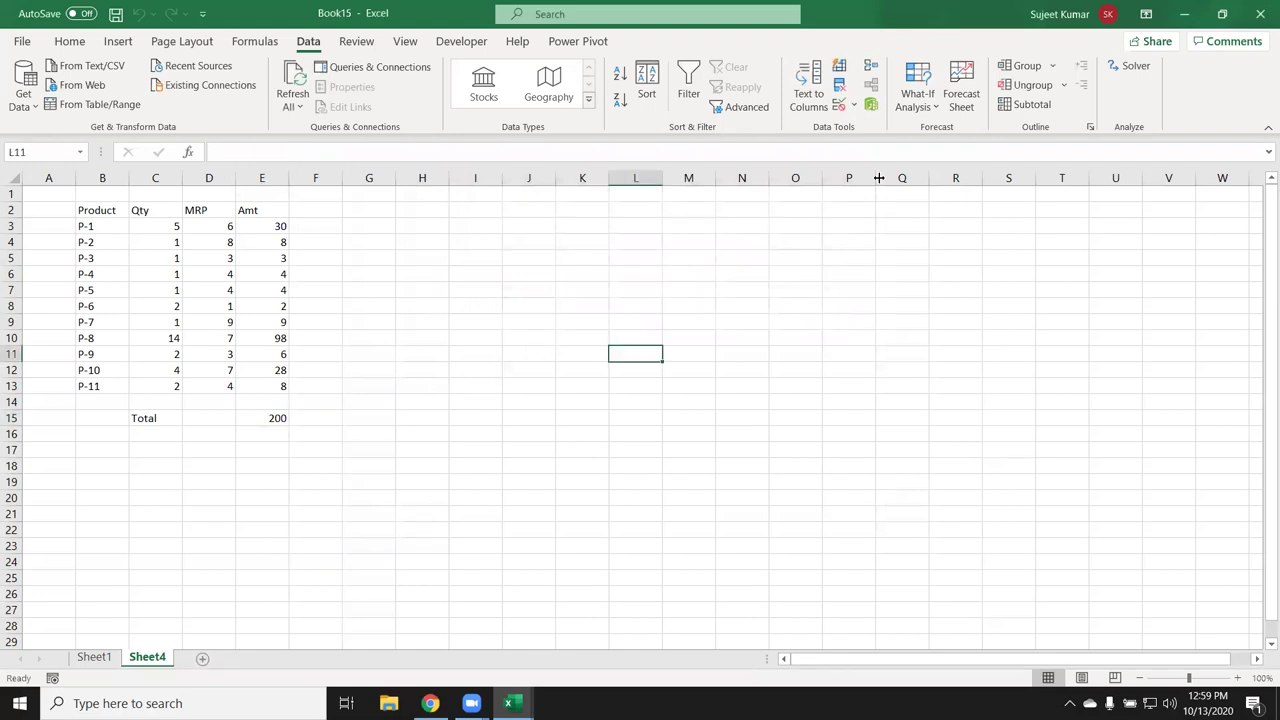
pyautogui.click(930, 106)
pyautogui.click(930, 132)
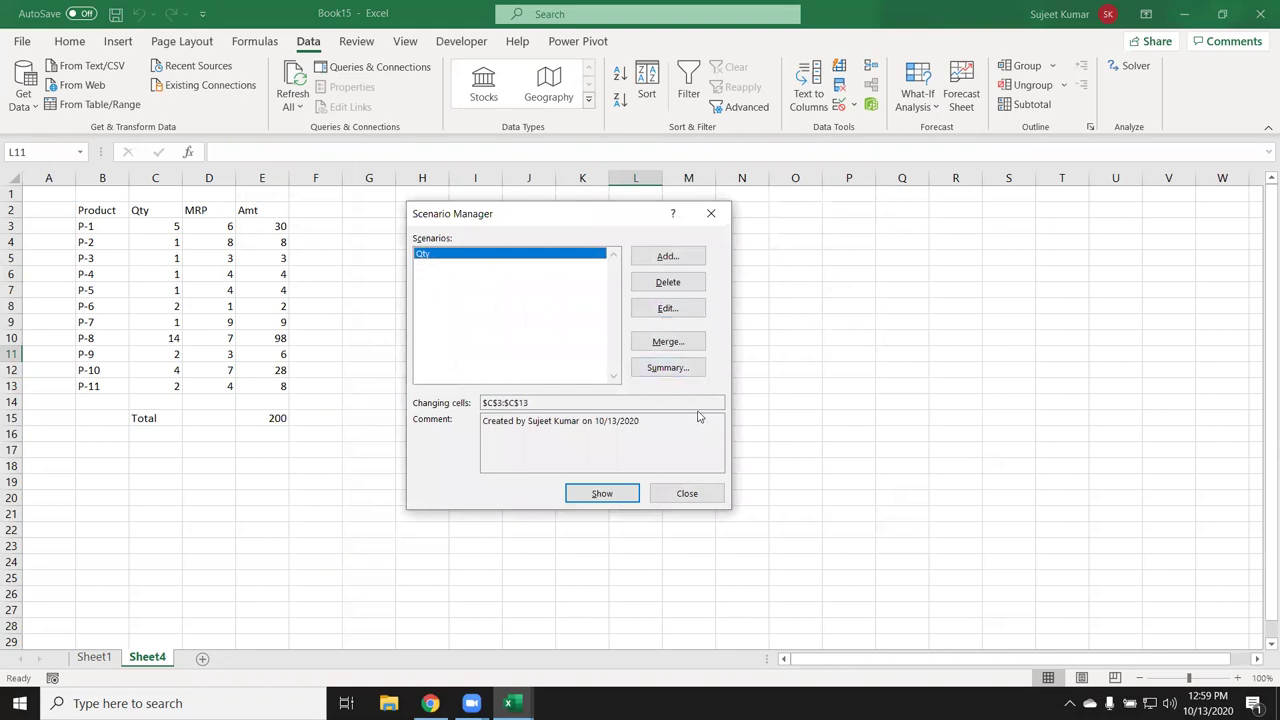
pyautogui.click(686, 372)
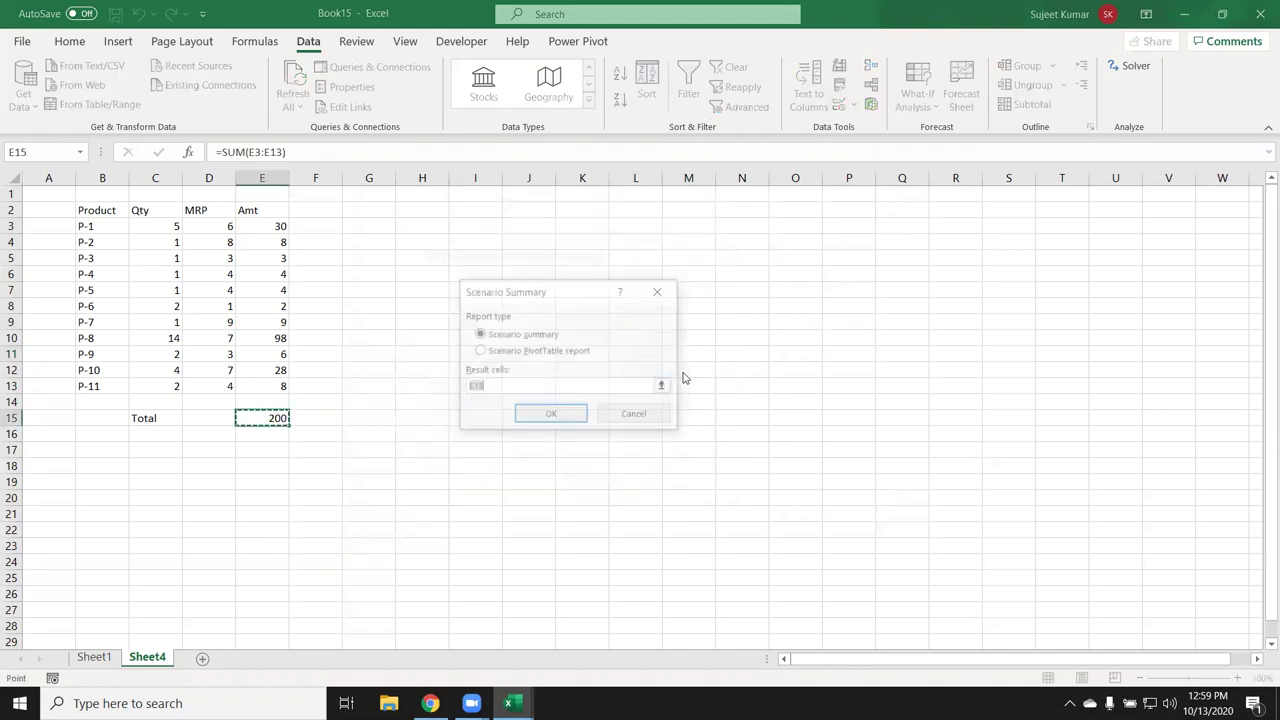
pyautogui.click(562, 418)
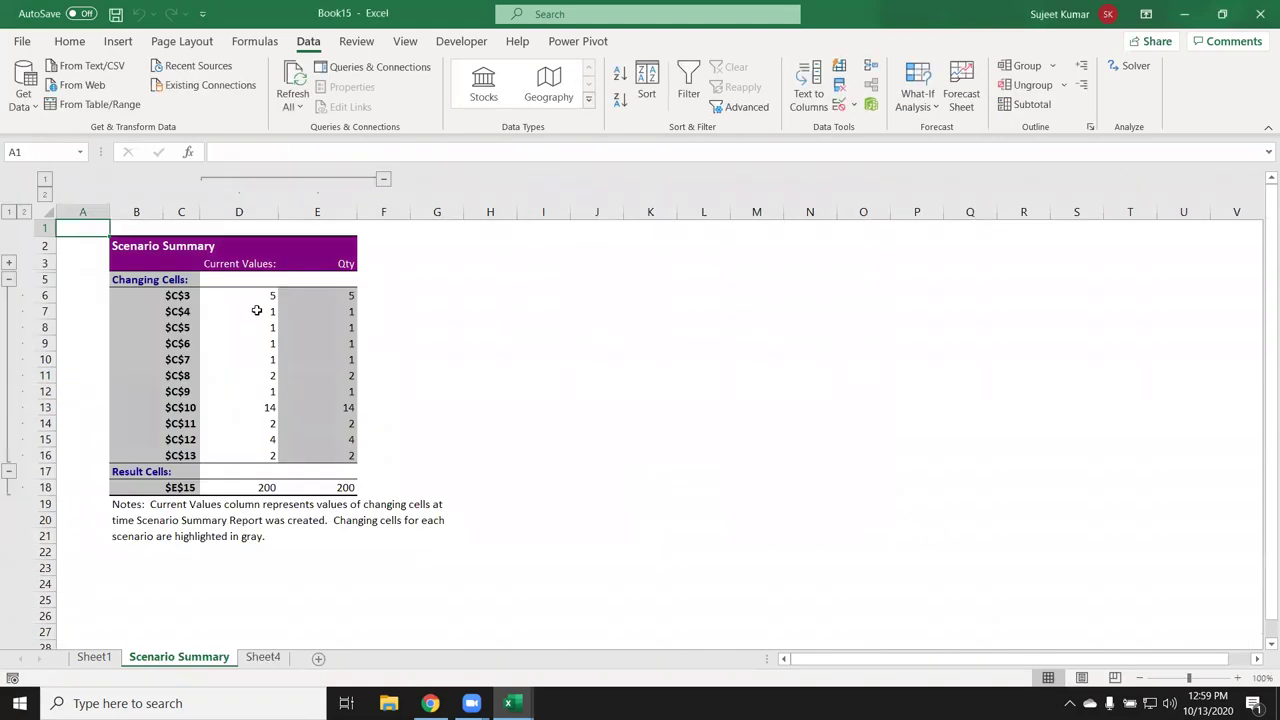
pyautogui.moveTo(257, 310); pyautogui.dragTo(359, 506)
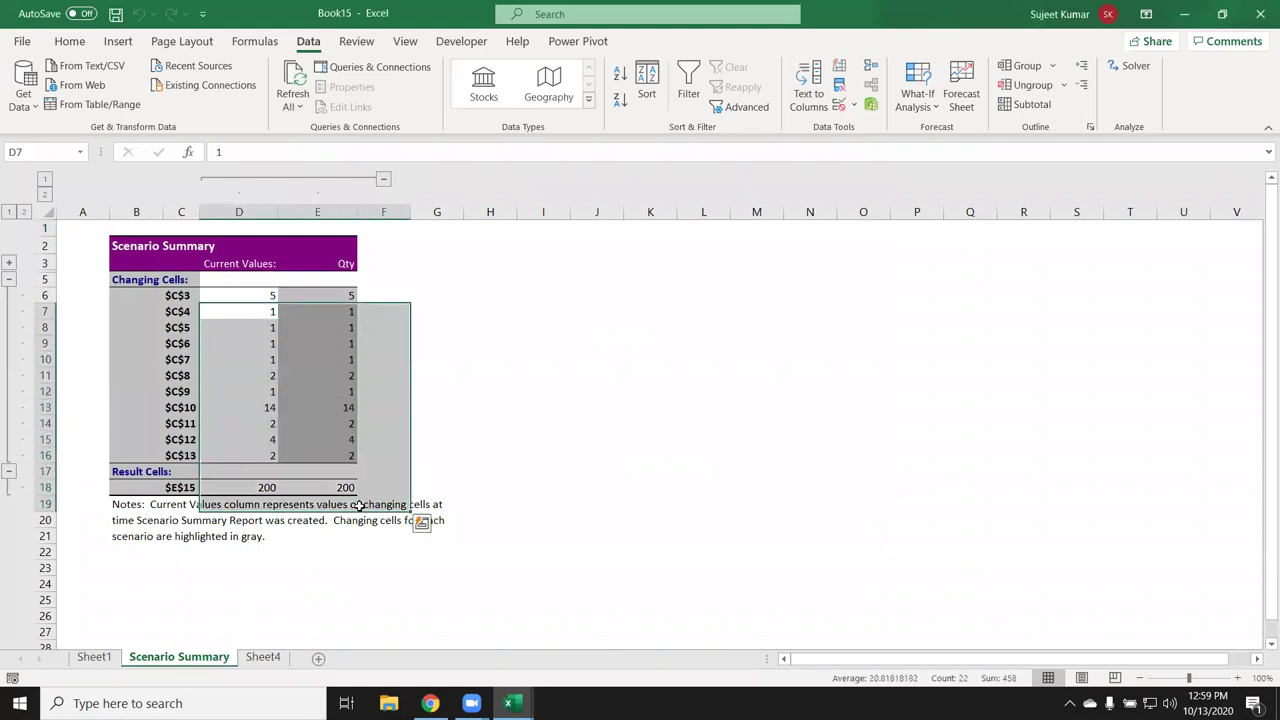
pyautogui.moveTo(182, 455); pyautogui.dragTo(155, 280)
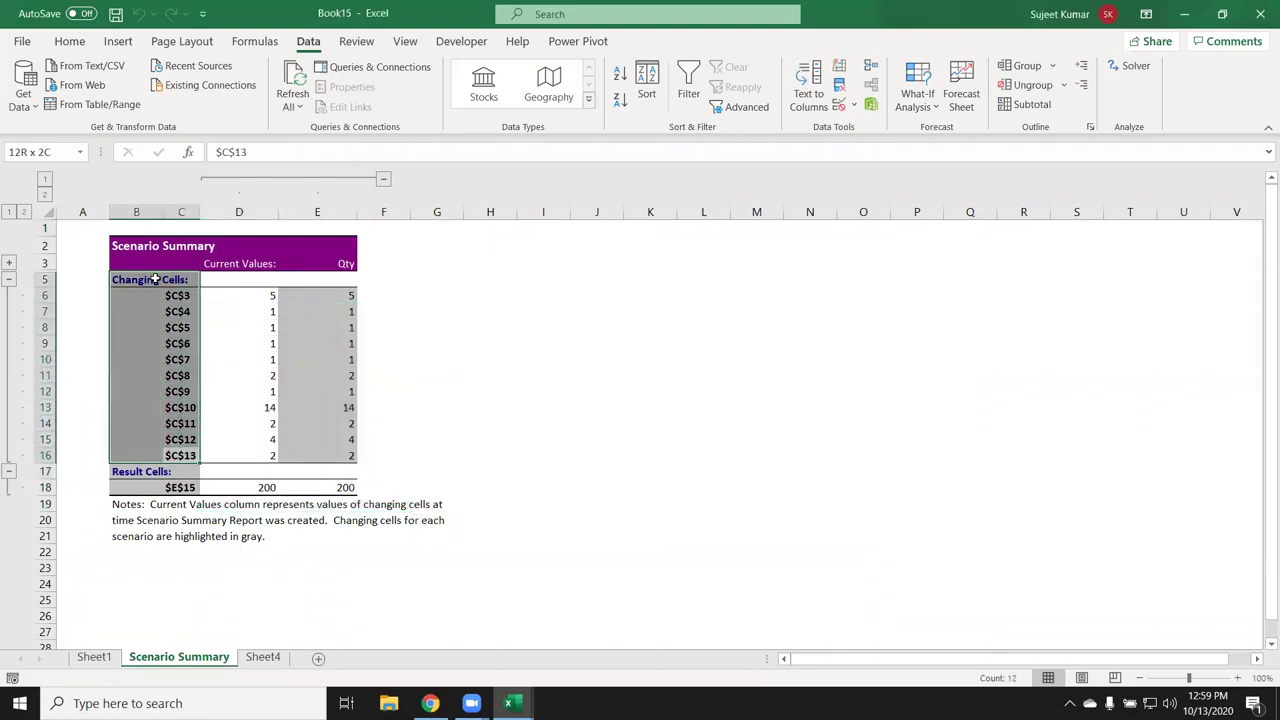
pyautogui.click(137, 245)
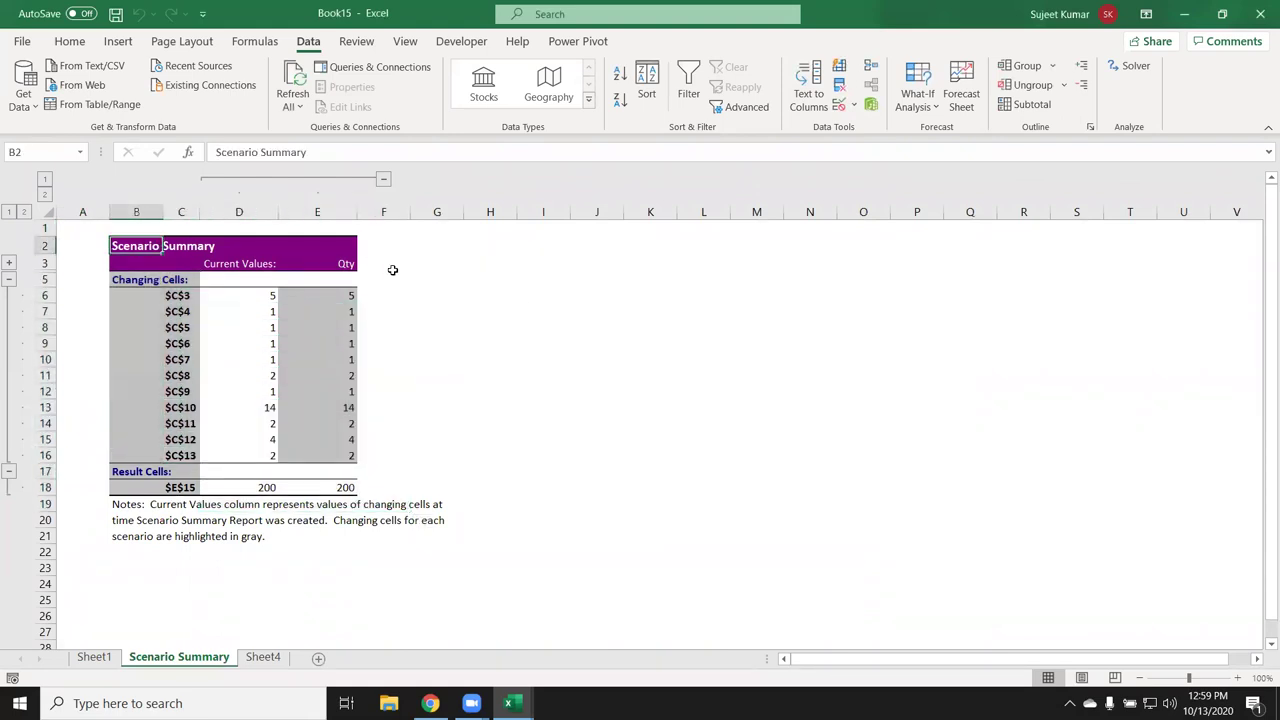
# Delete the Scenario Summary sheet, then open and dismiss the What-If Analysis menu
pyautogui.rightClick(184, 665)
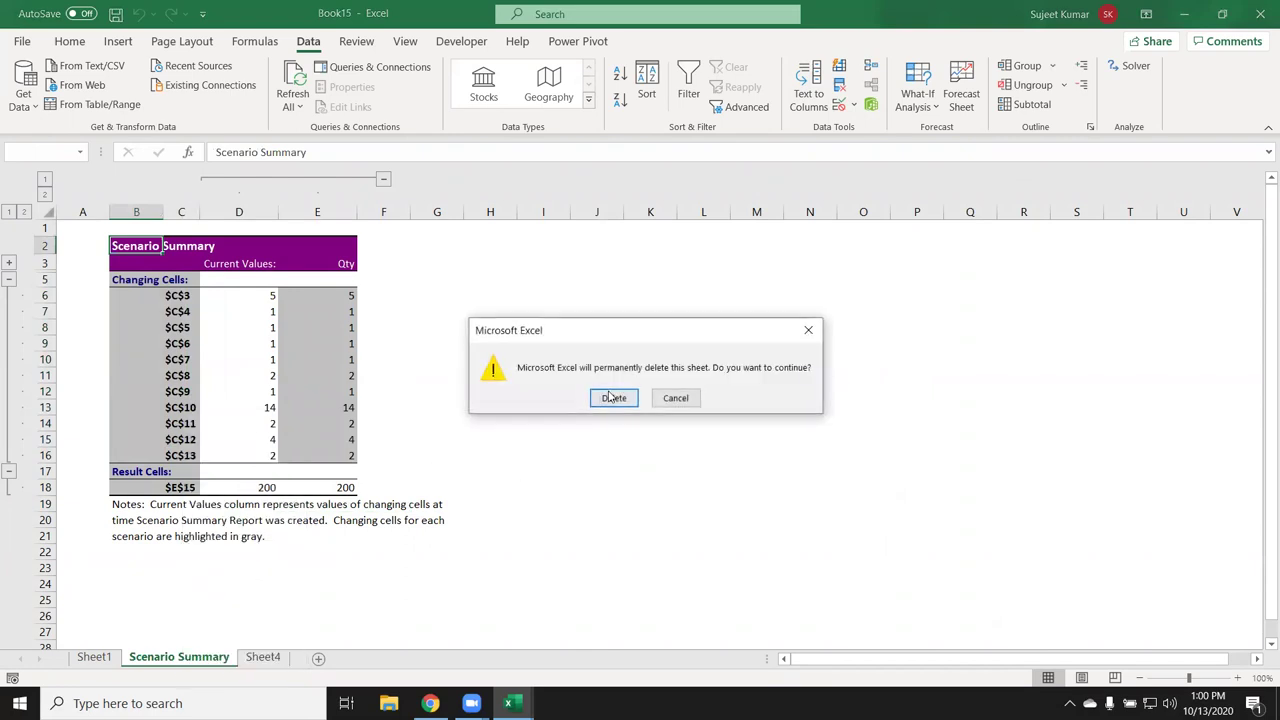
pyautogui.click(610, 396)
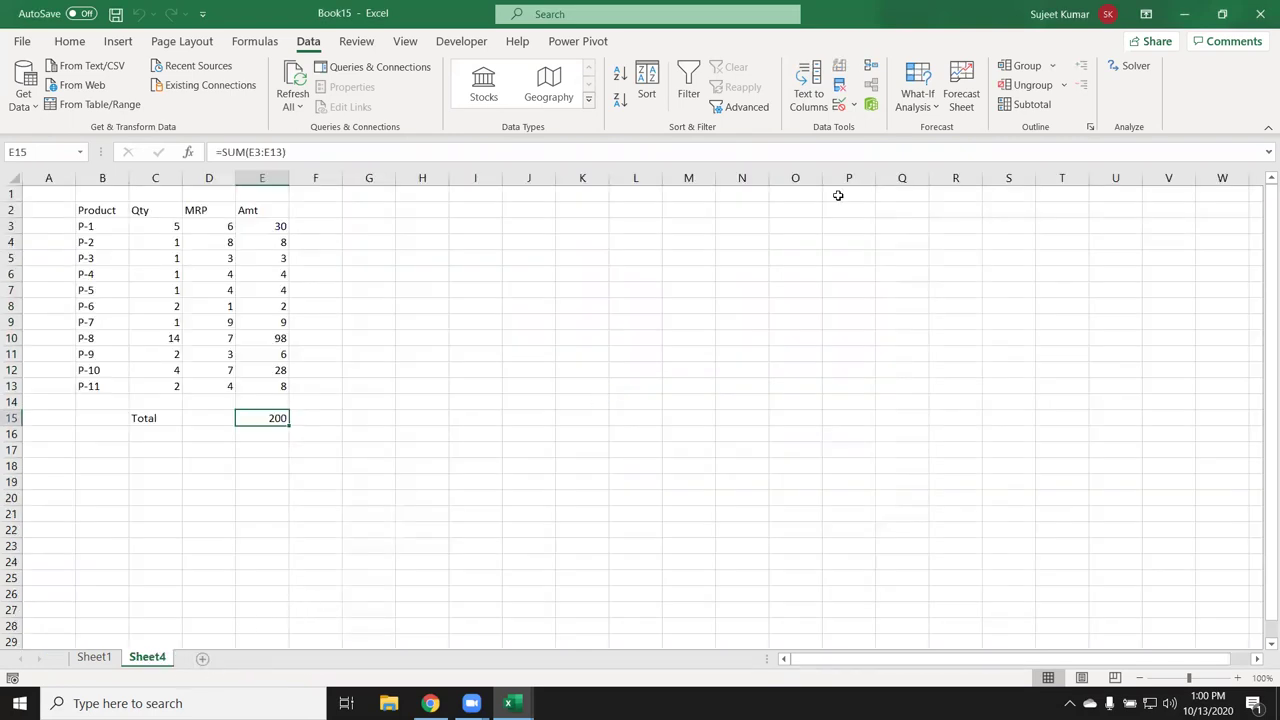
pyautogui.click(926, 116)
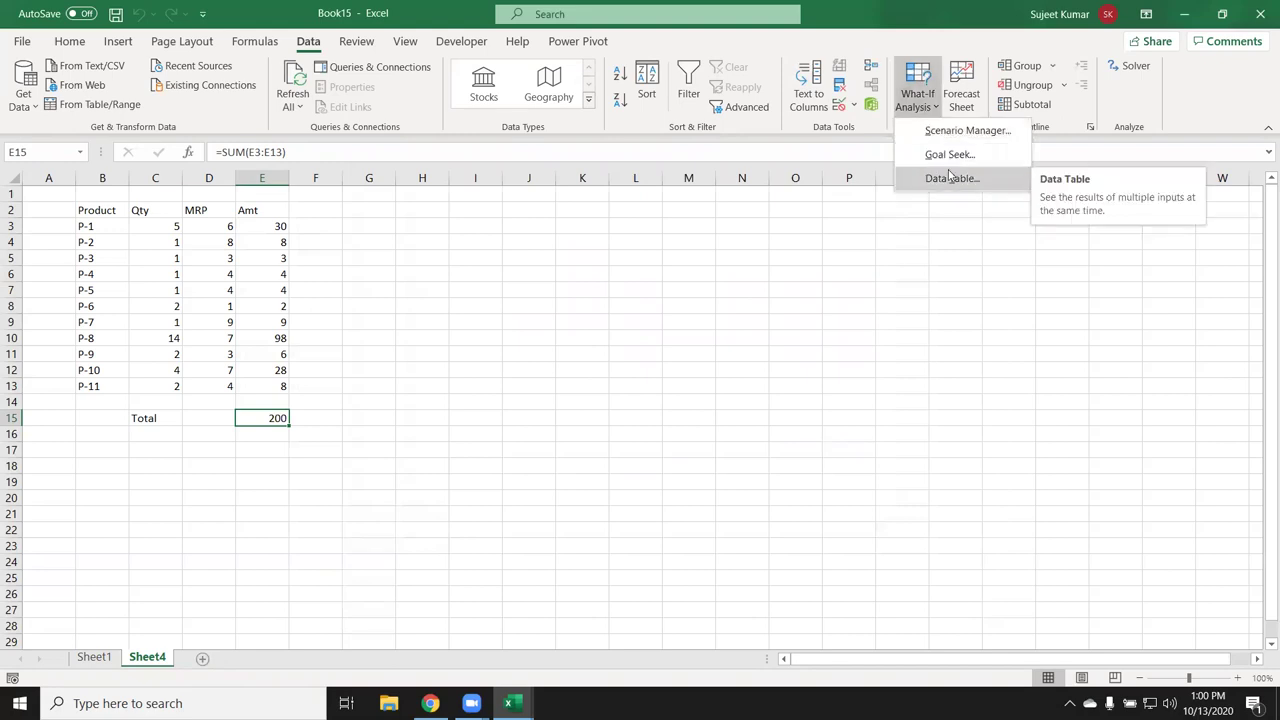
pyautogui.click(640, 366)
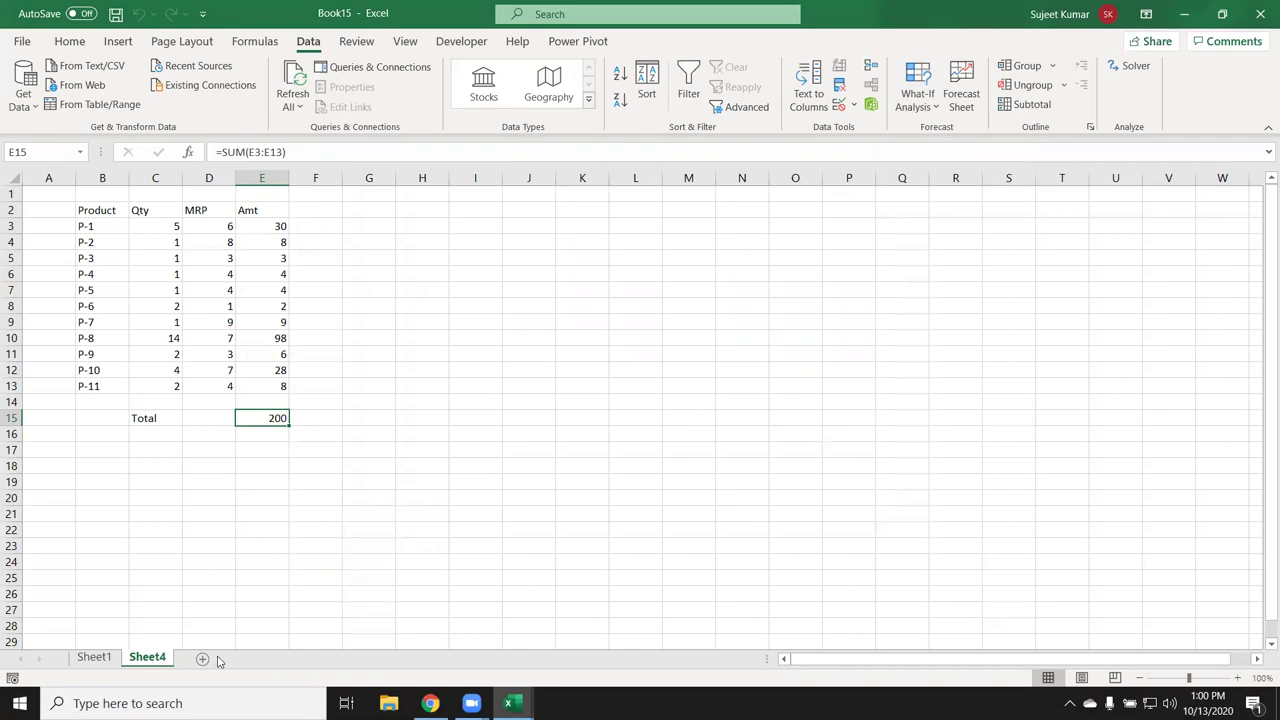
# On a new sheet, enter a Month heading and fill months Jan through Sep in A2:A10
pyautogui.click(202, 658)
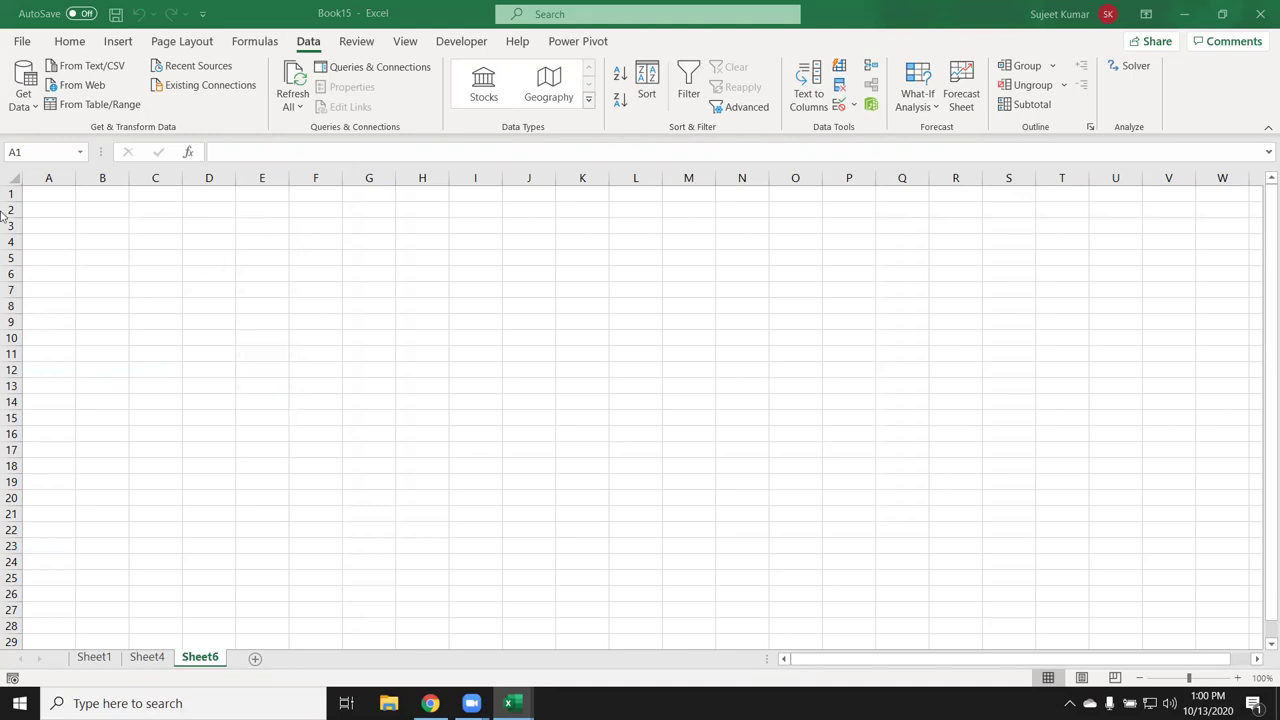
pyautogui.write('M')
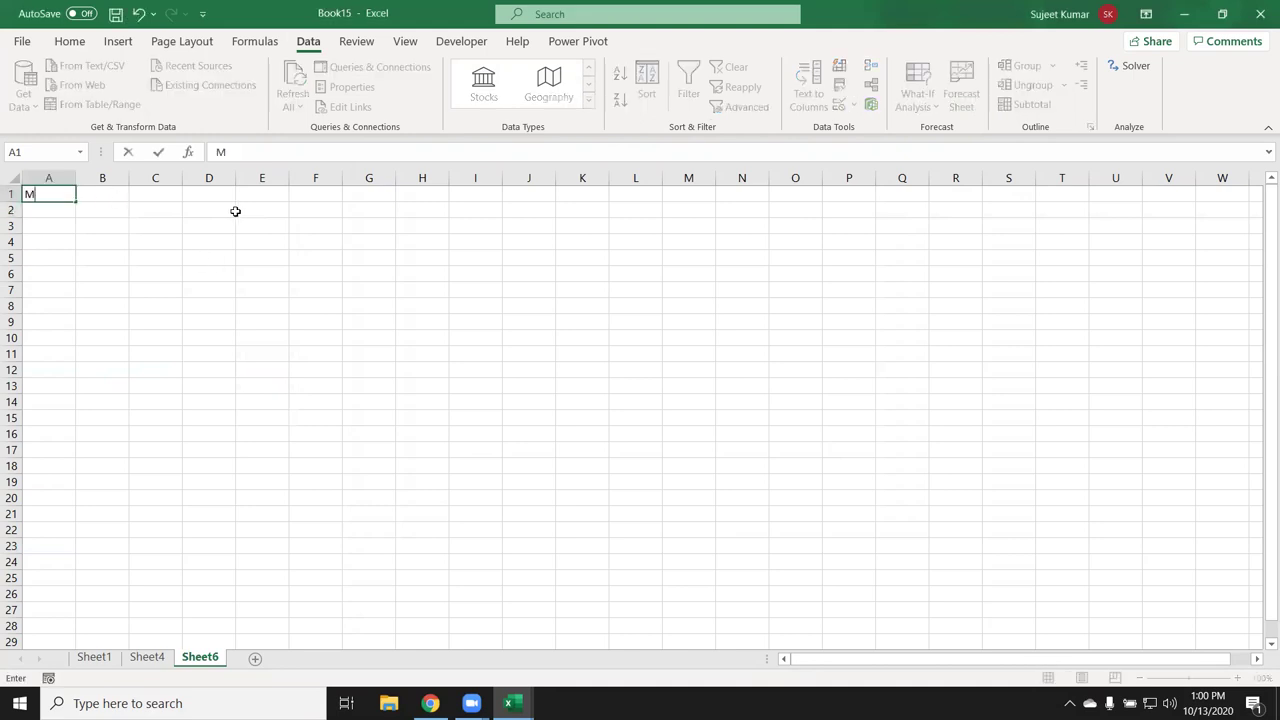
pyautogui.write('onth')
pyautogui.press('Return')
pyautogui.write('Jan')
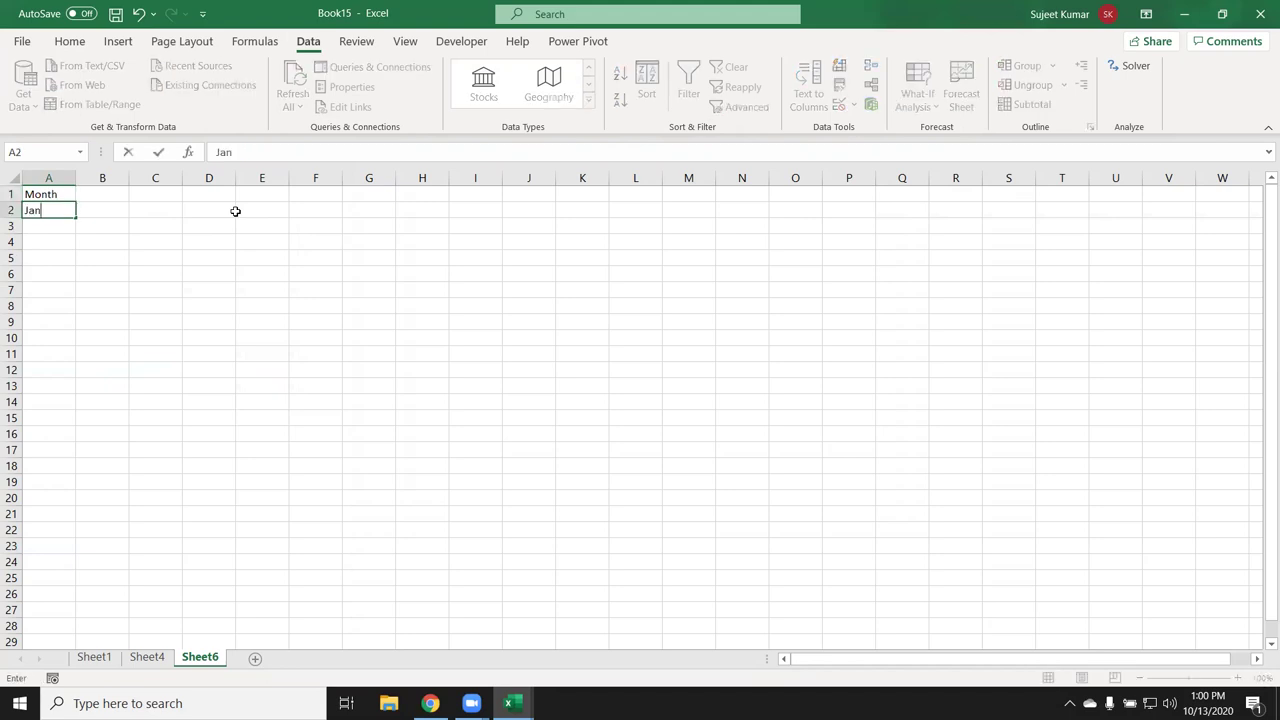
pyautogui.click(91, 226)
pyautogui.click(48, 210)
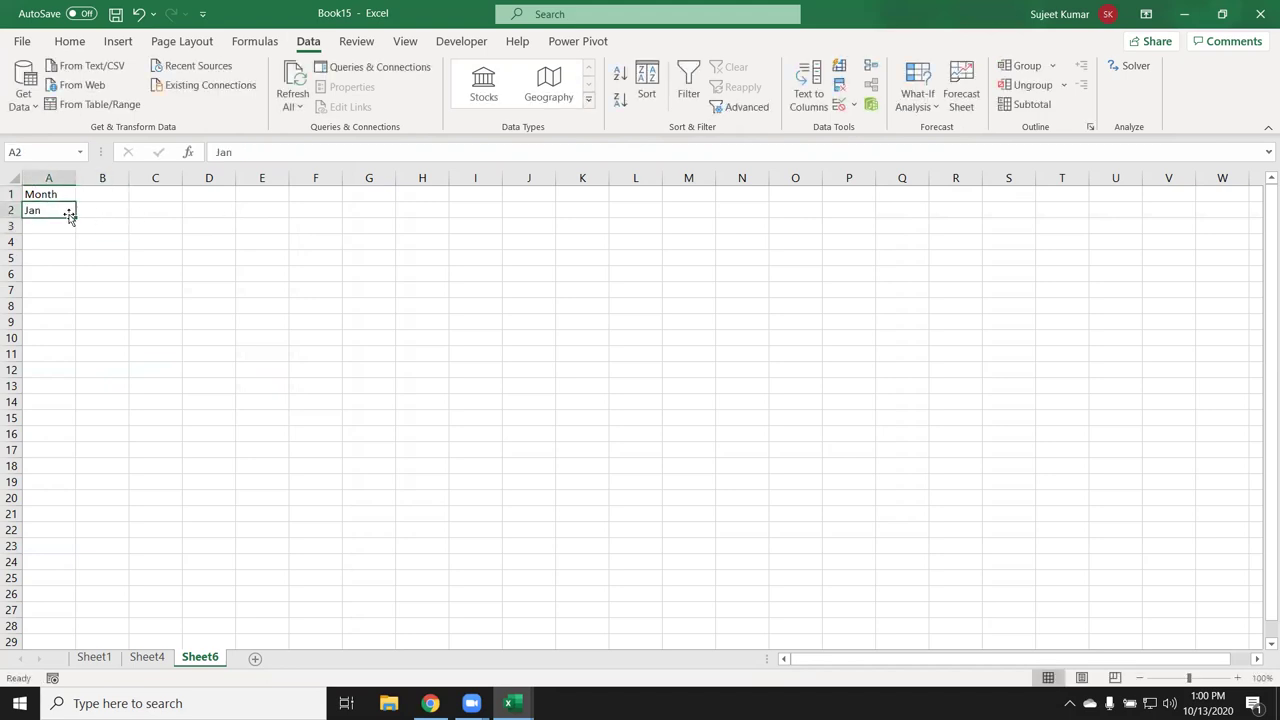
pyautogui.moveTo(76, 217)
pyautogui.mouseDown()
pyautogui.moveTo(31, 397)
pyautogui.moveTo(37, 348)
pyautogui.mouseUp()
# Add a Sales heading and fill B2:B10 with =RANDBETWEEN(10,90)
pyautogui.click(115, 194)
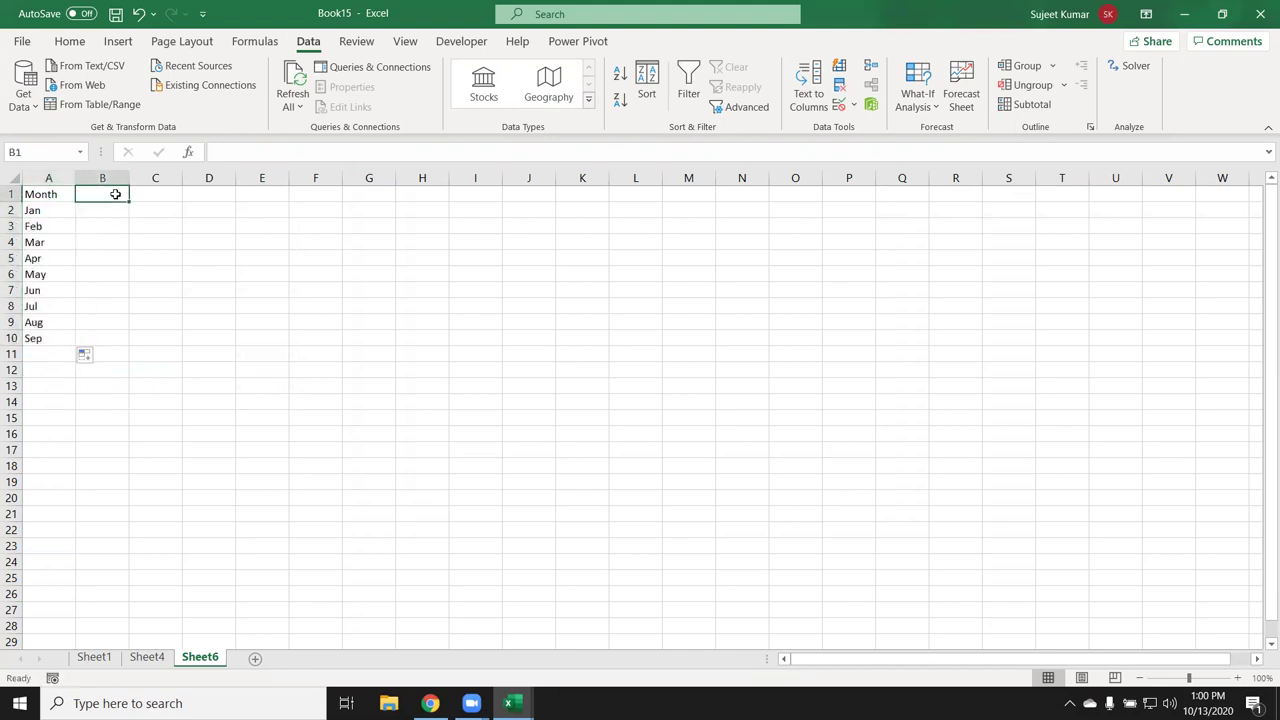
pyautogui.write('Sales')
pyautogui.press('Return')
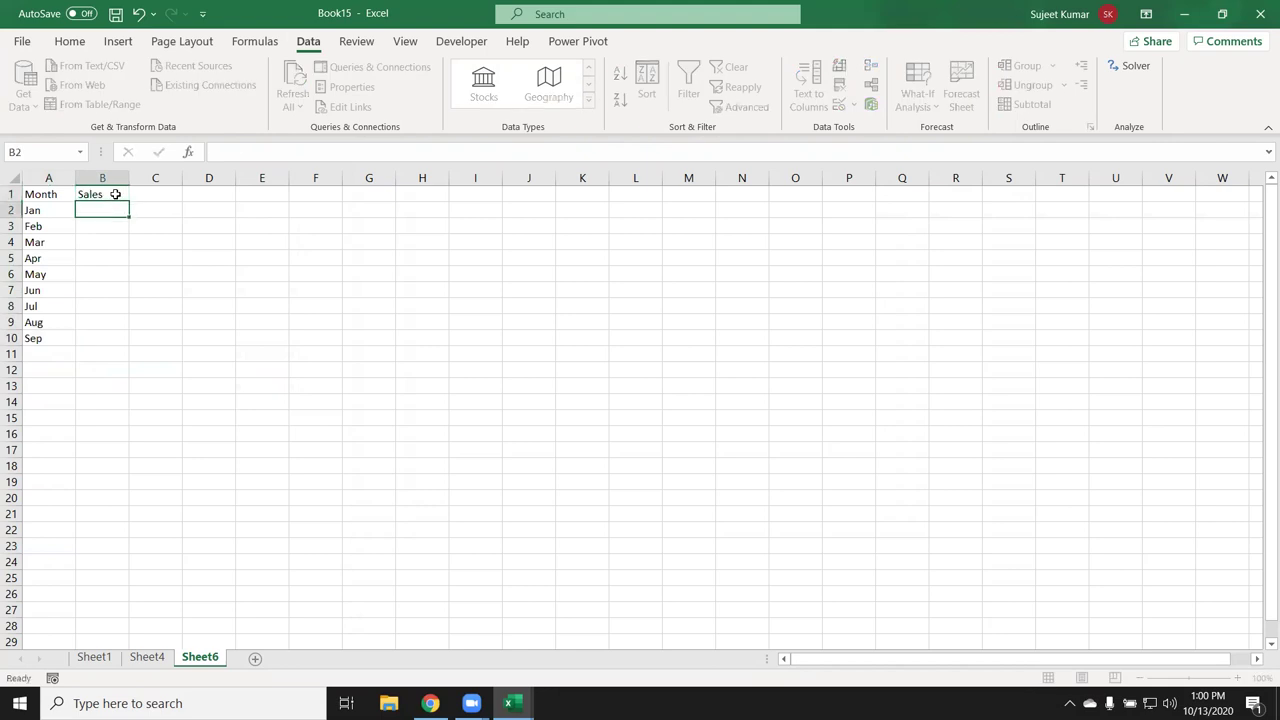
pyautogui.write('=ra')
pyautogui.press('Down')
pyautogui.press('Down')
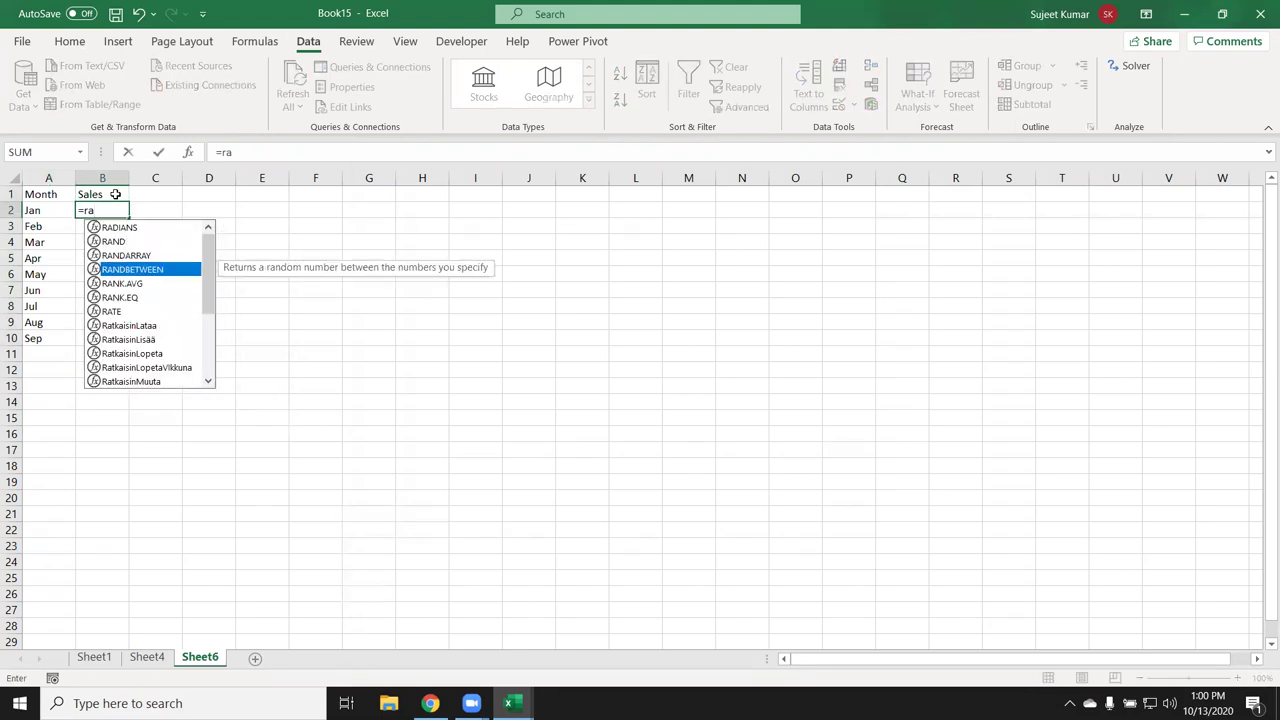
pyautogui.press('Tab')
pyautogui.write('10,90')
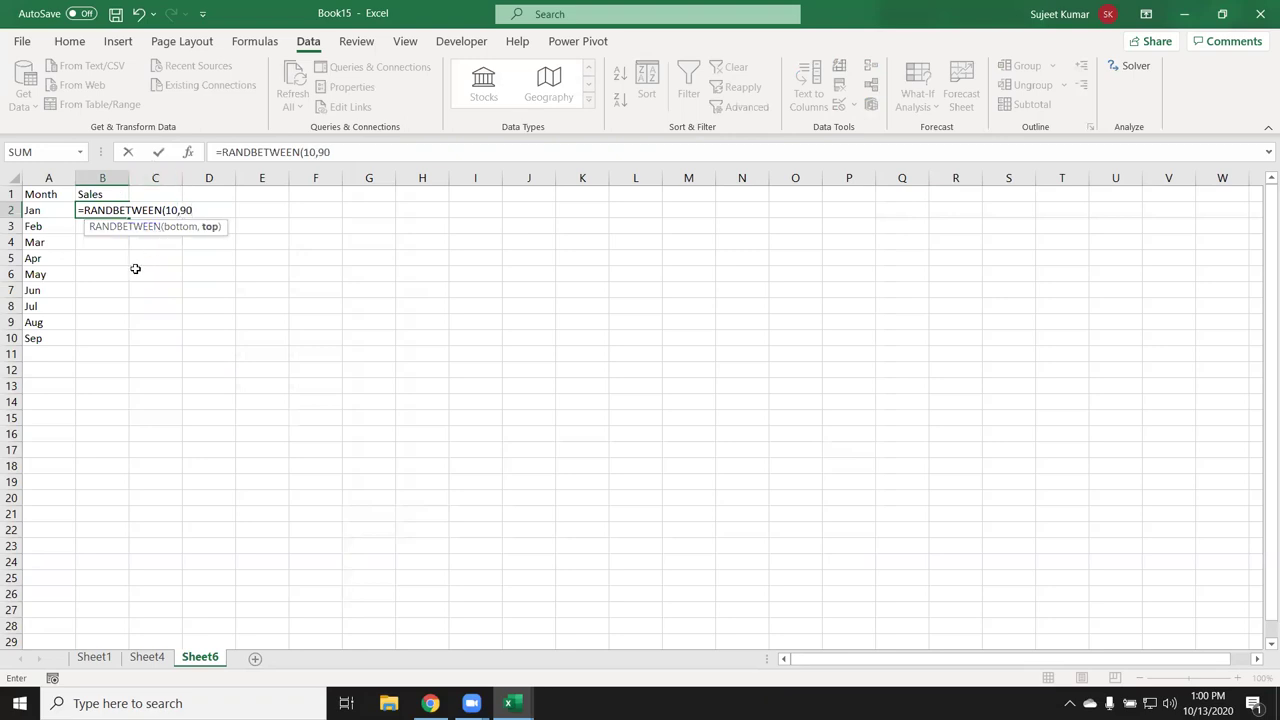
pyautogui.press('Return')
pyautogui.moveTo(97, 206); pyautogui.dragTo(98, 338)
pyautogui.hotkey('ctrl', 'd')
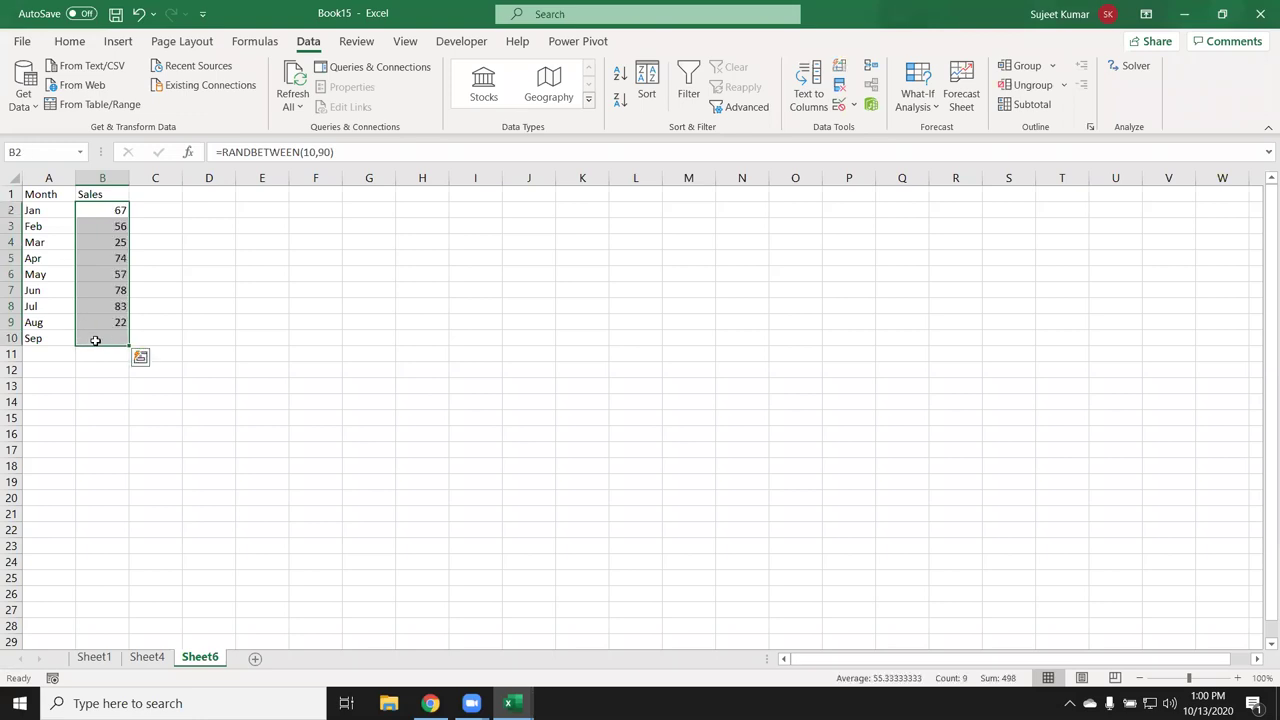
# Convert the Sales formulas to fixed values with Paste Values and select the table
pyautogui.hotkey('ctrl', 'c')
pyautogui.scroll(4, 20, 110)
pyautogui.click(20, 108)
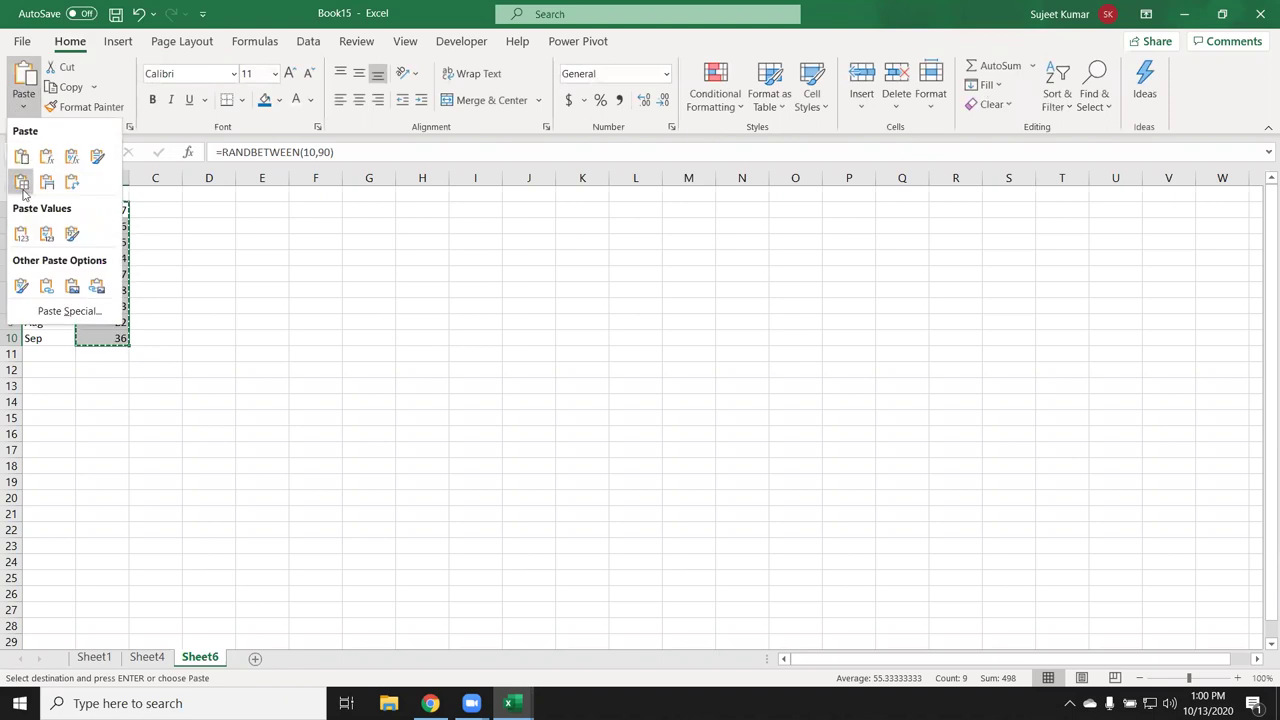
pyautogui.click(21, 233)
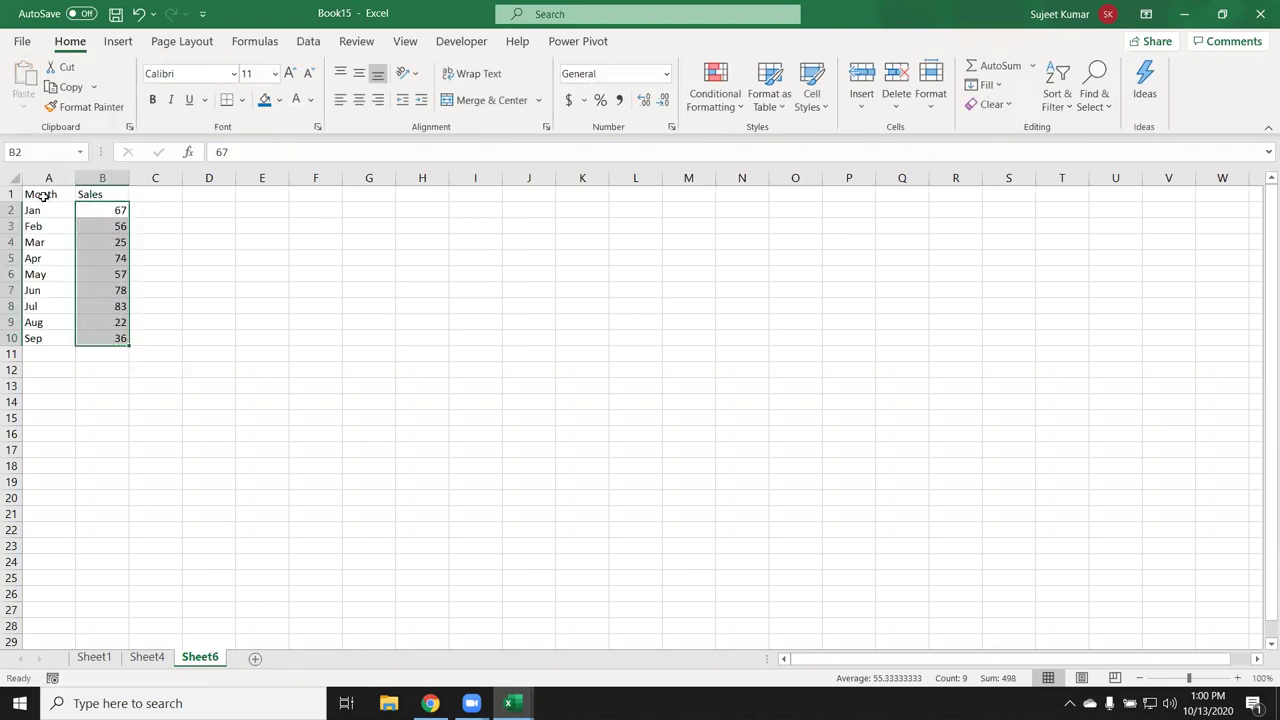
pyautogui.moveTo(44, 196); pyautogui.dragTo(100, 336)
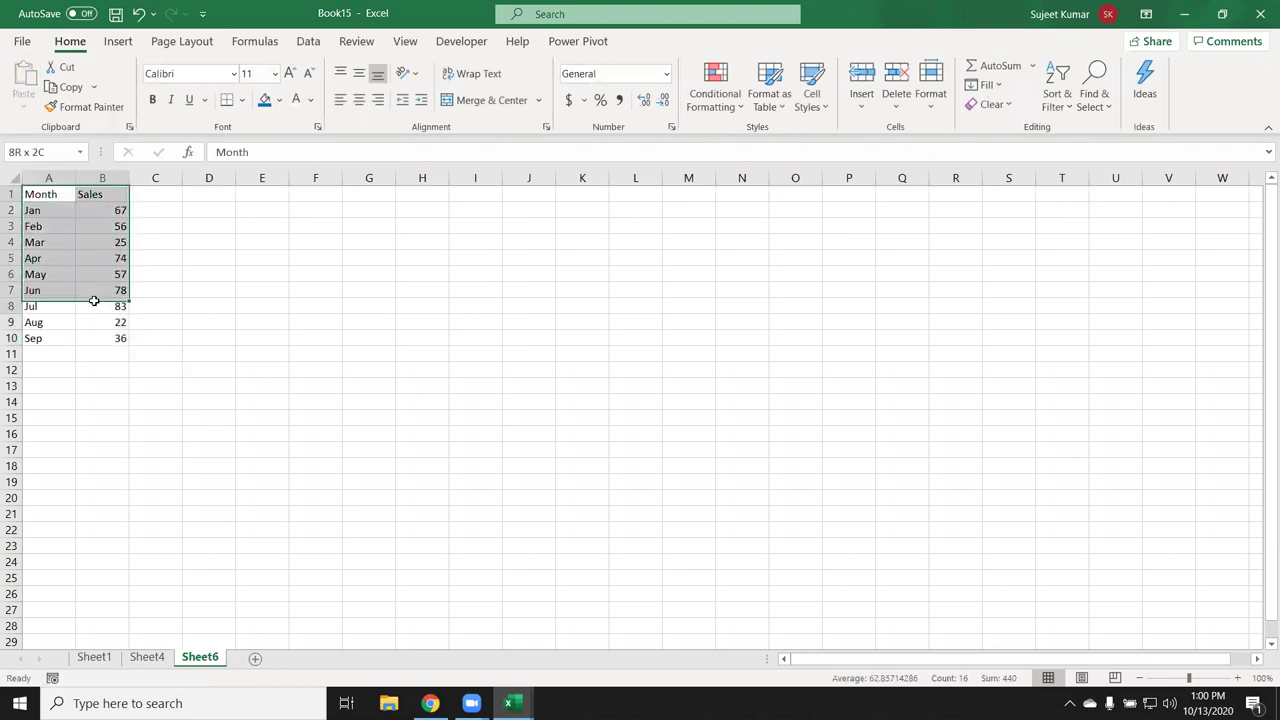
pyautogui.click(627, 246)
pyautogui.moveTo(36, 196); pyautogui.dragTo(101, 338)
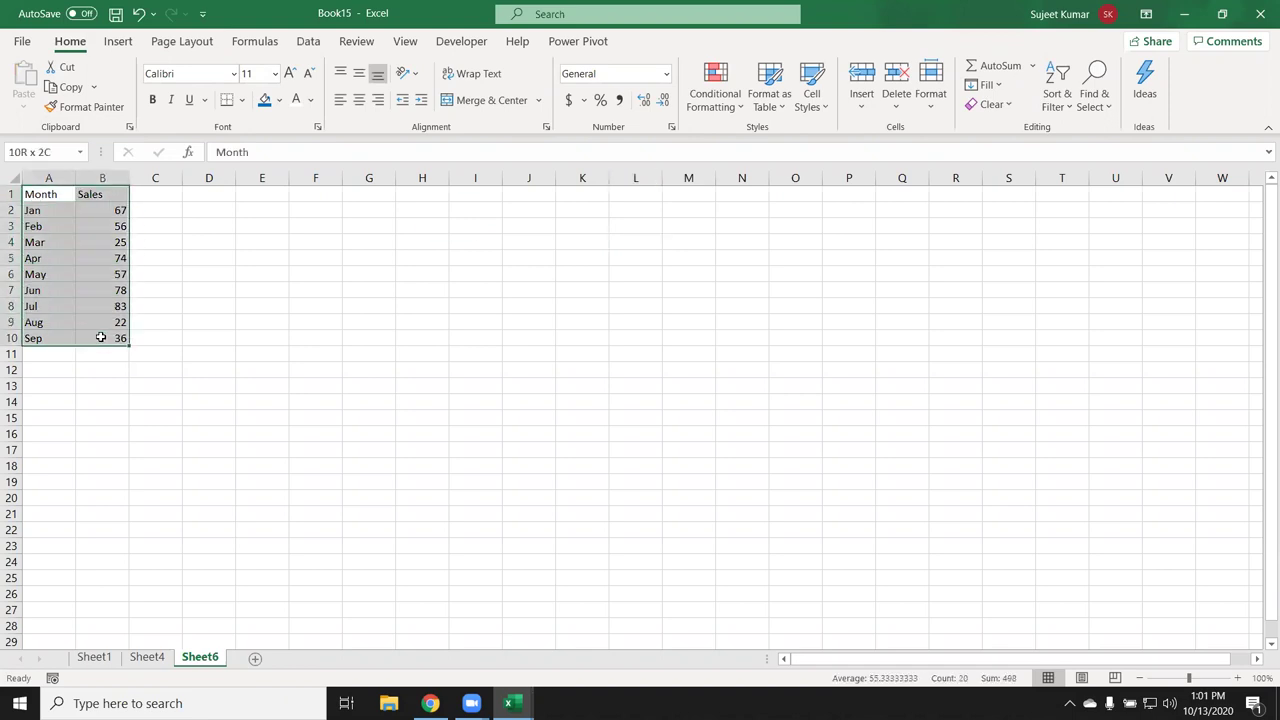
pyautogui.click(312, 44)
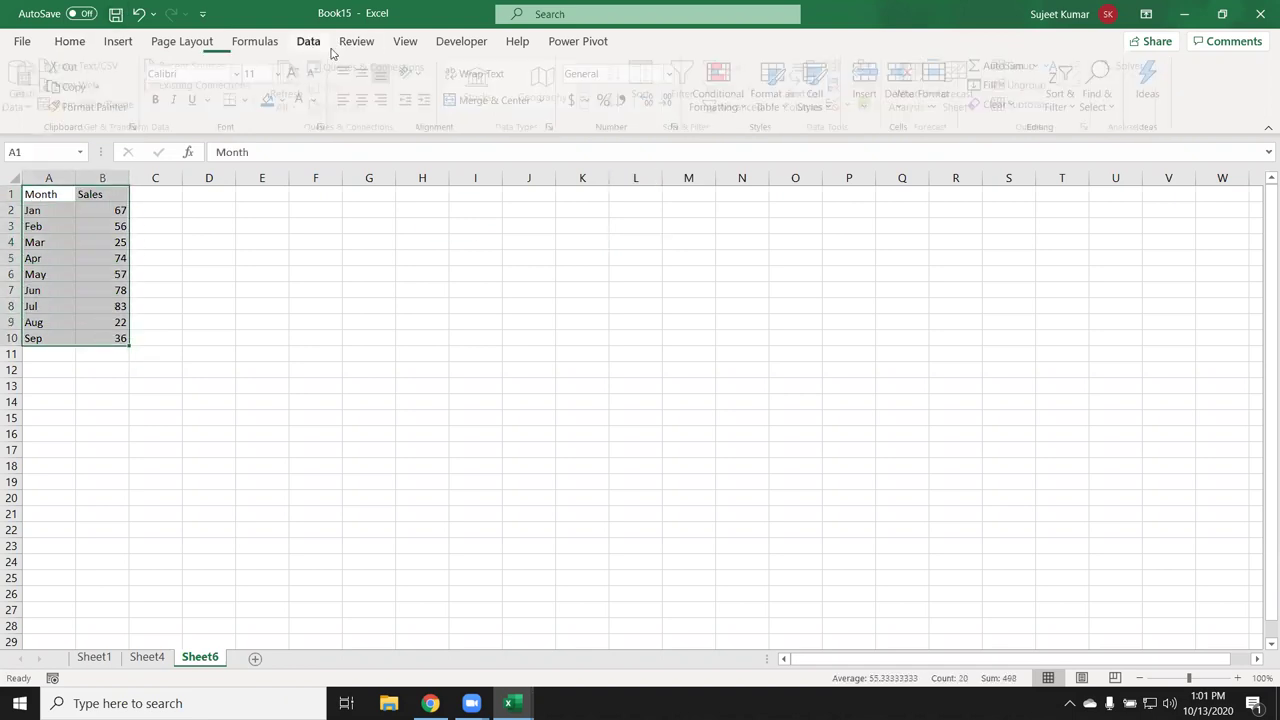
pyautogui.click(961, 90)
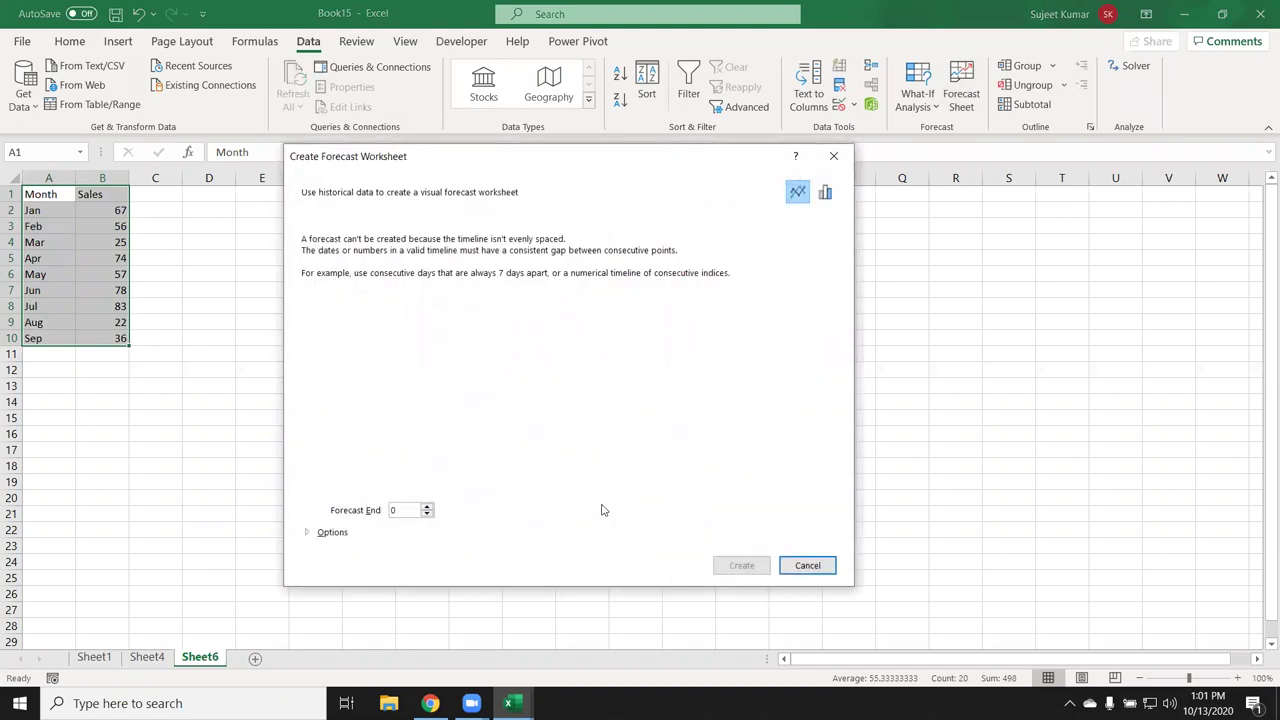
pyautogui.click(332, 533)
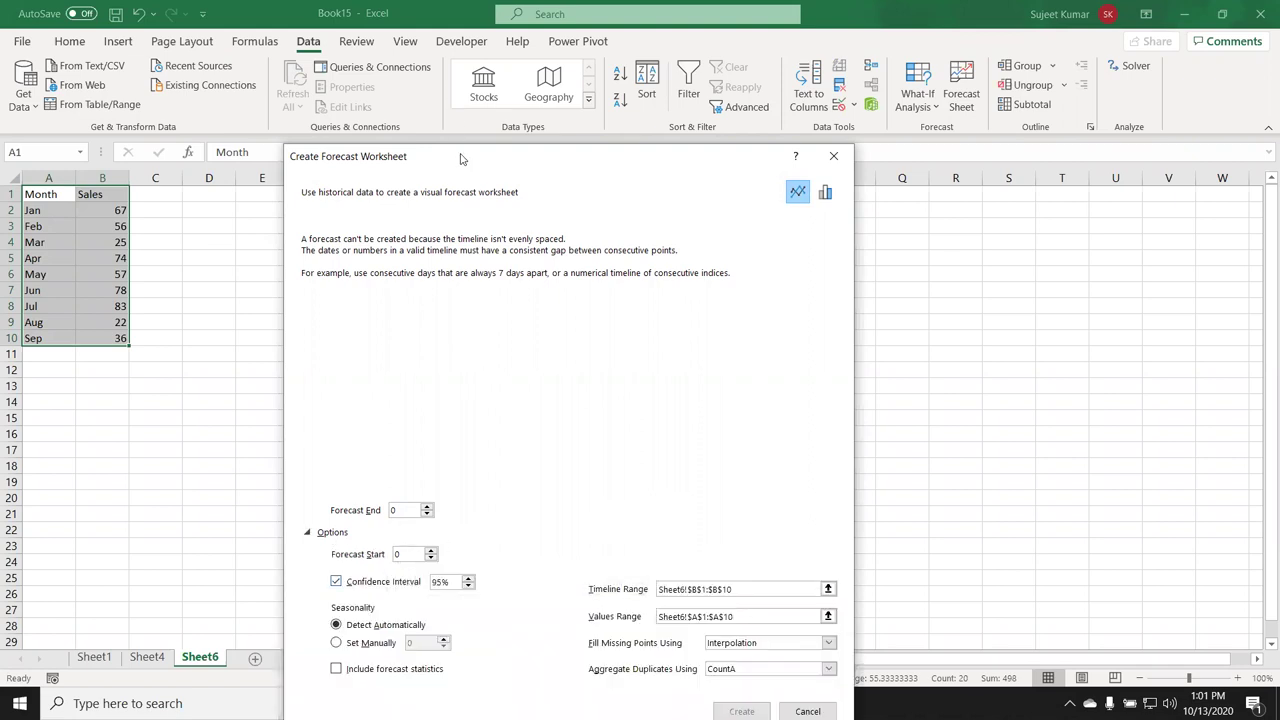
pyautogui.moveTo(463, 160); pyautogui.dragTo(419, 55)
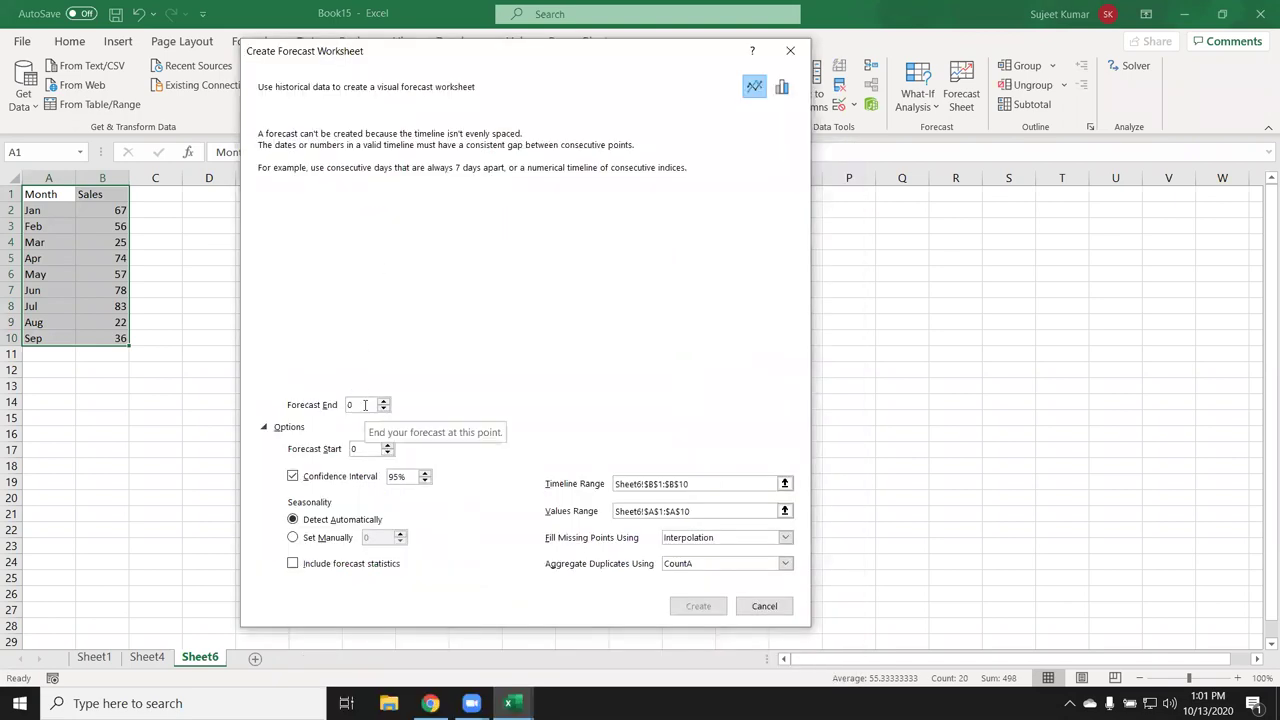
pyautogui.click(781, 90)
pyautogui.click(759, 90)
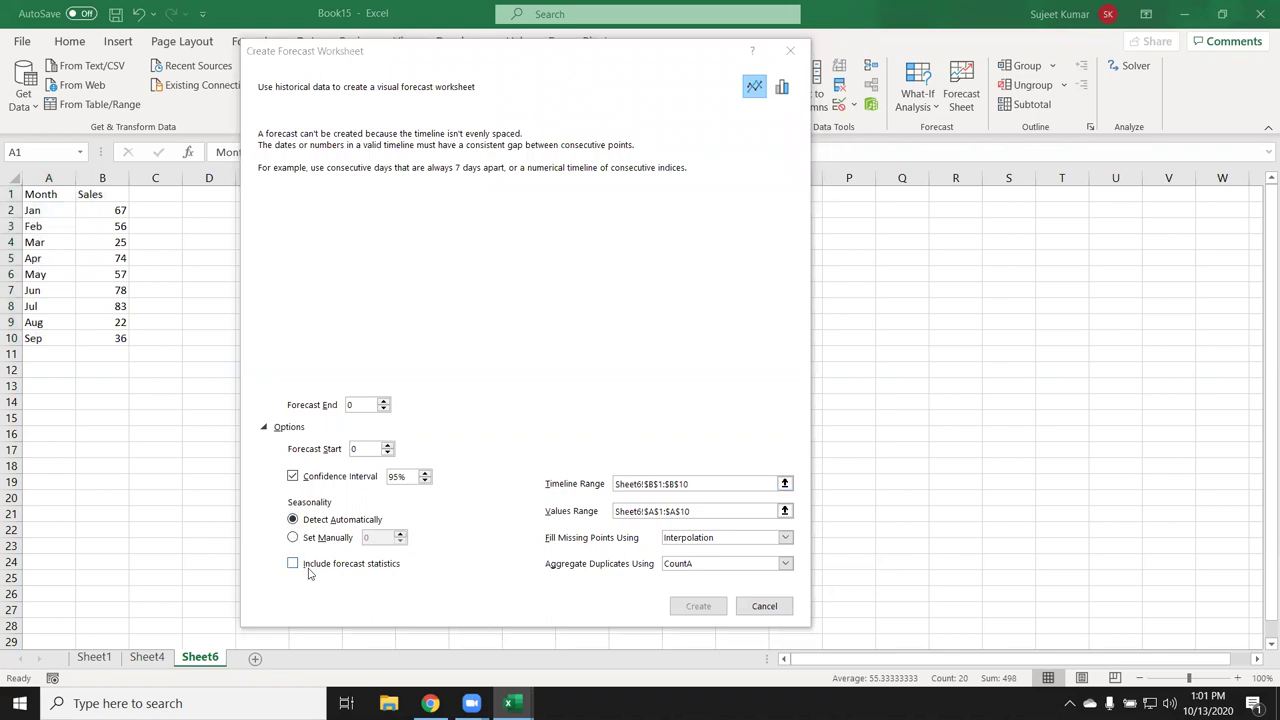
pyautogui.click(309, 573)
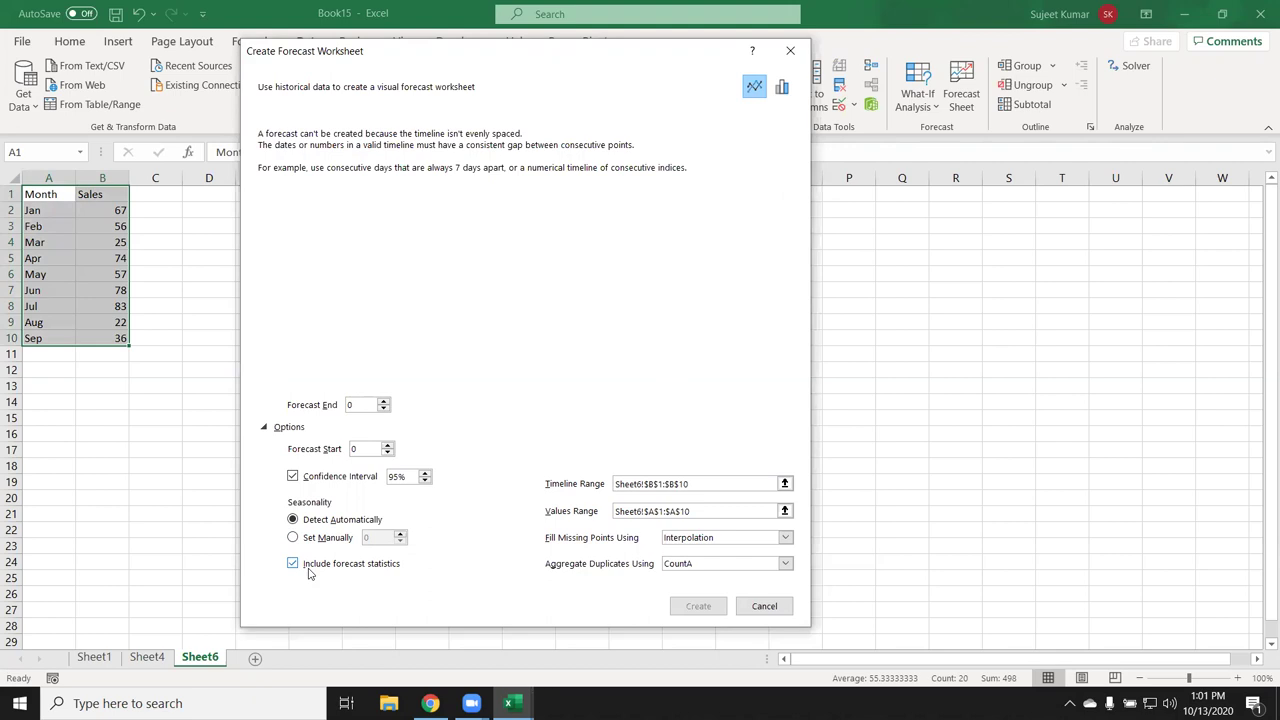
pyautogui.click(688, 570)
pyautogui.click(688, 570)
pyautogui.click(682, 540)
pyautogui.click(682, 569)
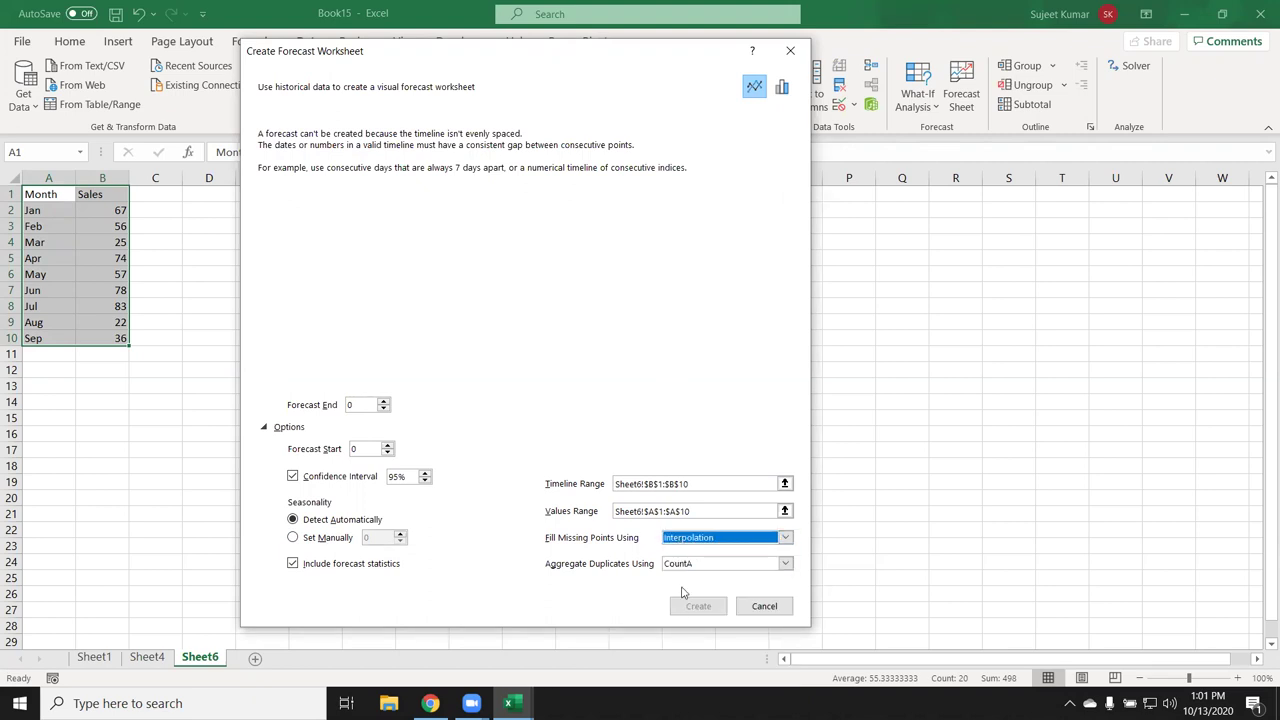
pyautogui.click(347, 404)
pyautogui.write('20')
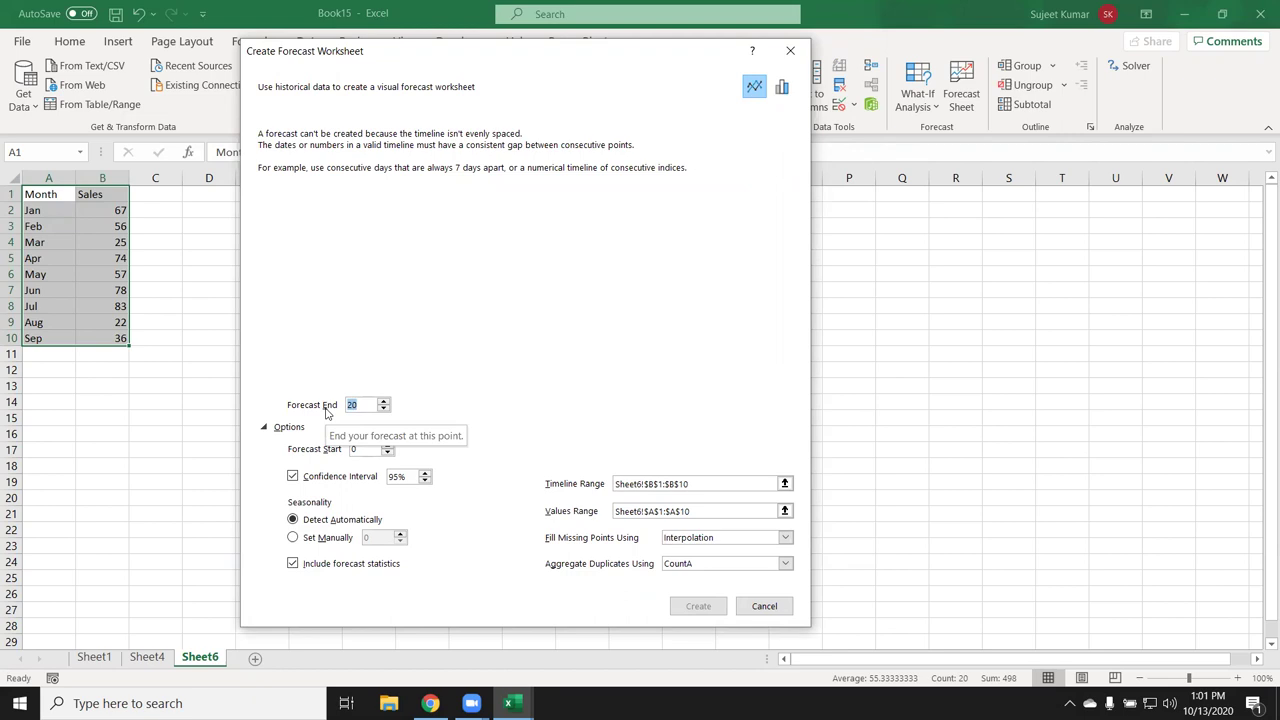
pyautogui.write('1')
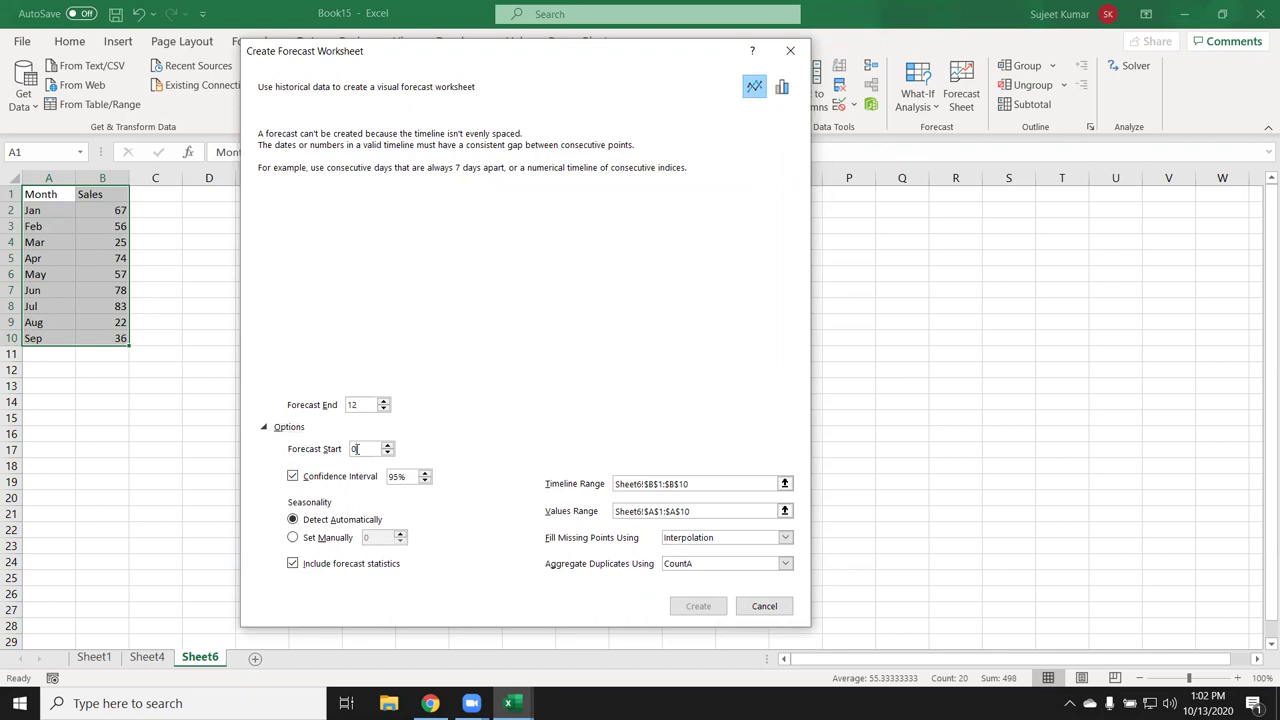
pyautogui.write('1')
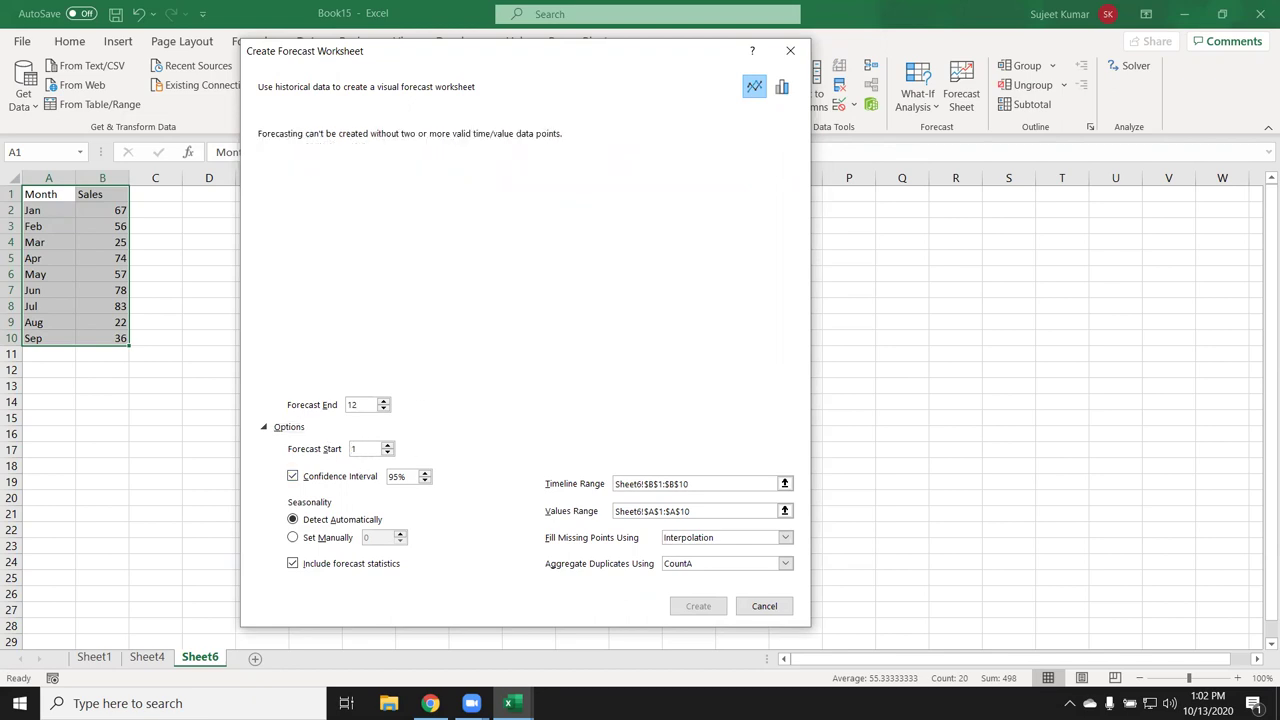
pyautogui.press('Tab')
# Renumber the Month column 1–9 and reopen the Forecast Sheet preview for A1:B10
pyautogui.click(790, 50)
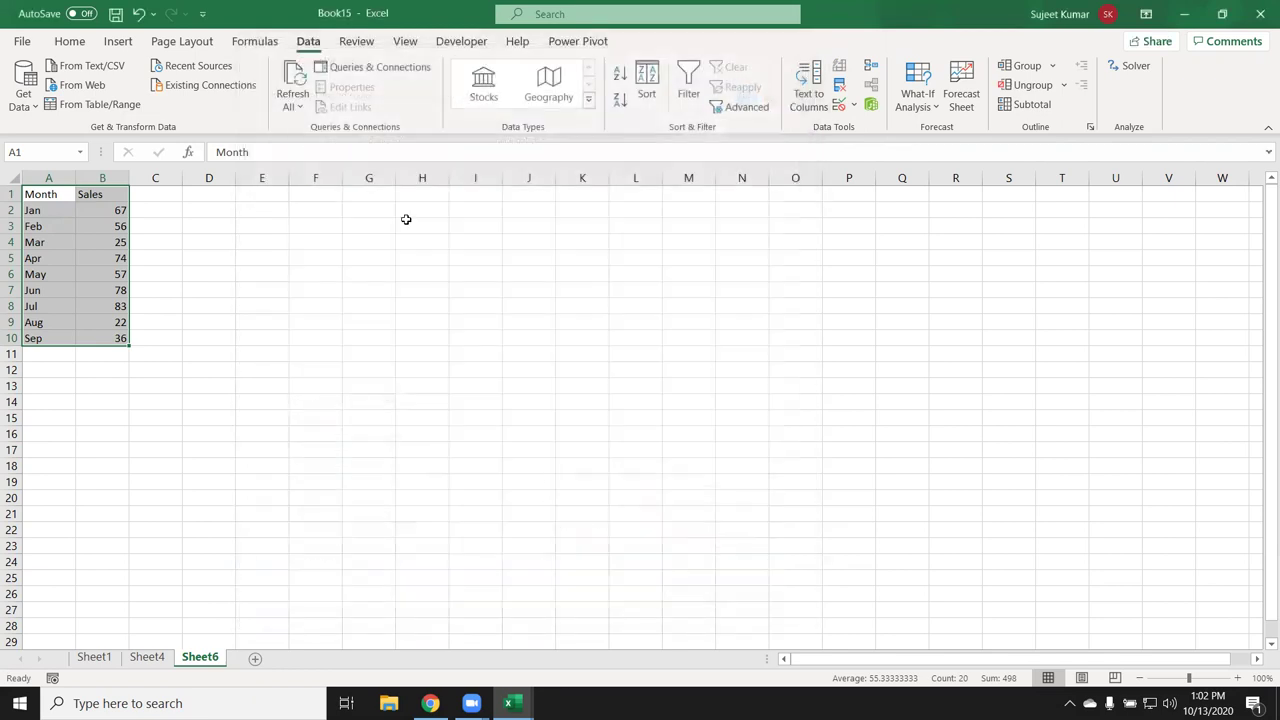
pyautogui.click(40, 242)
pyautogui.click(37, 214)
pyautogui.write('1')
pyautogui.press('Return')
pyautogui.write('2')
pyautogui.press('Return')
pyautogui.moveTo(39, 217); pyautogui.dragTo(76, 340)
pyautogui.moveTo(45, 194); pyautogui.dragTo(112, 338)
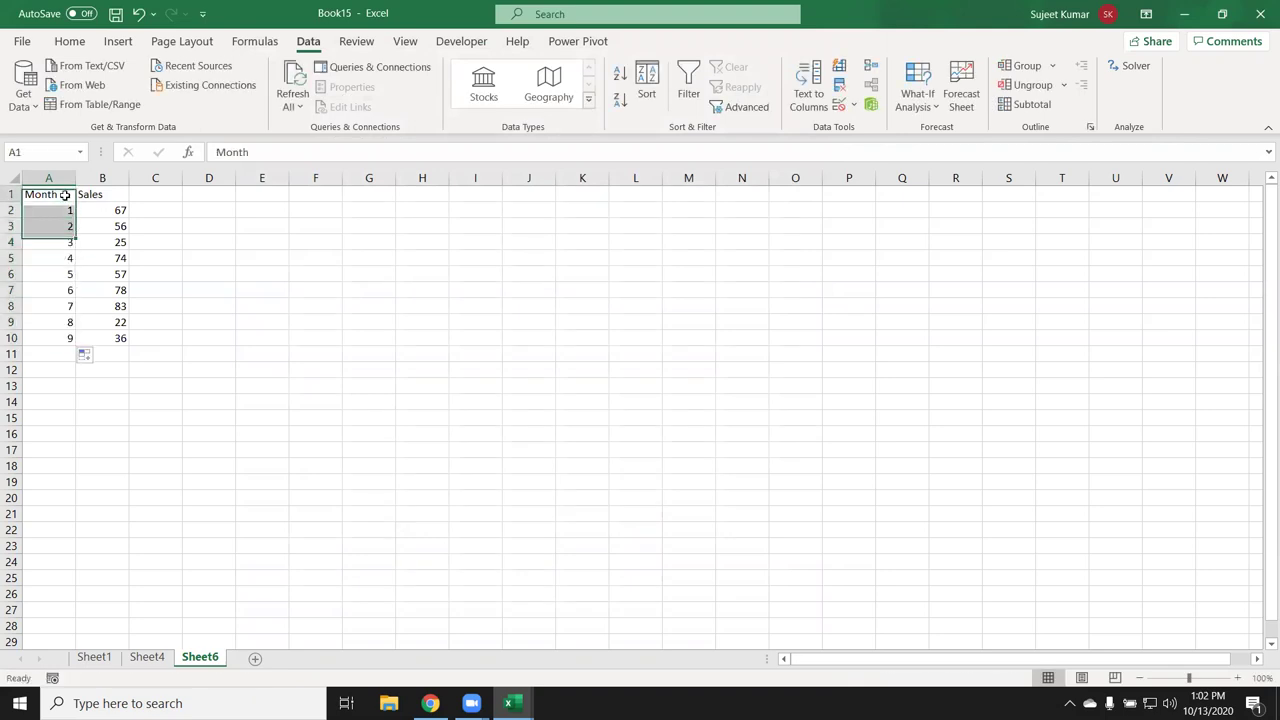
pyautogui.click(961, 92)
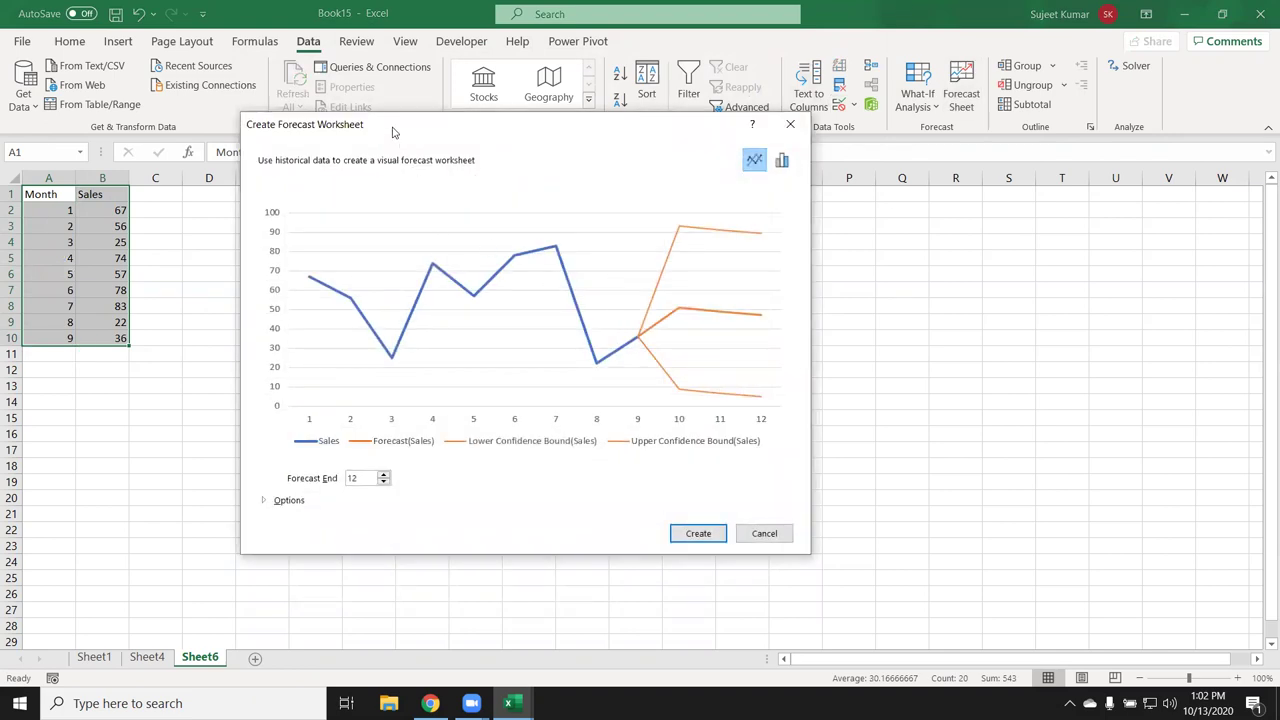
# Compare column and line forecast previews, keep the line, and set Forecast End to 15
pyautogui.moveTo(388, 131); pyautogui.dragTo(377, 150)
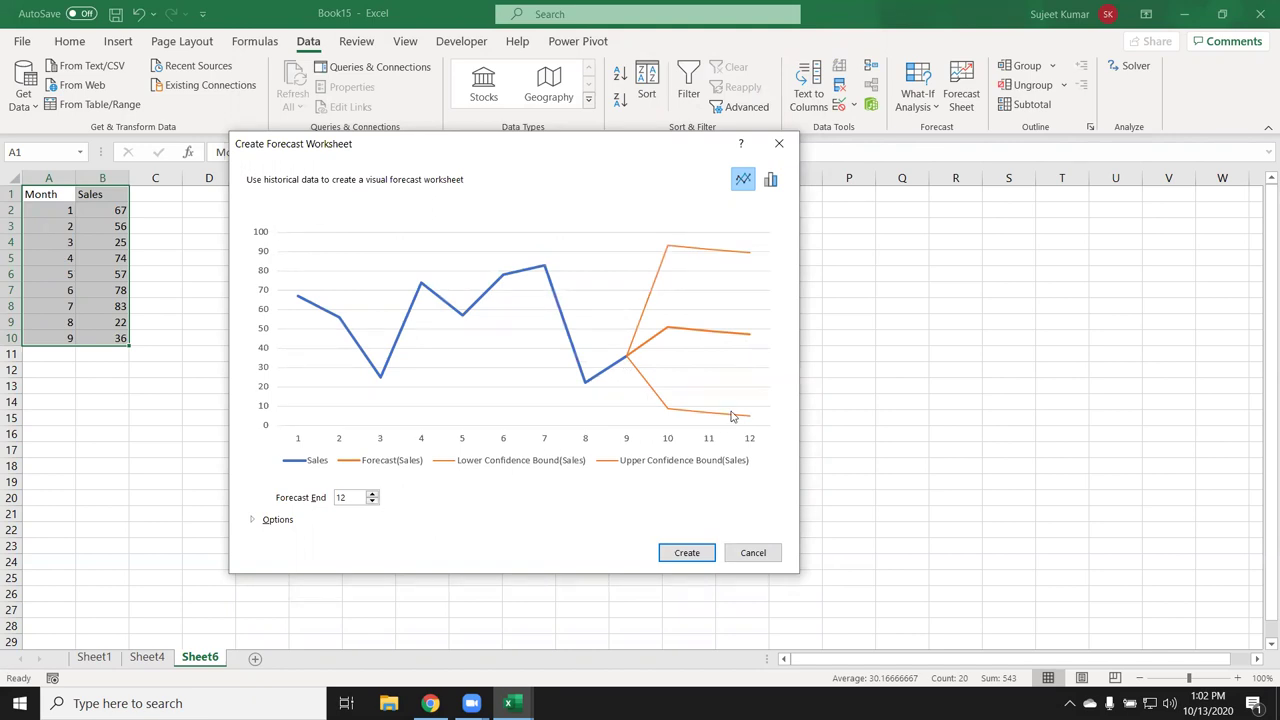
pyautogui.click(771, 181)
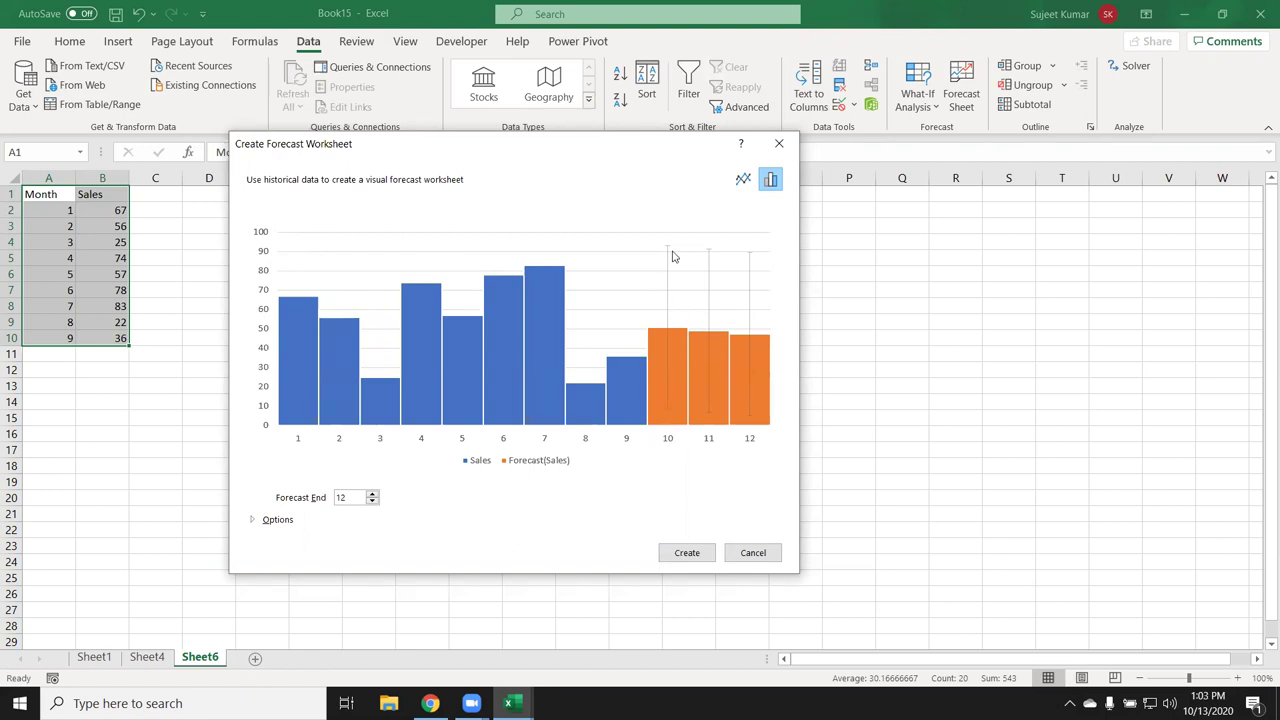
pyautogui.click(743, 182)
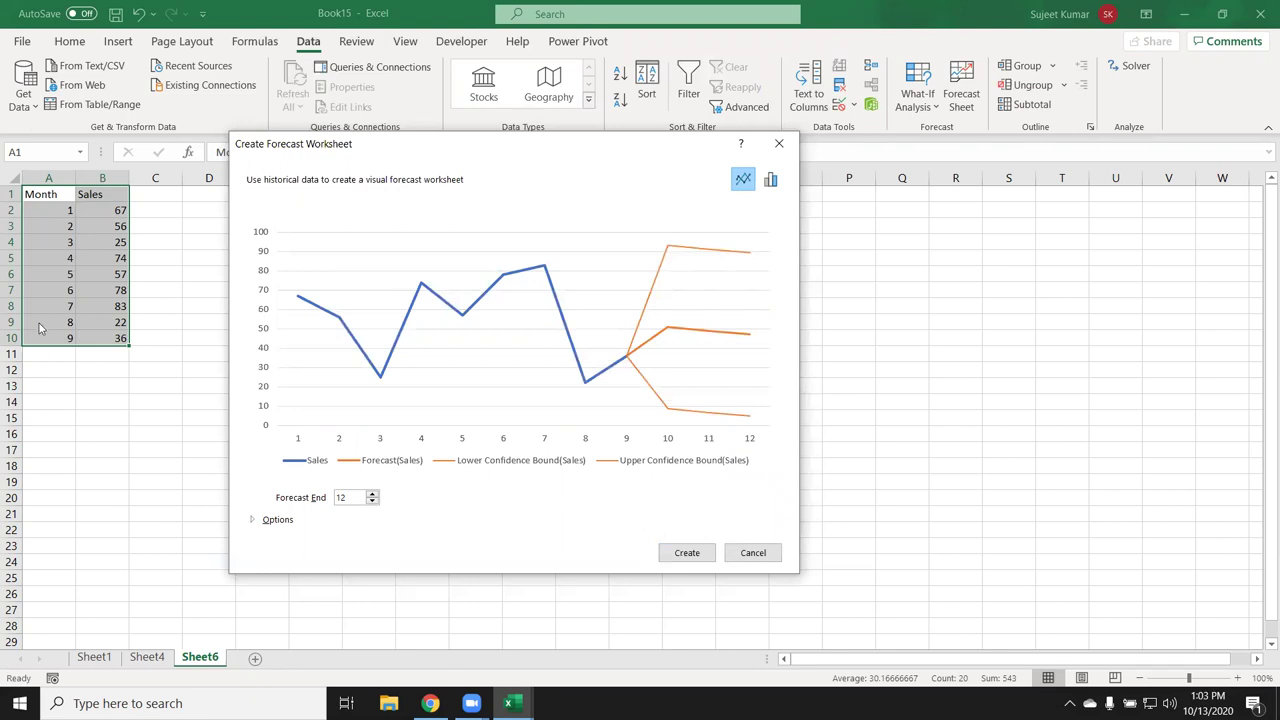
pyautogui.doubleClick(348, 497)
pyautogui.write('15')
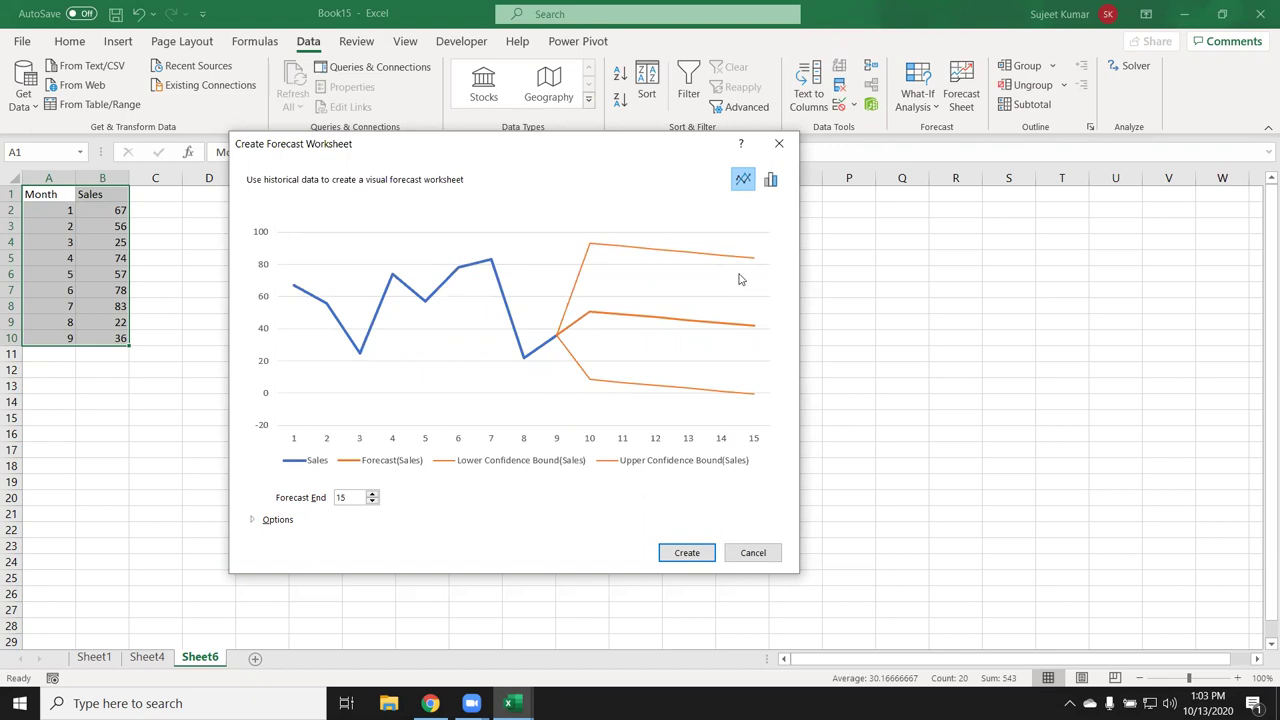
# Keep seasonality on Detect Automatically under Options and create the forecast worksheet
pyautogui.click(270, 522)
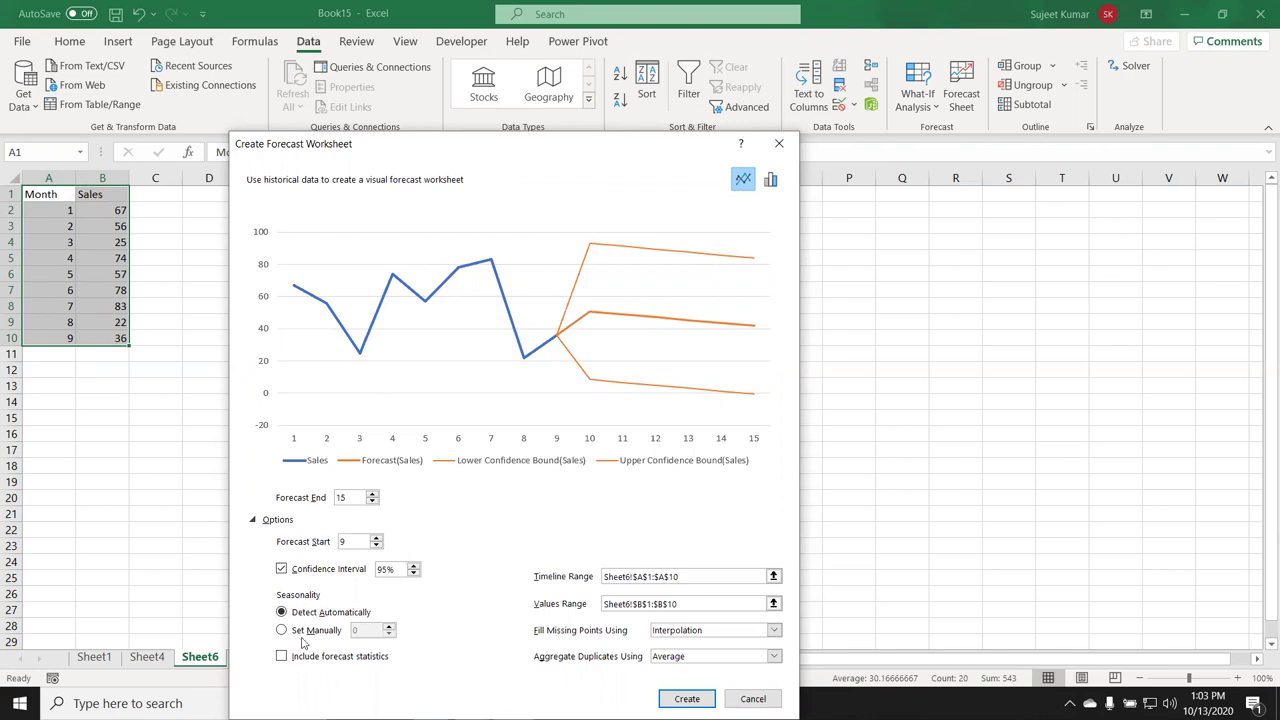
pyautogui.click(300, 632)
pyautogui.press('Tab')
pyautogui.click(285, 613)
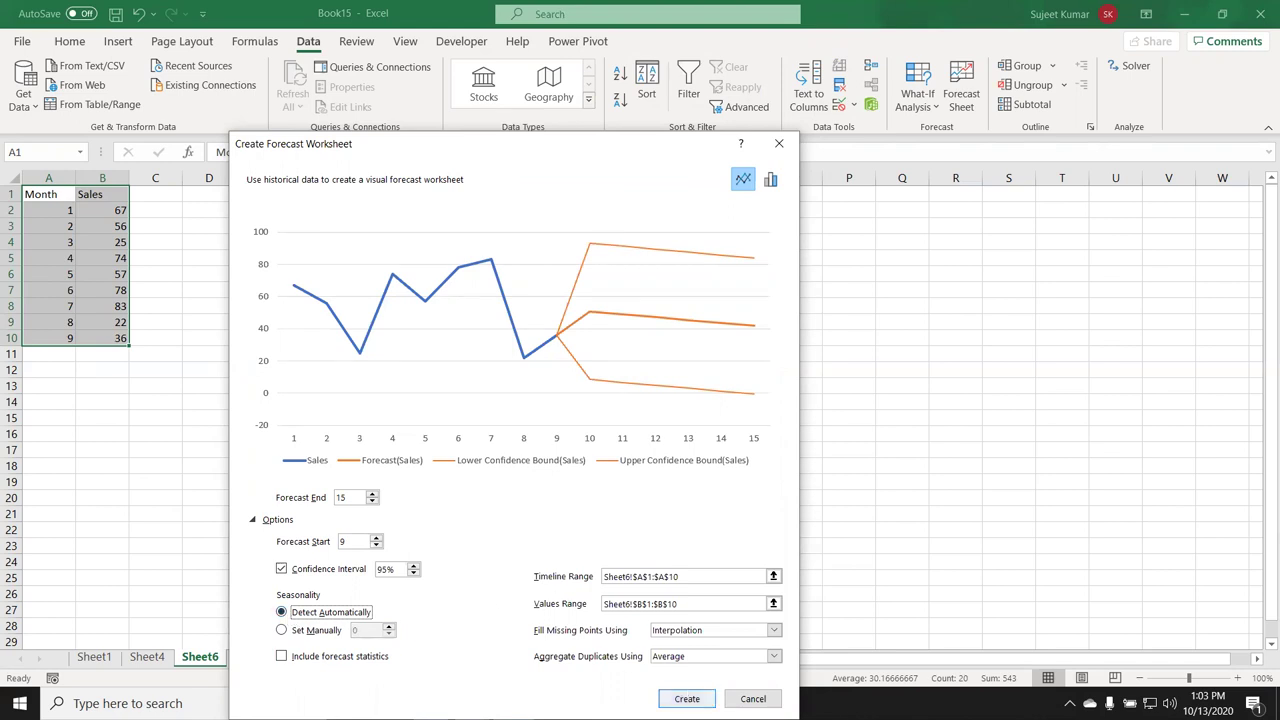
pyautogui.click(686, 698)
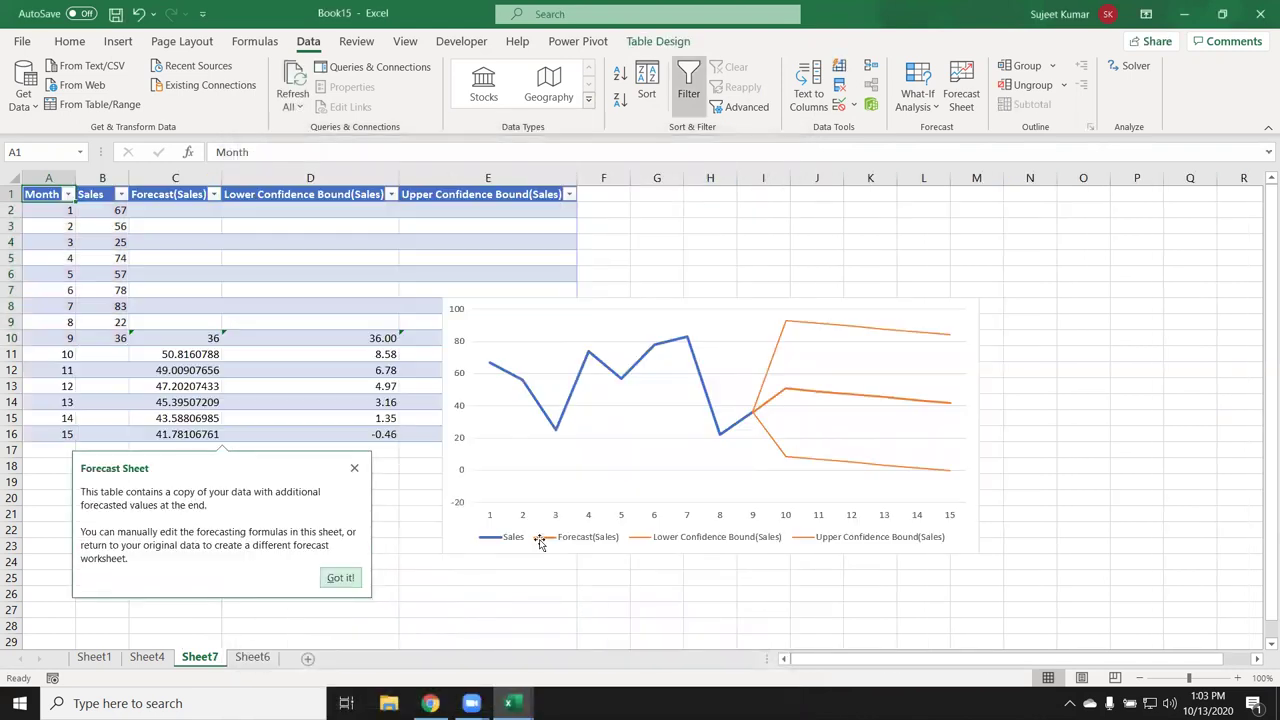
# Dismiss the forecast tip, place the chart right of the table, and inspect the C11 and D11 formulas
pyautogui.click(505, 317)
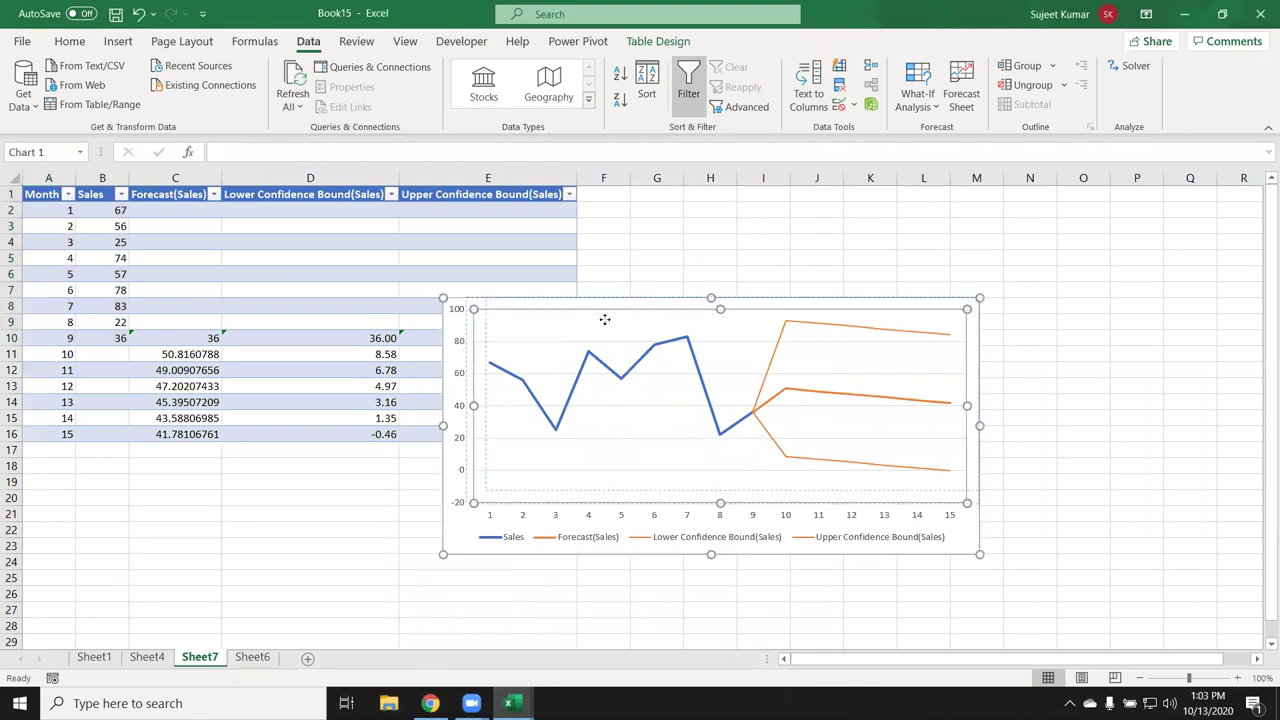
pyautogui.moveTo(491, 363); pyautogui.dragTo(606, 220)
pyautogui.click(152, 357)
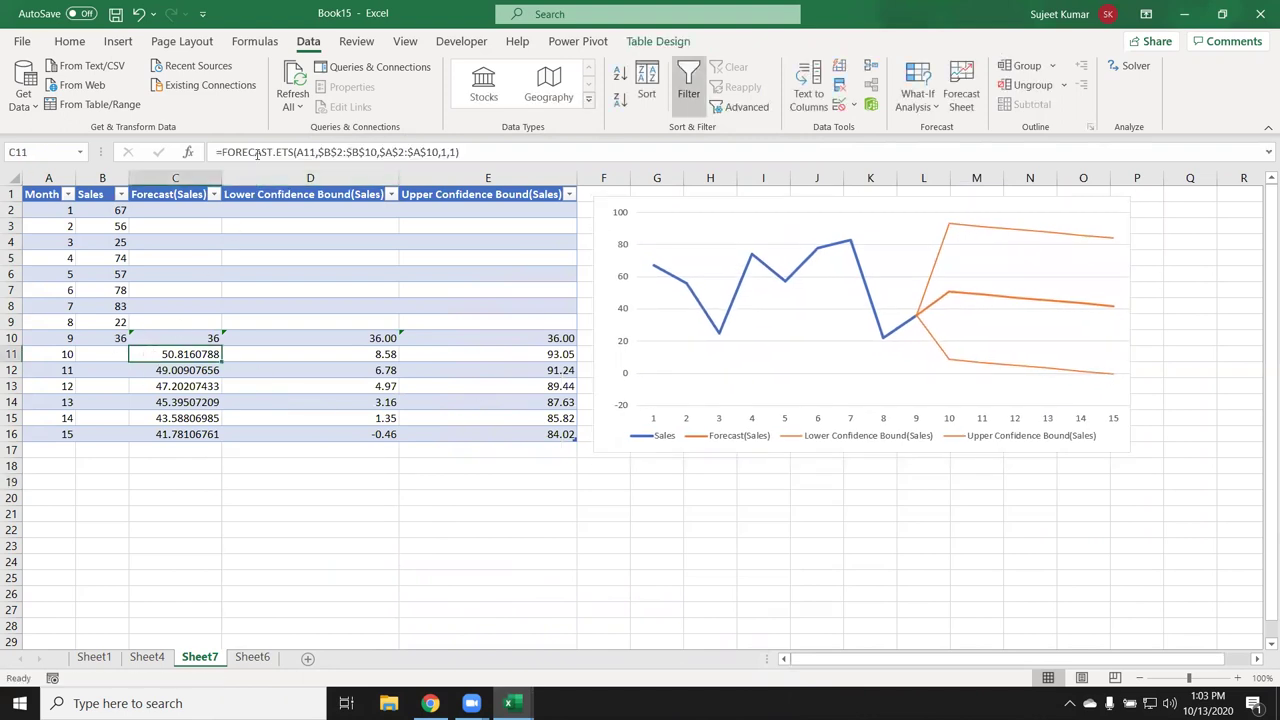
pyautogui.click(331, 352)
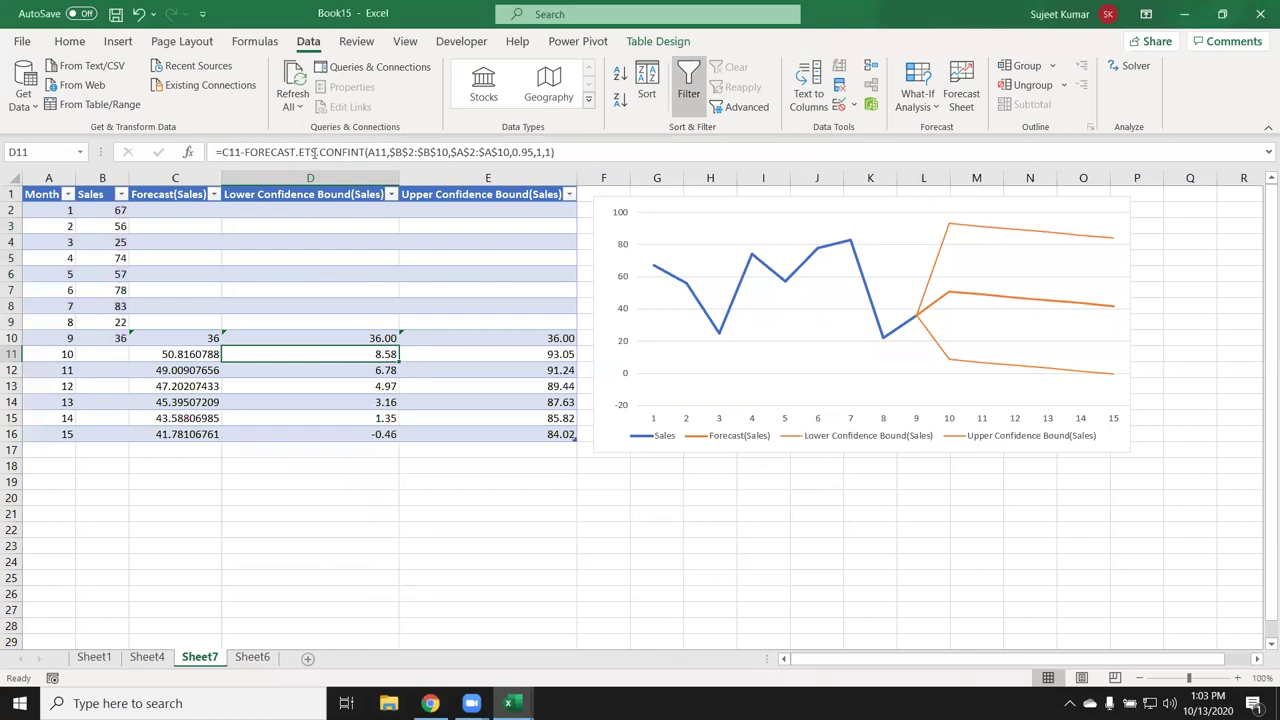
pyautogui.click(488, 352)
pyautogui.click(284, 480)
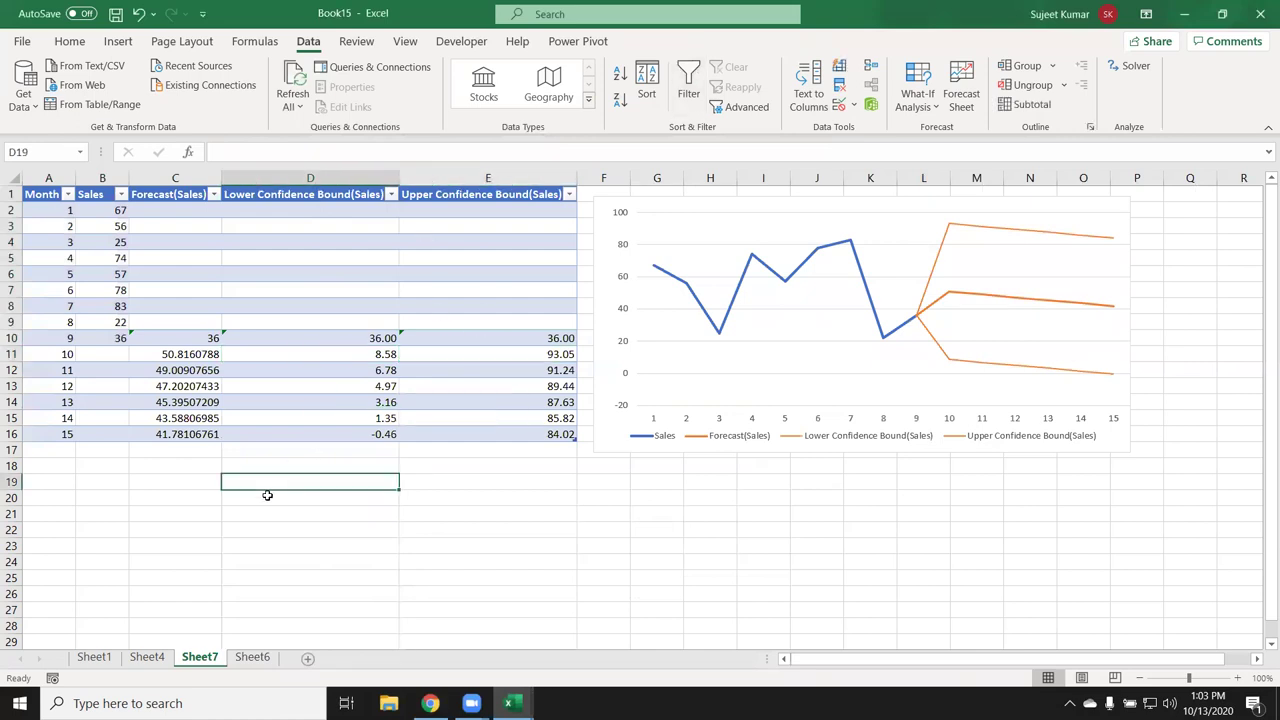
pyautogui.click(165, 357)
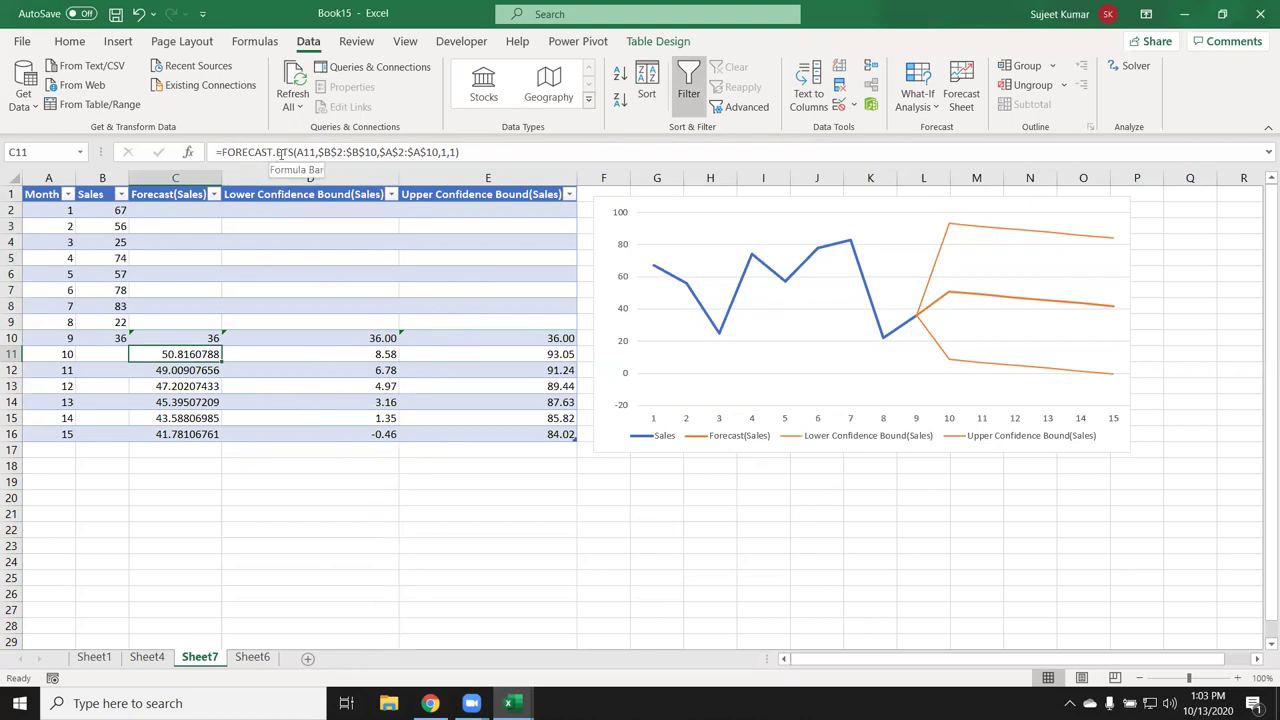
pyautogui.click(324, 320)
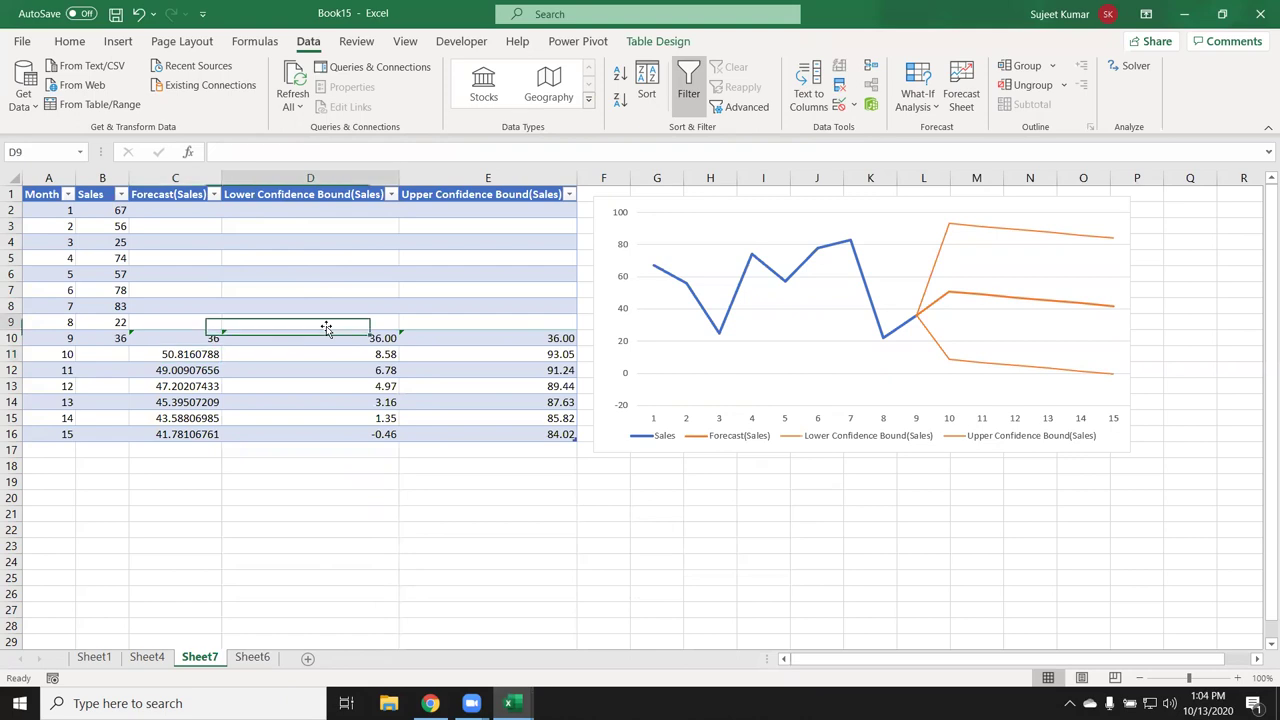
pyautogui.click(308, 352)
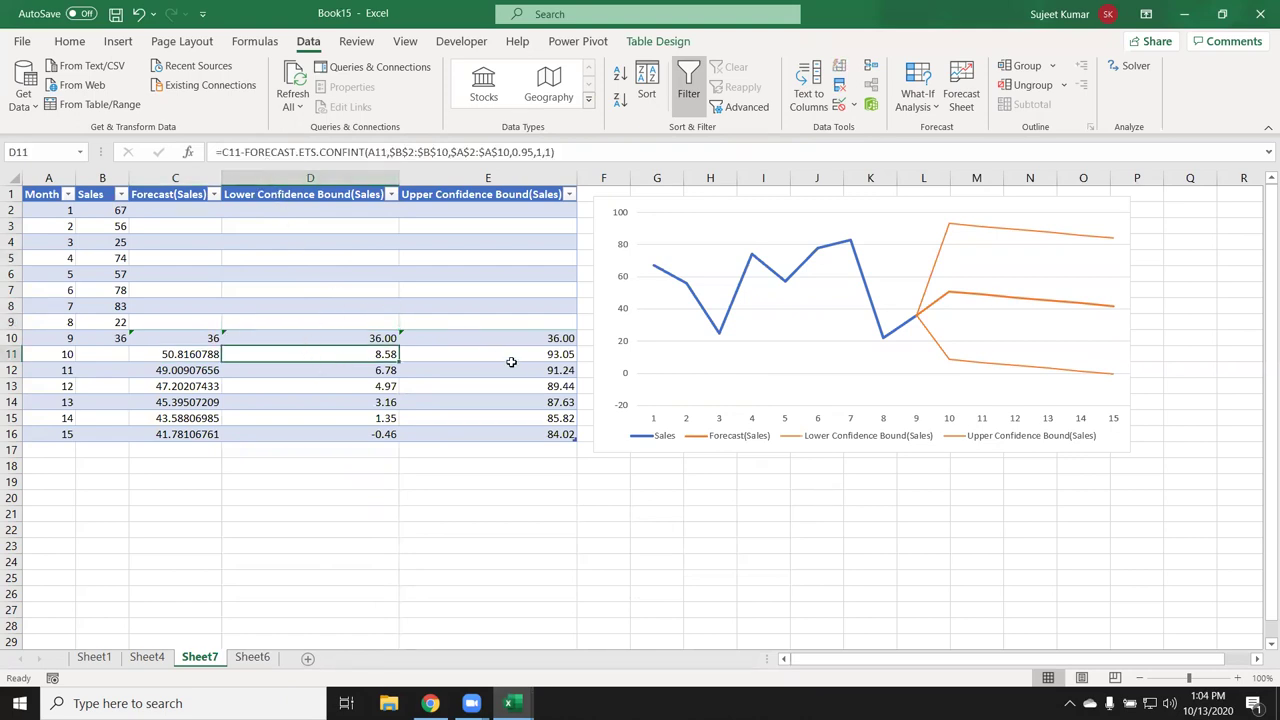
# Inspect the upper and lower bound formulas in E11 through E16, comparing with C11
pyautogui.click(510, 346)
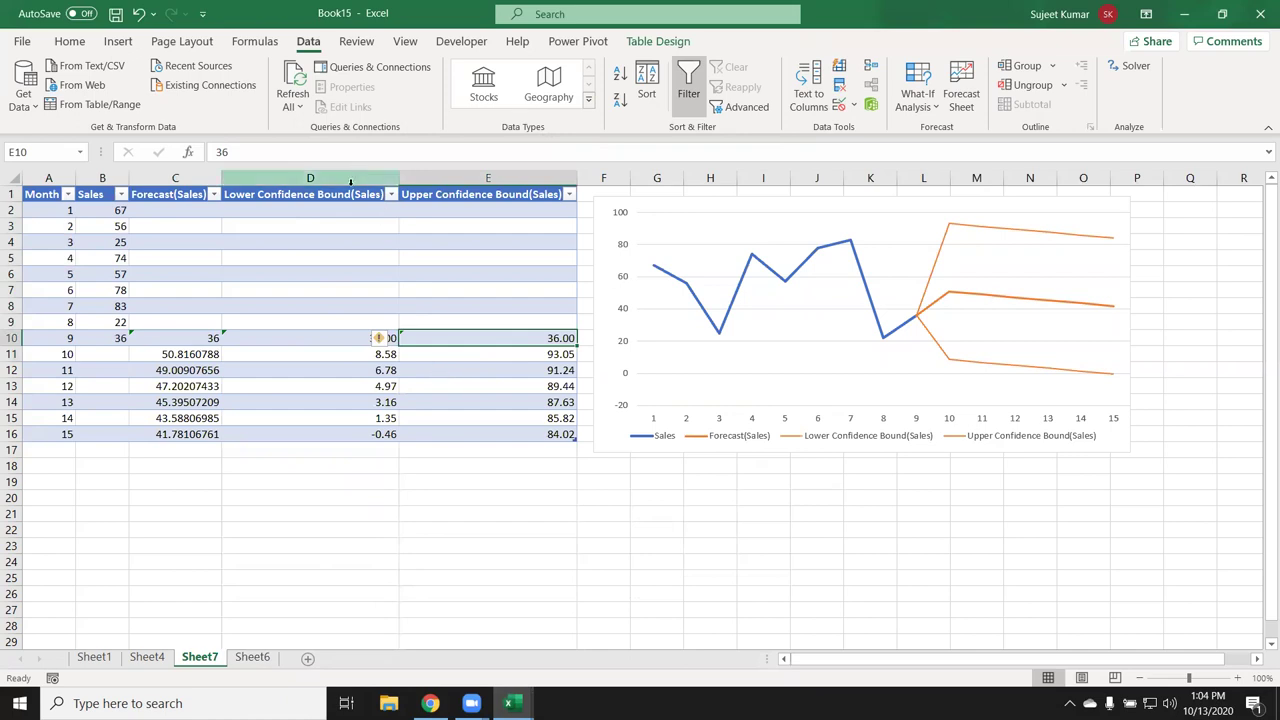
pyautogui.click(480, 356)
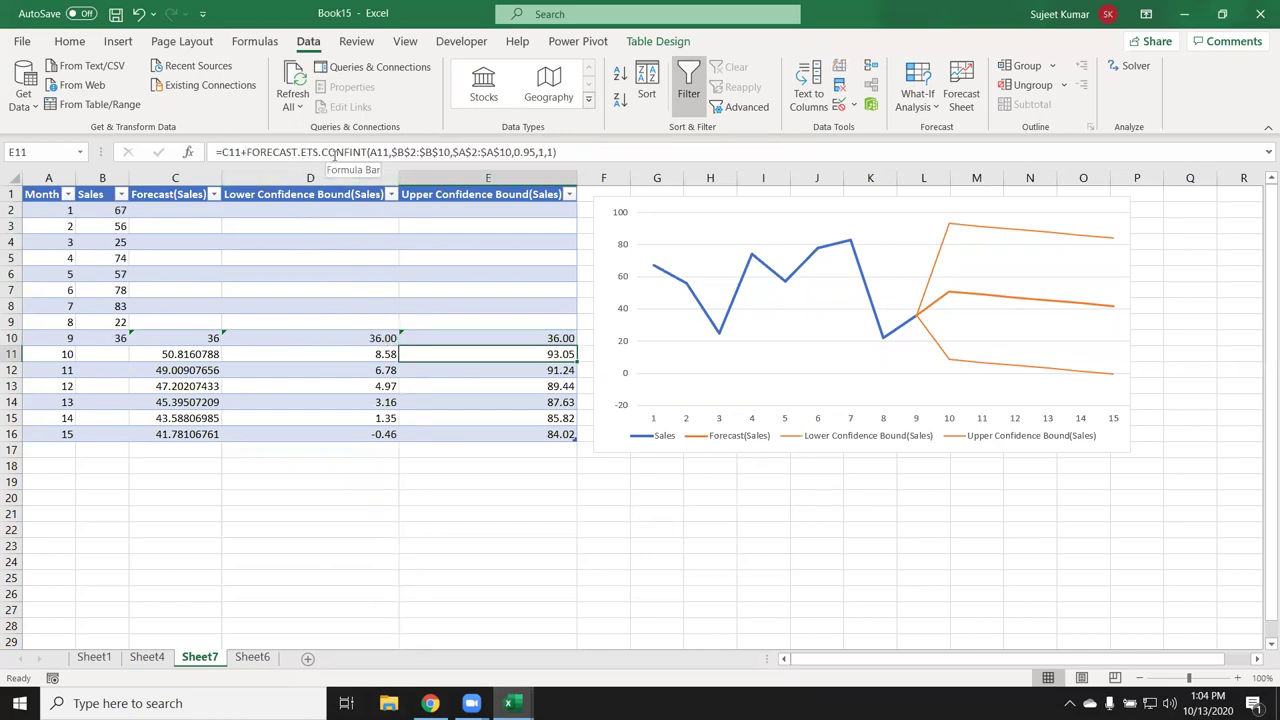
pyautogui.click(194, 357)
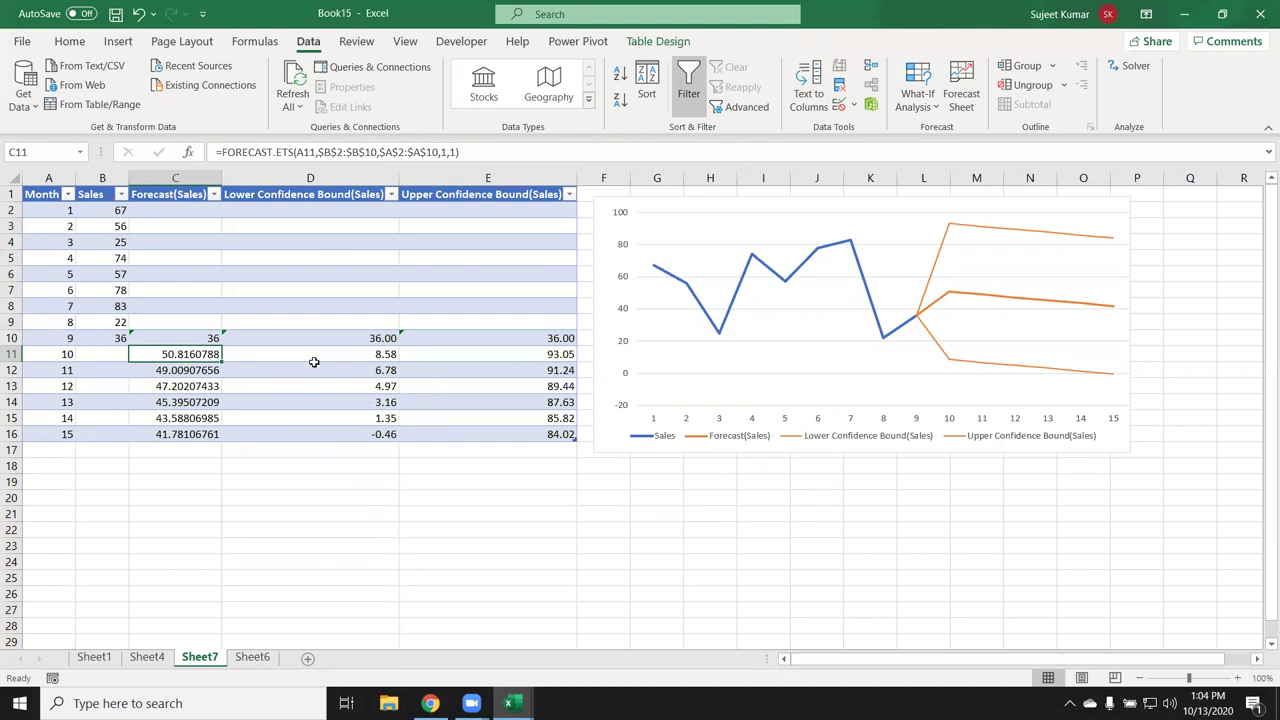
pyautogui.click(494, 356)
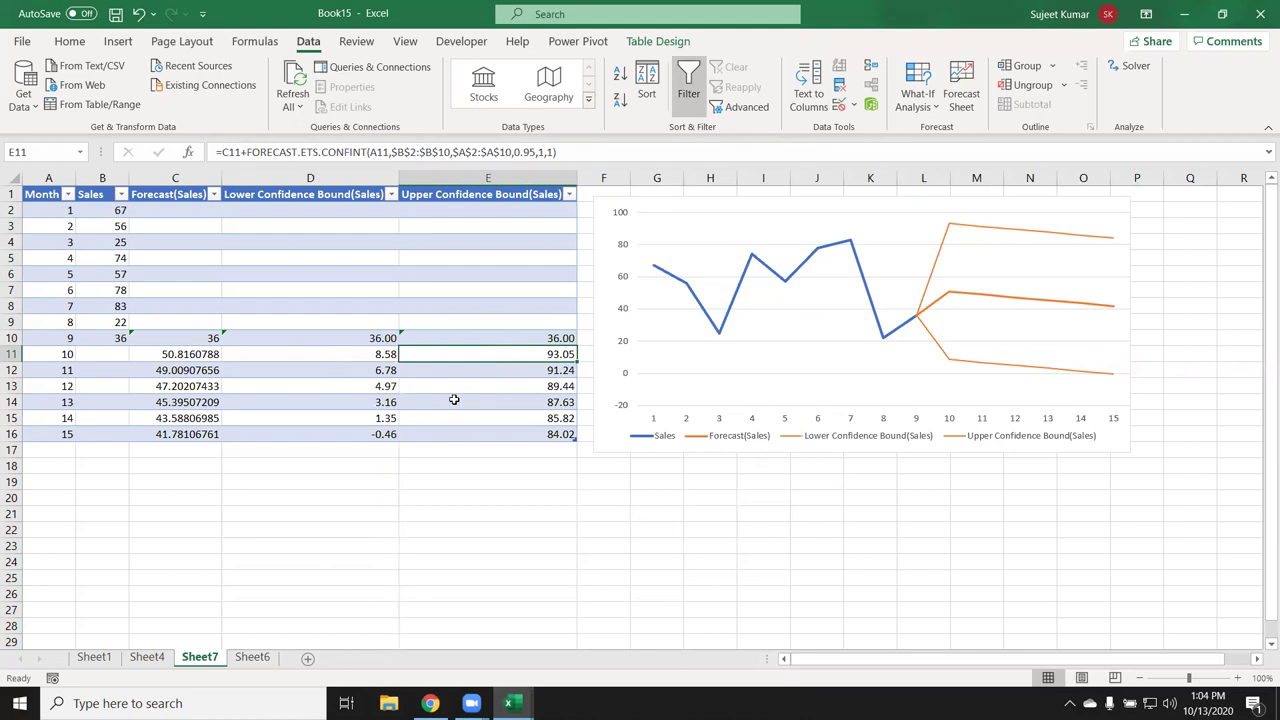
pyautogui.click(378, 412)
pyautogui.click(490, 417)
pyautogui.click(390, 417)
pyautogui.click(470, 417)
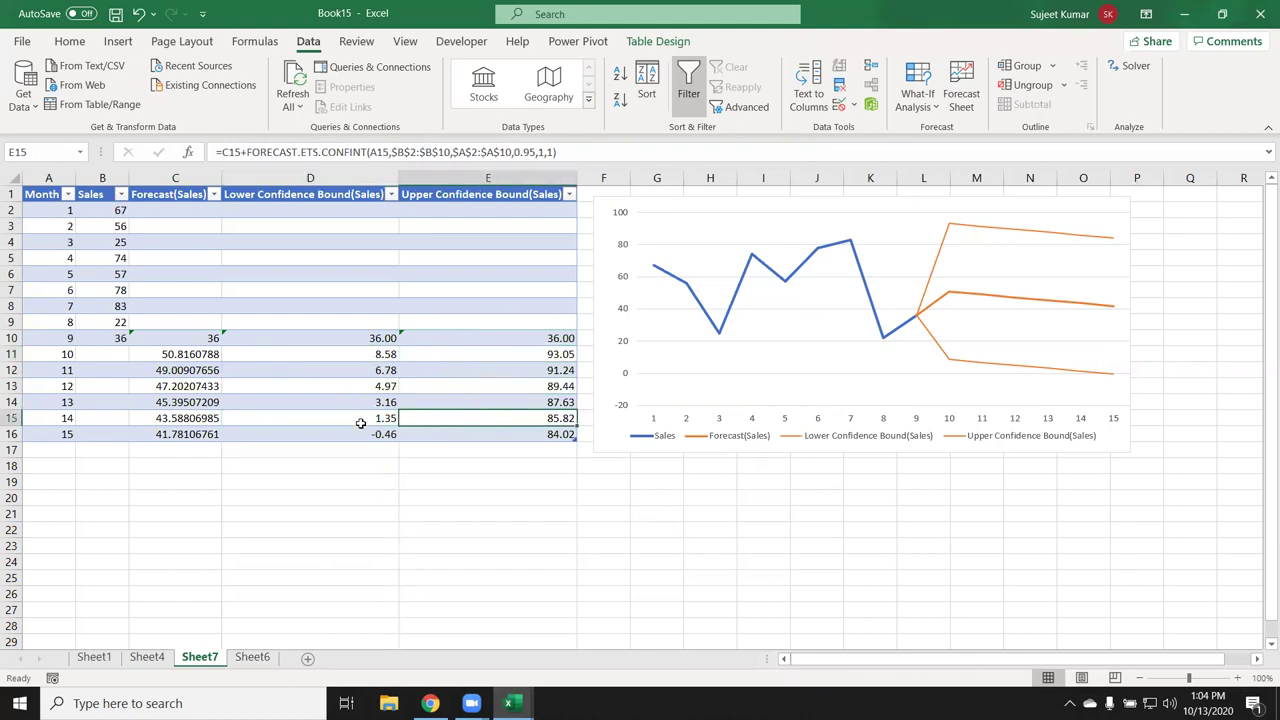
pyautogui.click(500, 434)
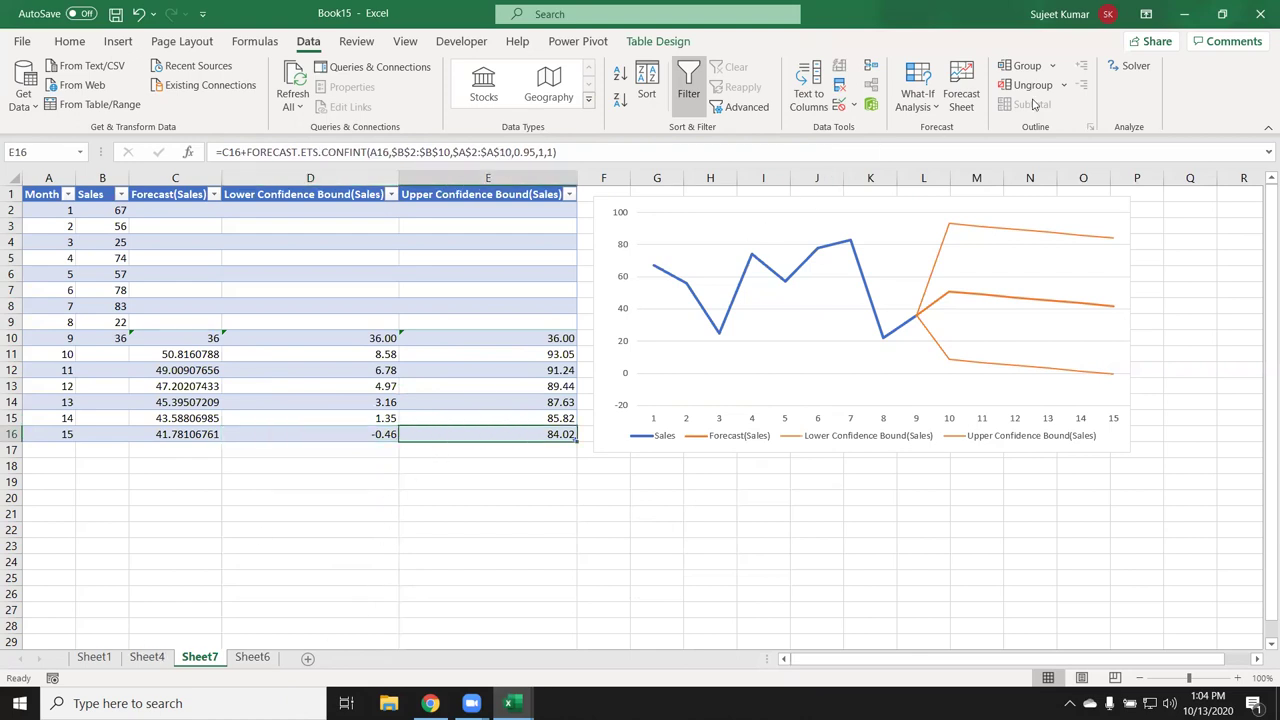
# Browse through the sheet tabs and return to Sheet6
pyautogui.click(95, 657)
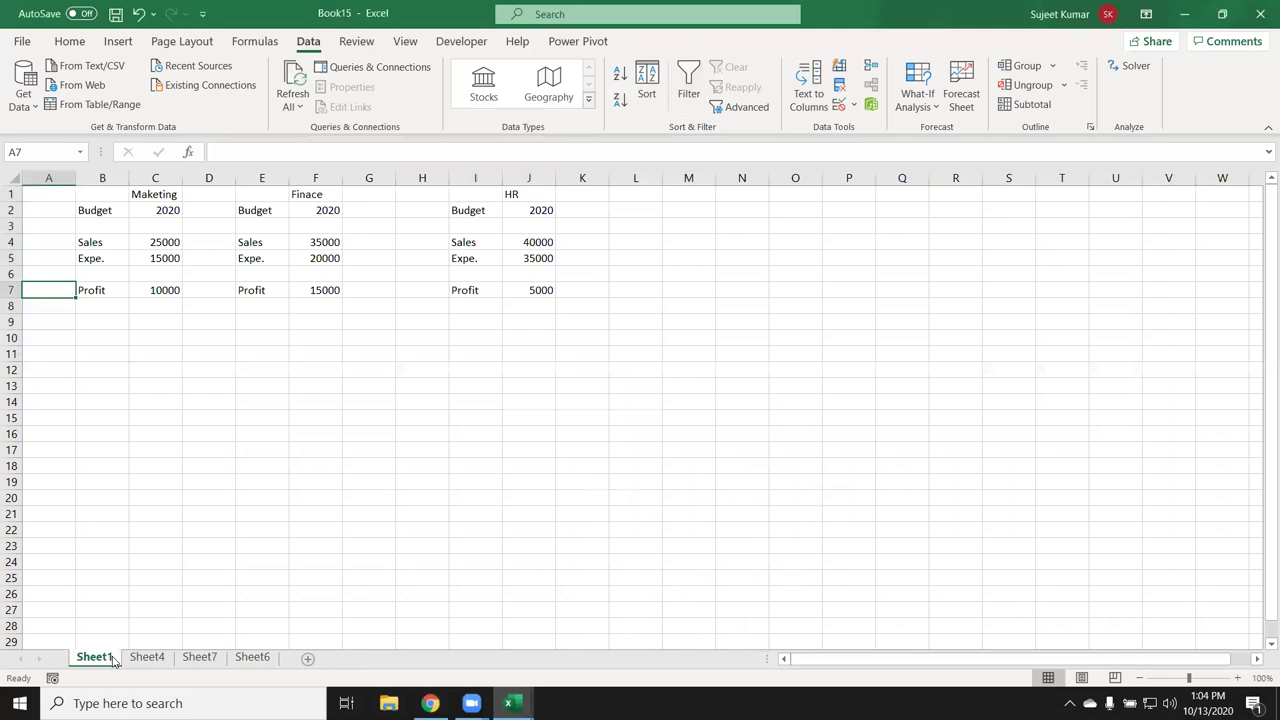
pyautogui.click(147, 657)
pyautogui.click(198, 660)
pyautogui.click(254, 663)
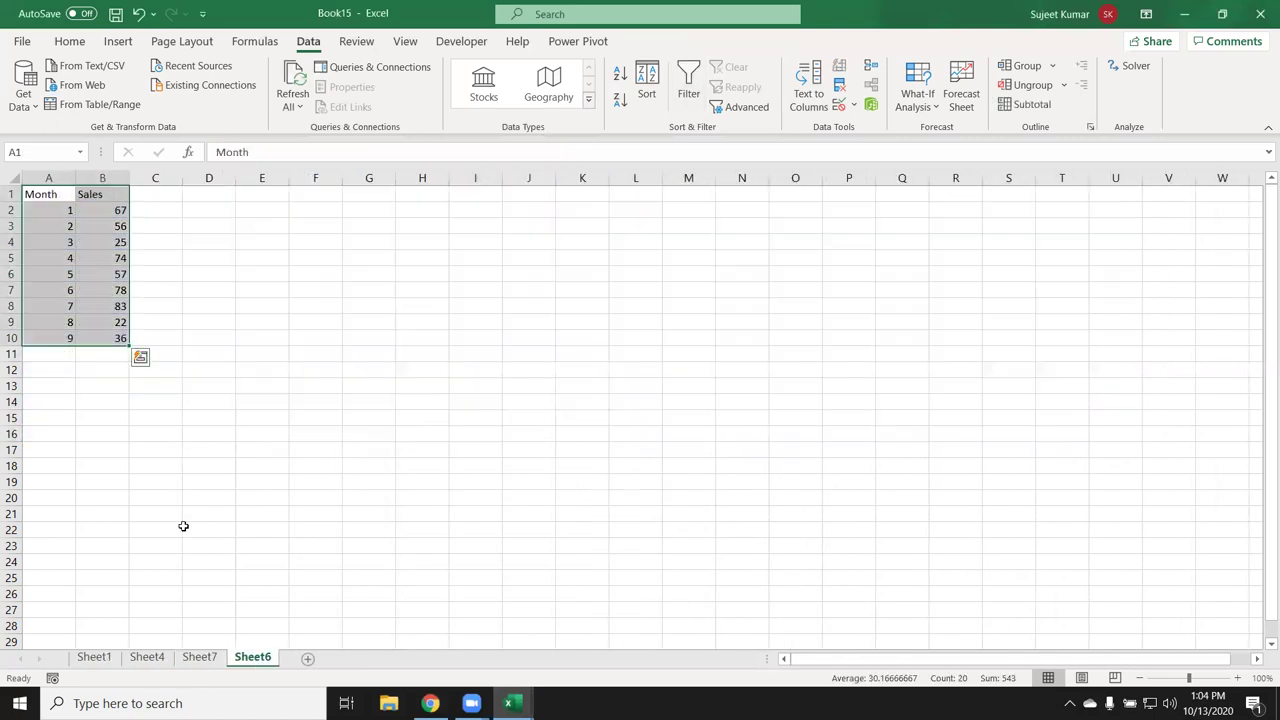
# View the recent workbooks list under File > Open, return, and show the desktop with Windows+D
pyautogui.click(22, 41)
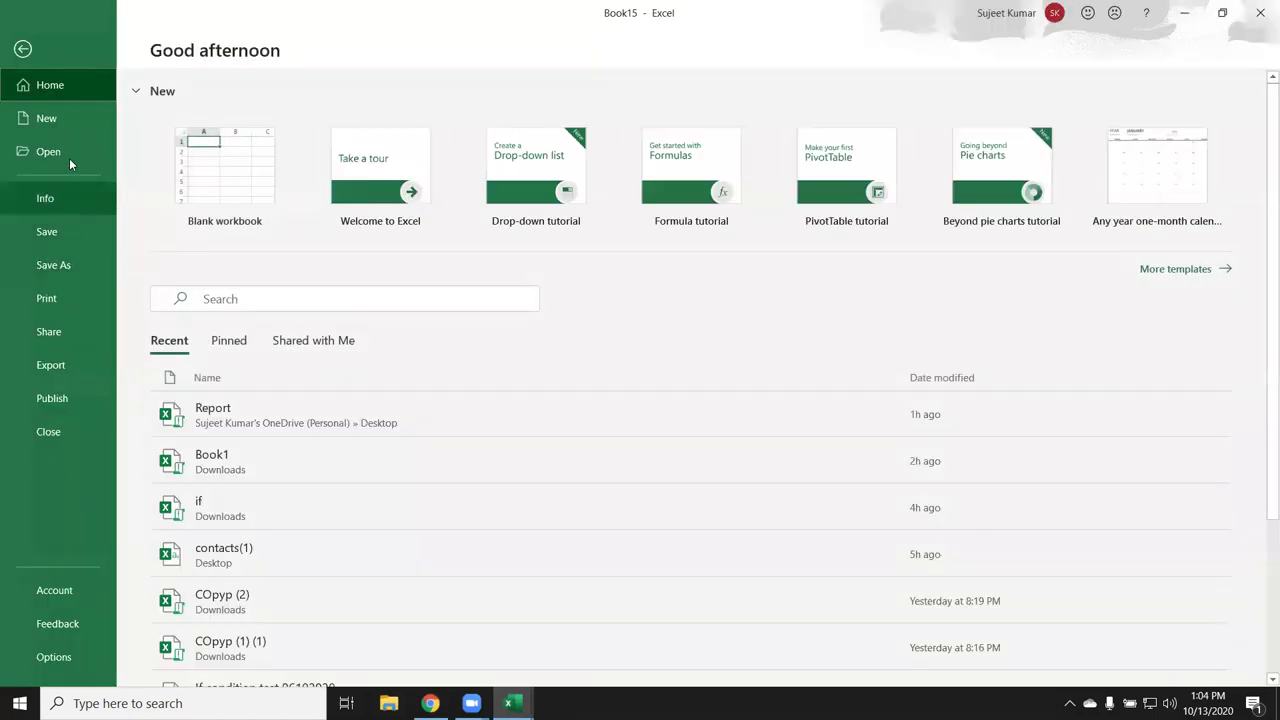
pyautogui.click(70, 154)
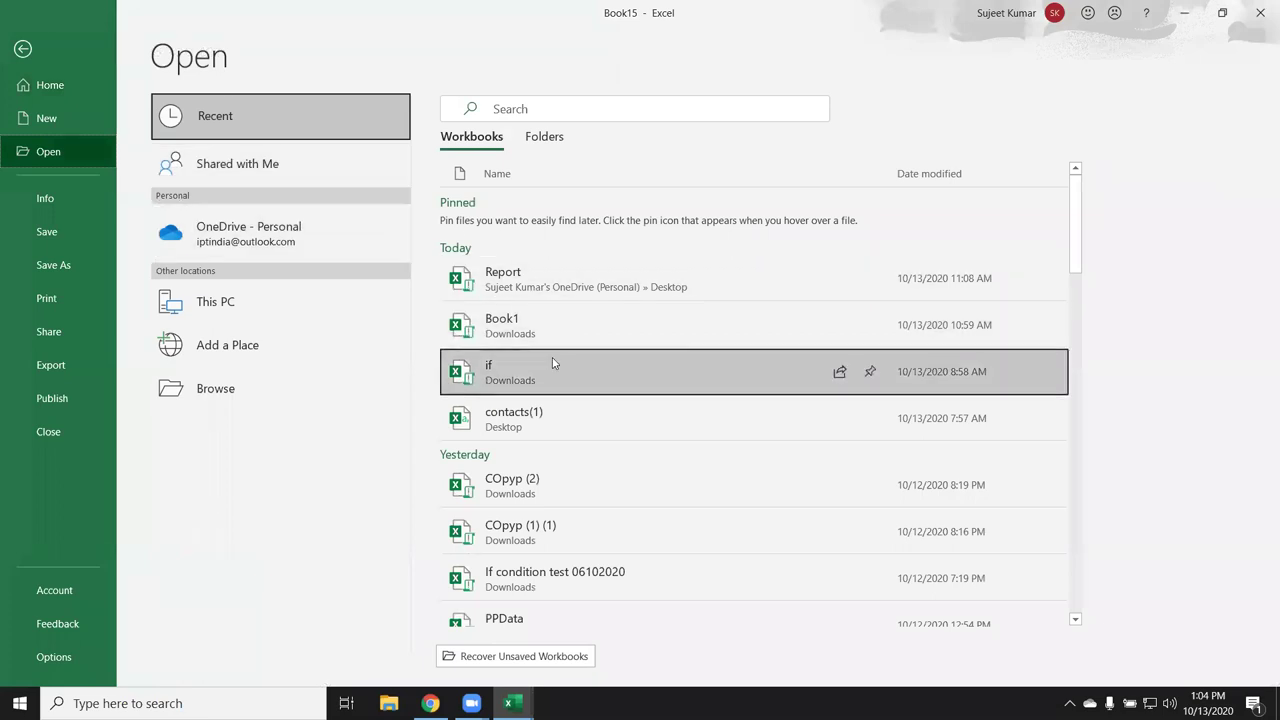
pyautogui.click(27, 50)
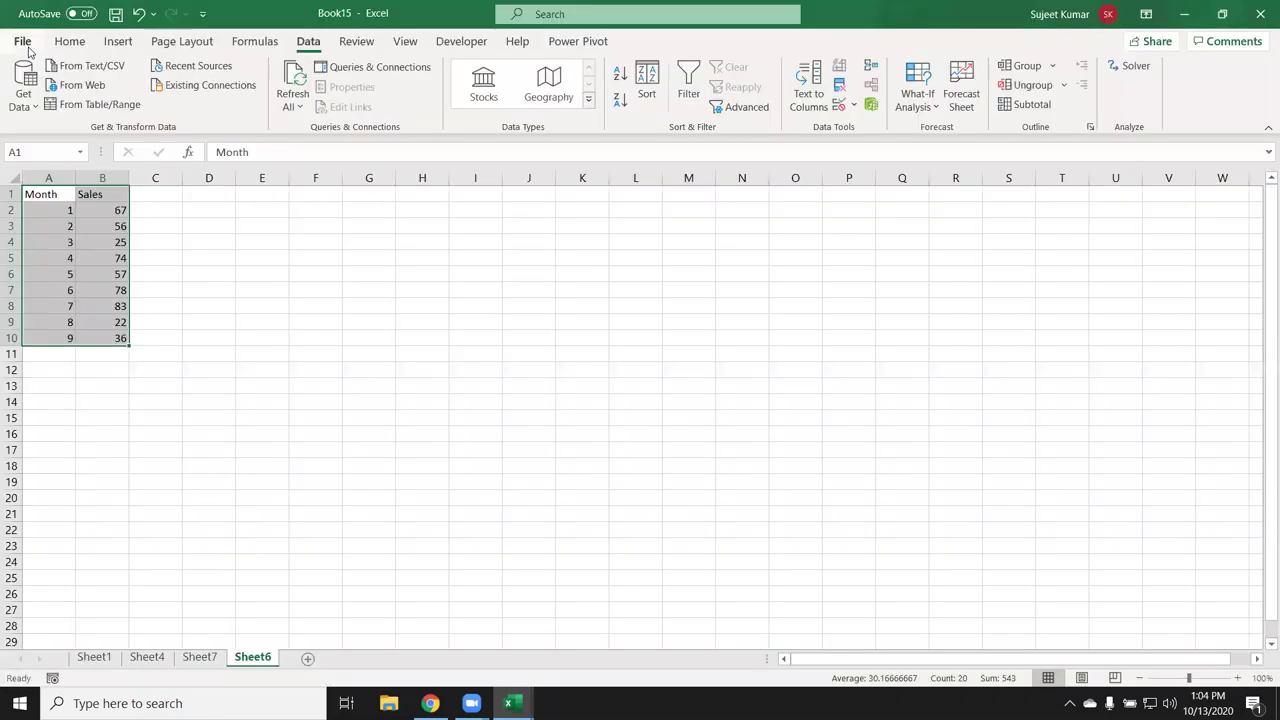
pyautogui.press('super+d')
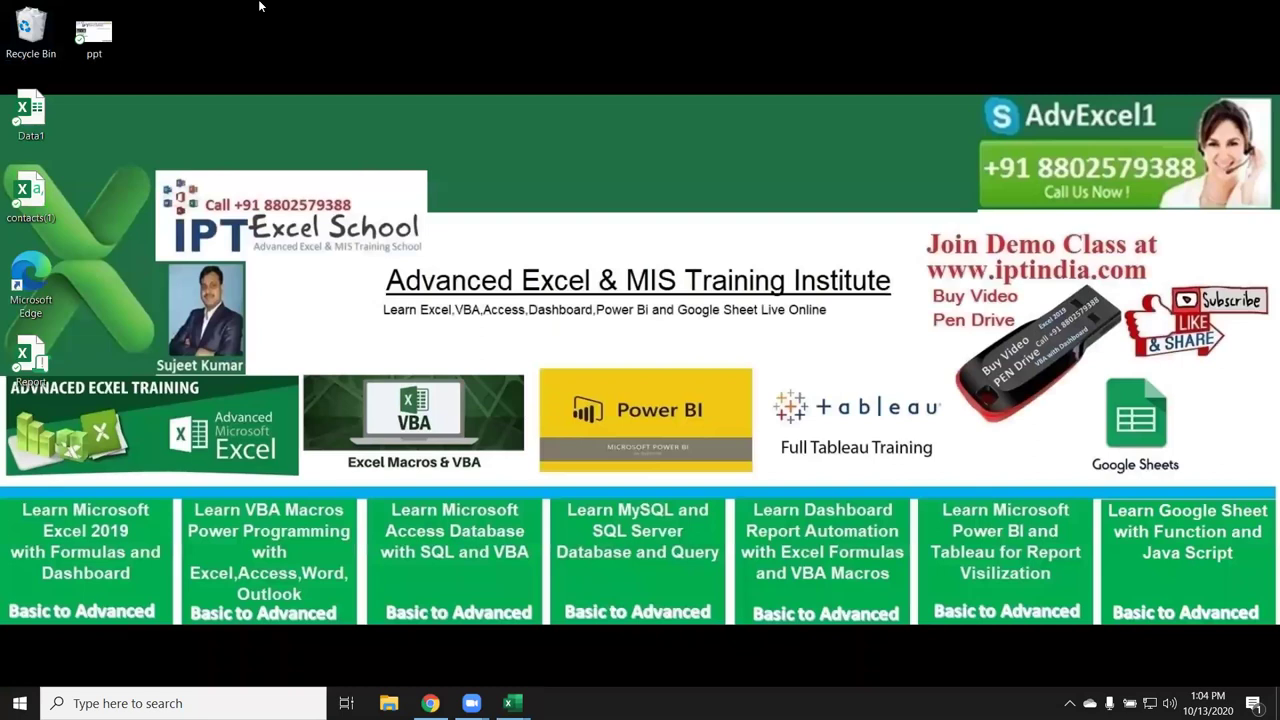